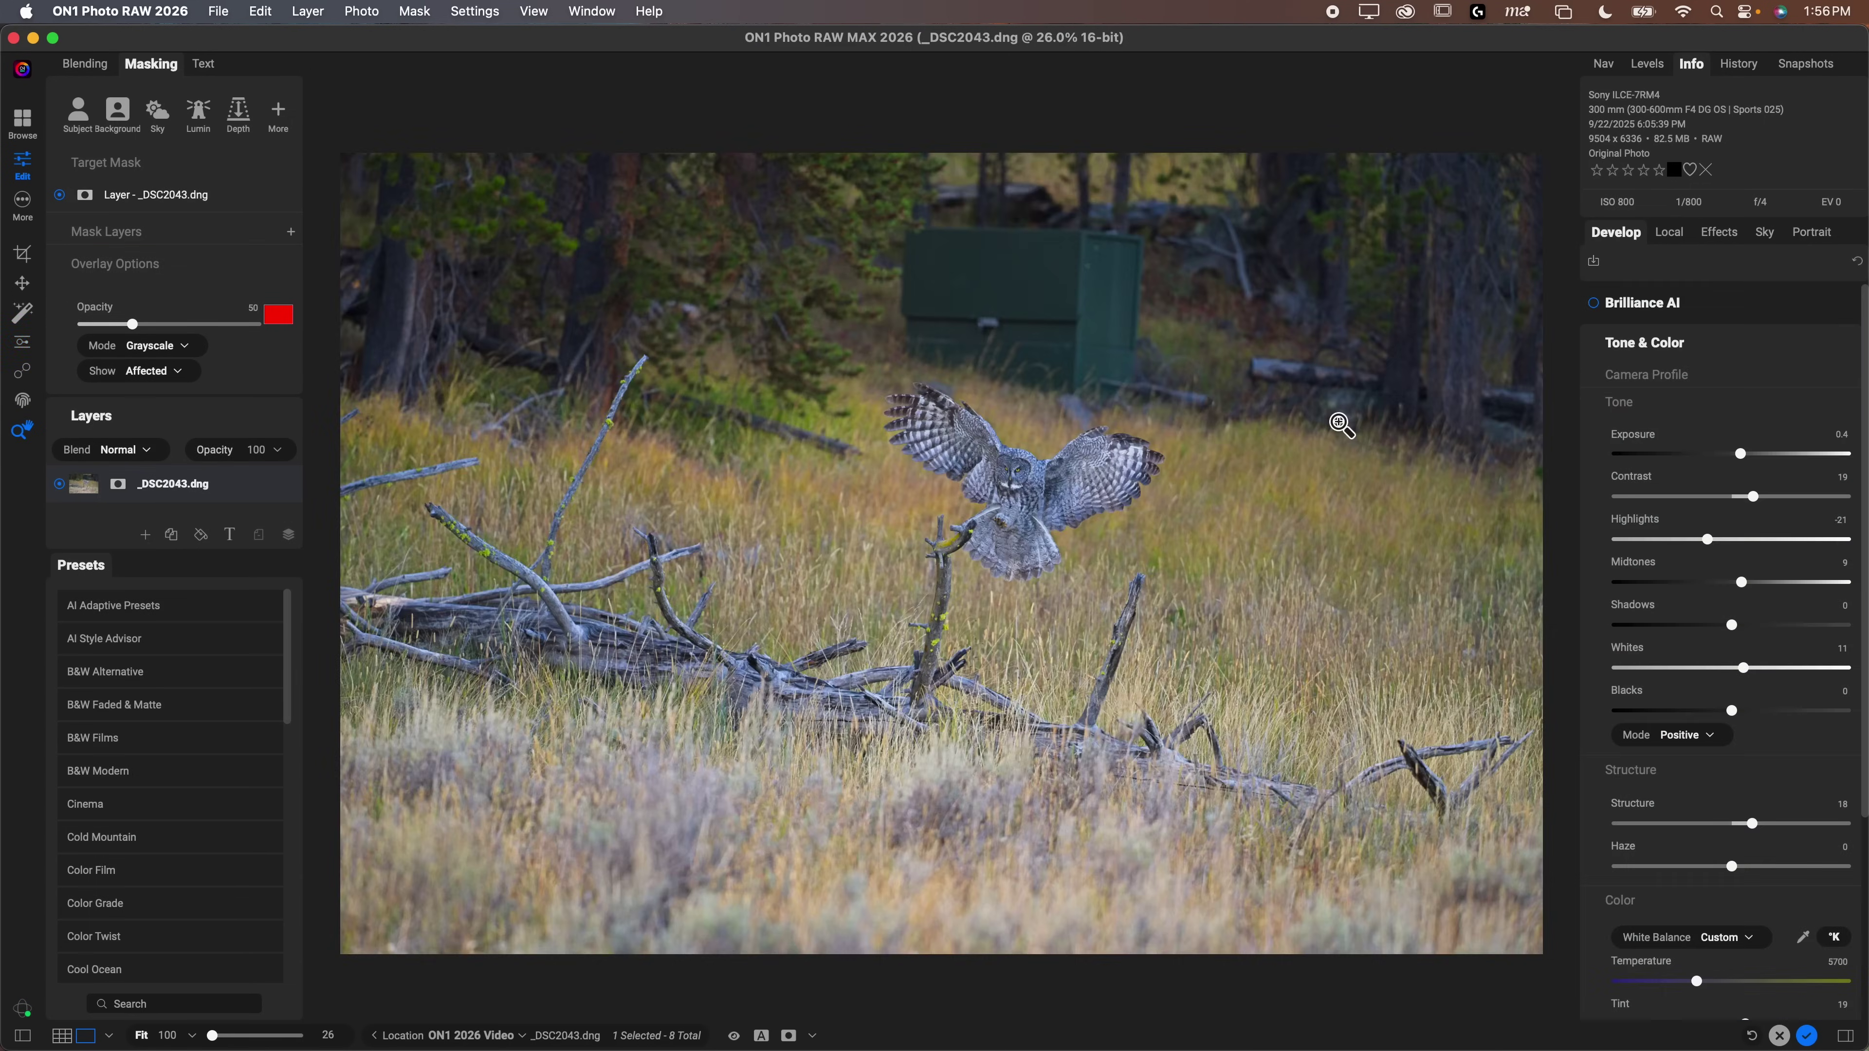
Open the bison photo _DSC1182.dng in Edit, showing Contrast 42, Highlights -27 and Midtones 14
left_click(1030, 354)
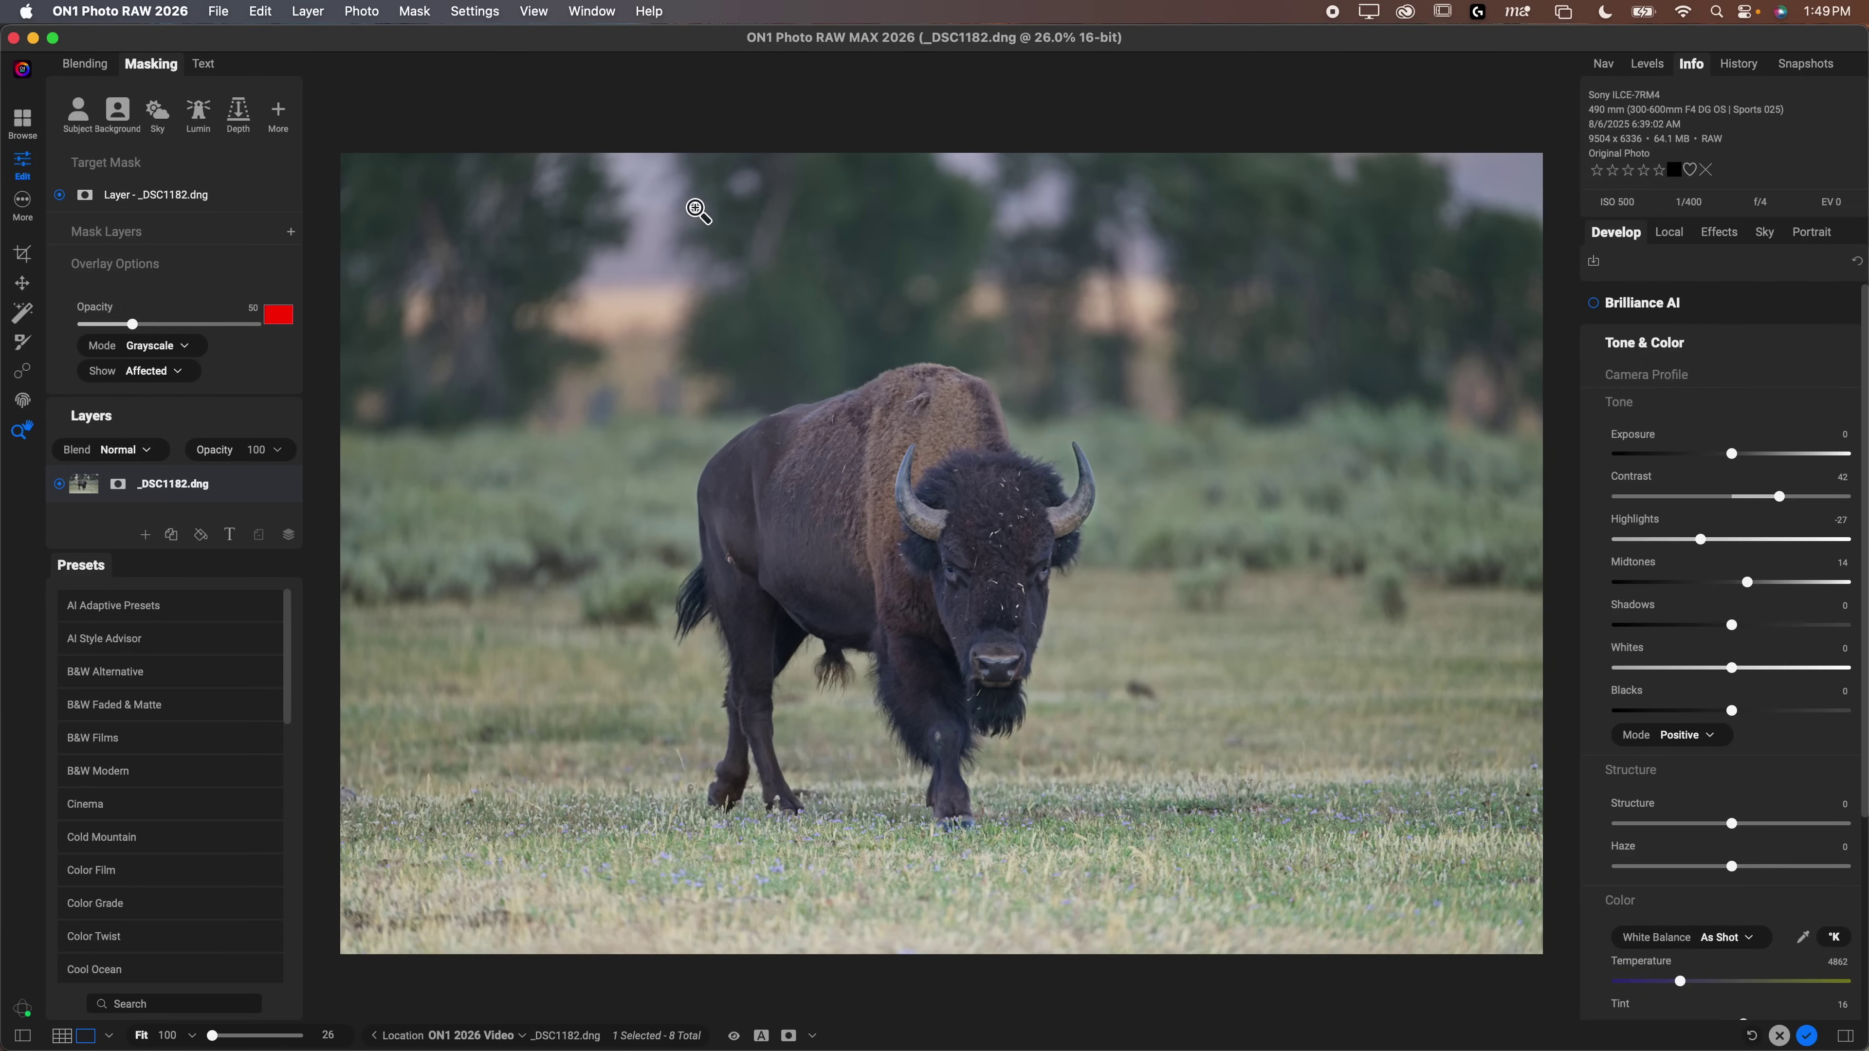
left_click(591, 11)
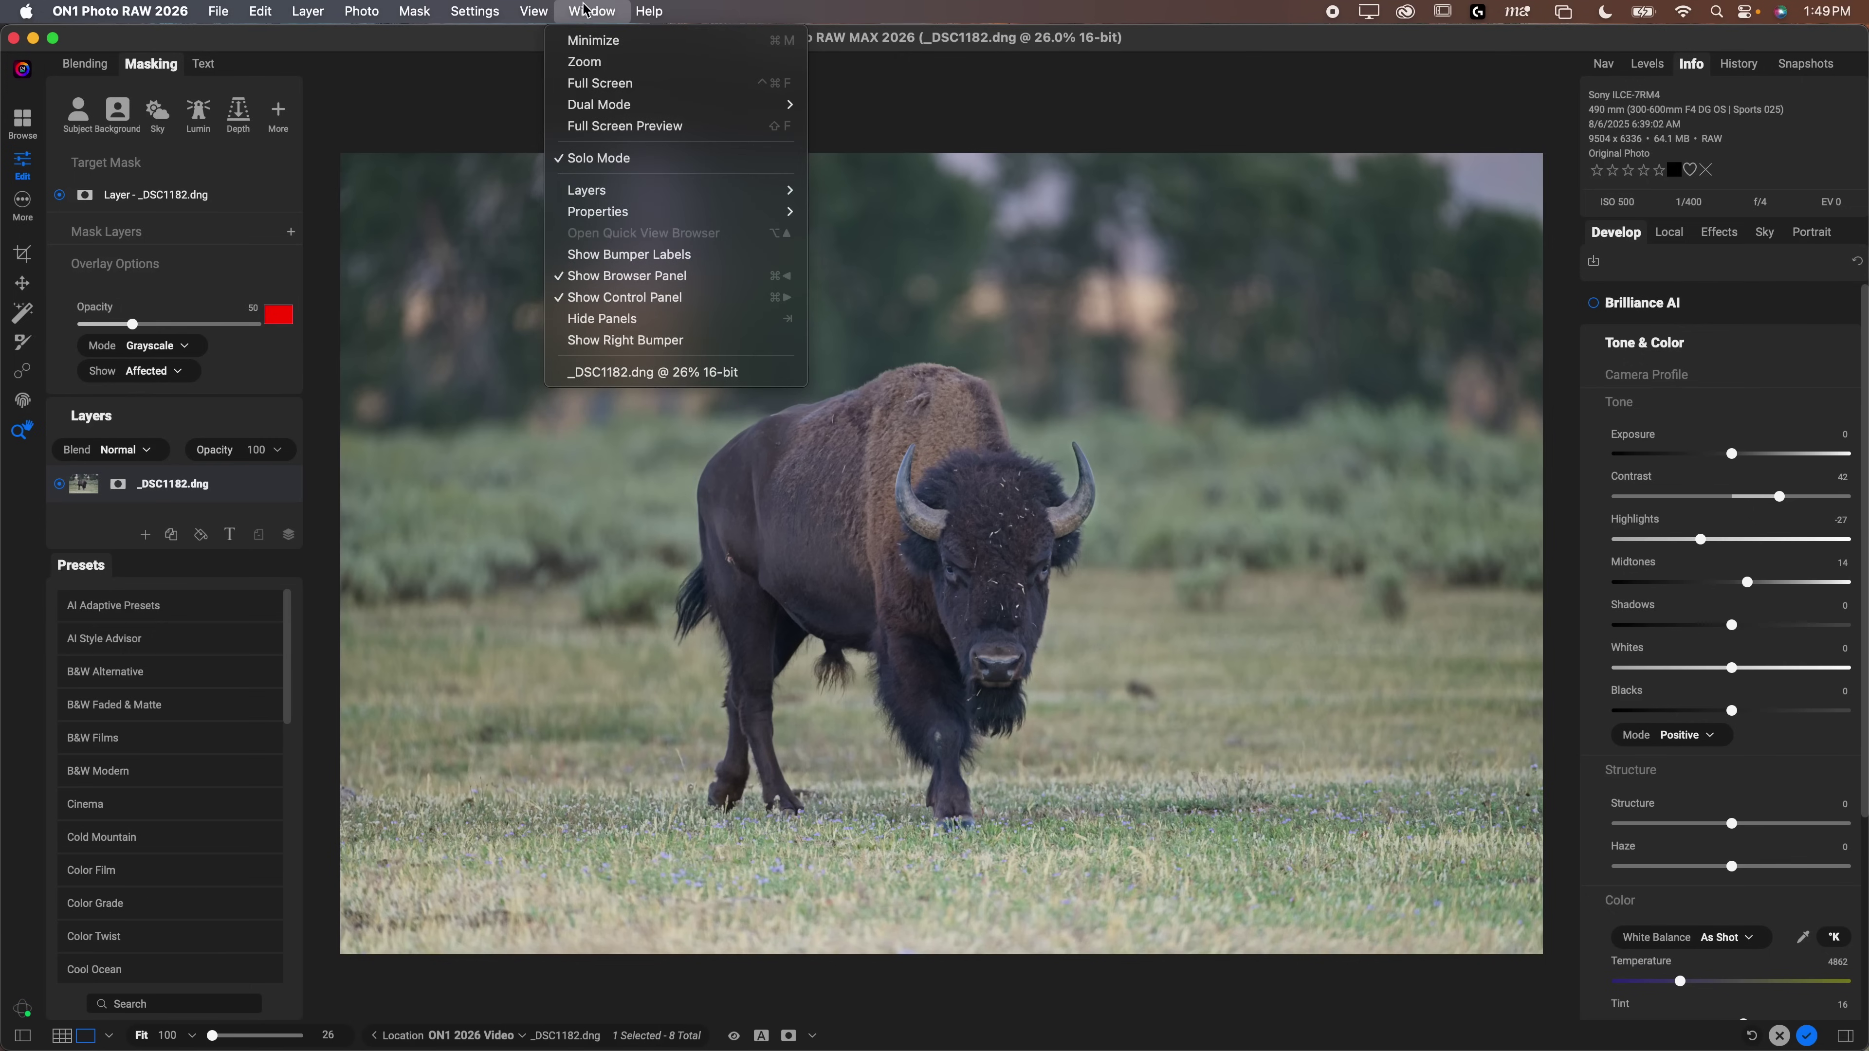
mouse_move(624, 214)
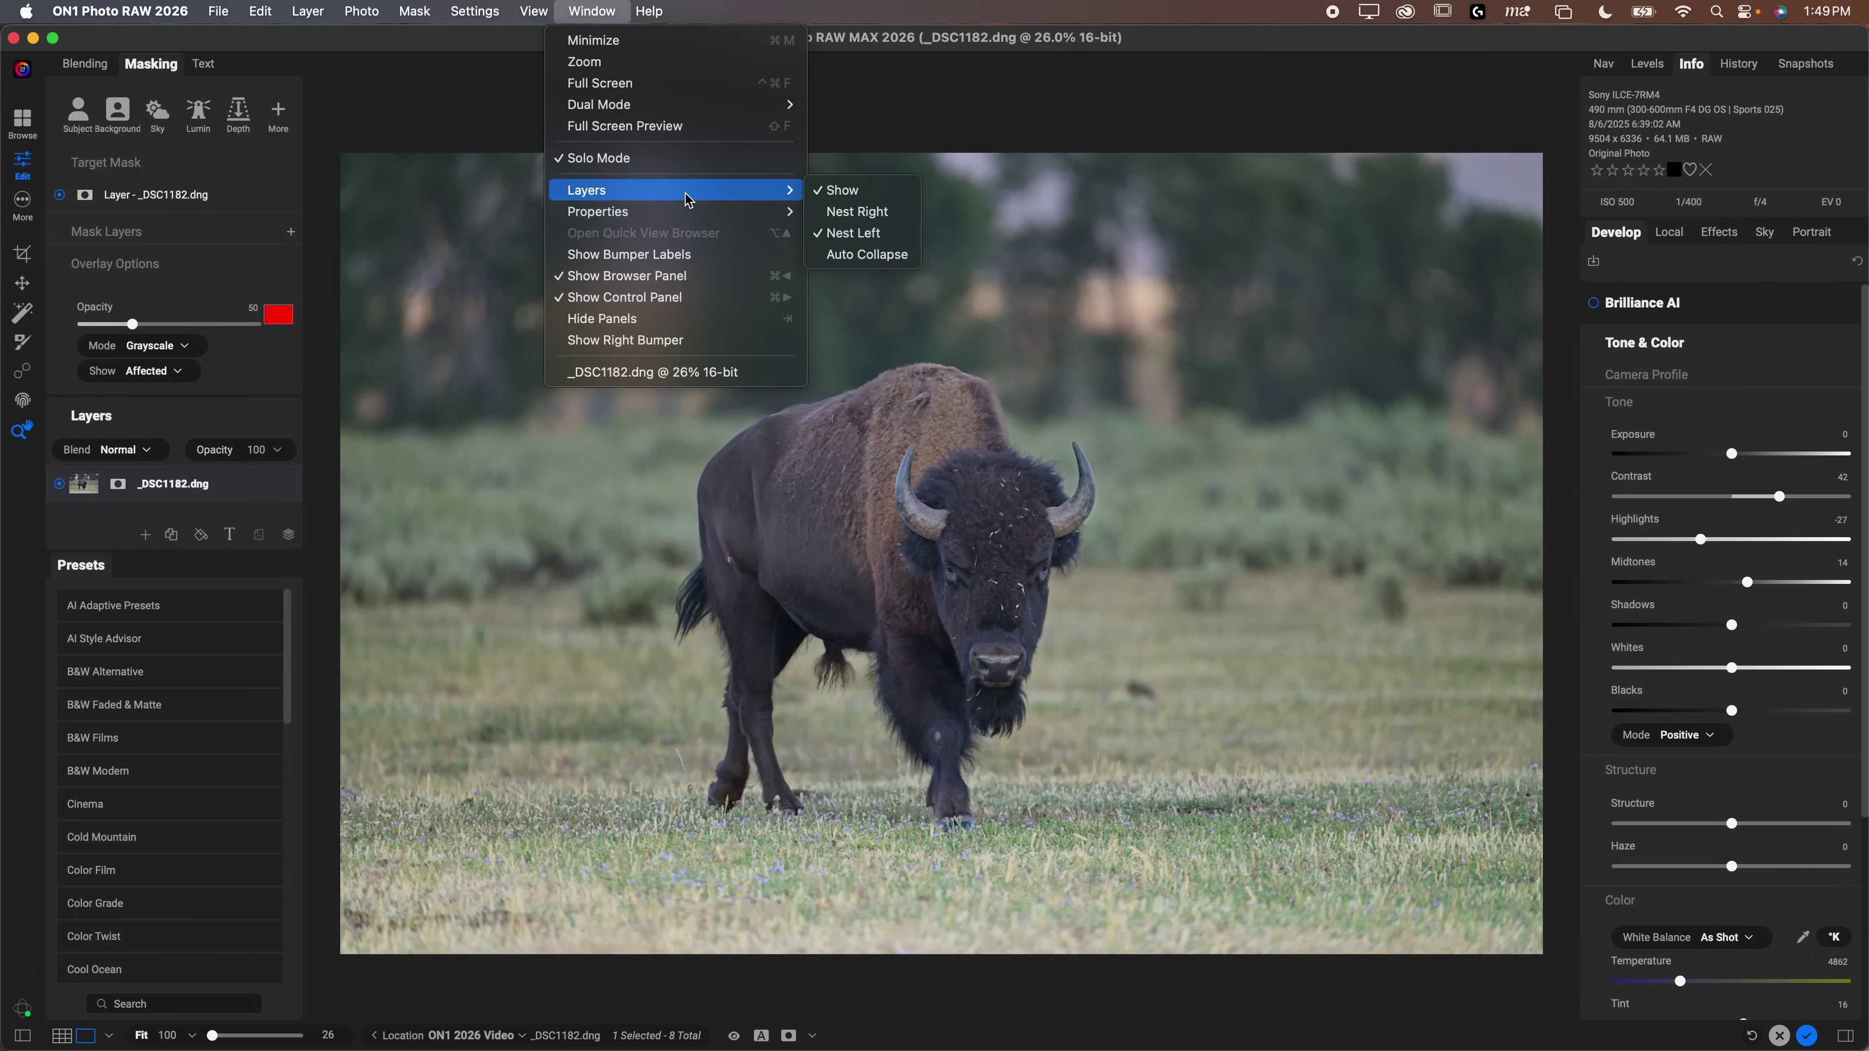
left_click(857, 211)
left_click(591, 11)
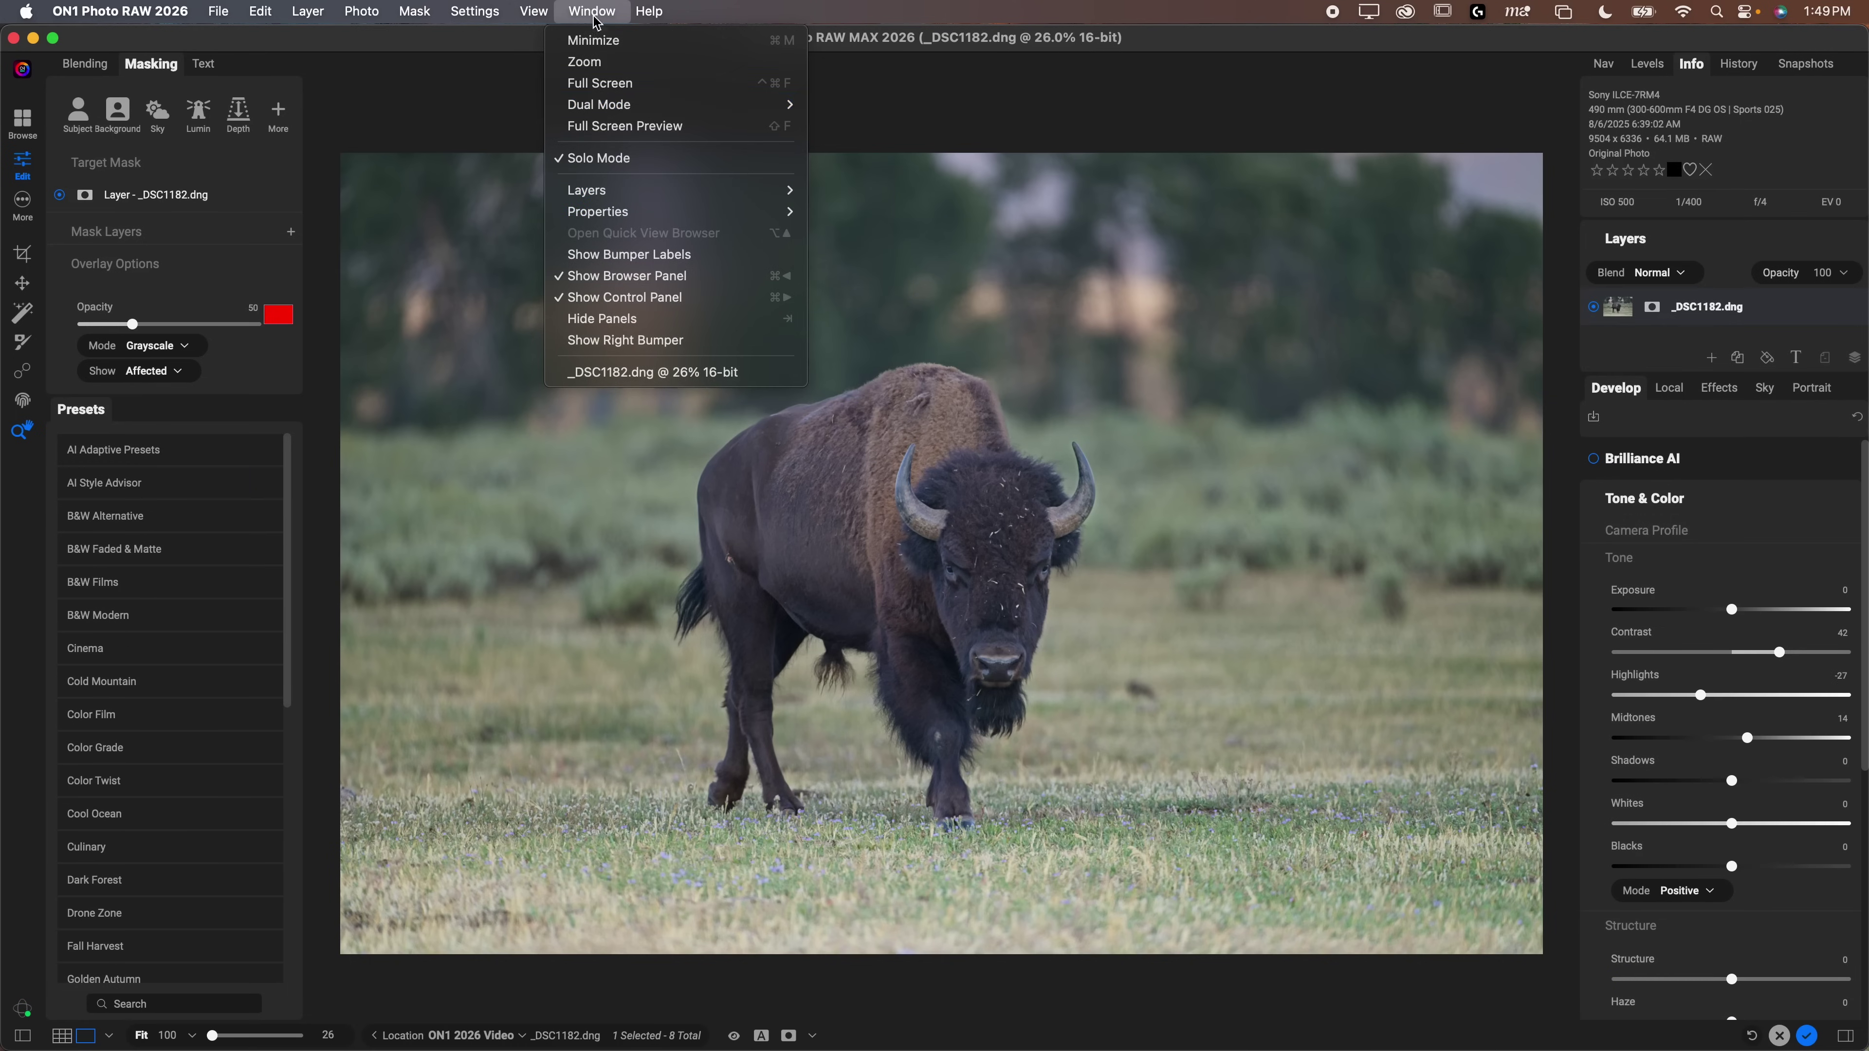
mouse_move(633, 213)
left_click(824, 232)
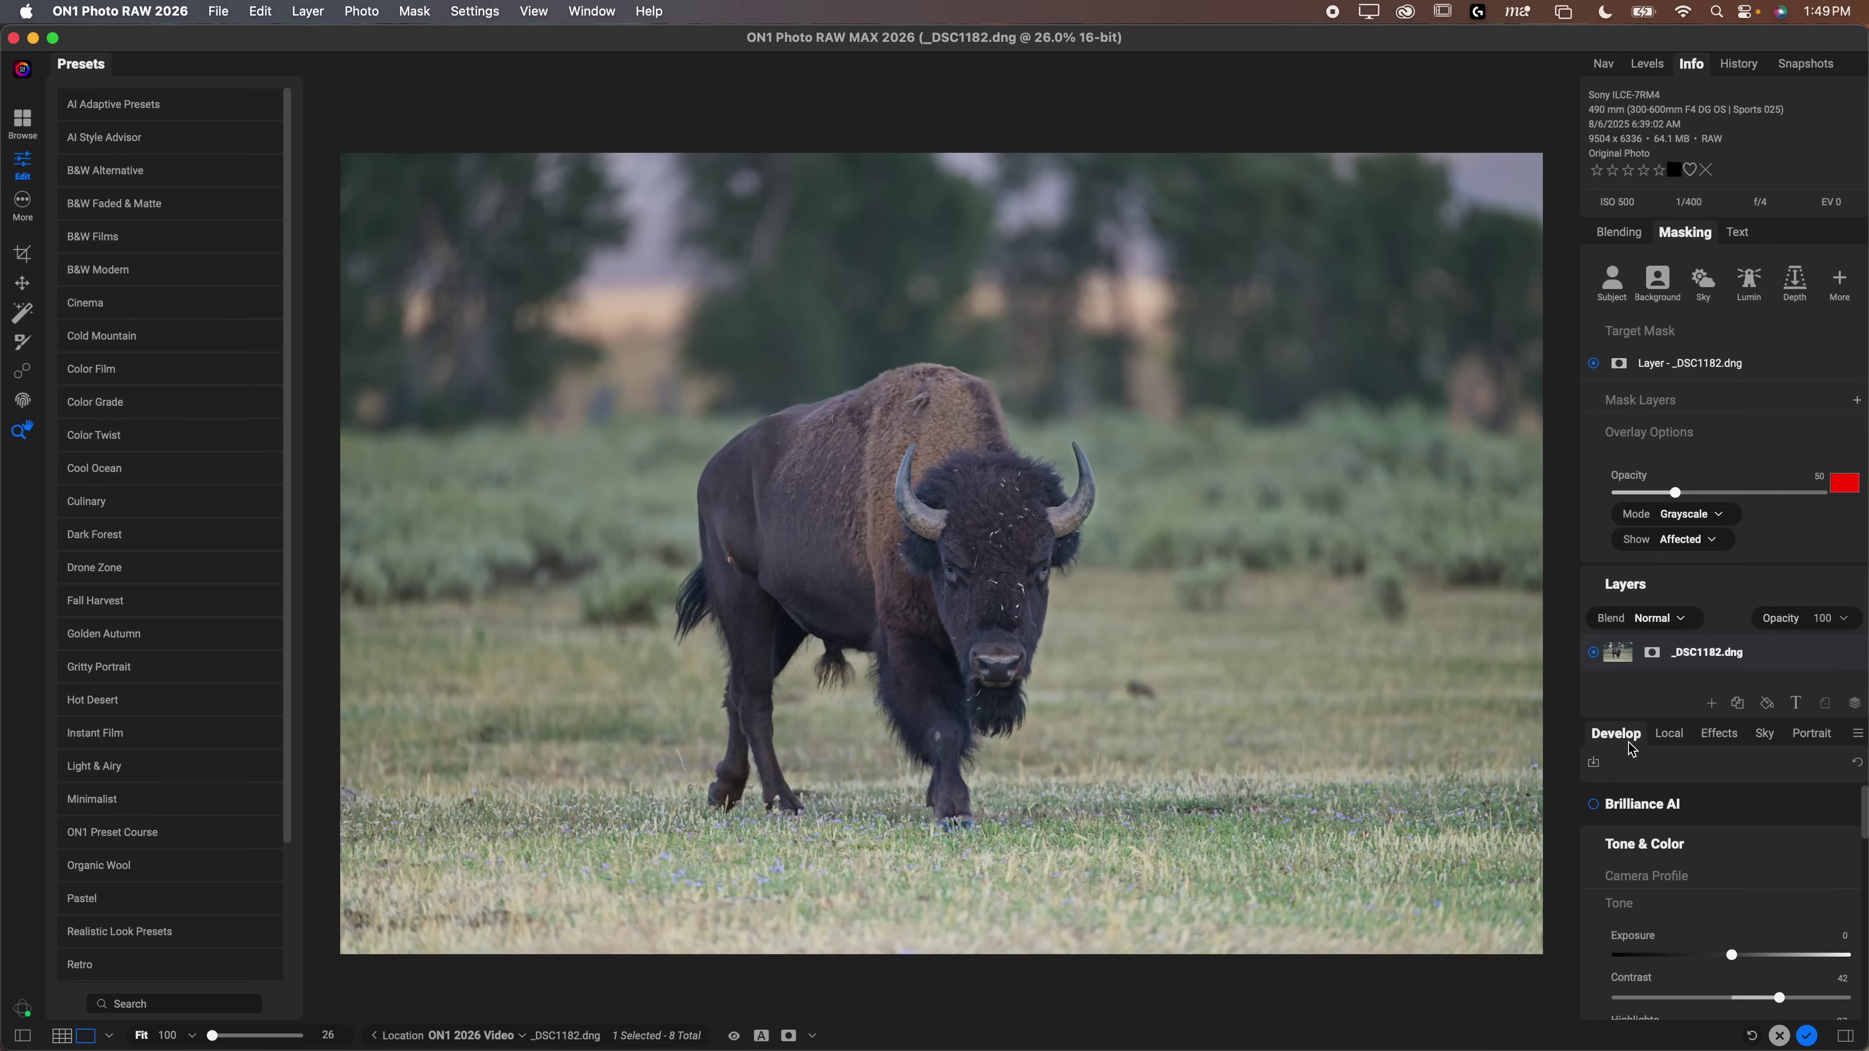
left_click_drag(1861, 810, 1863, 851)
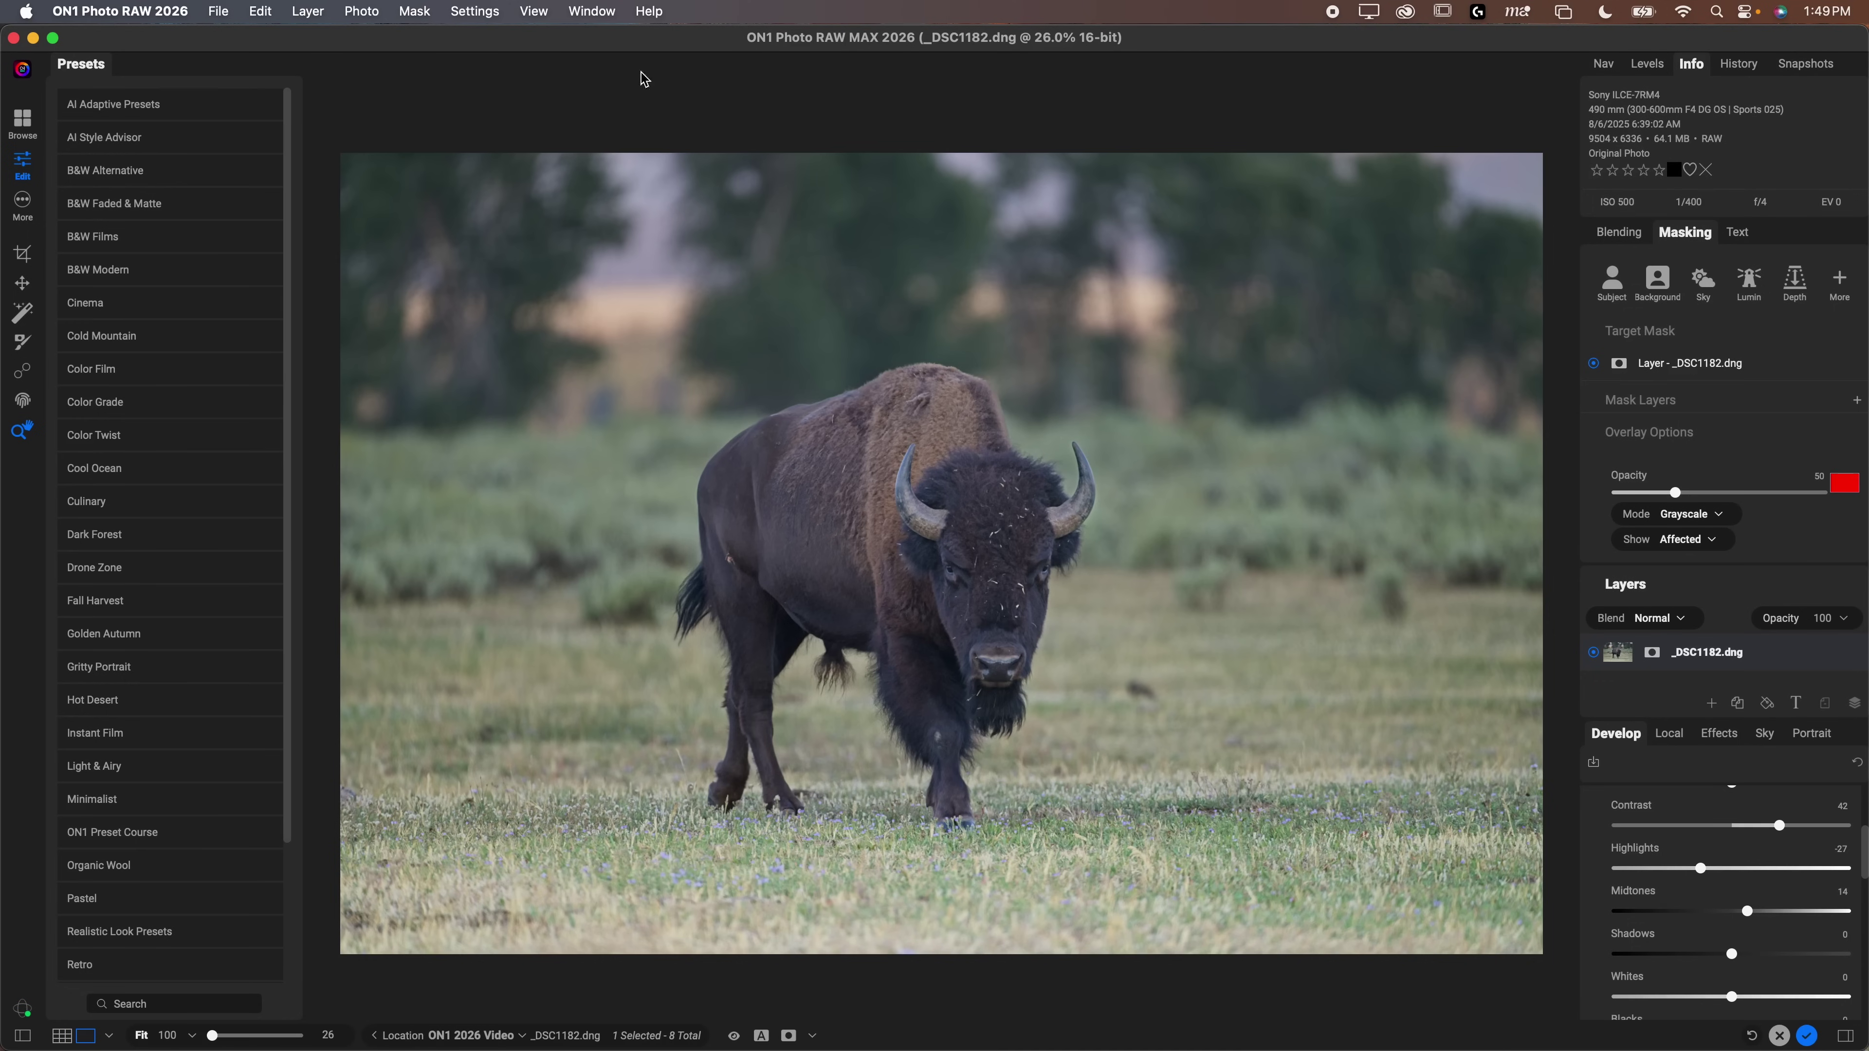
left_click(591, 13)
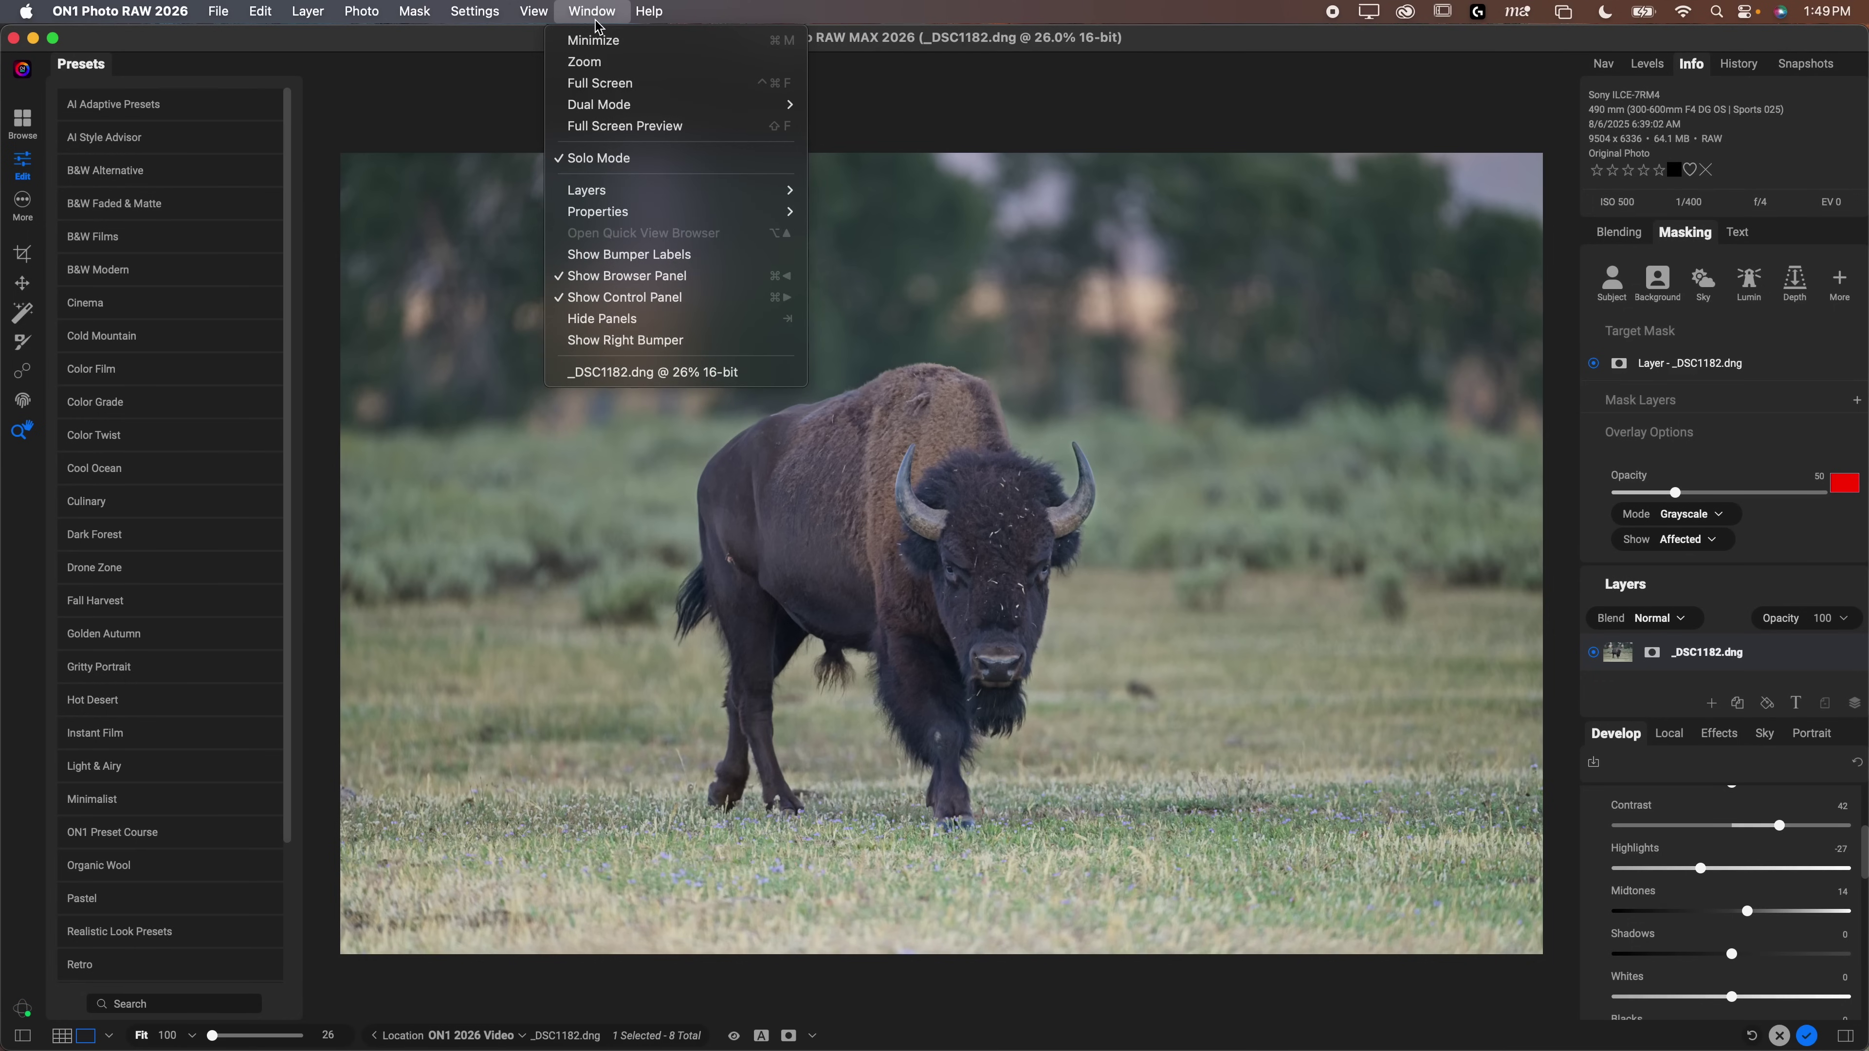
mouse_move(707, 192)
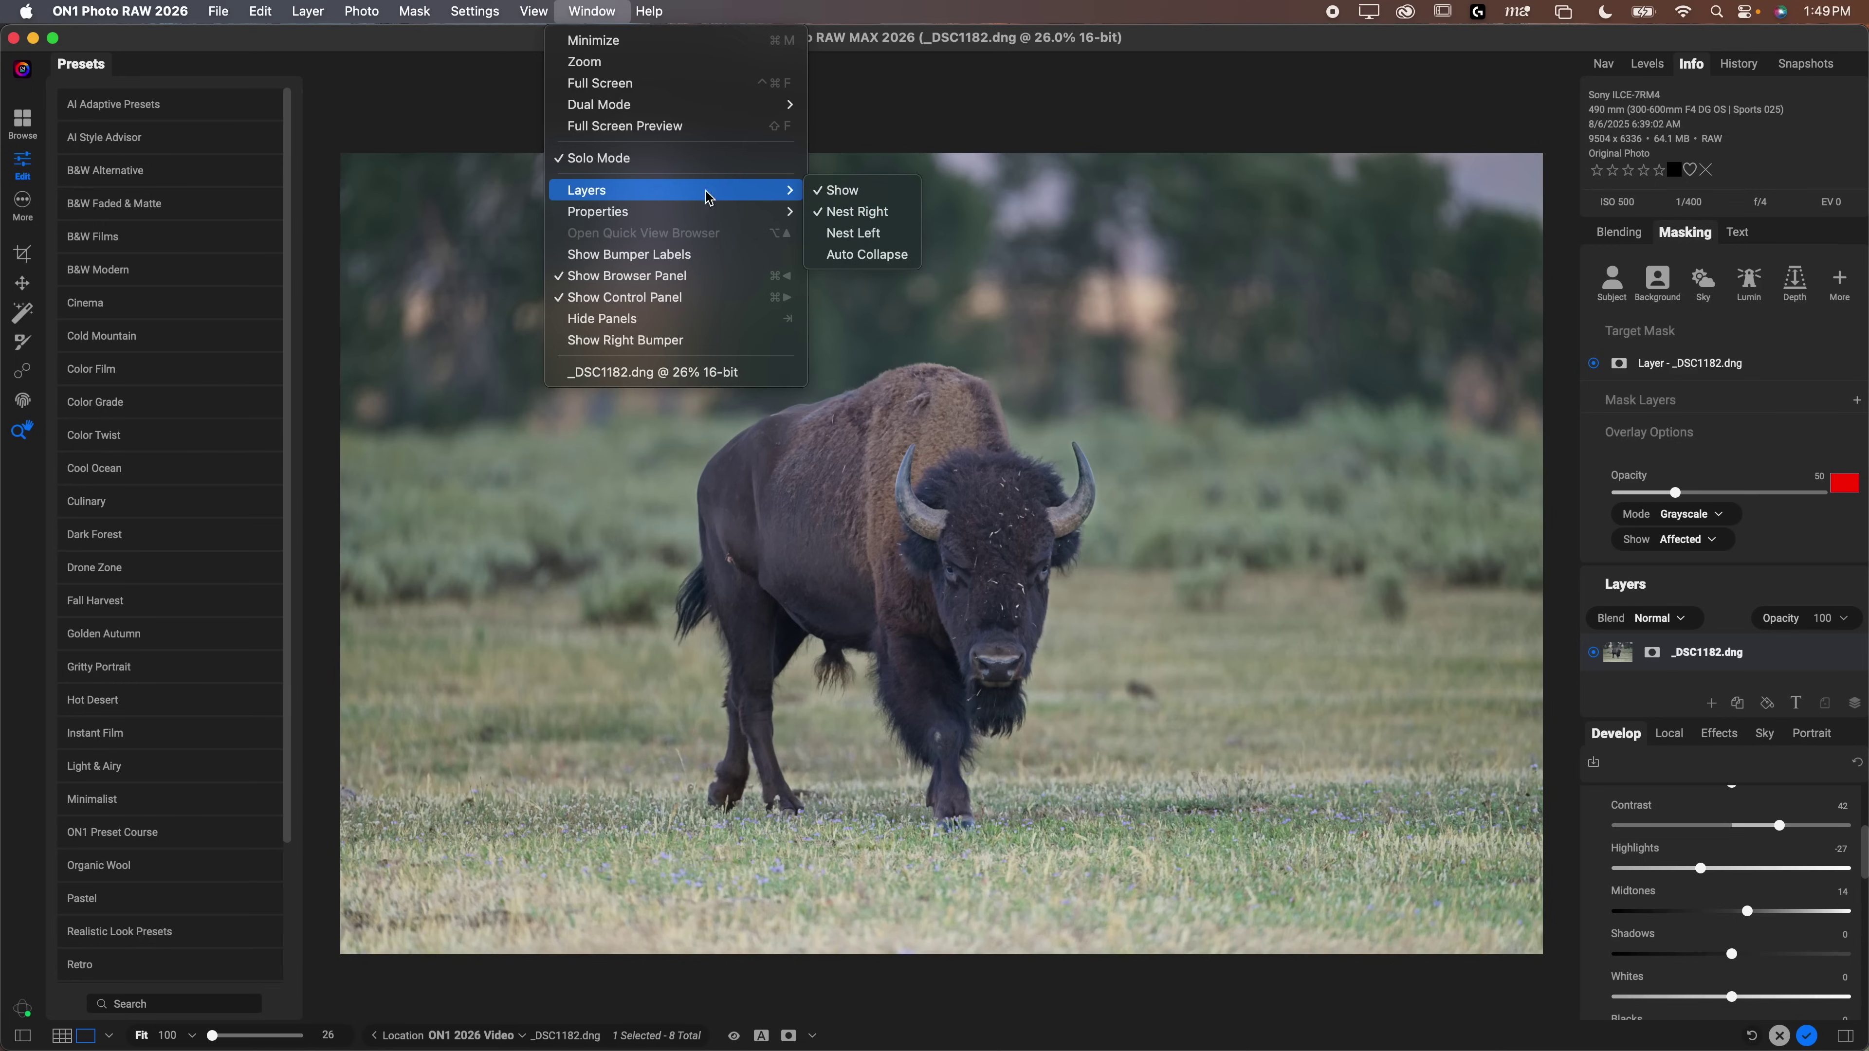
left_click(856, 213)
left_click_drag(1078, 589, 543, 129)
left_click(461, 107)
left_click(591, 11)
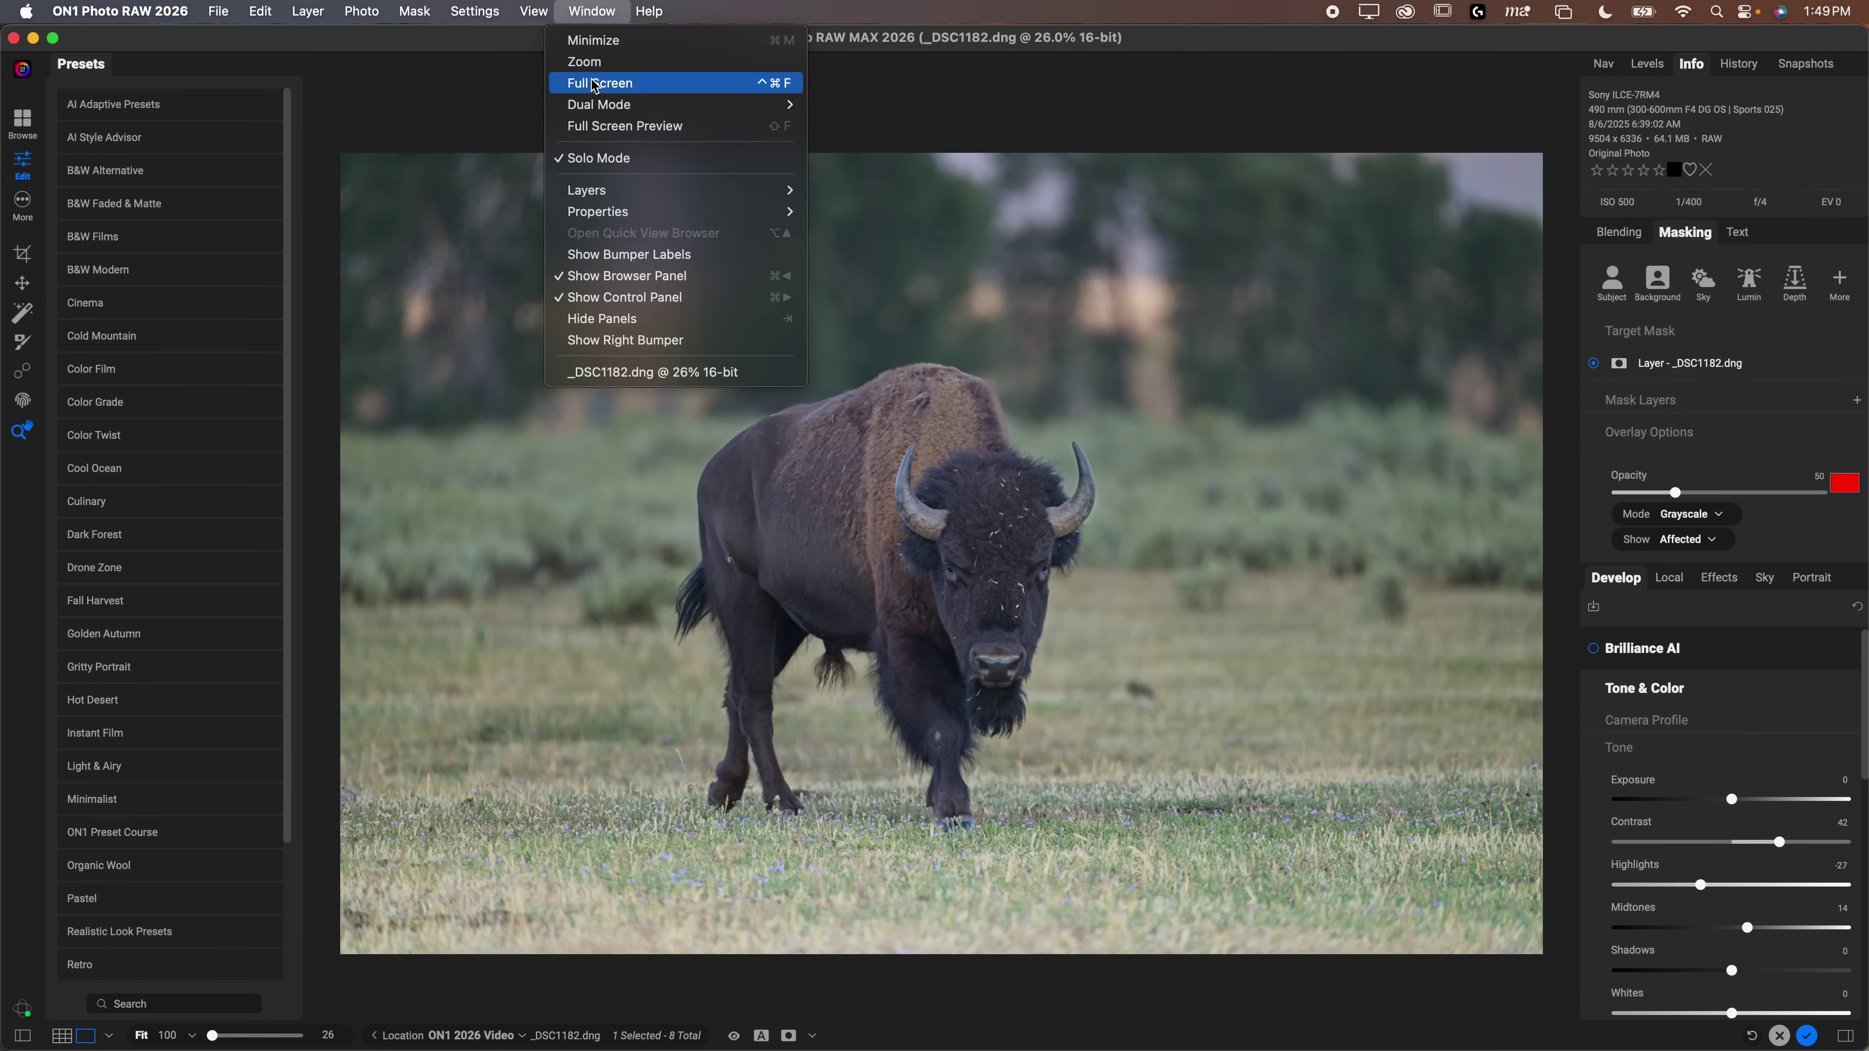
mouse_move(620, 199)
left_click(916, 234)
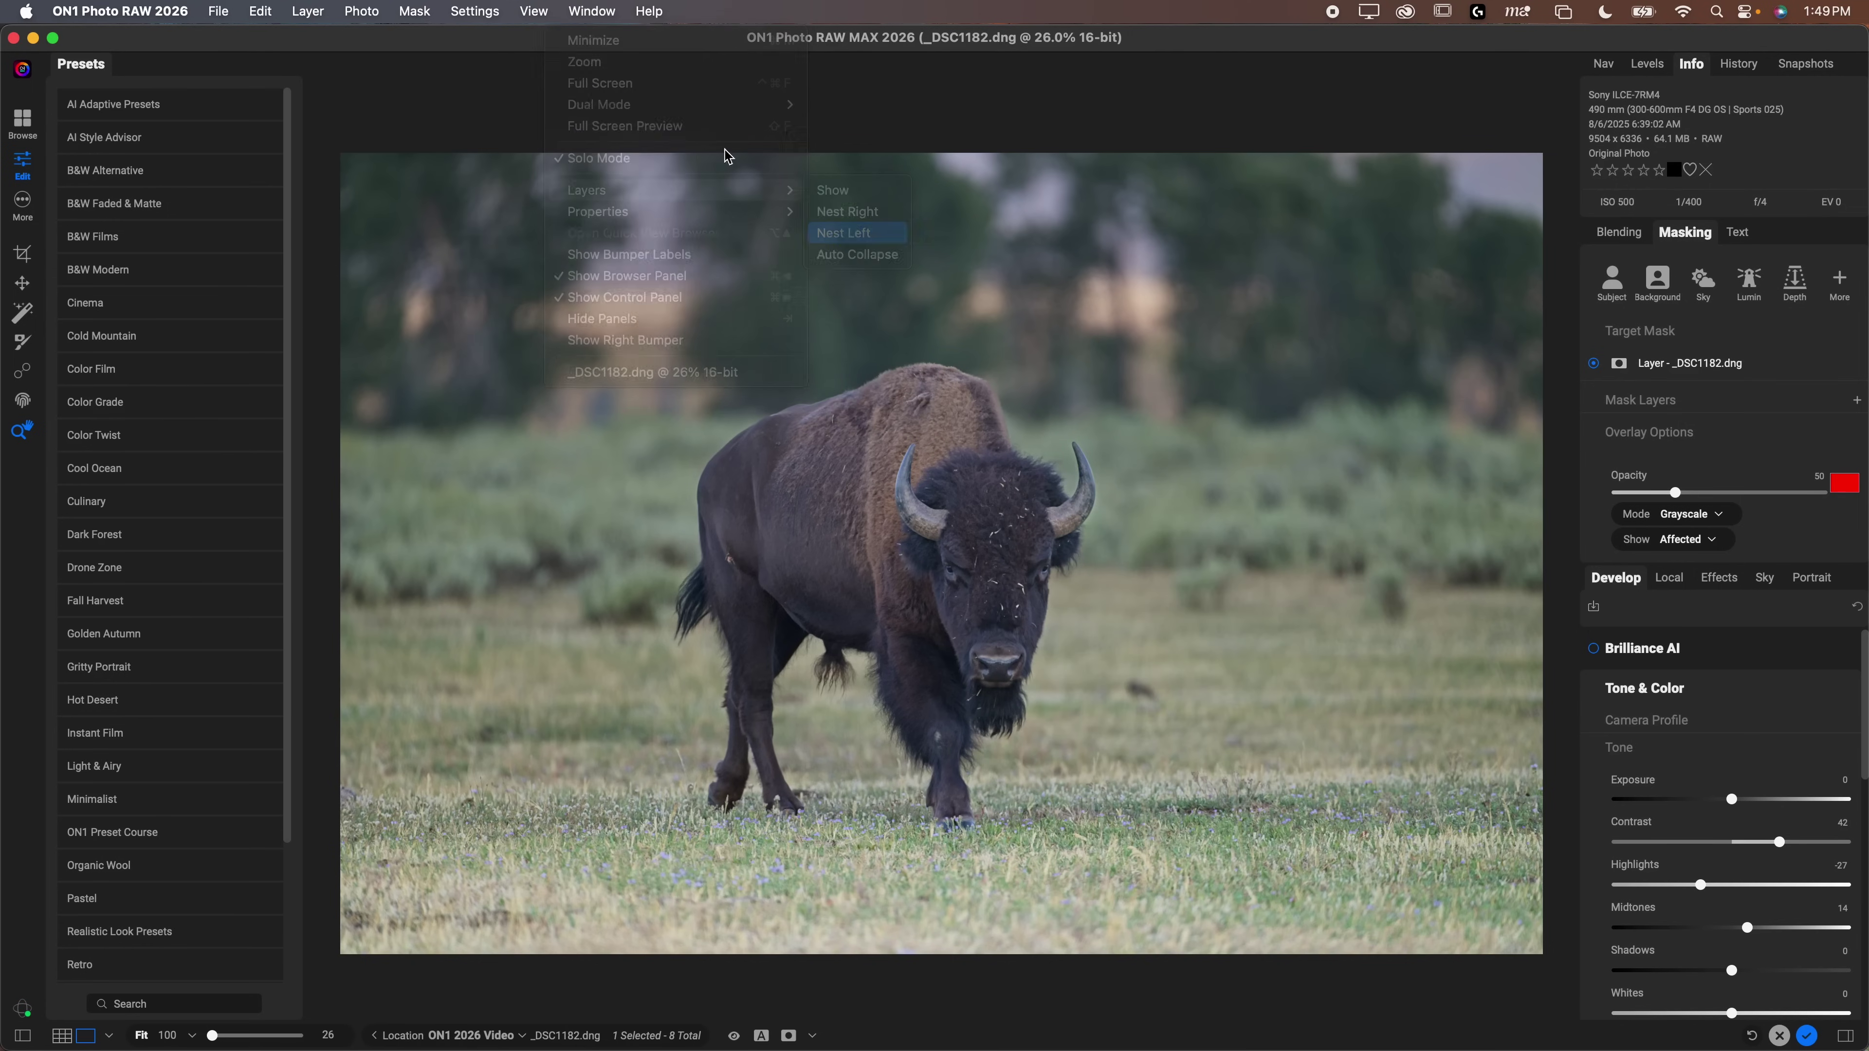
left_click(591, 12)
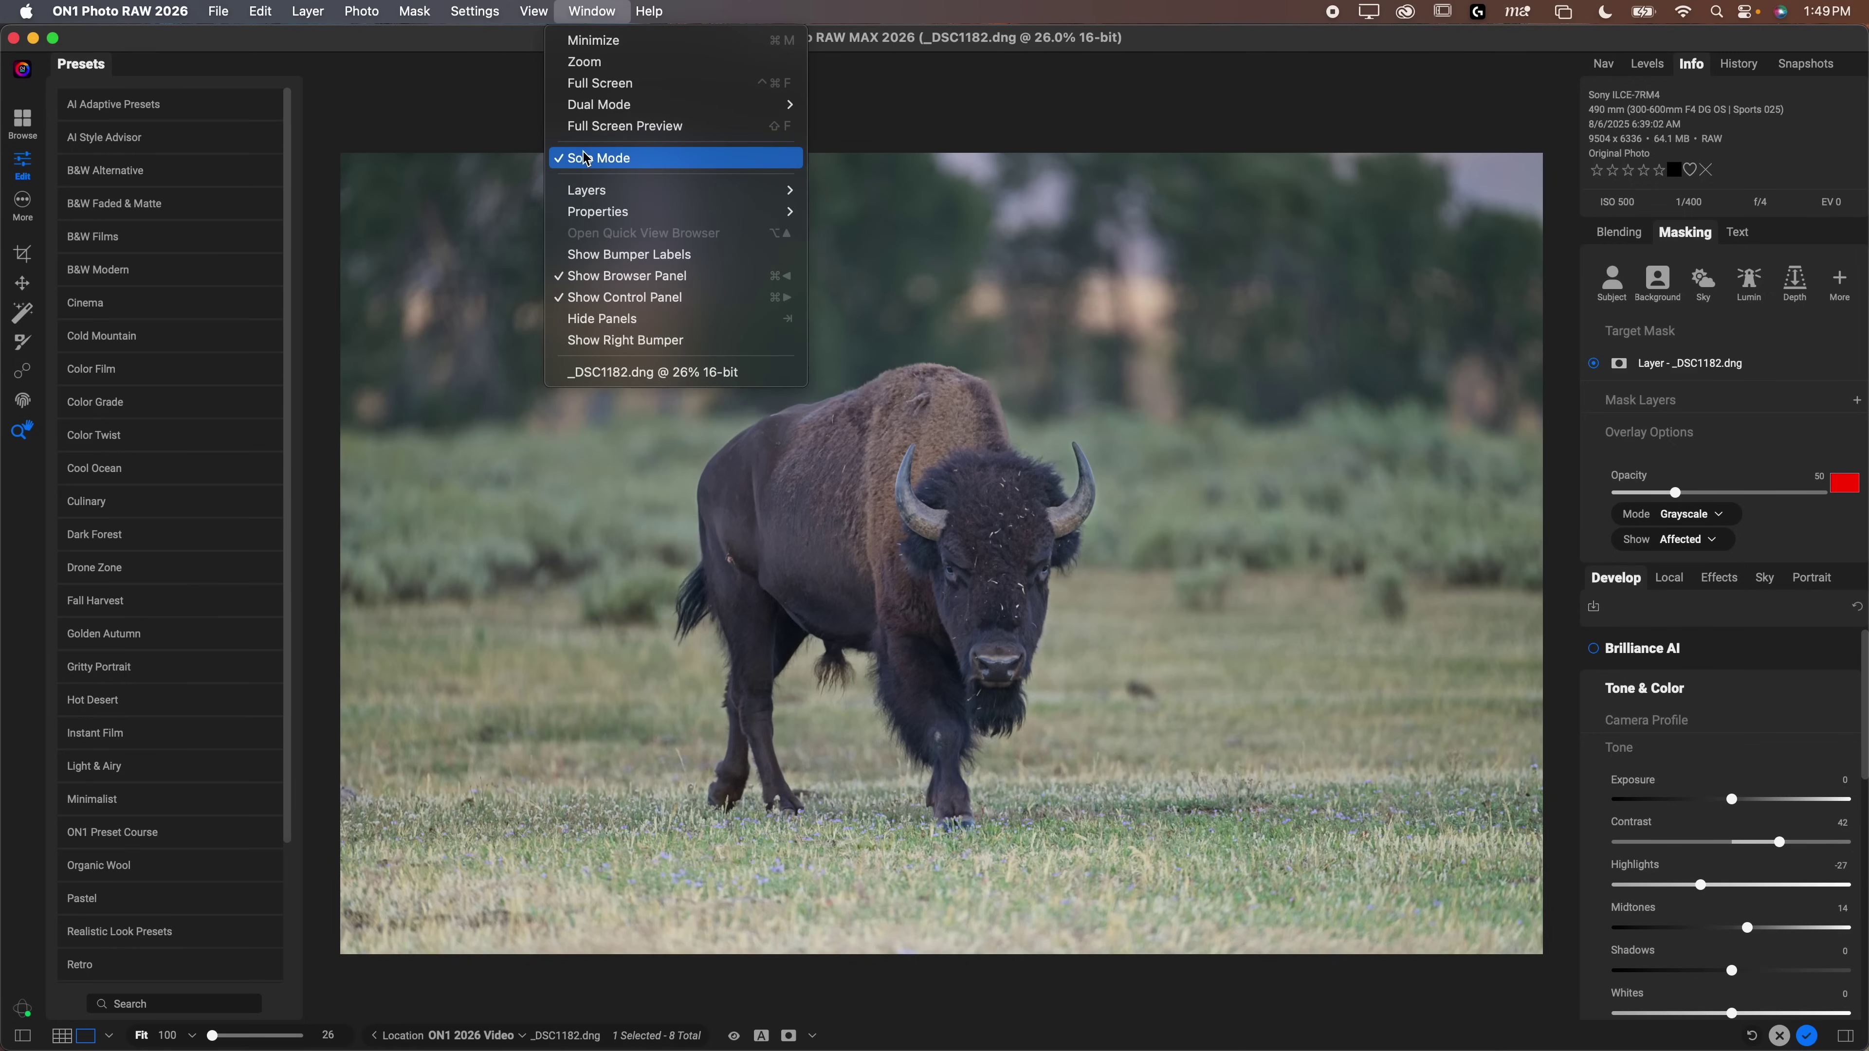
mouse_move(618, 212)
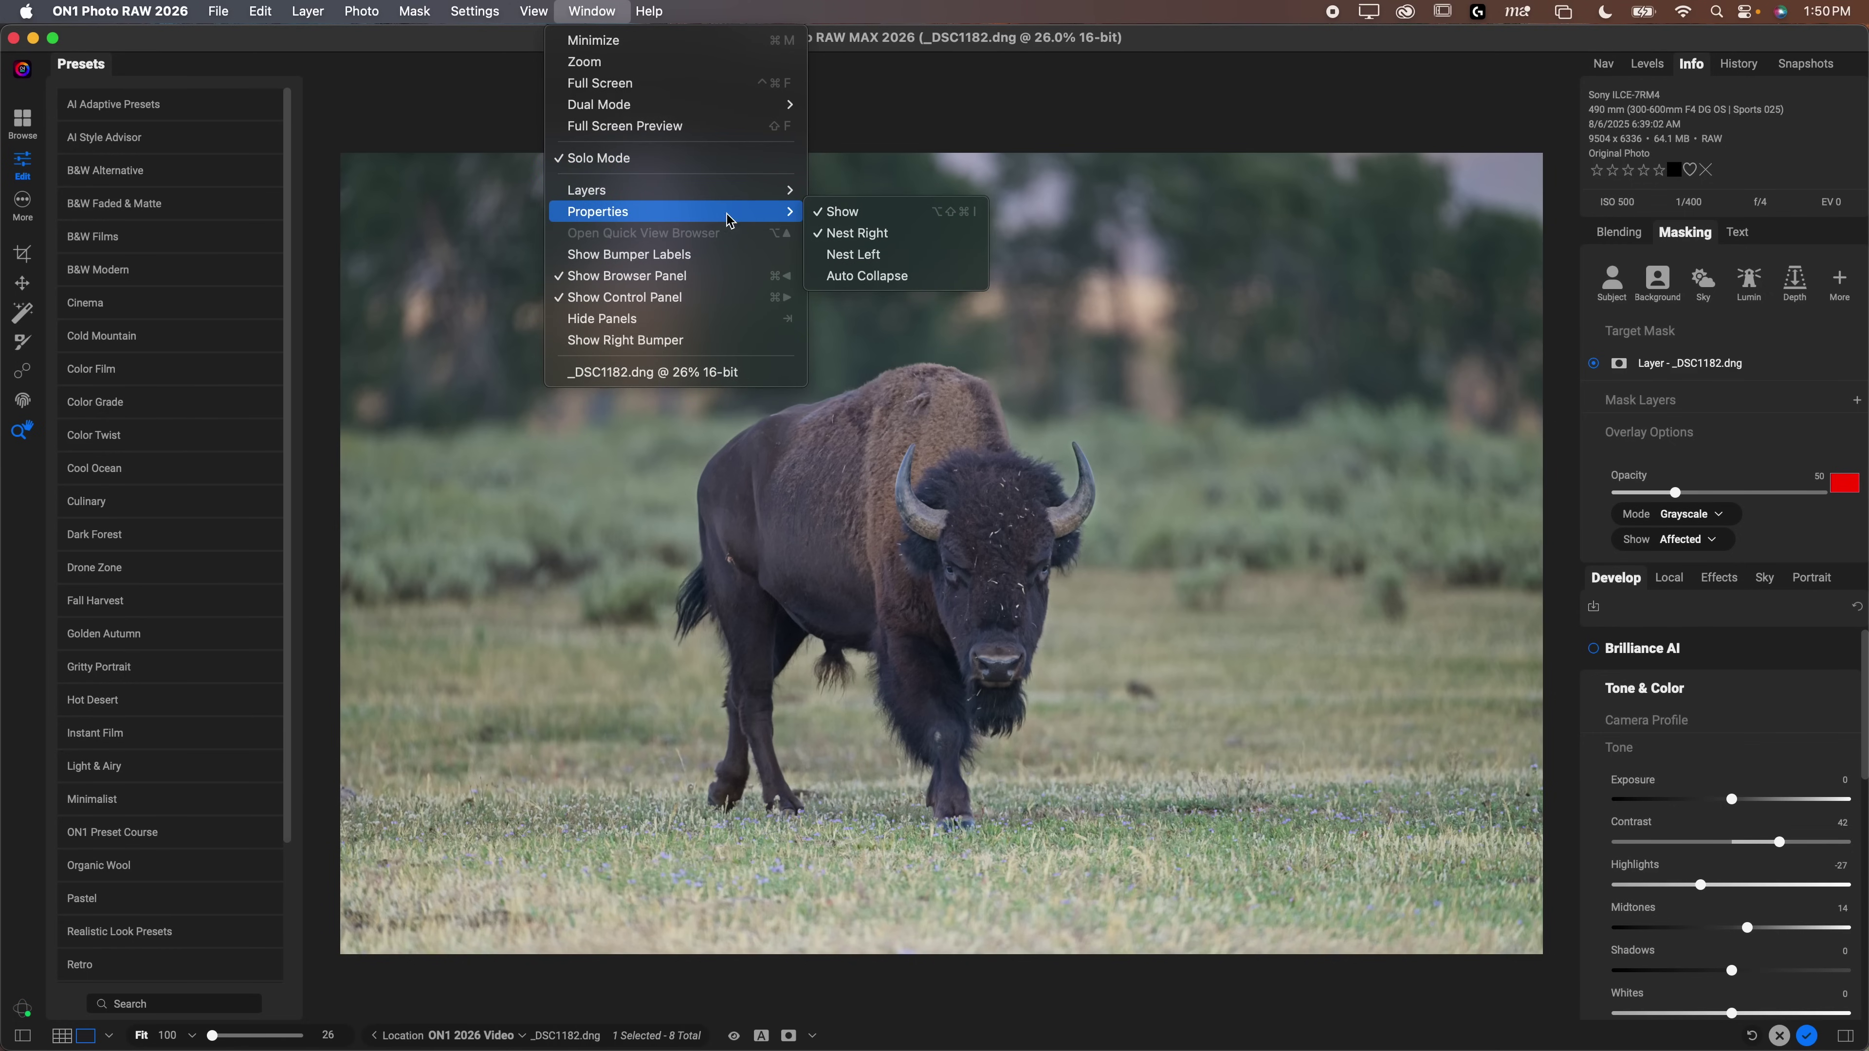
left_click(825, 254)
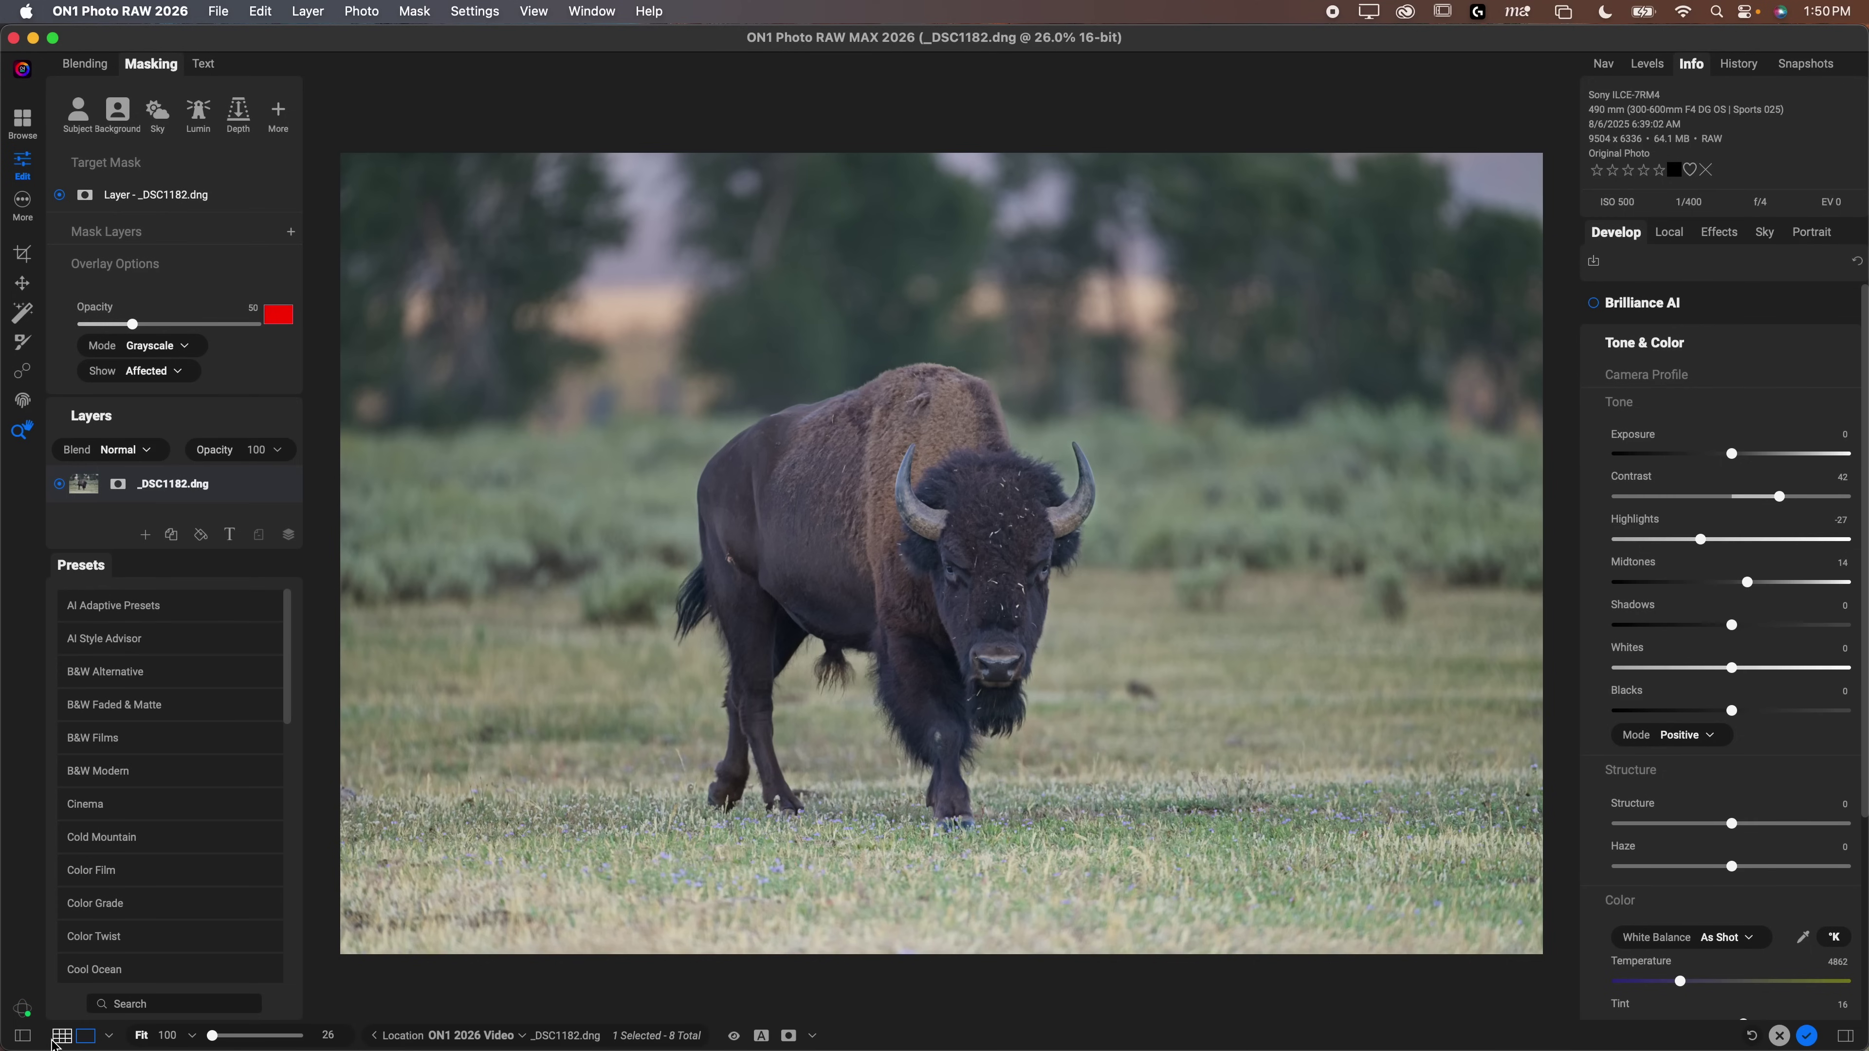
left_click(22, 1040)
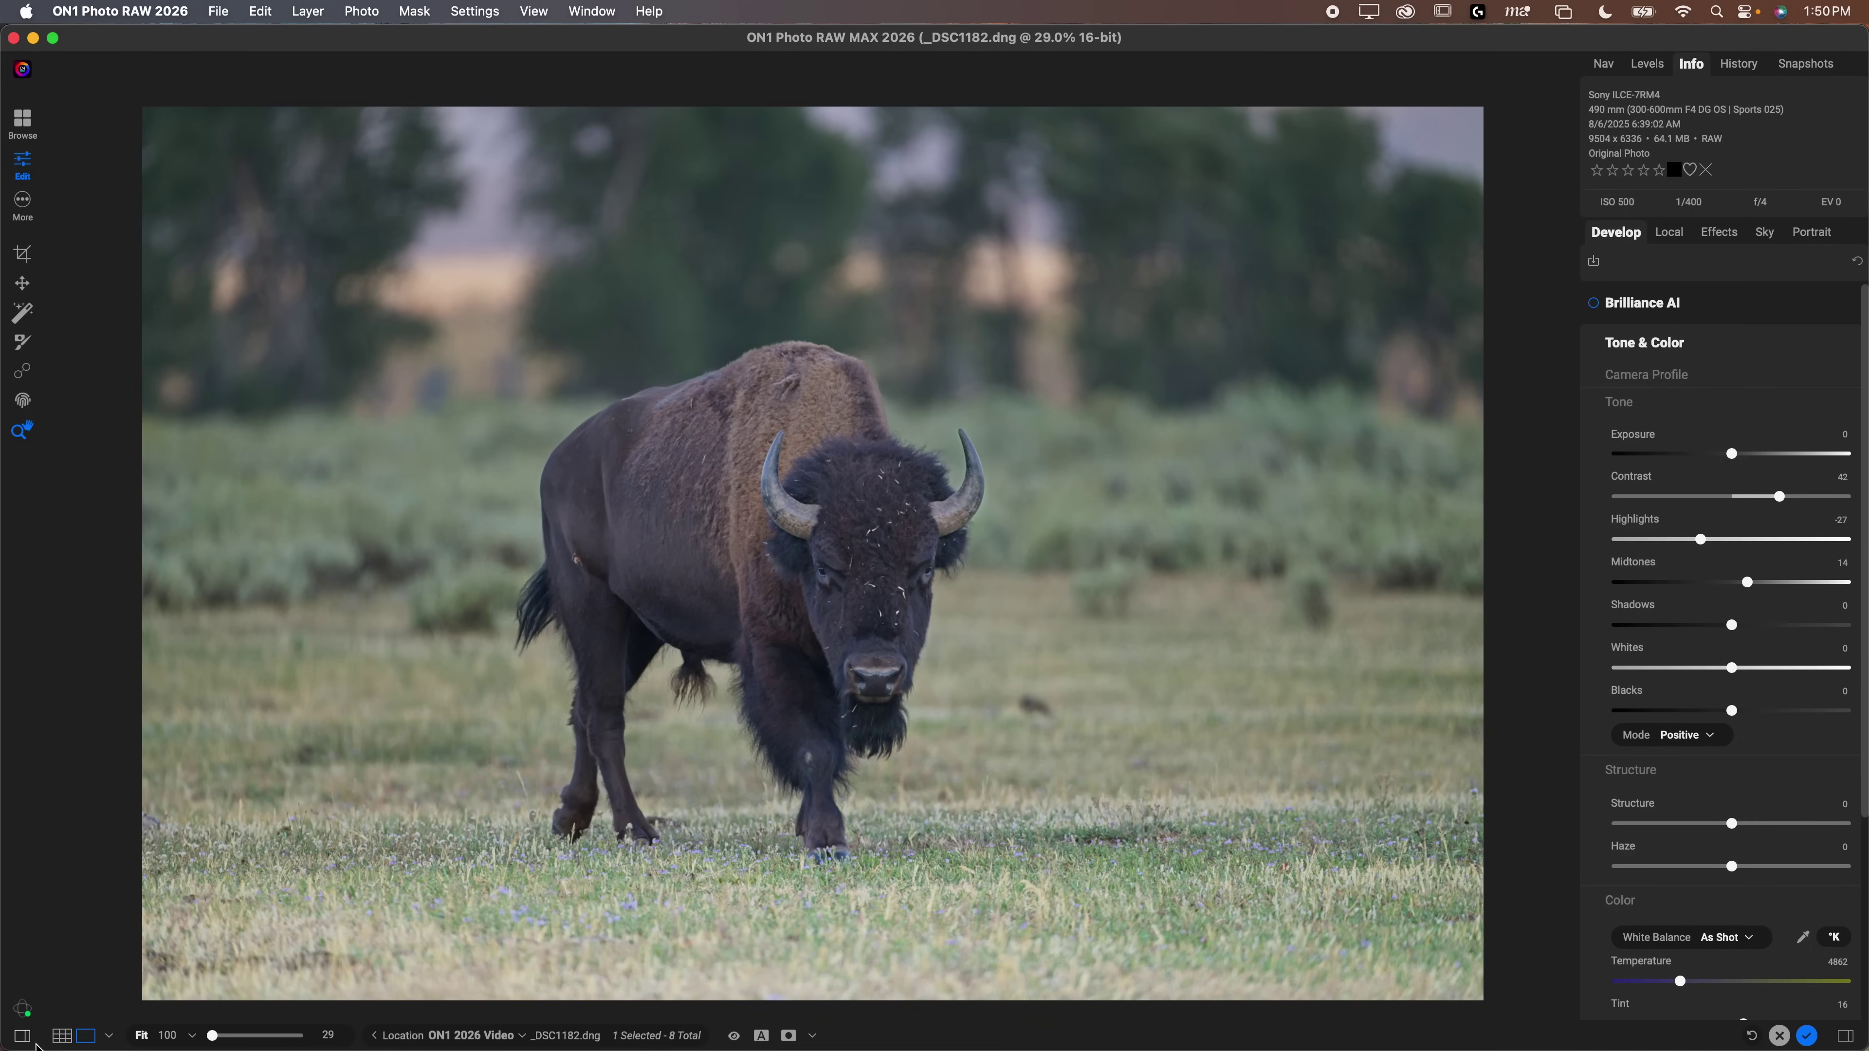
left_click(22, 1040)
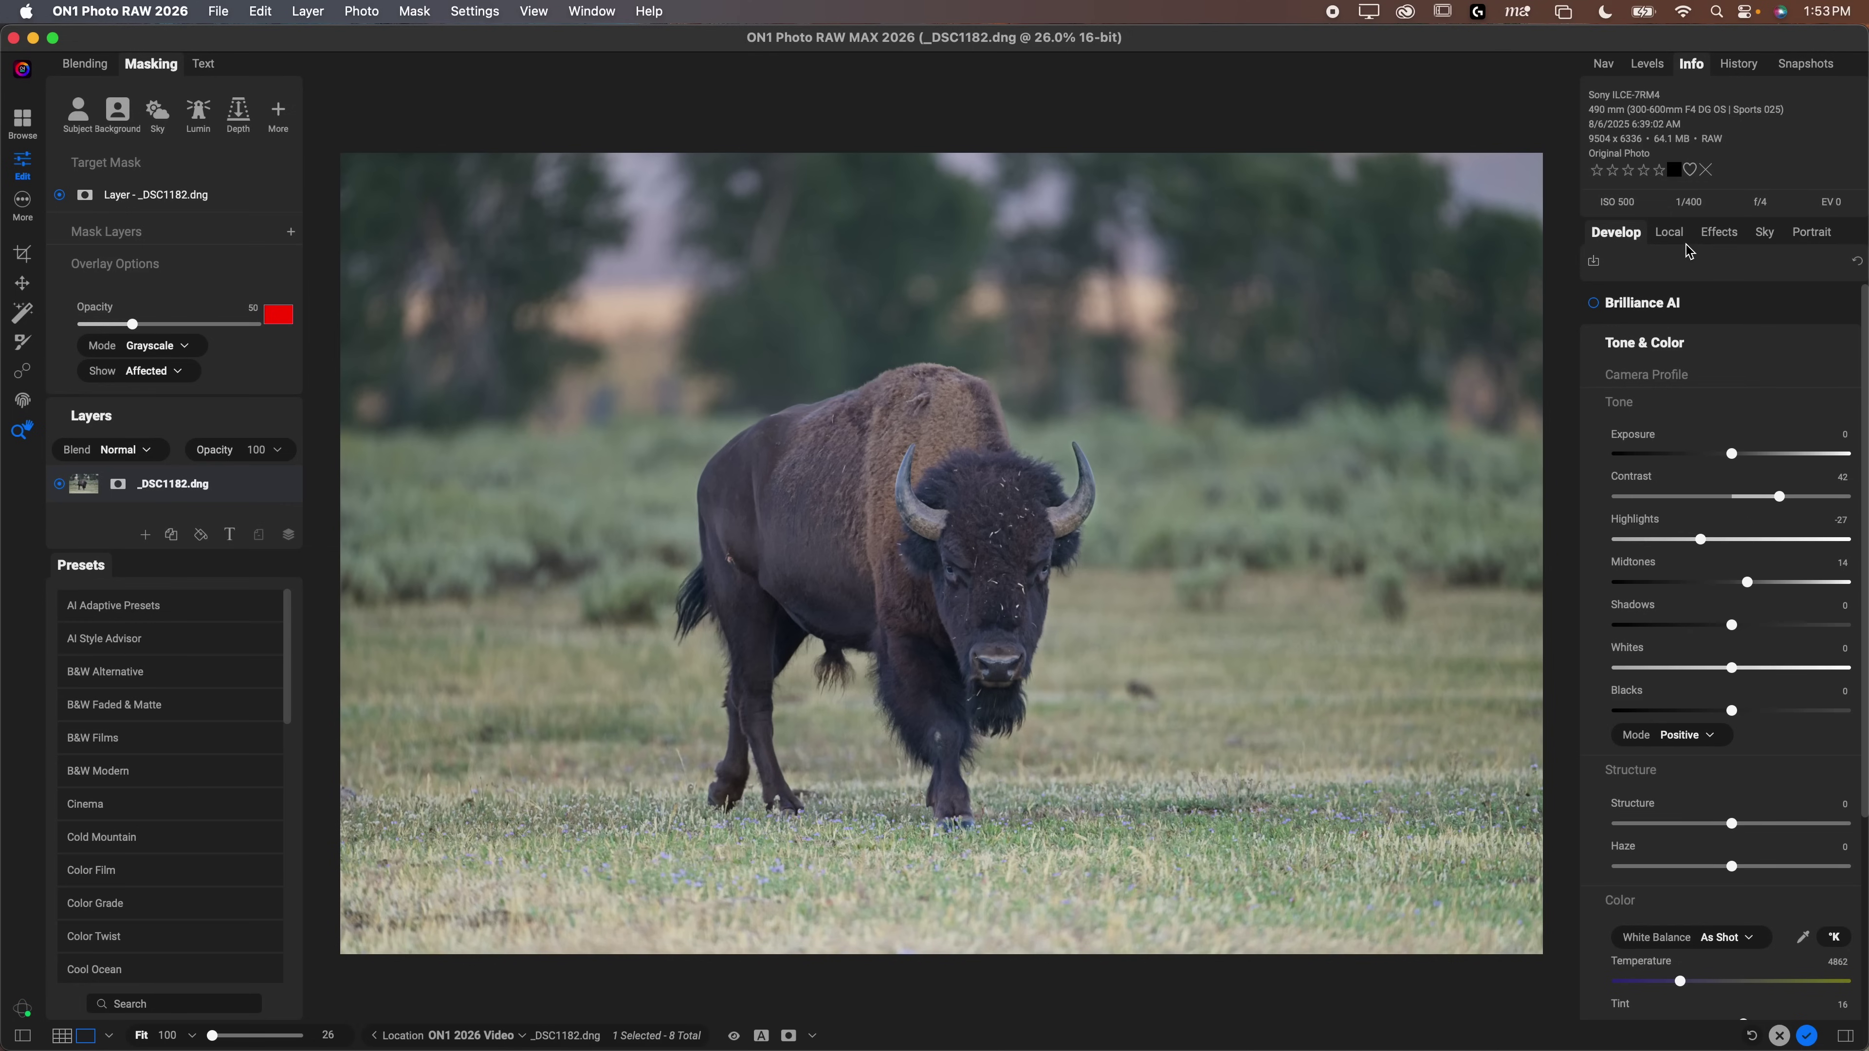
Add a Background-masked local adjustment and lower its Exposure
left_click(1671, 233)
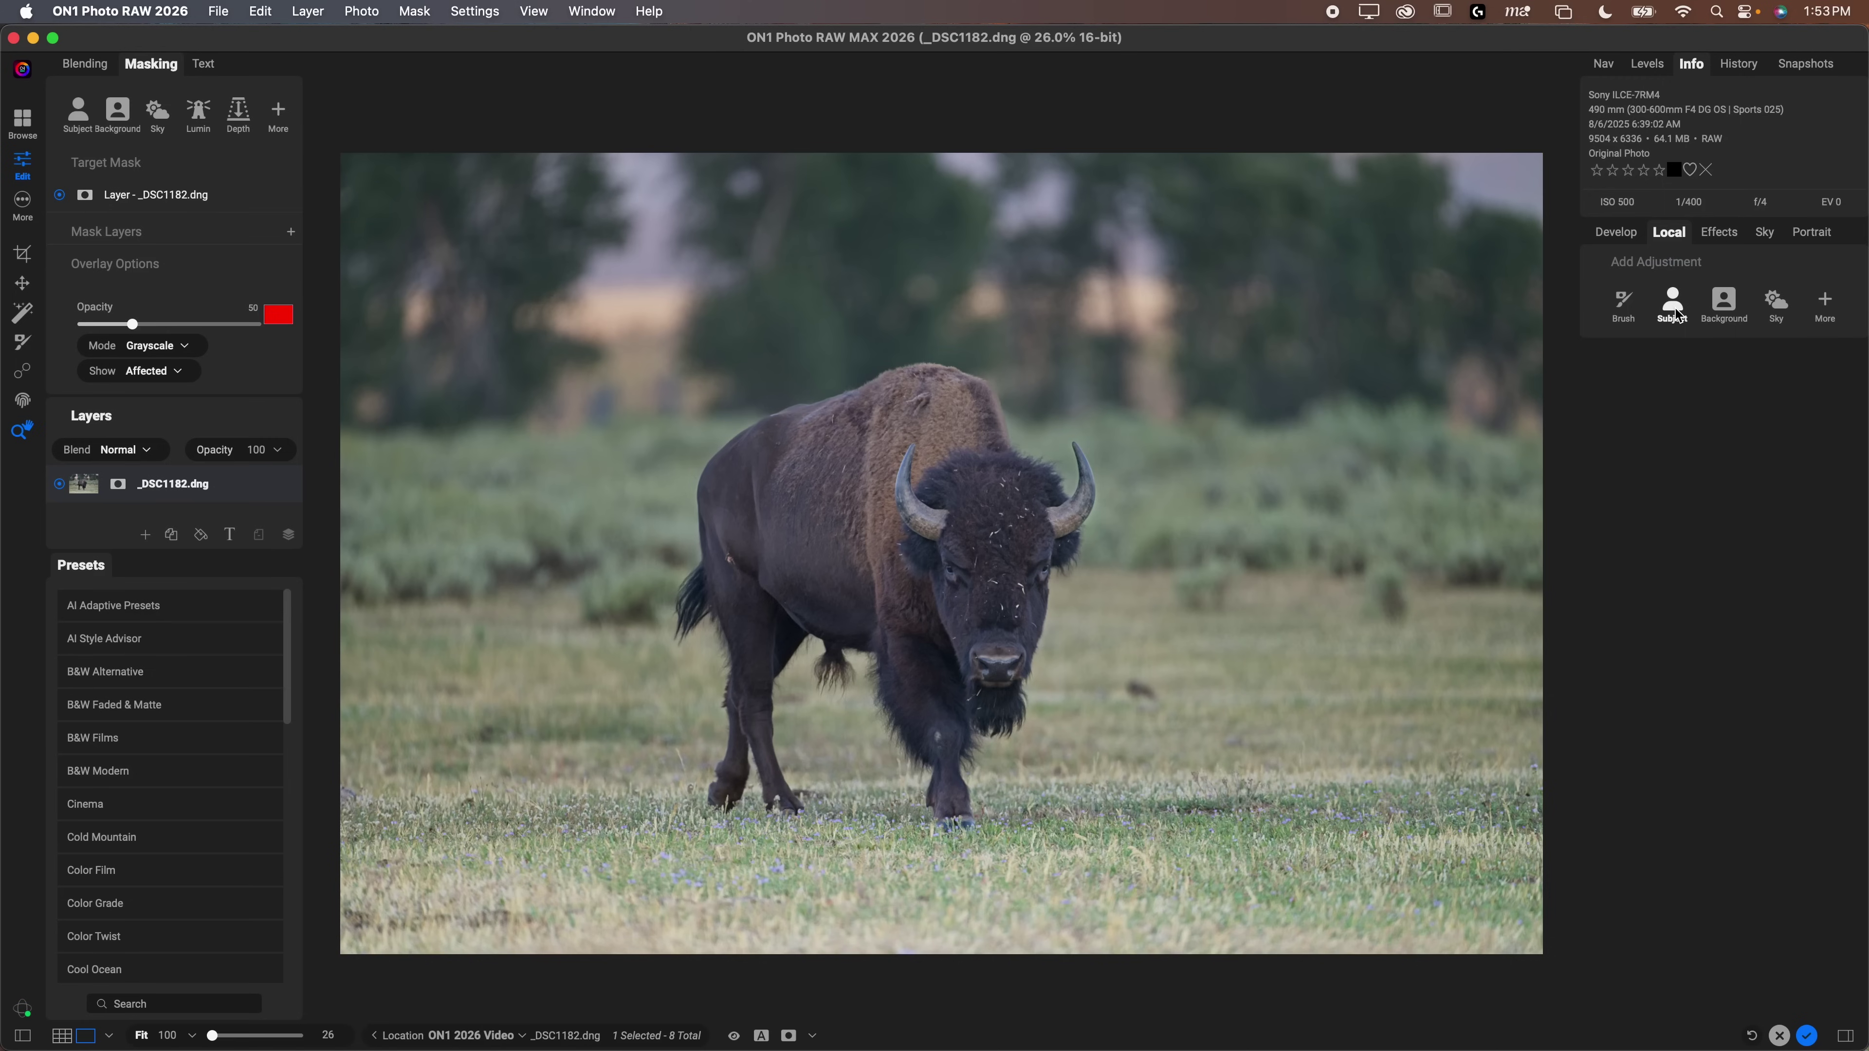
left_click(1722, 304)
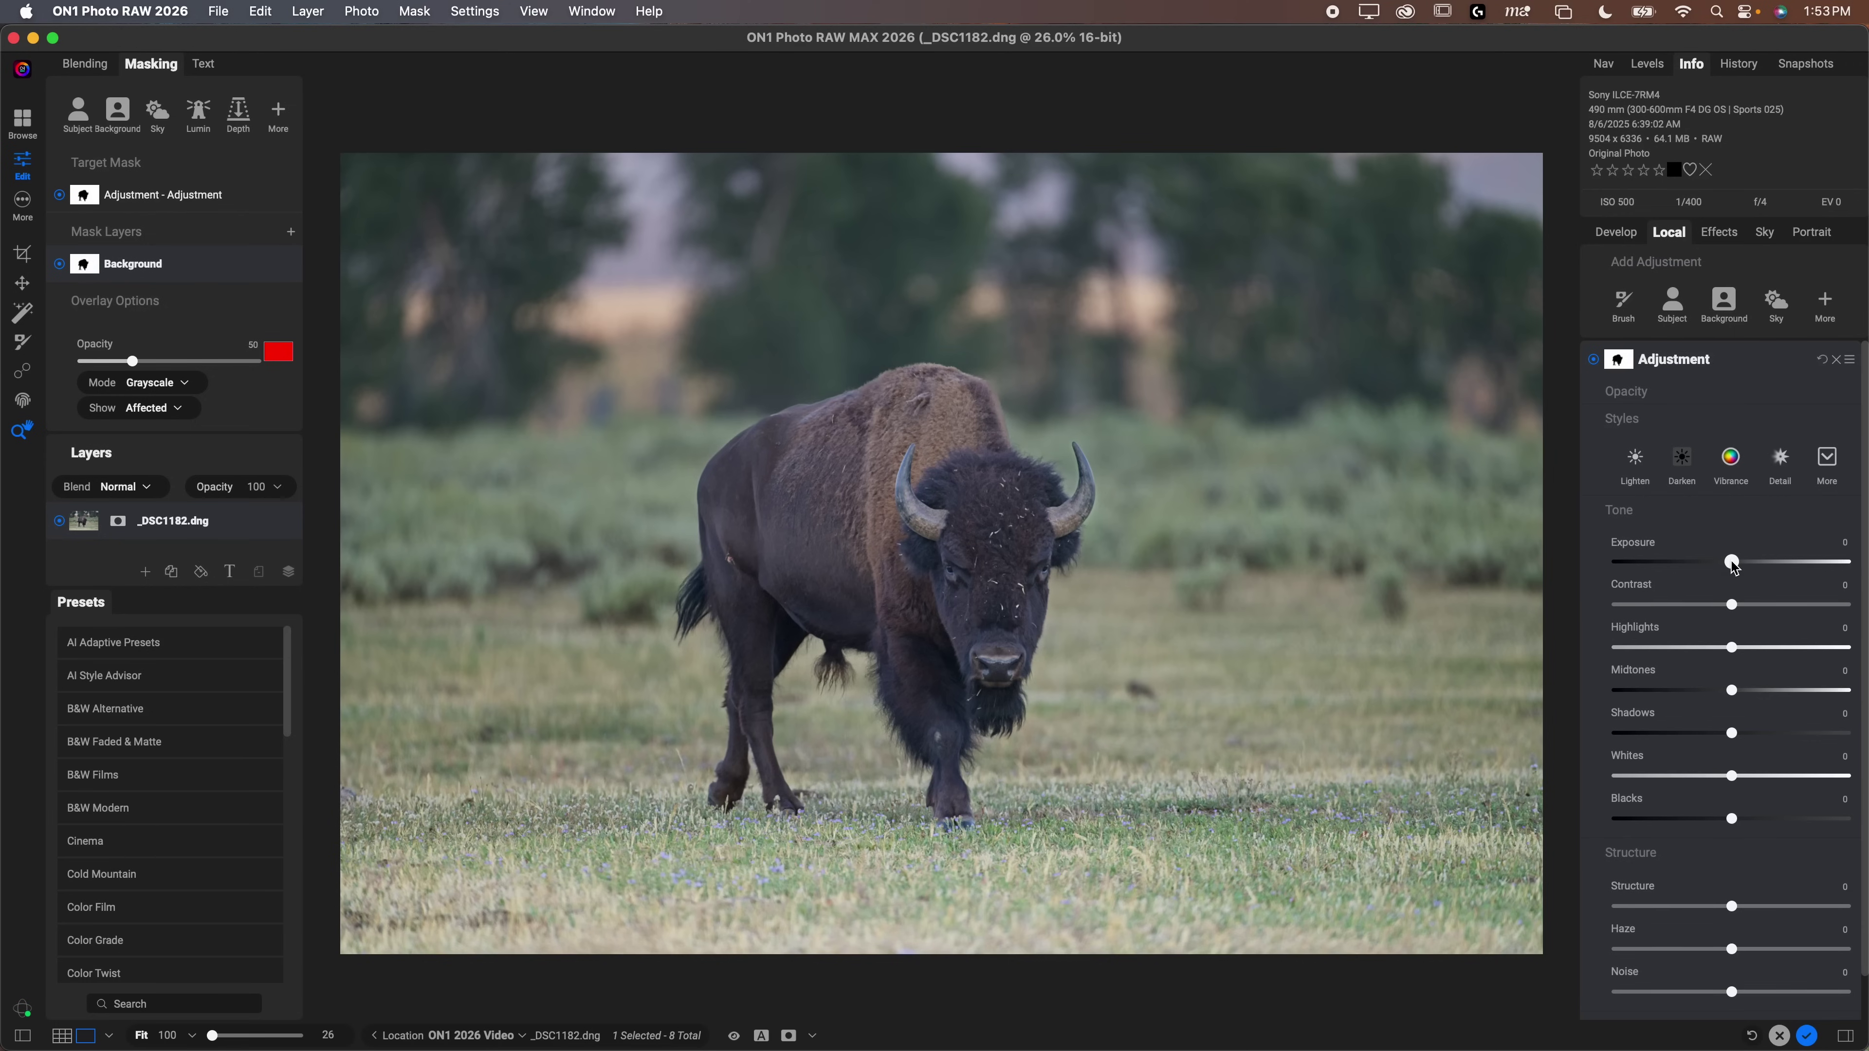
left_click_drag(1731, 561, 1706, 563)
Inspect the mask edges at 100% and fine-tune the background Exposure to about -0.85
key("super+equal")
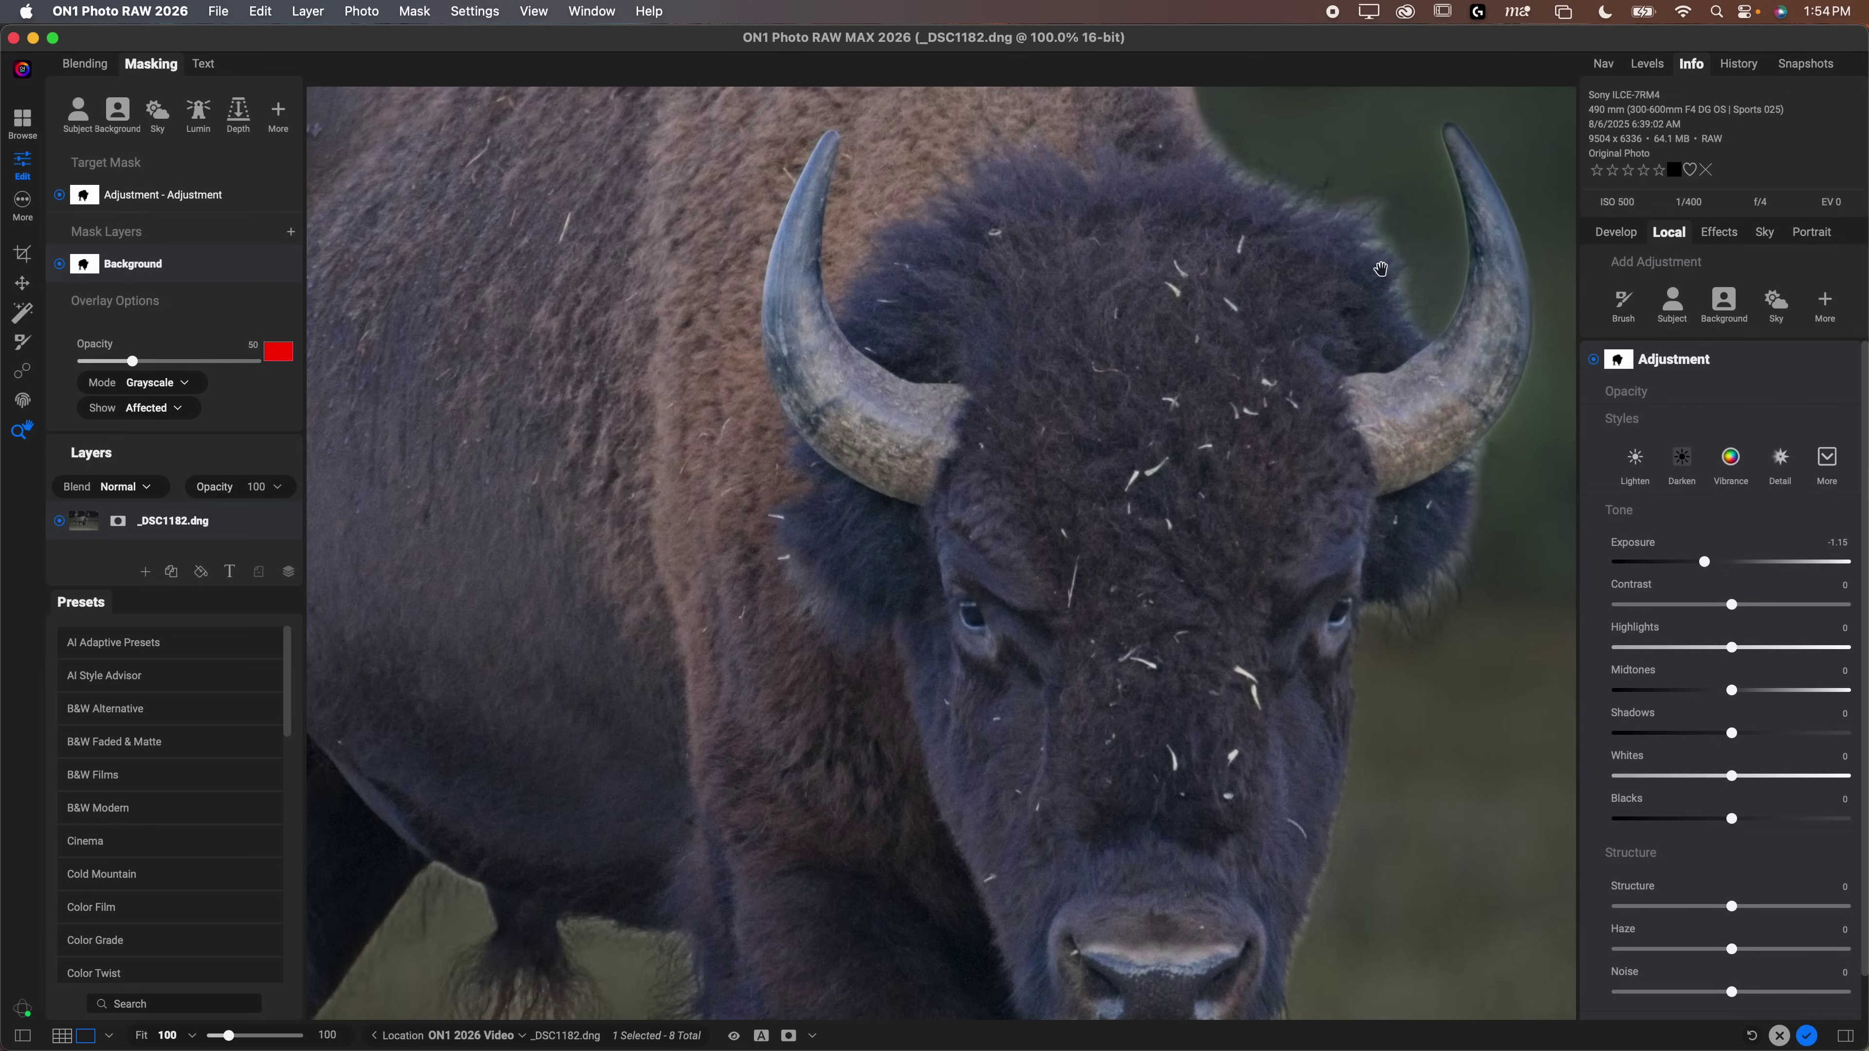
left_click(1182, 733)
left_click(1051, 701)
scroll(966, 704, "down", 10)
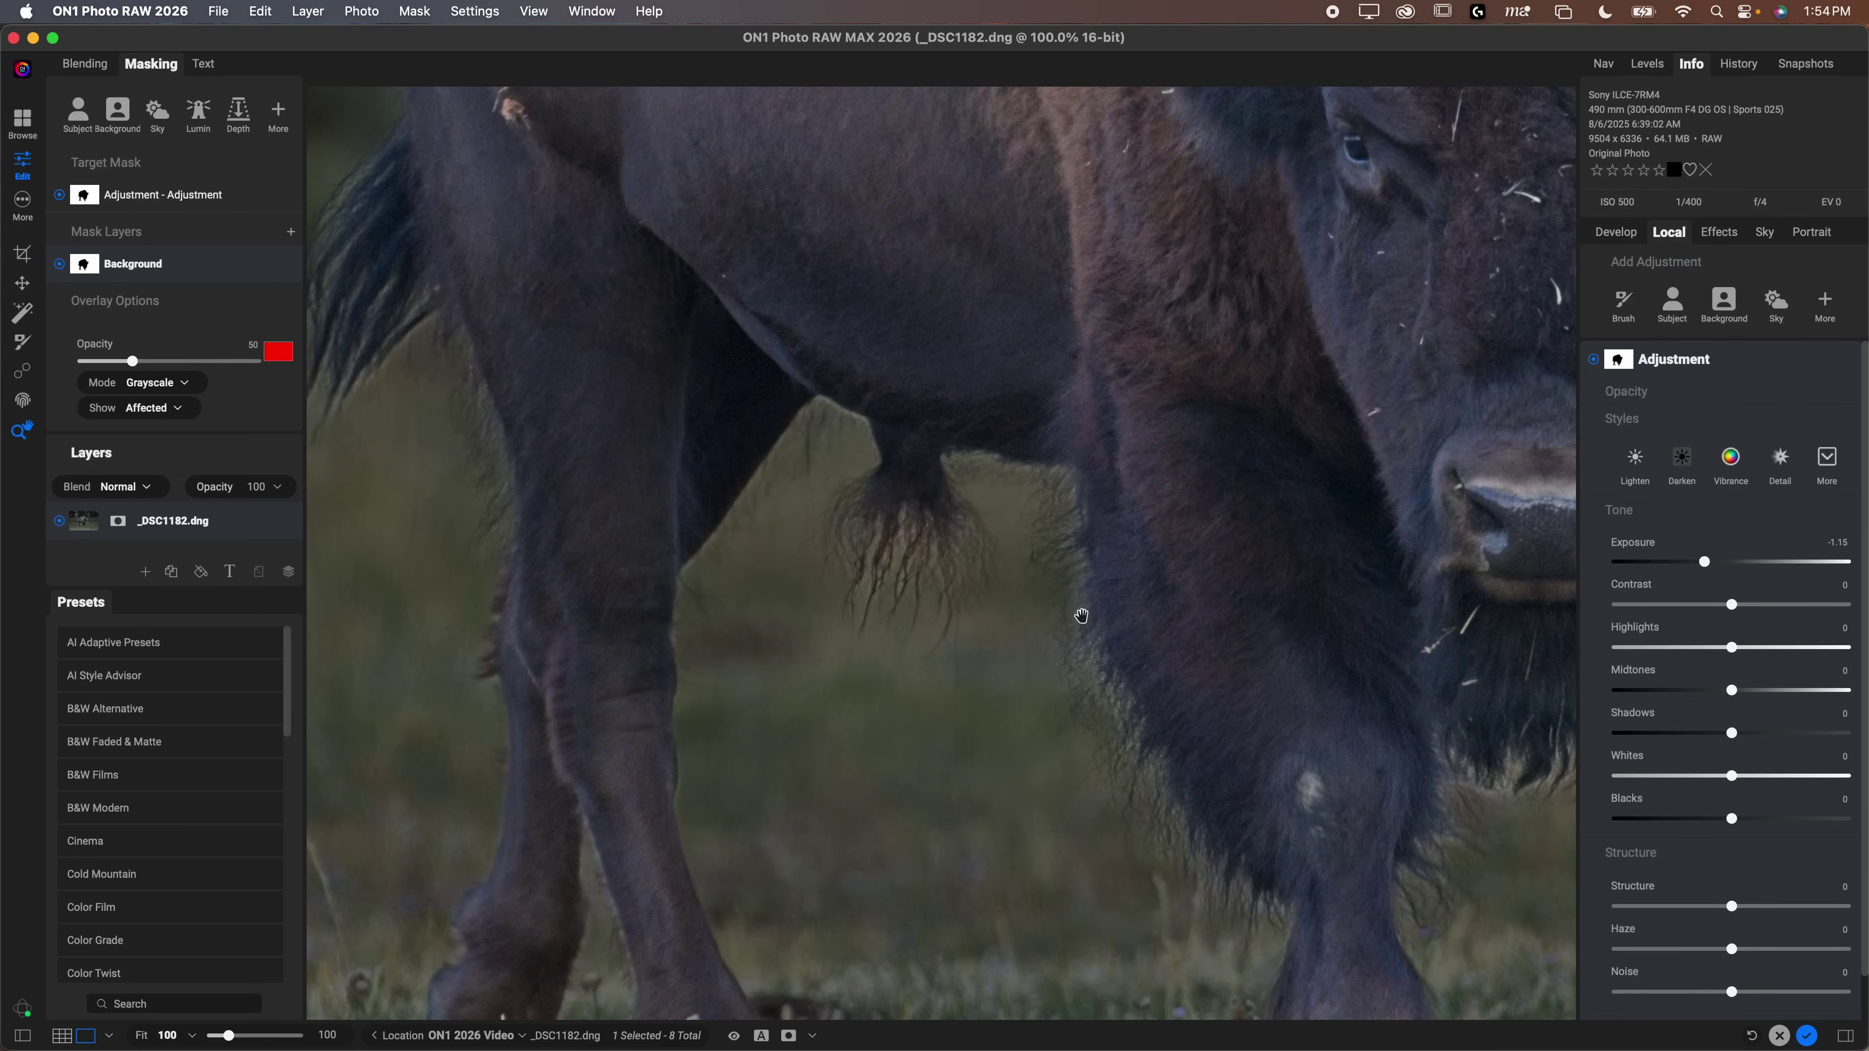
mouse_move(1704, 562)
left_mouse_down()
mouse_move(1755, 564)
mouse_move(1731, 563)
left_mouse_up()
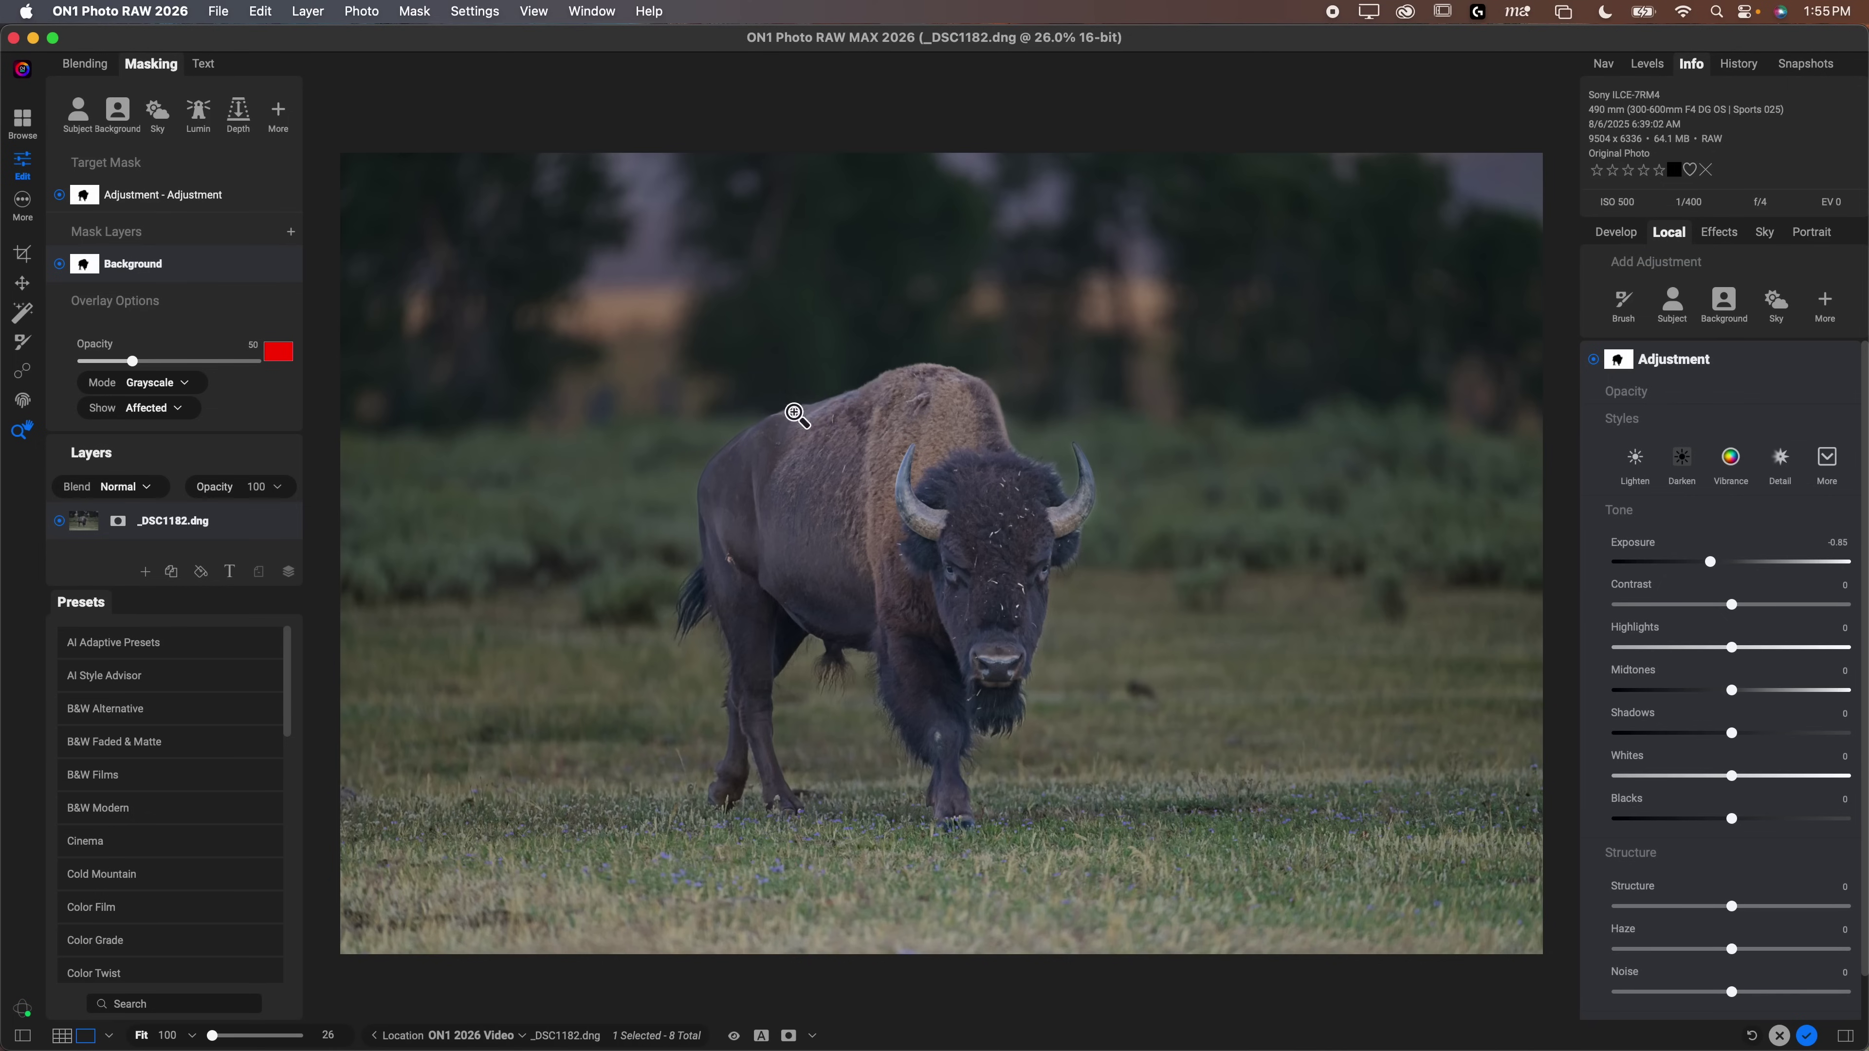
Add a nearly horizontal linear gradient to the mask over the bison, with a wide soft transition
left_click(290, 233)
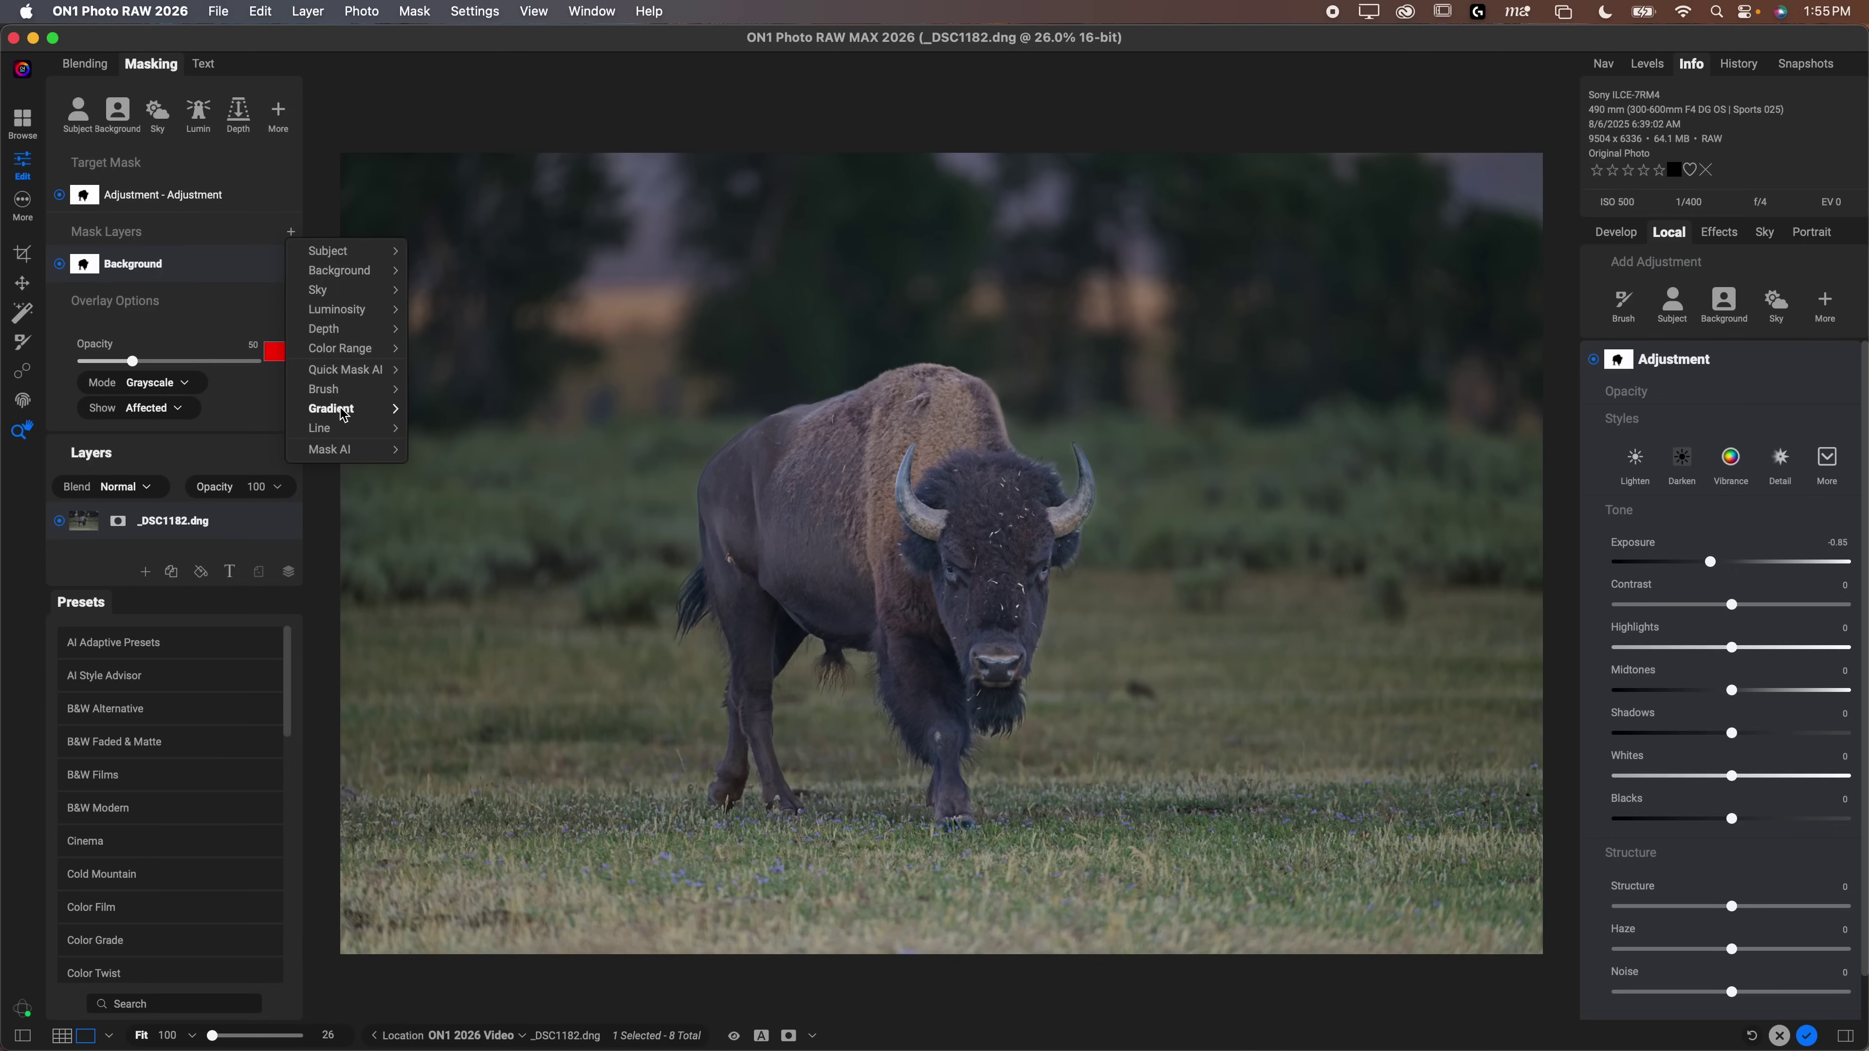
mouse_move(343, 414)
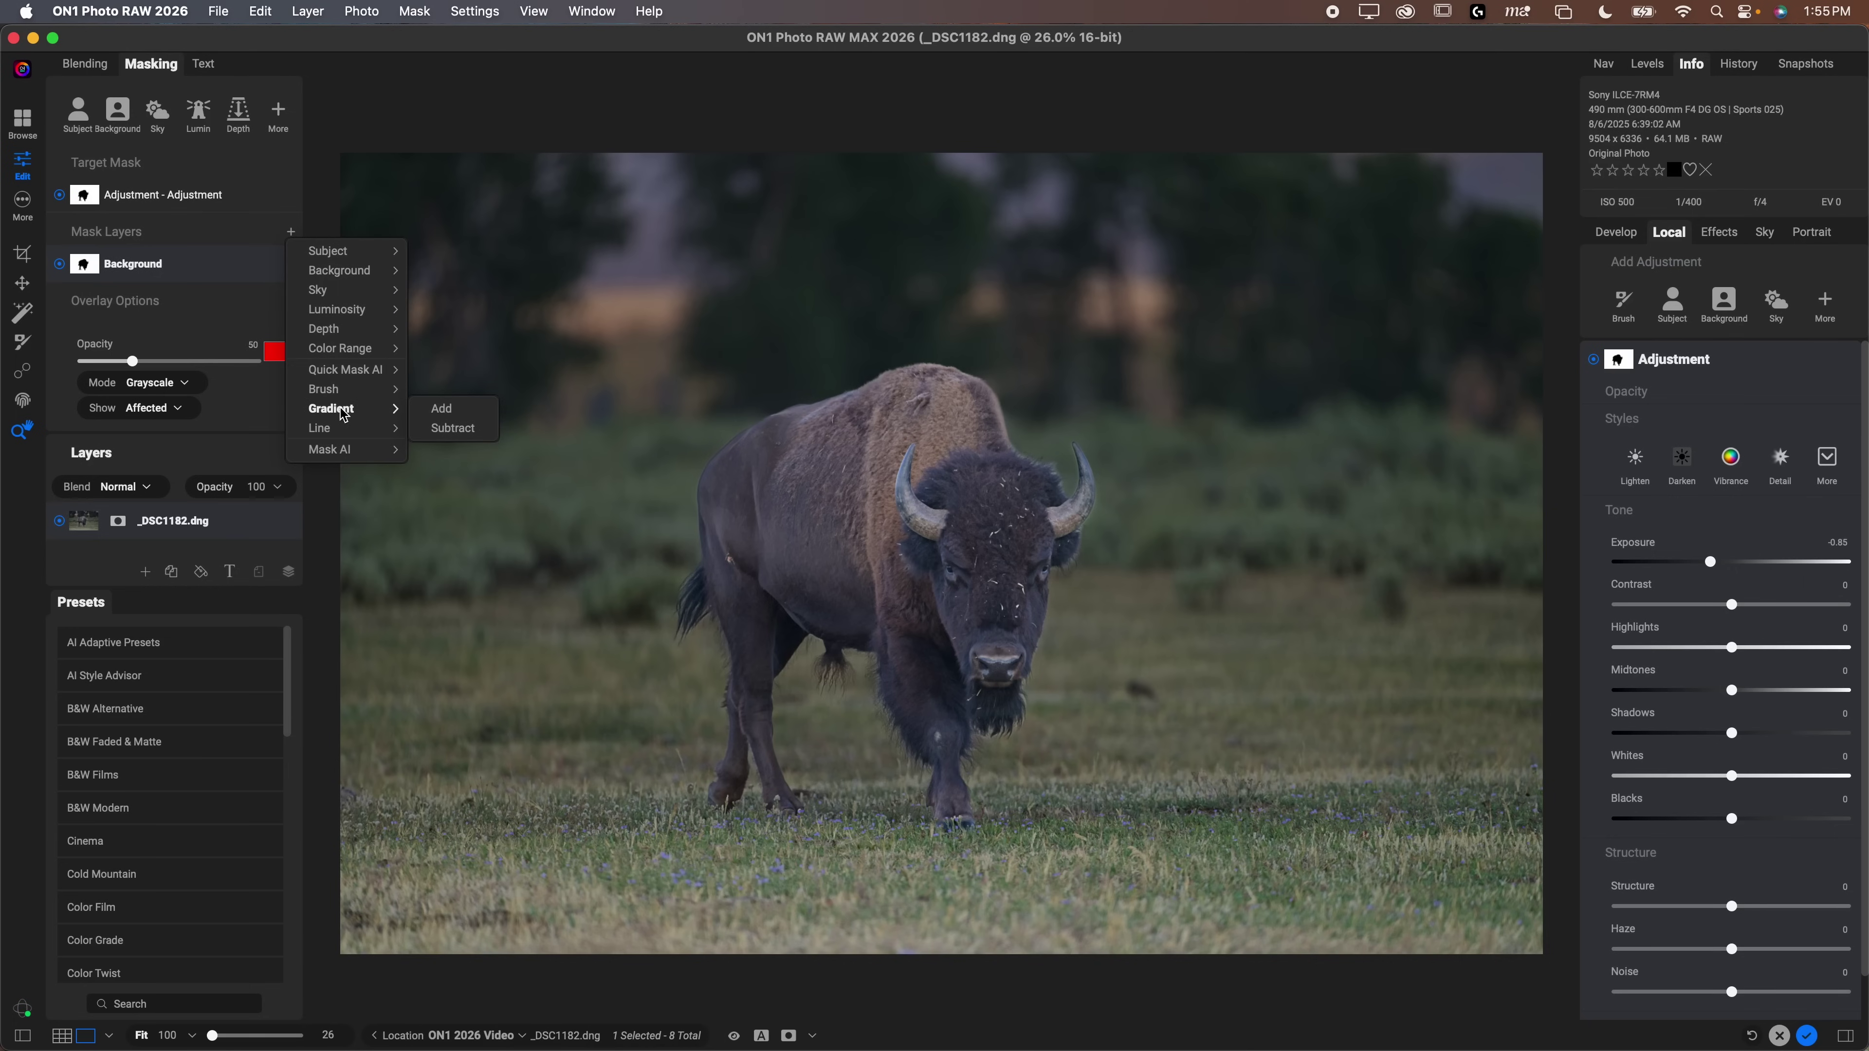
left_click(441, 409)
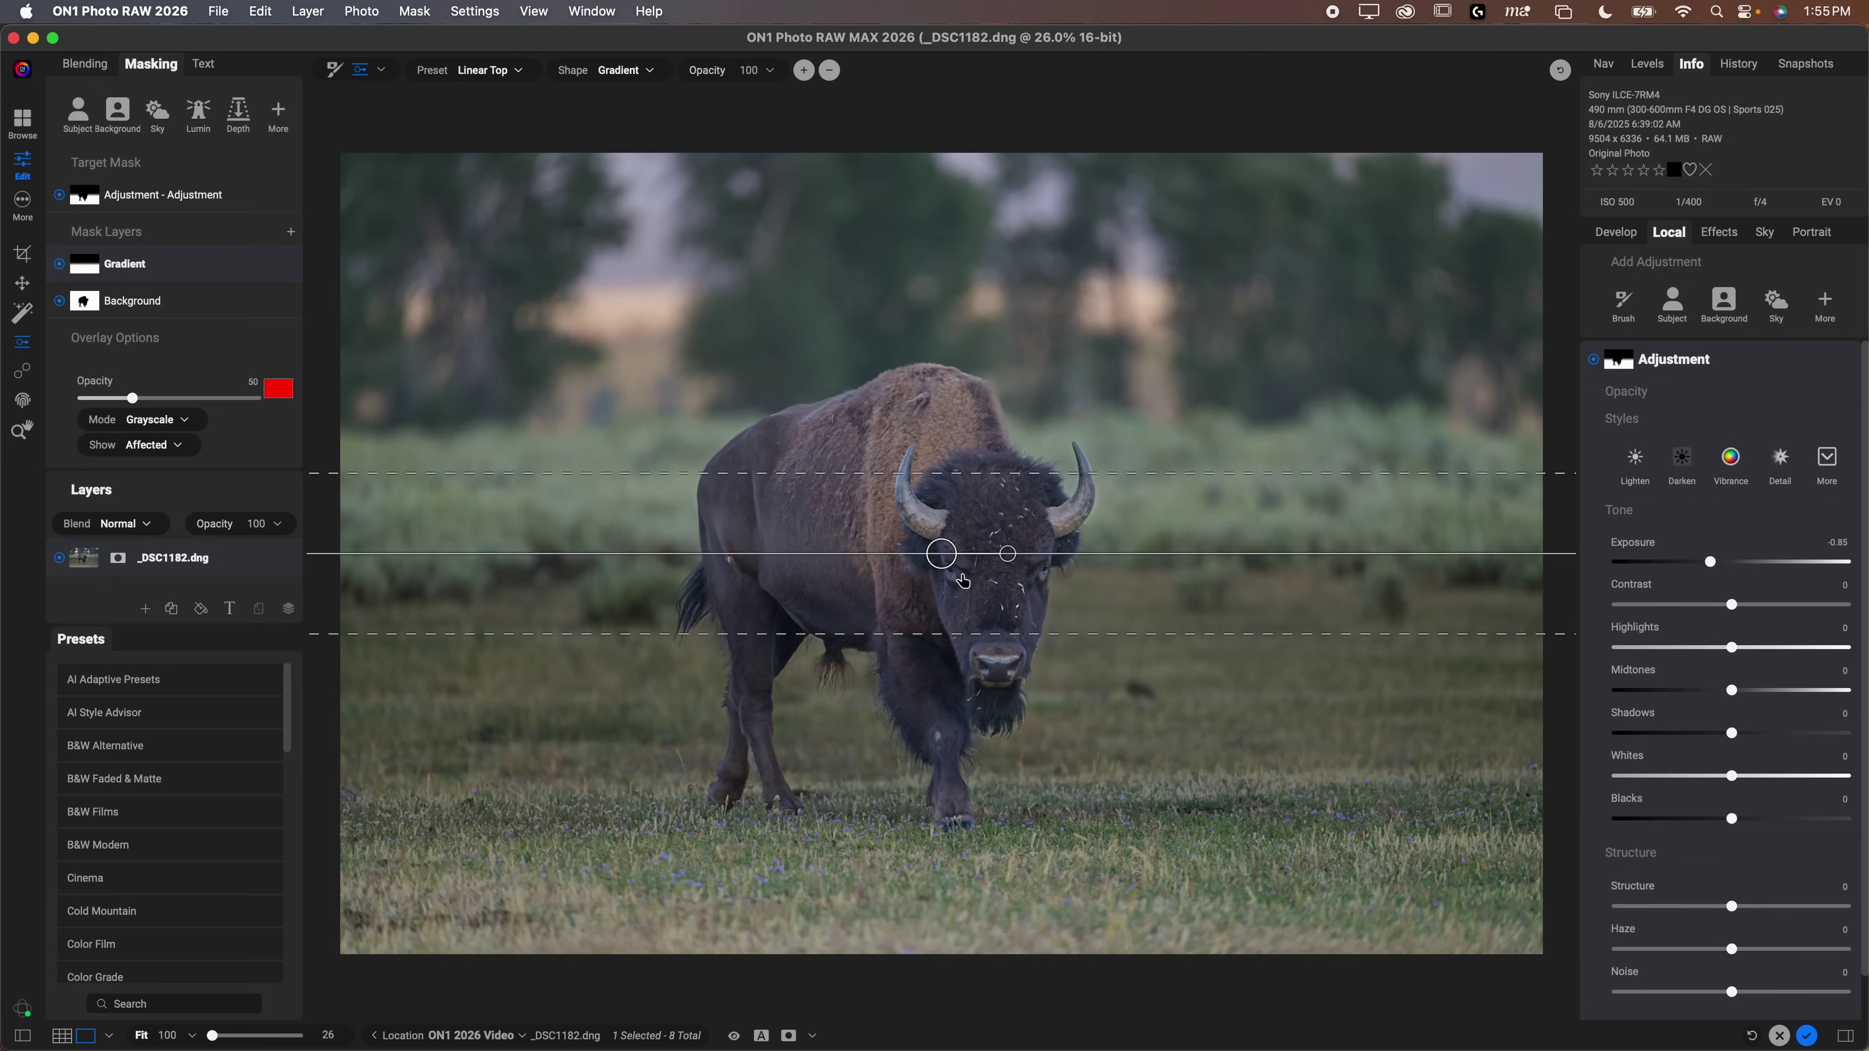
left_click_drag(1011, 560, 868, 558)
left_click_drag(904, 631, 907, 692)
left_click_drag(925, 555, 912, 616)
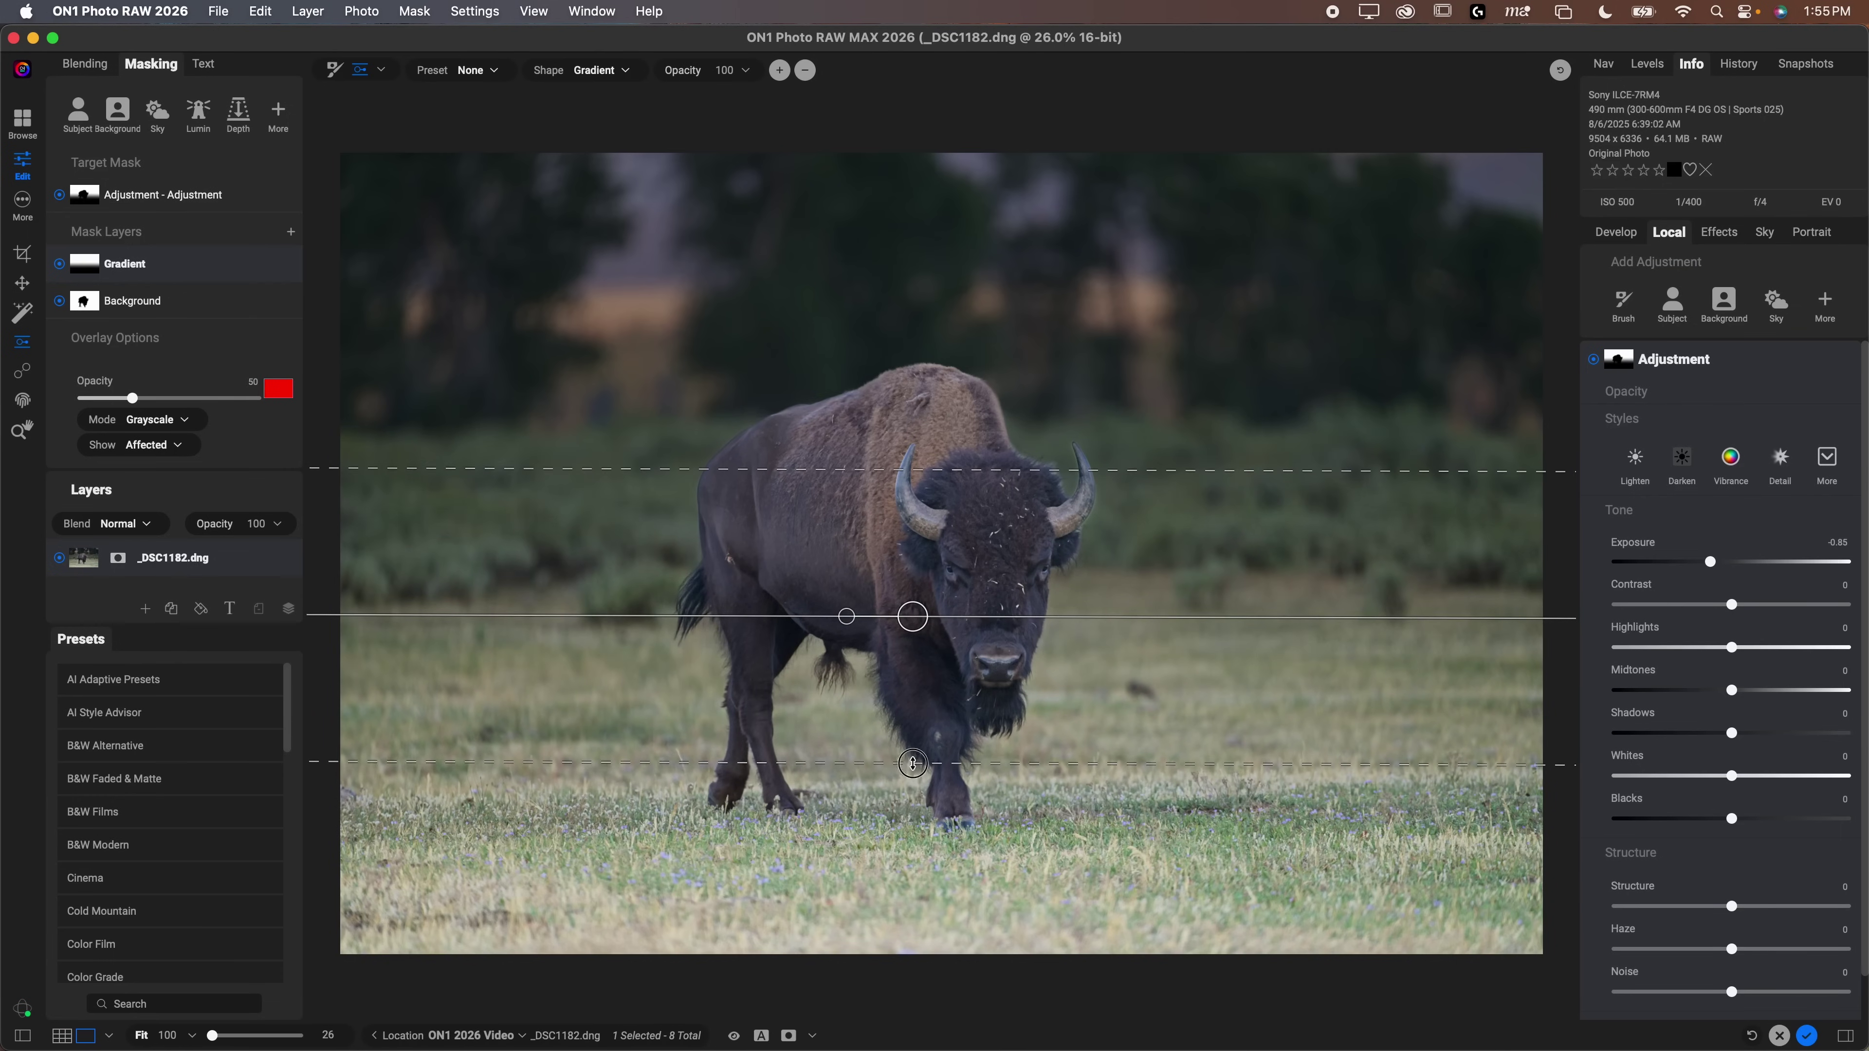
left_click_drag(912, 764, 929, 839)
left_click_drag(912, 616, 912, 603)
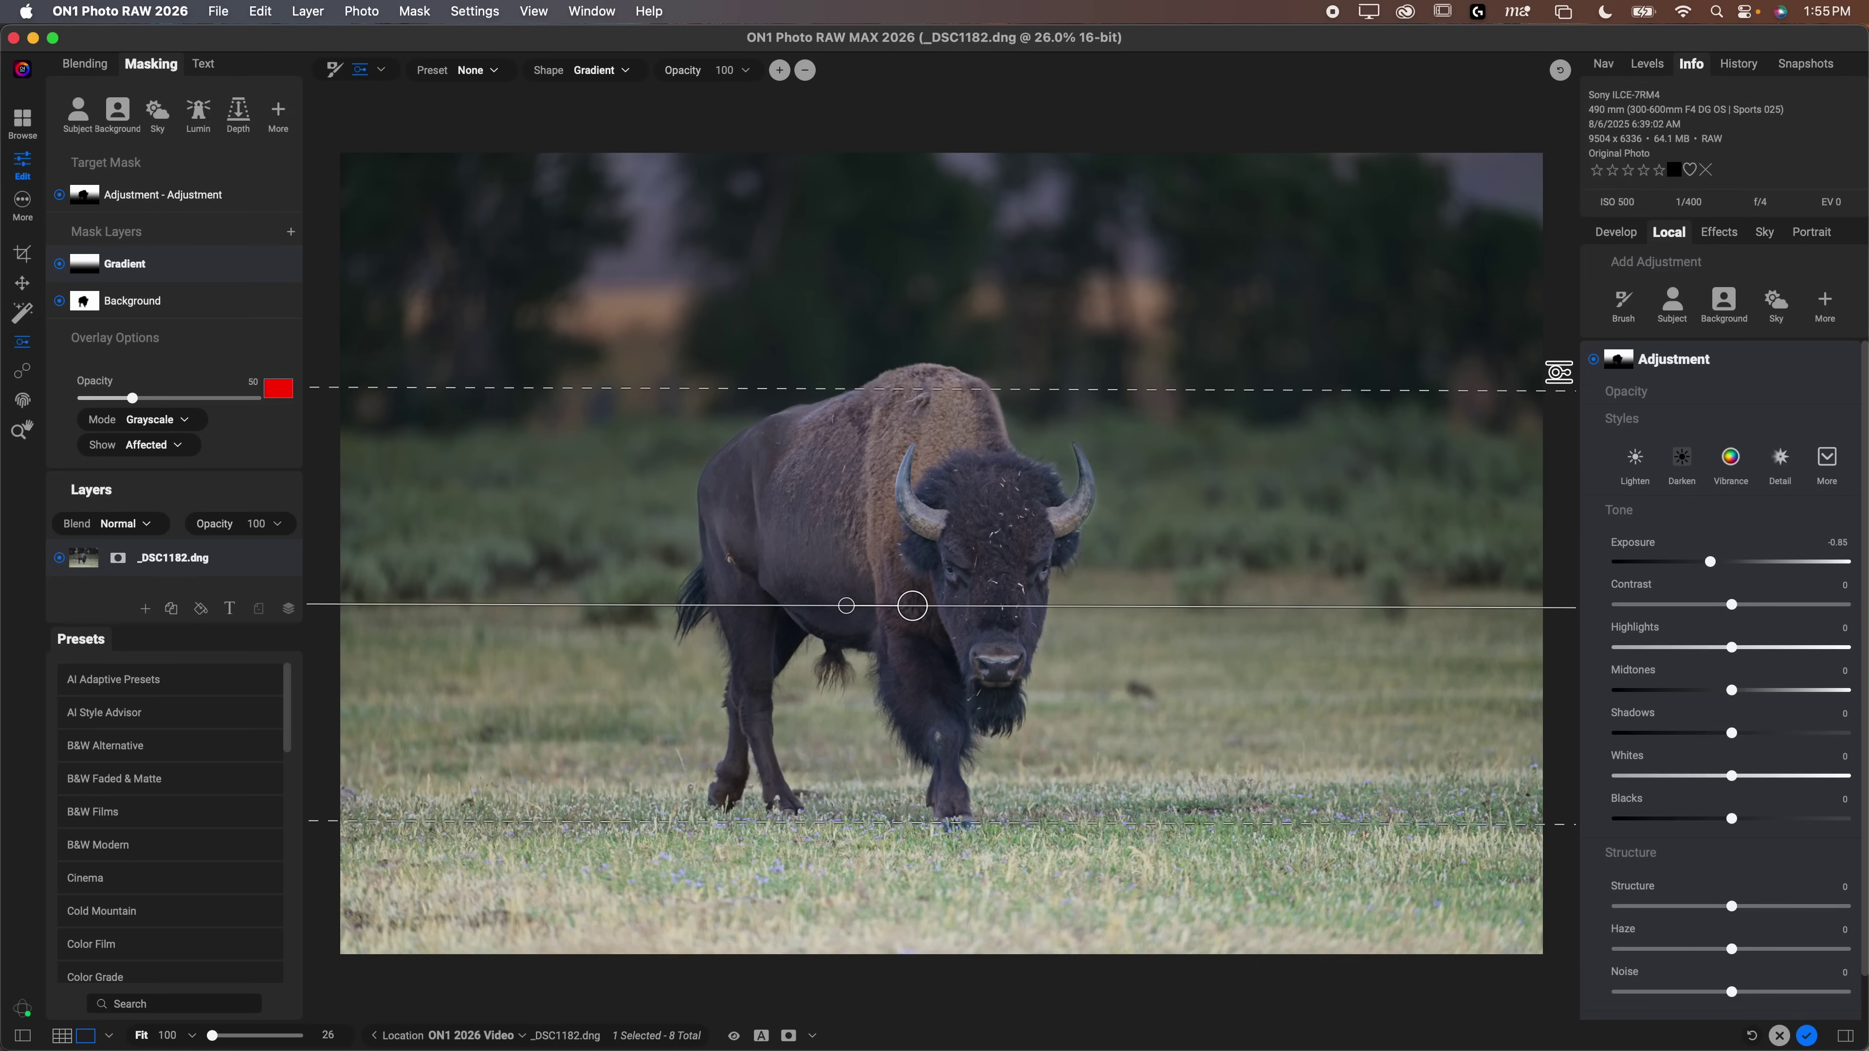
Toggle the gradient adjustment off and on several times to compare before and after
left_click(1593, 361)
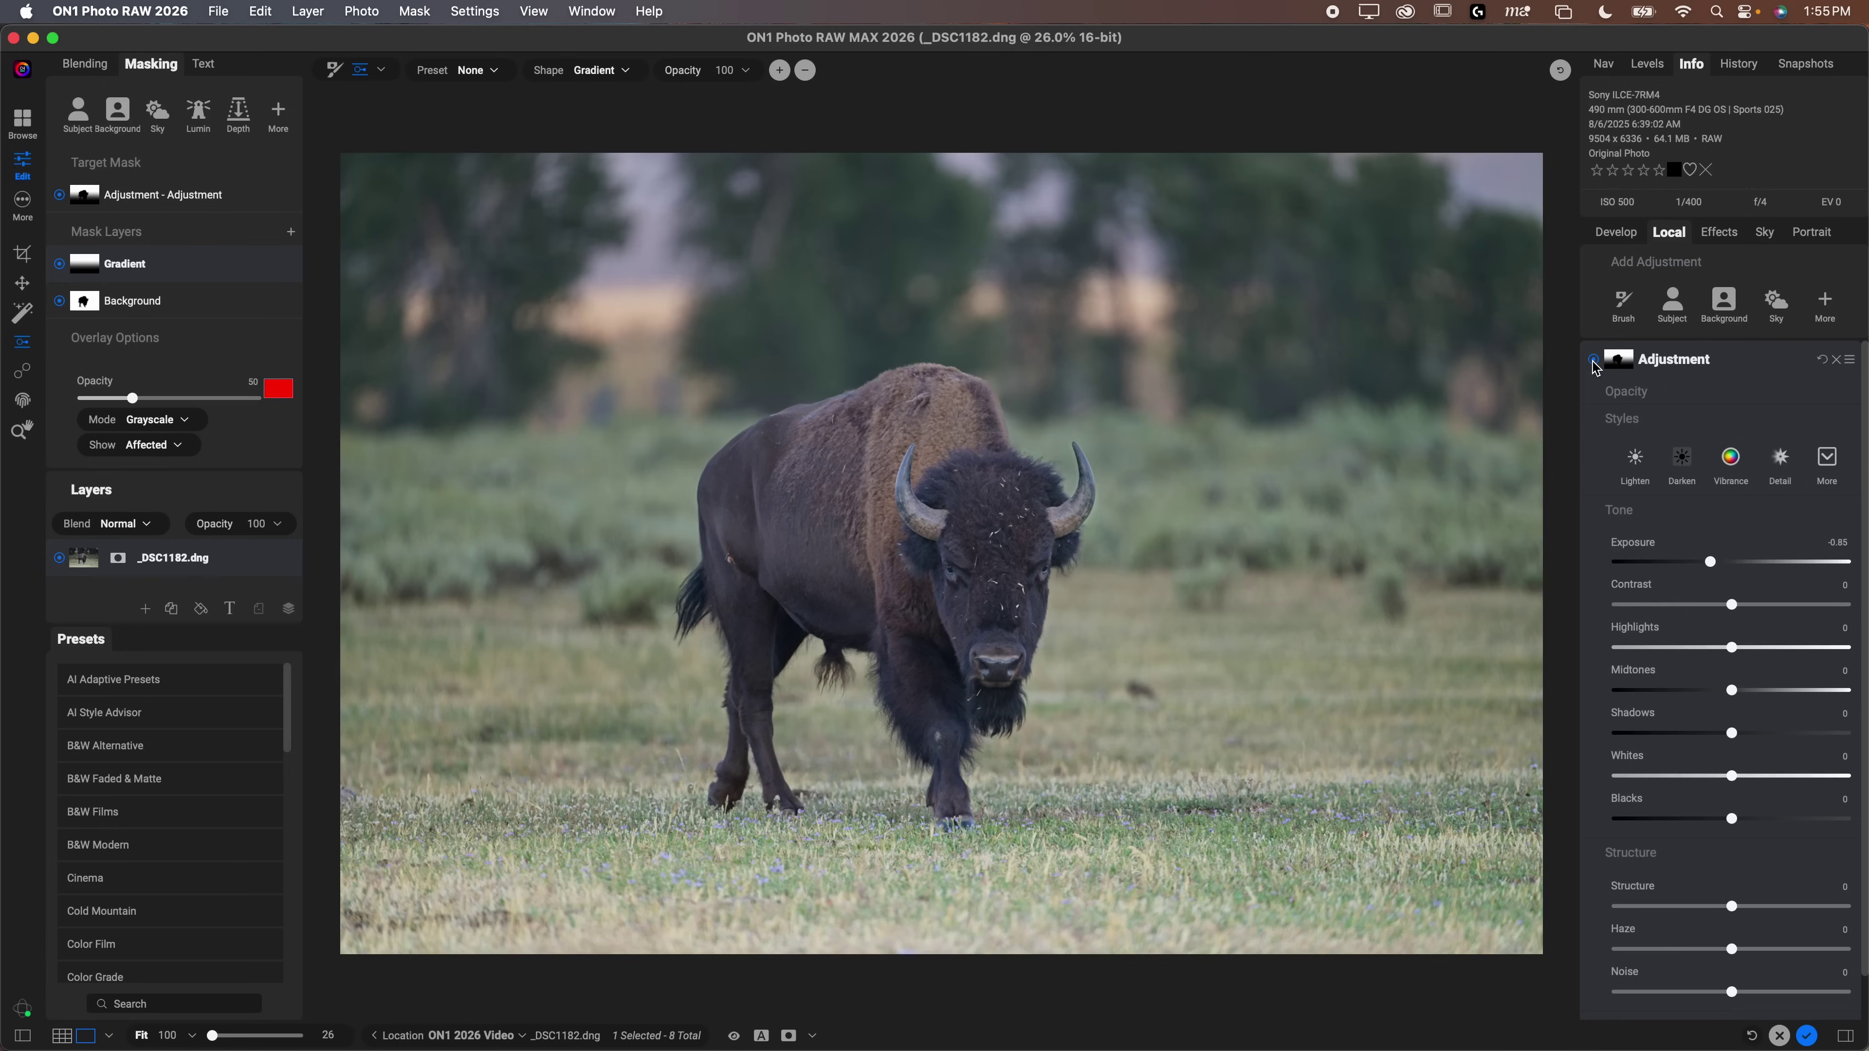
left_click(1593, 361)
double_click(1594, 361)
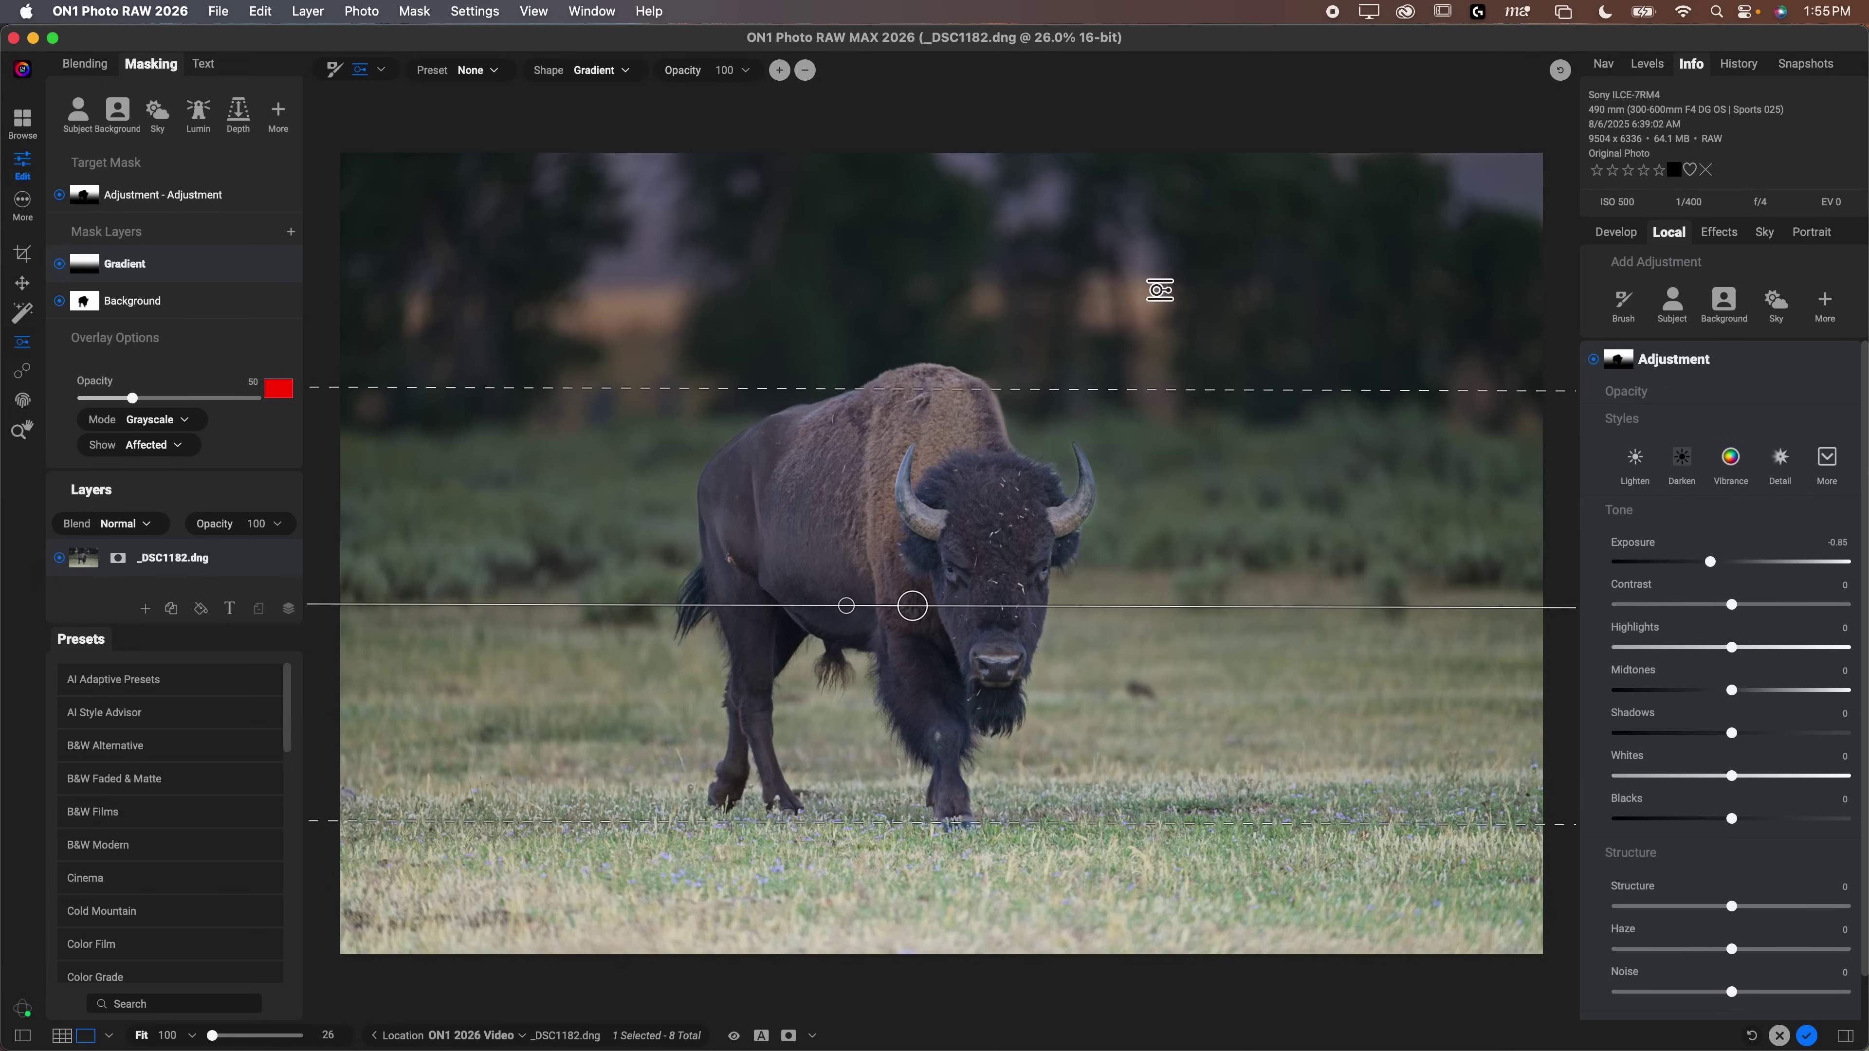
left_click(1594, 361)
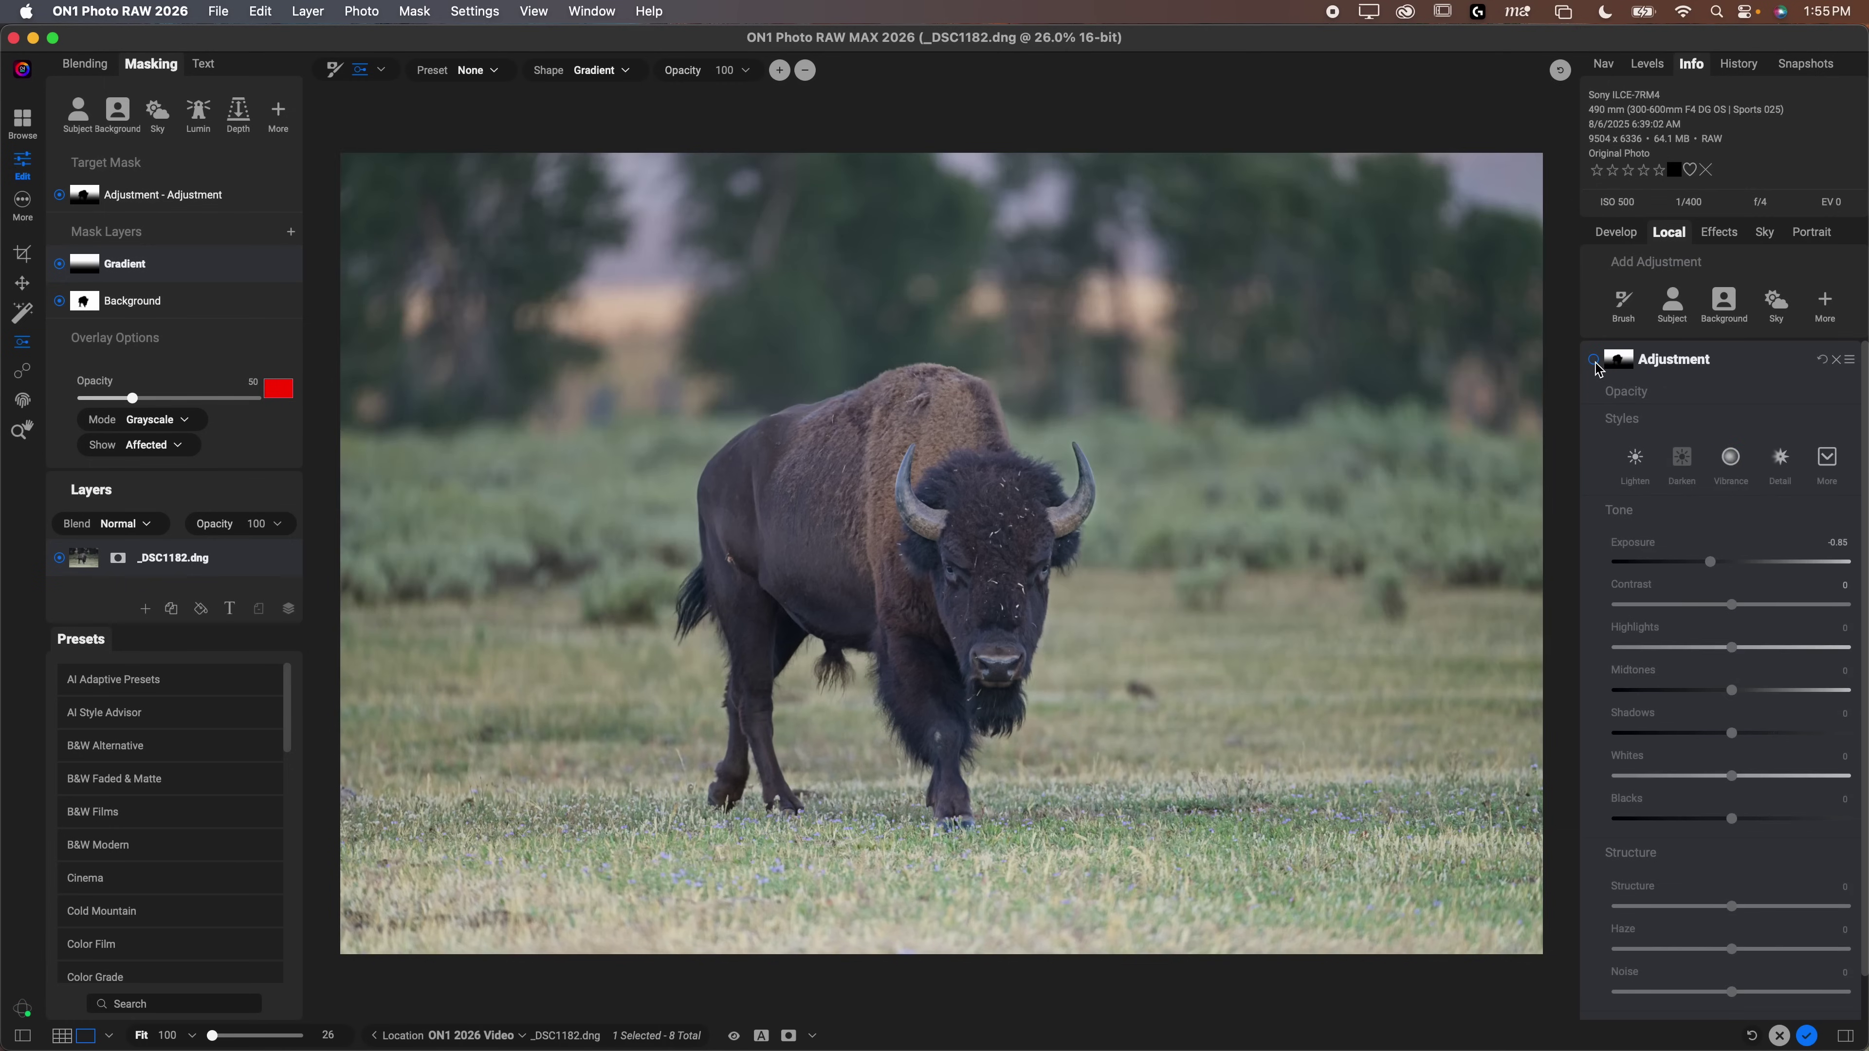
left_click(1594, 361)
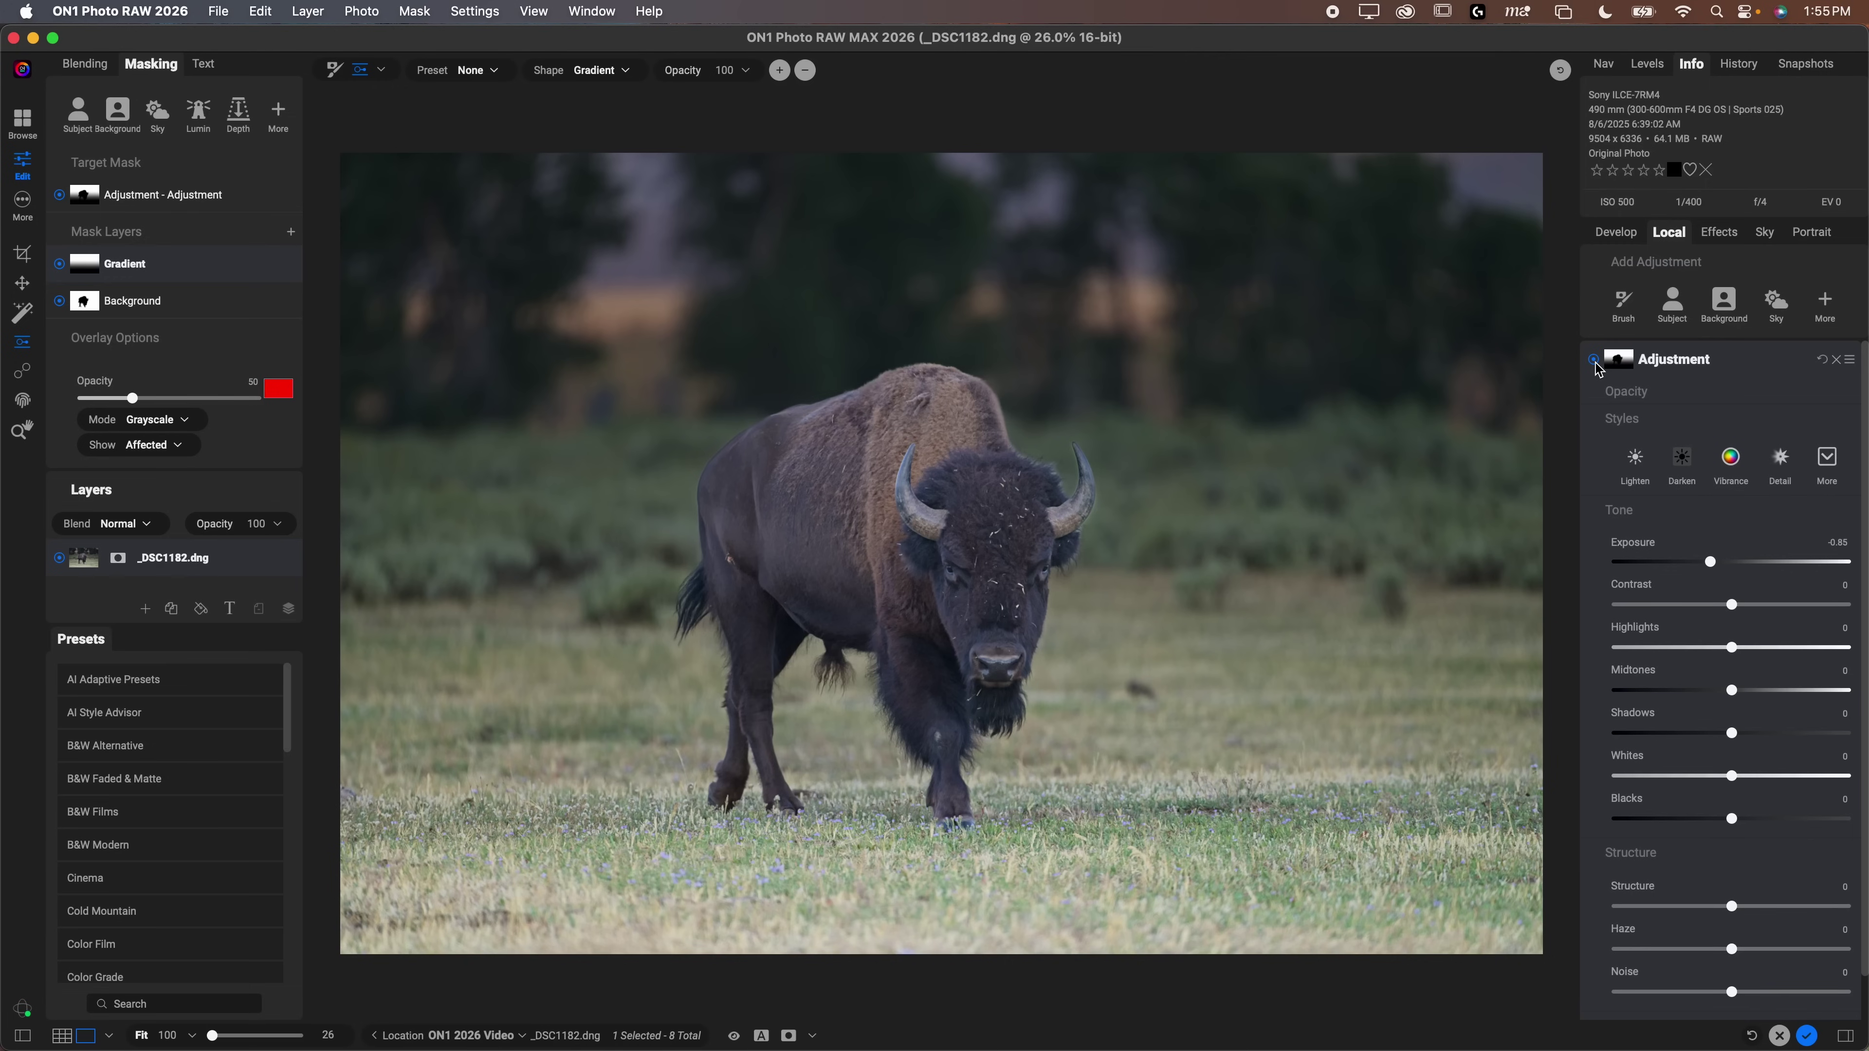
left_click(1593, 361)
left_click(1594, 361)
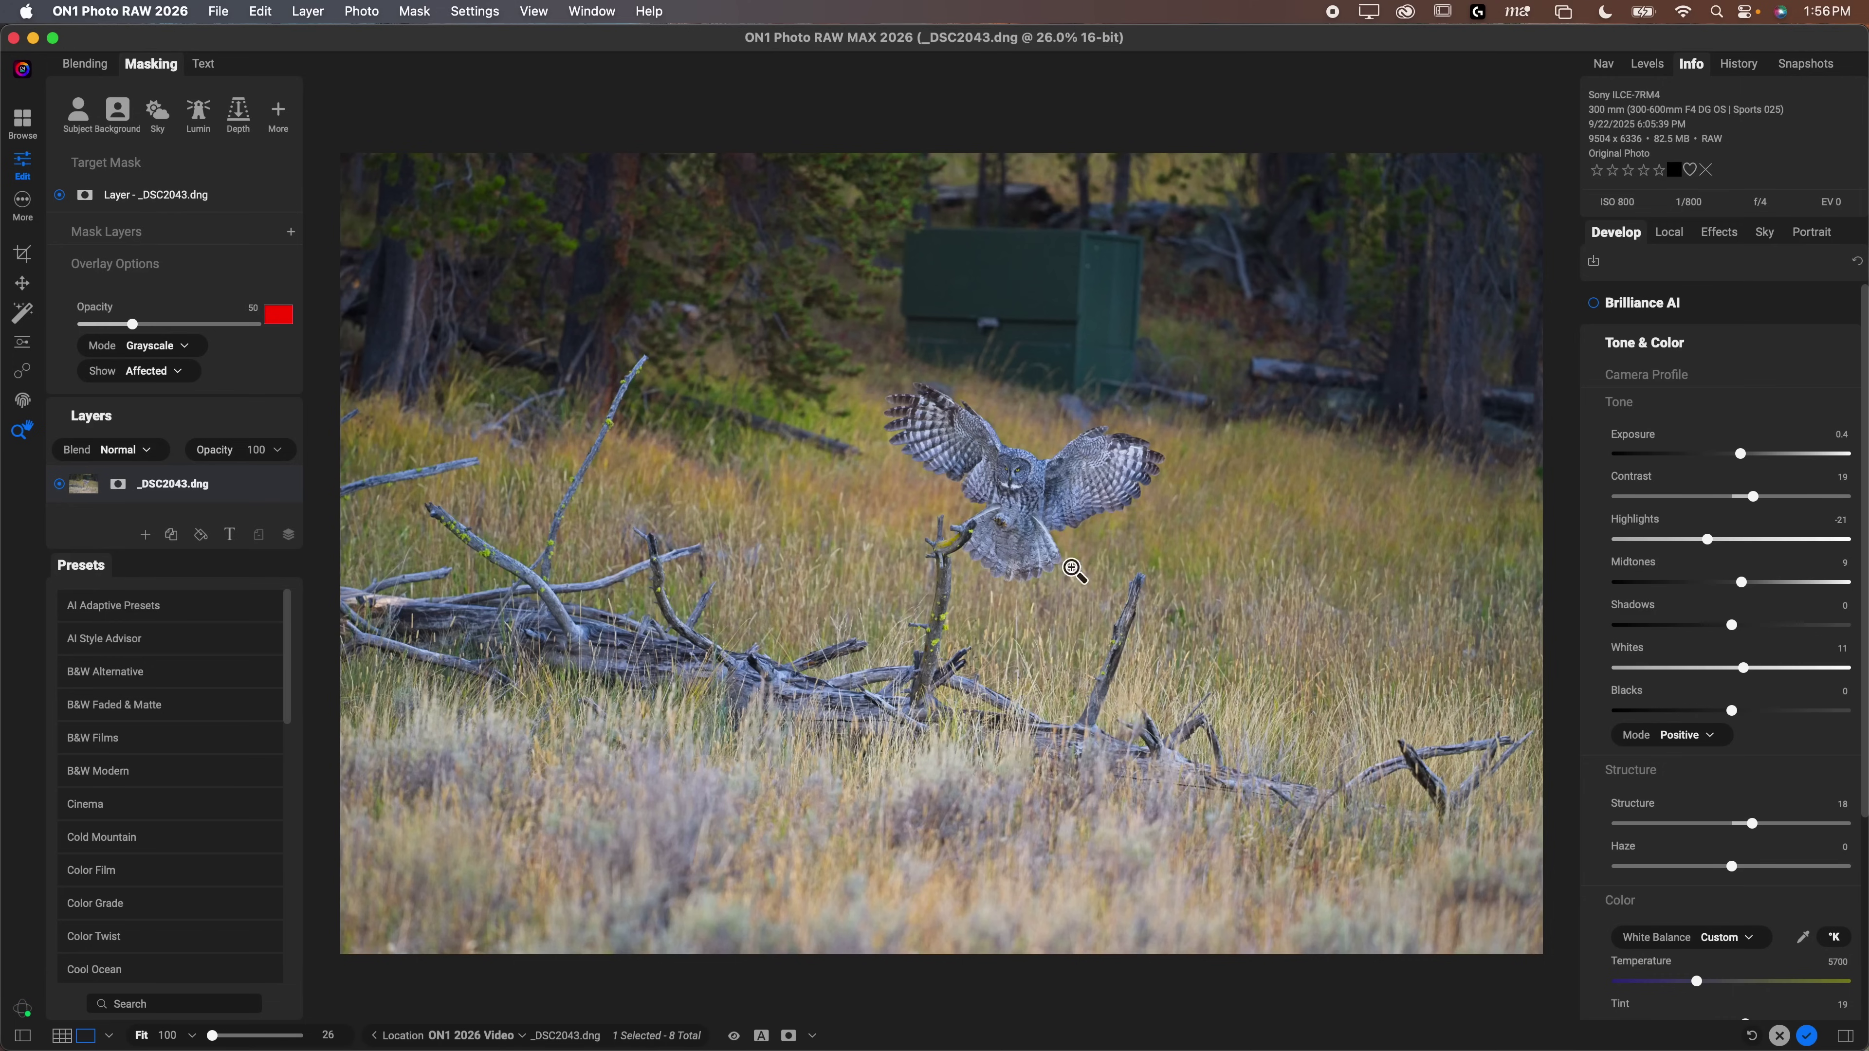
Crop the owl photo to a tight vertical frame around the bird
left_click(23, 253)
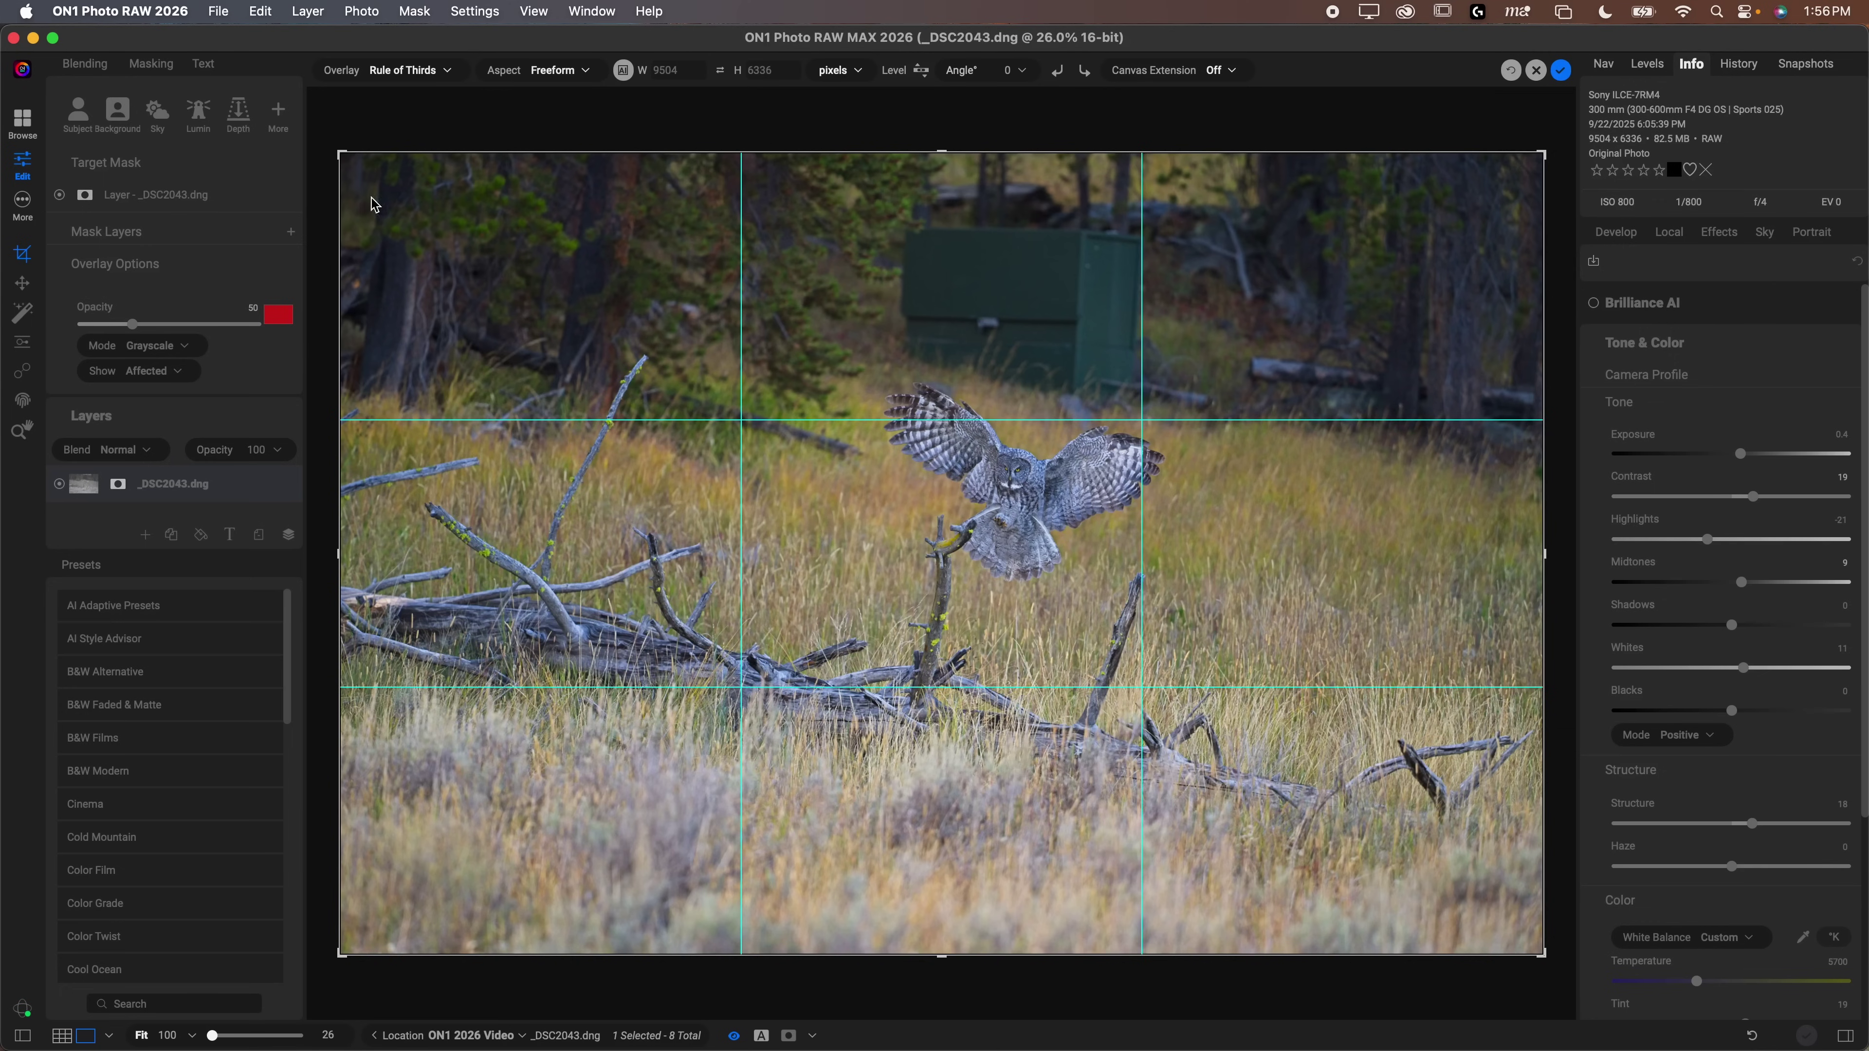
left_click_drag(343, 158, 576, 257)
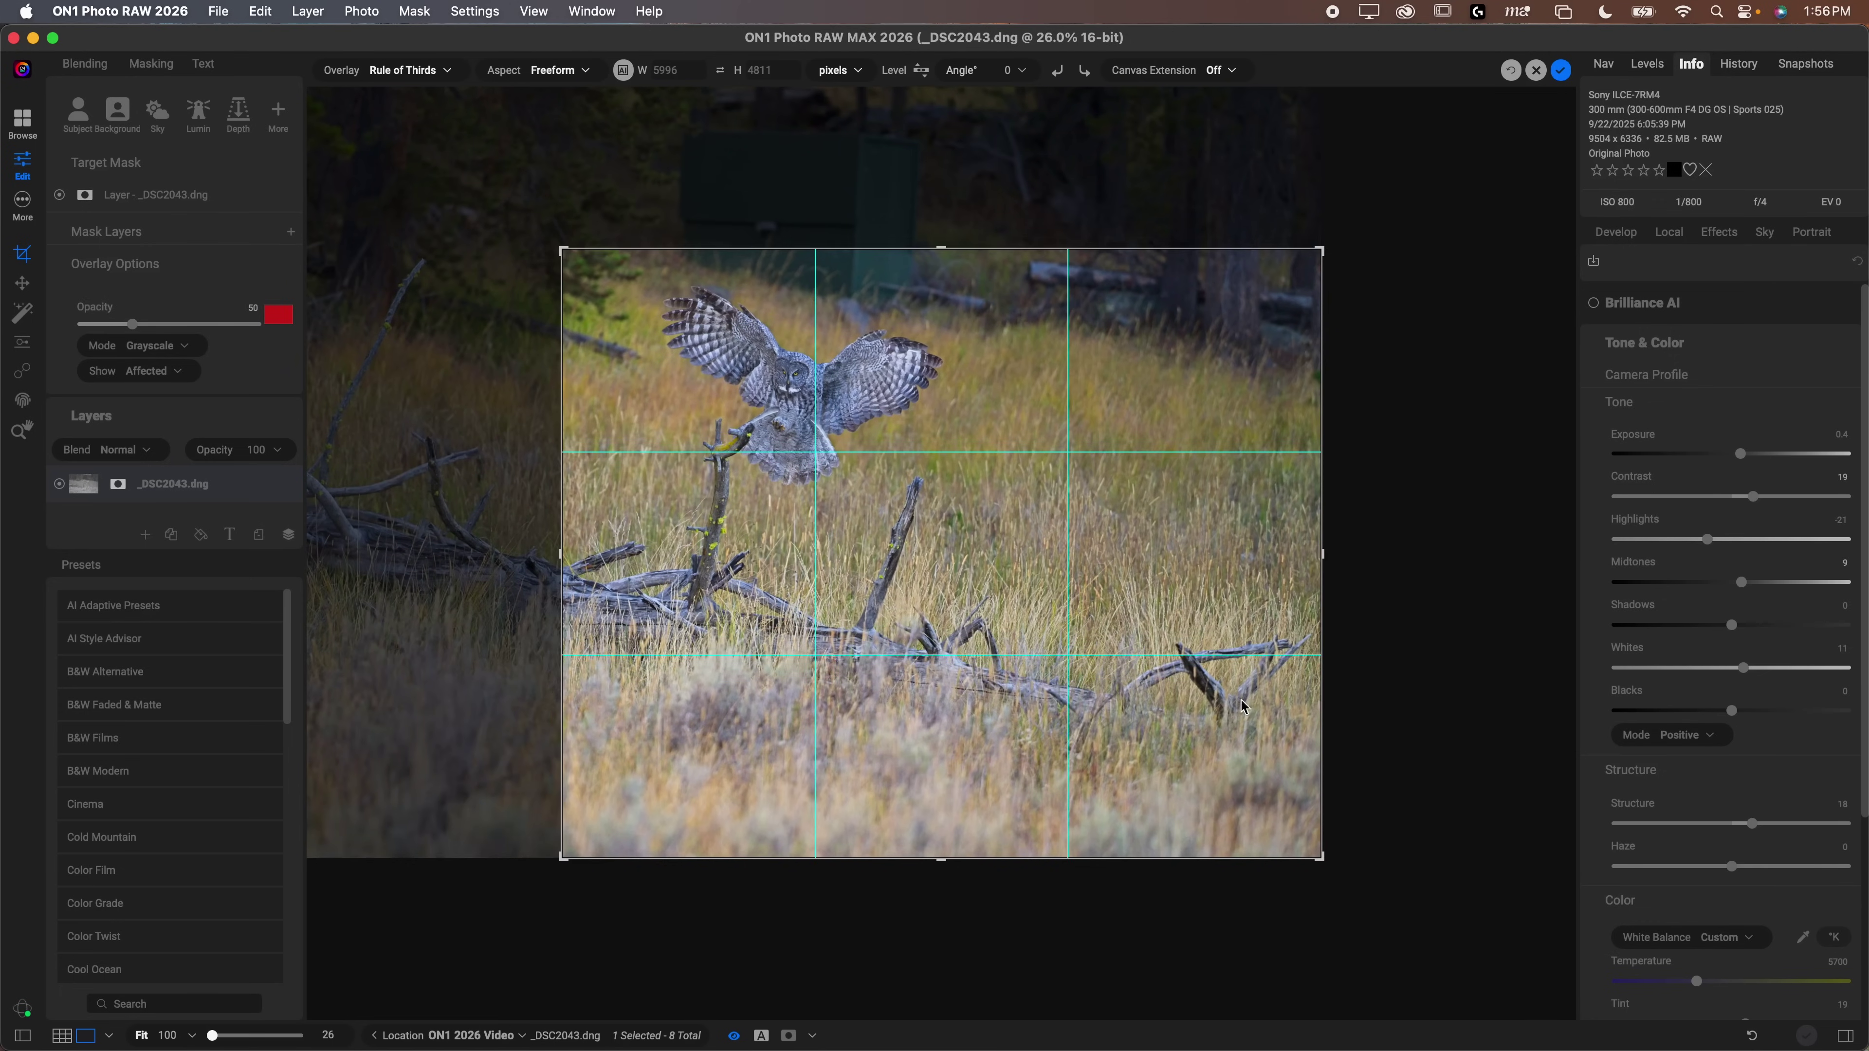
left_click_drag(1322, 874, 1171, 817)
key("z")
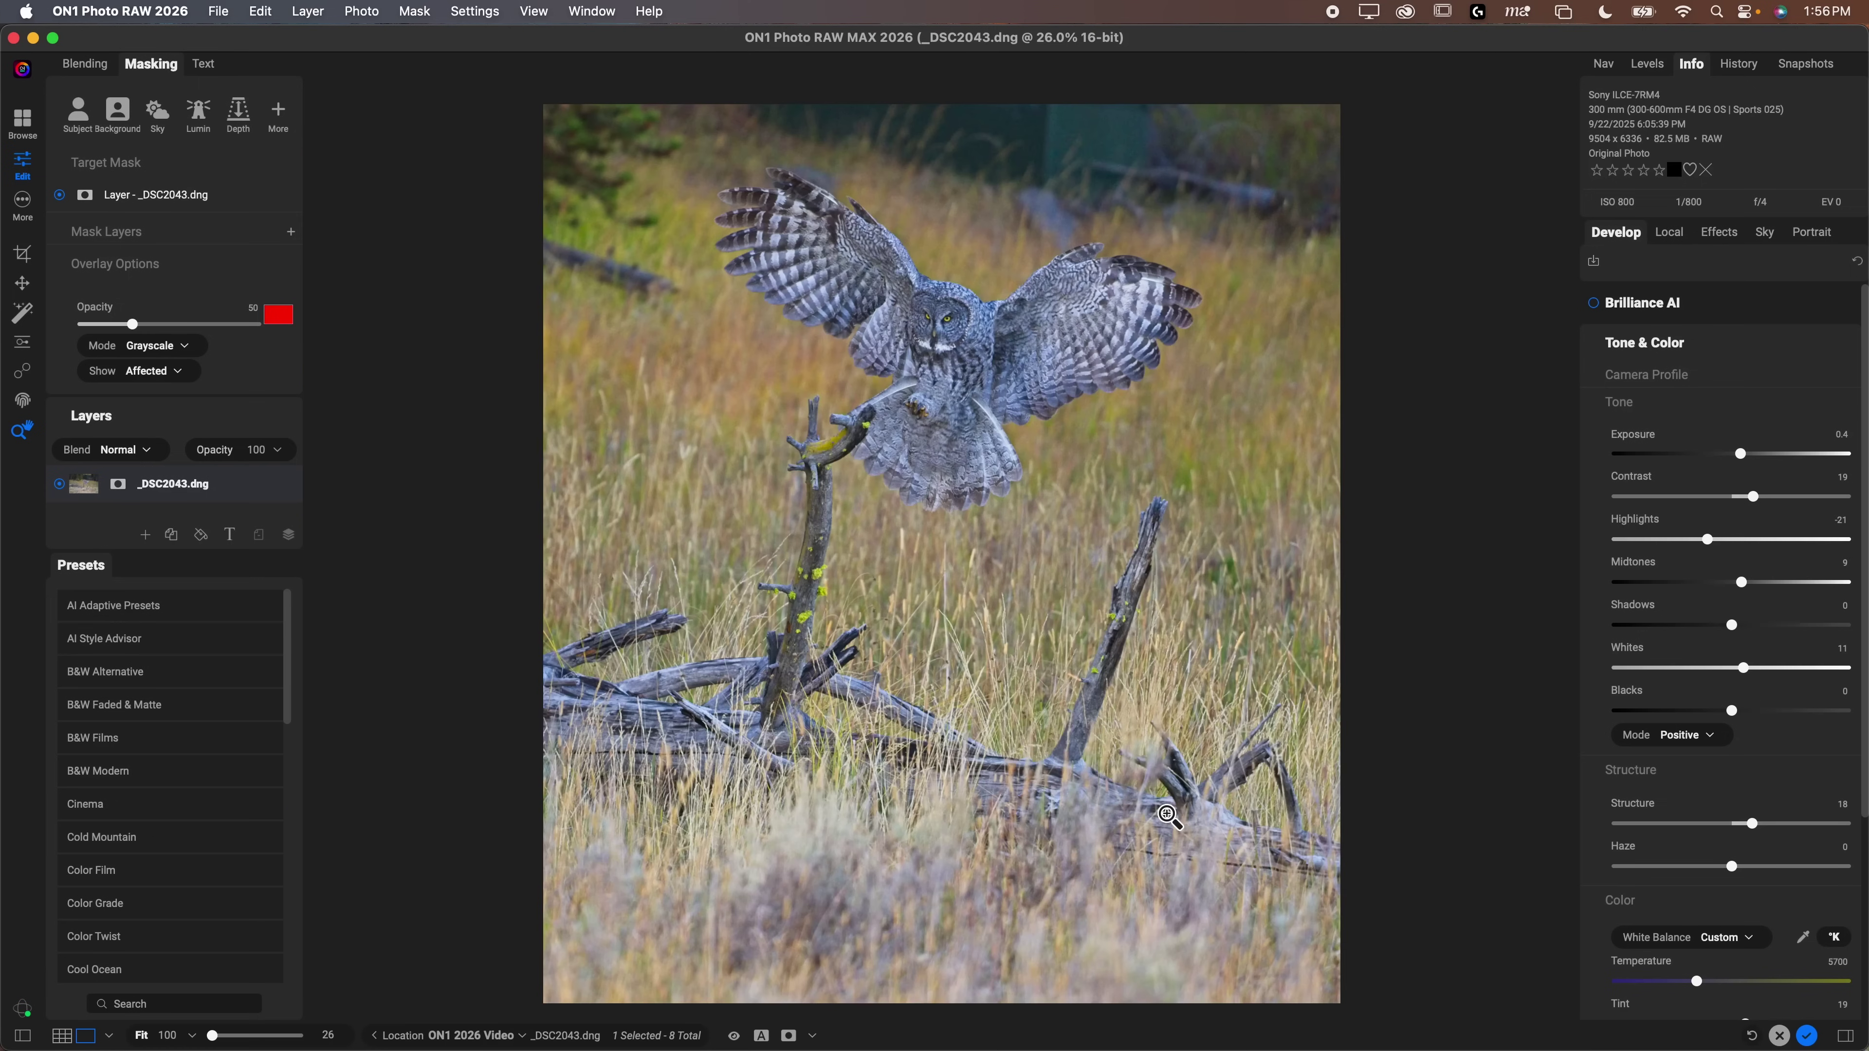
Zoom in to 300% on the owl's face, then bring up the module menu
left_click(955, 330)
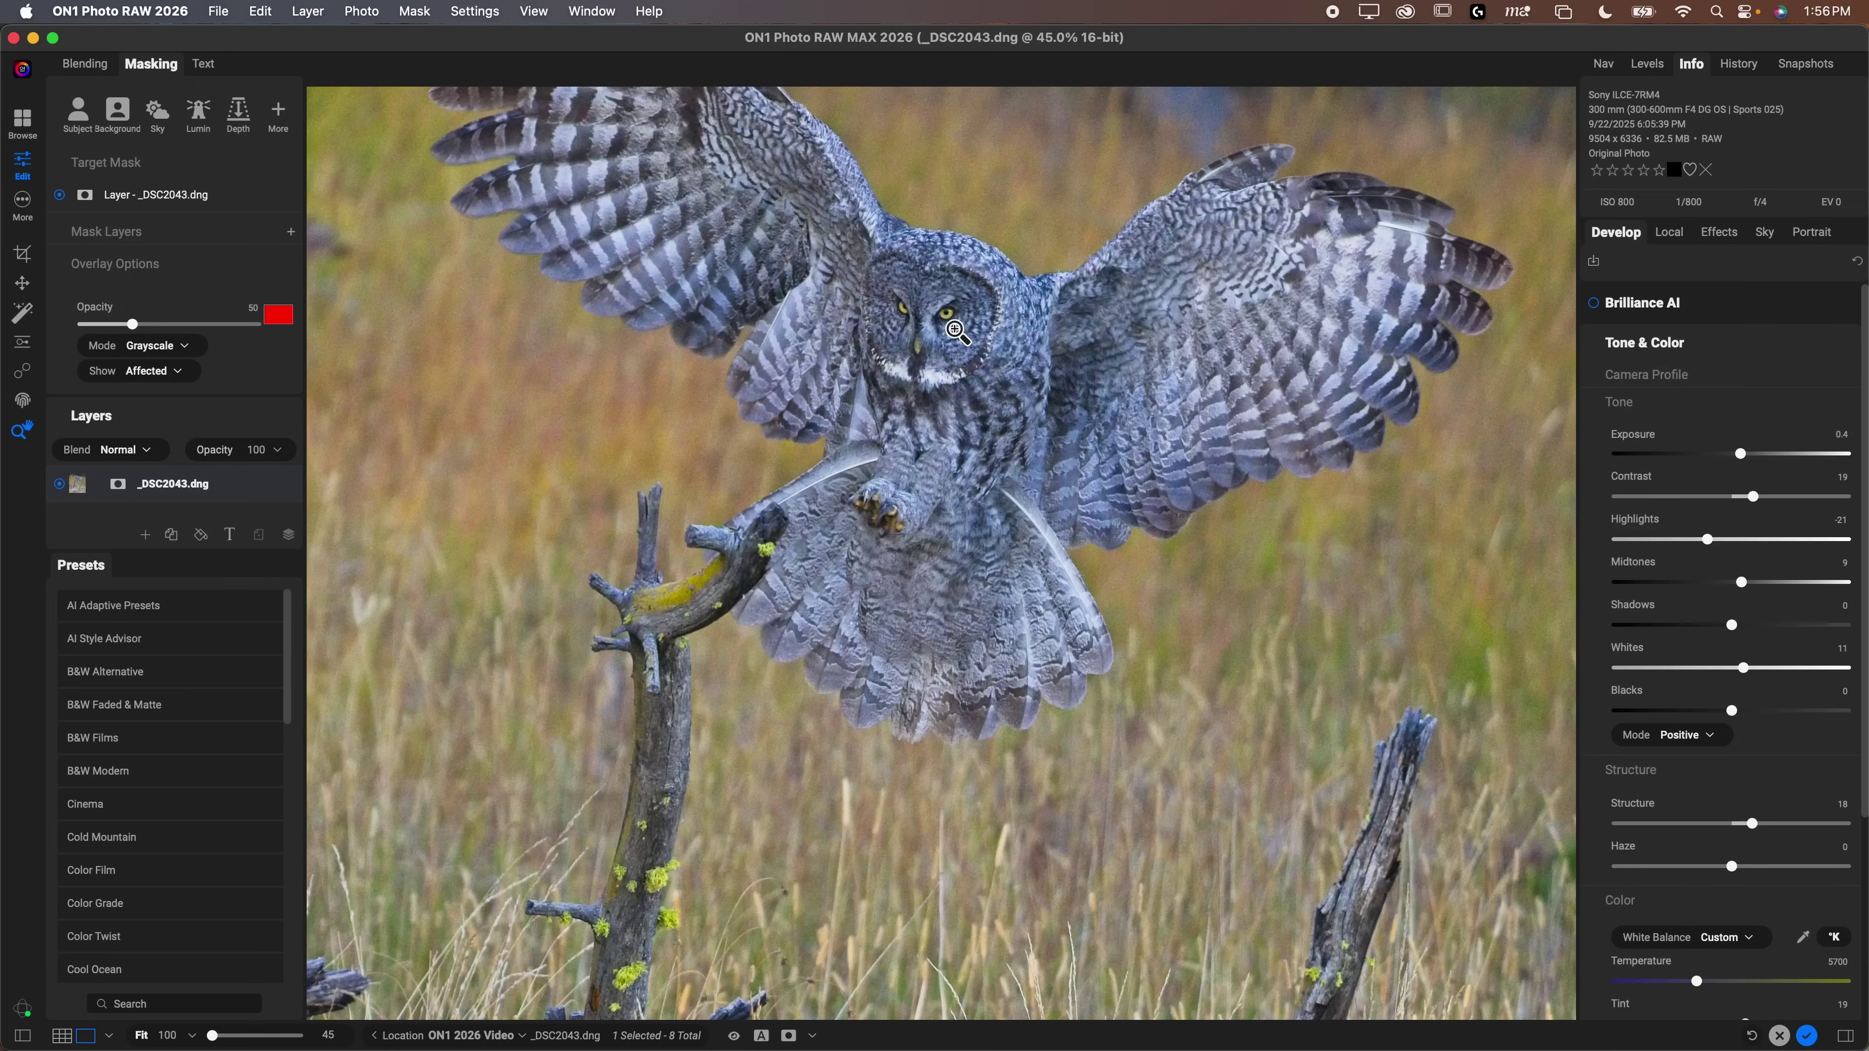
left_click(1031, 354)
scroll(994, 376, "up", 10)
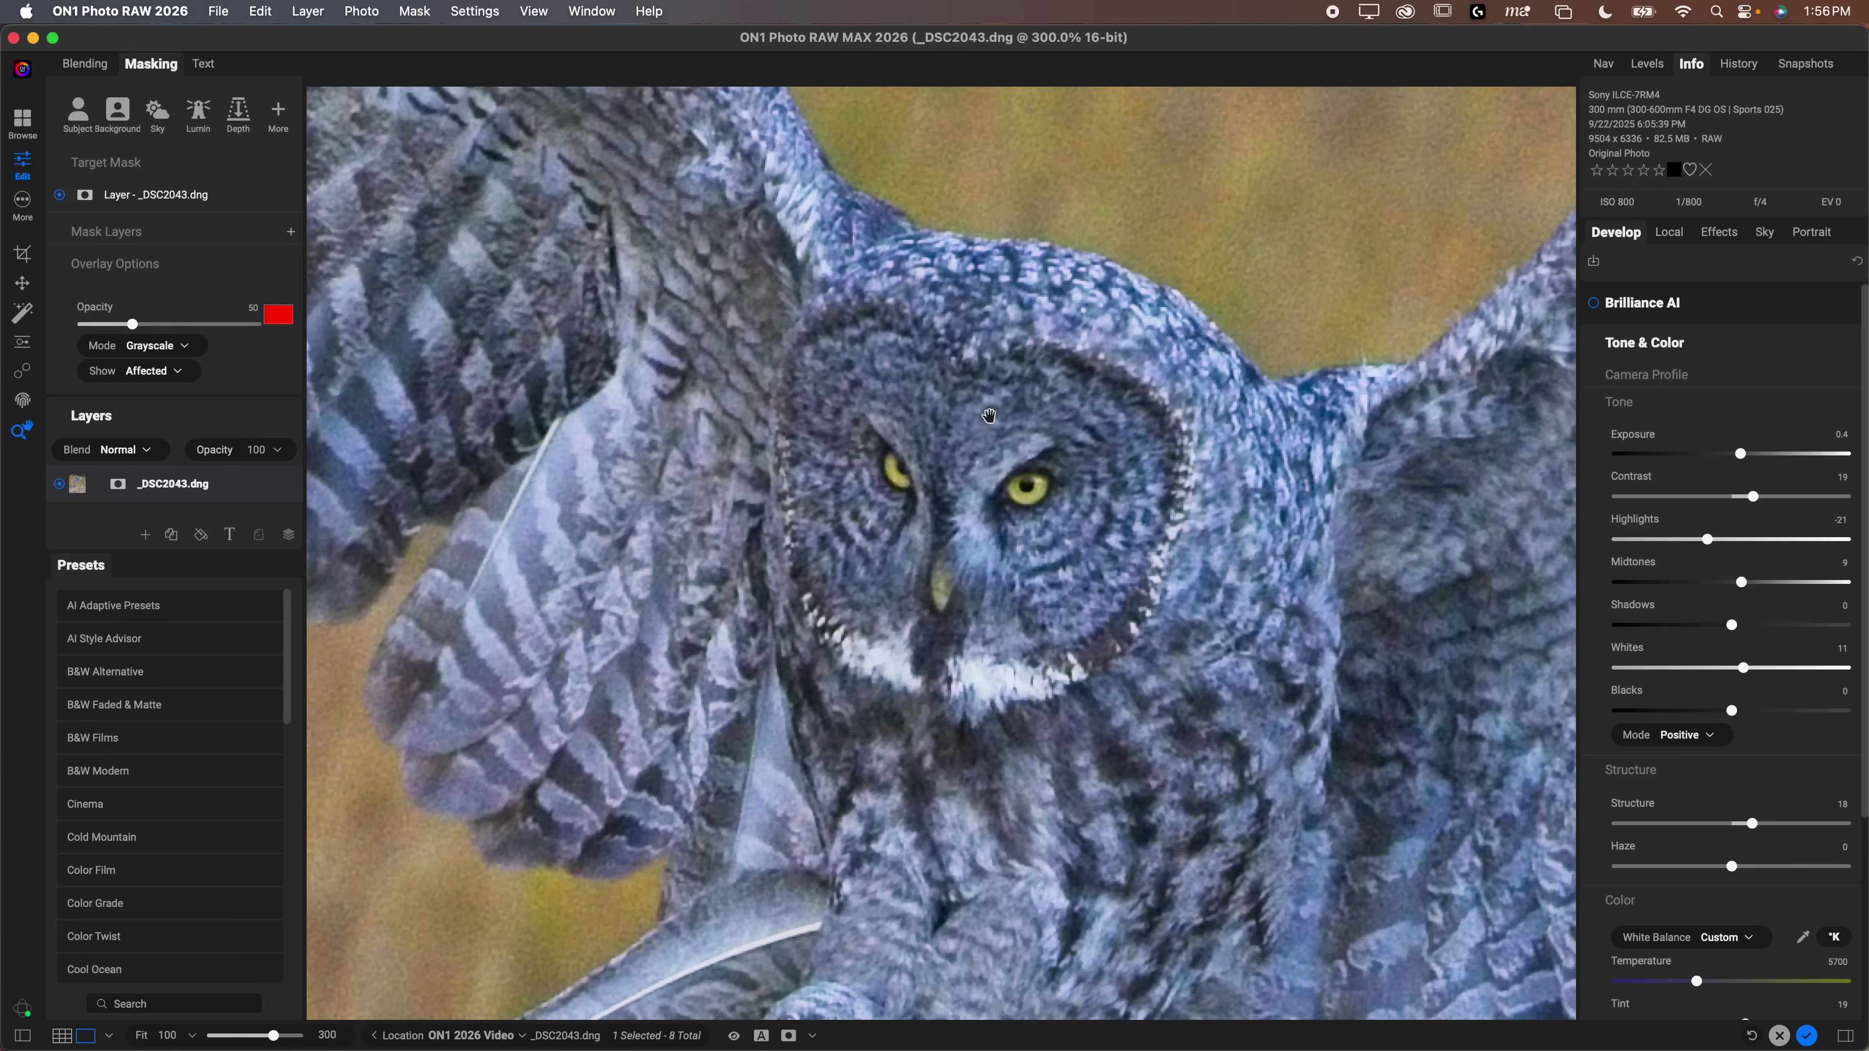
scroll(988, 416, "up", 5)
left_click(22, 203)
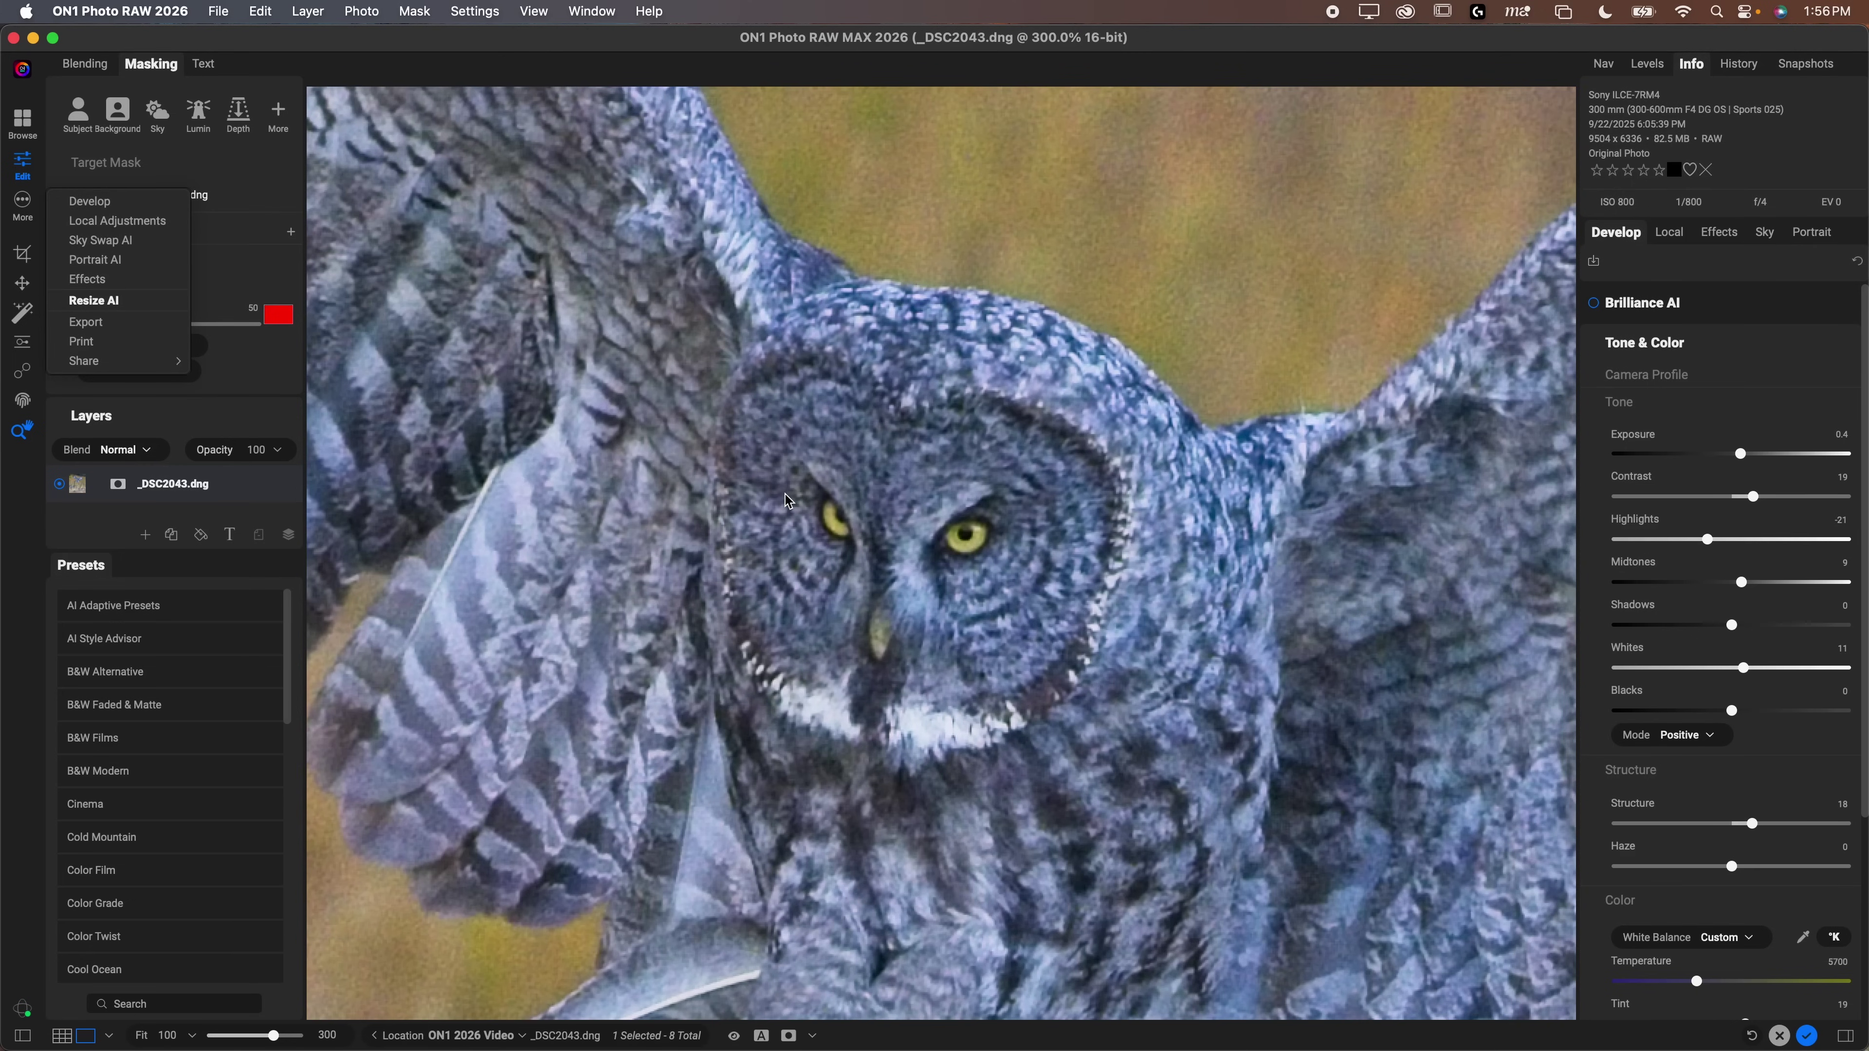
Set the owl's height to 8000 pixels in Resize AI
left_click(94, 301)
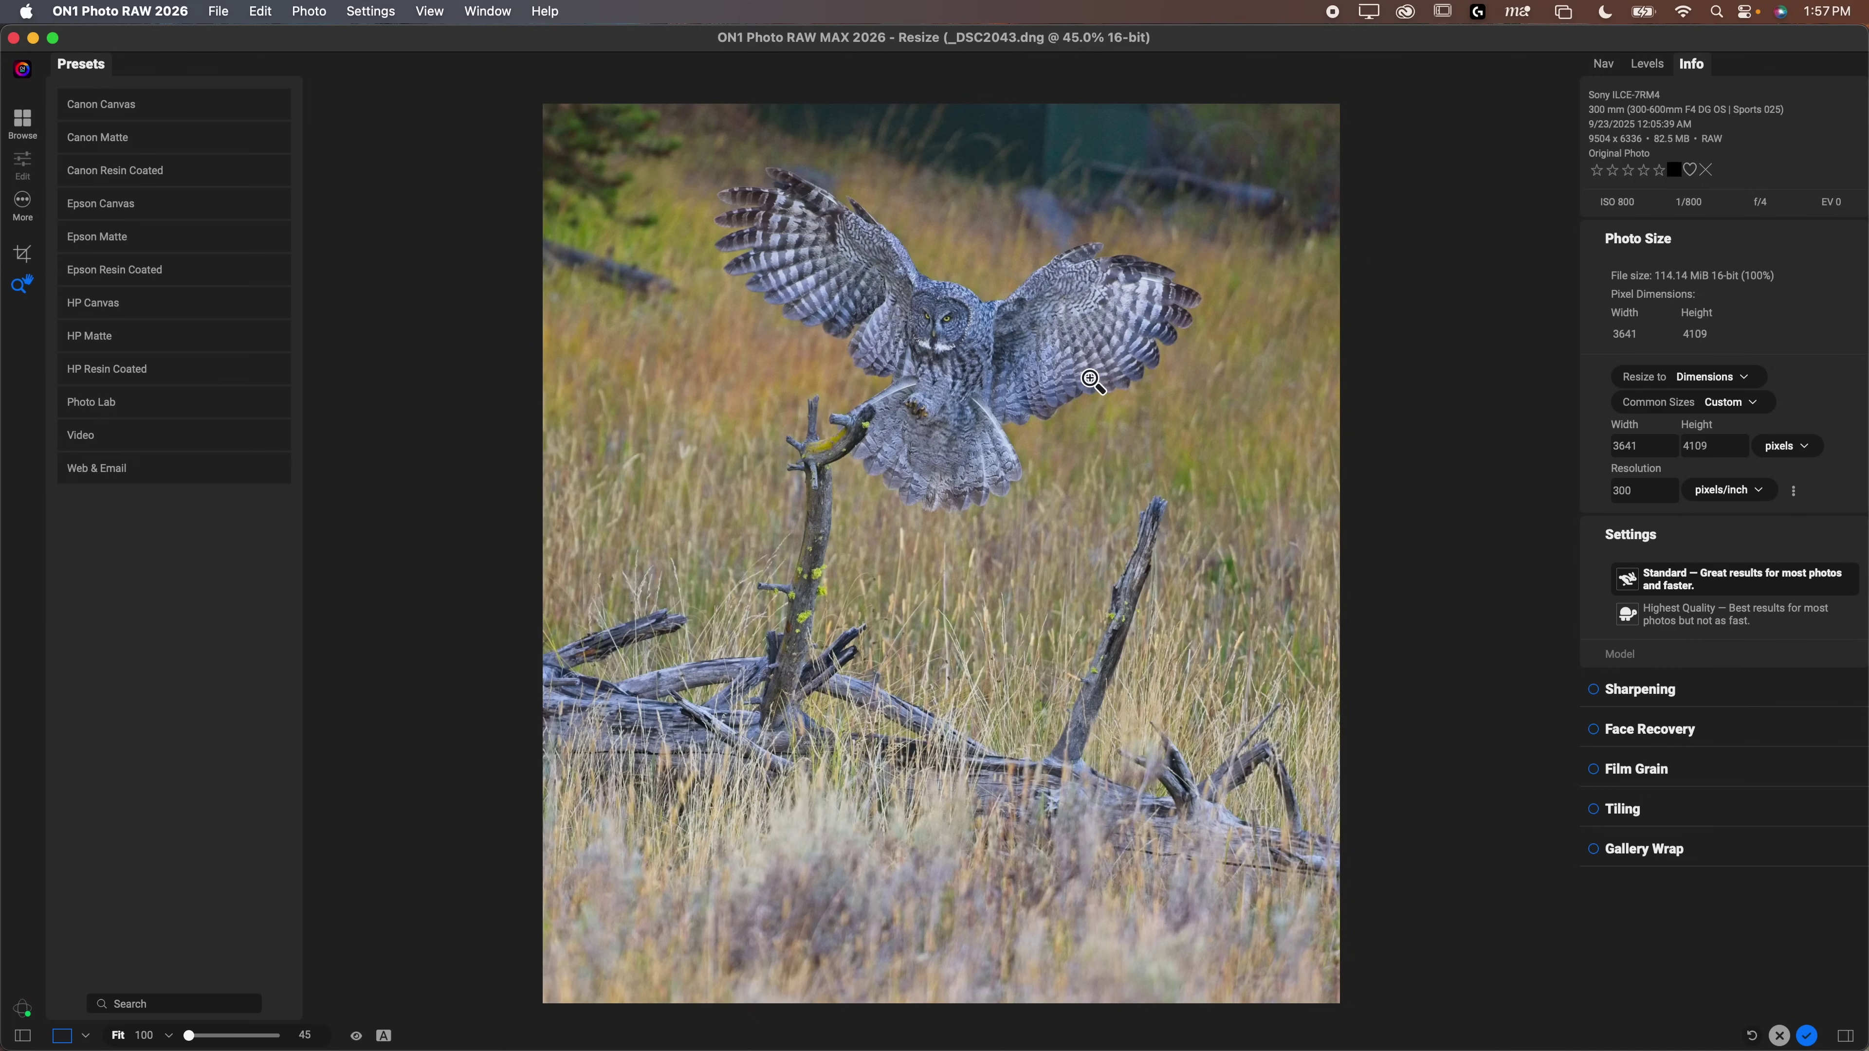
double_click(1702, 445)
type("8000")
key("Tab")
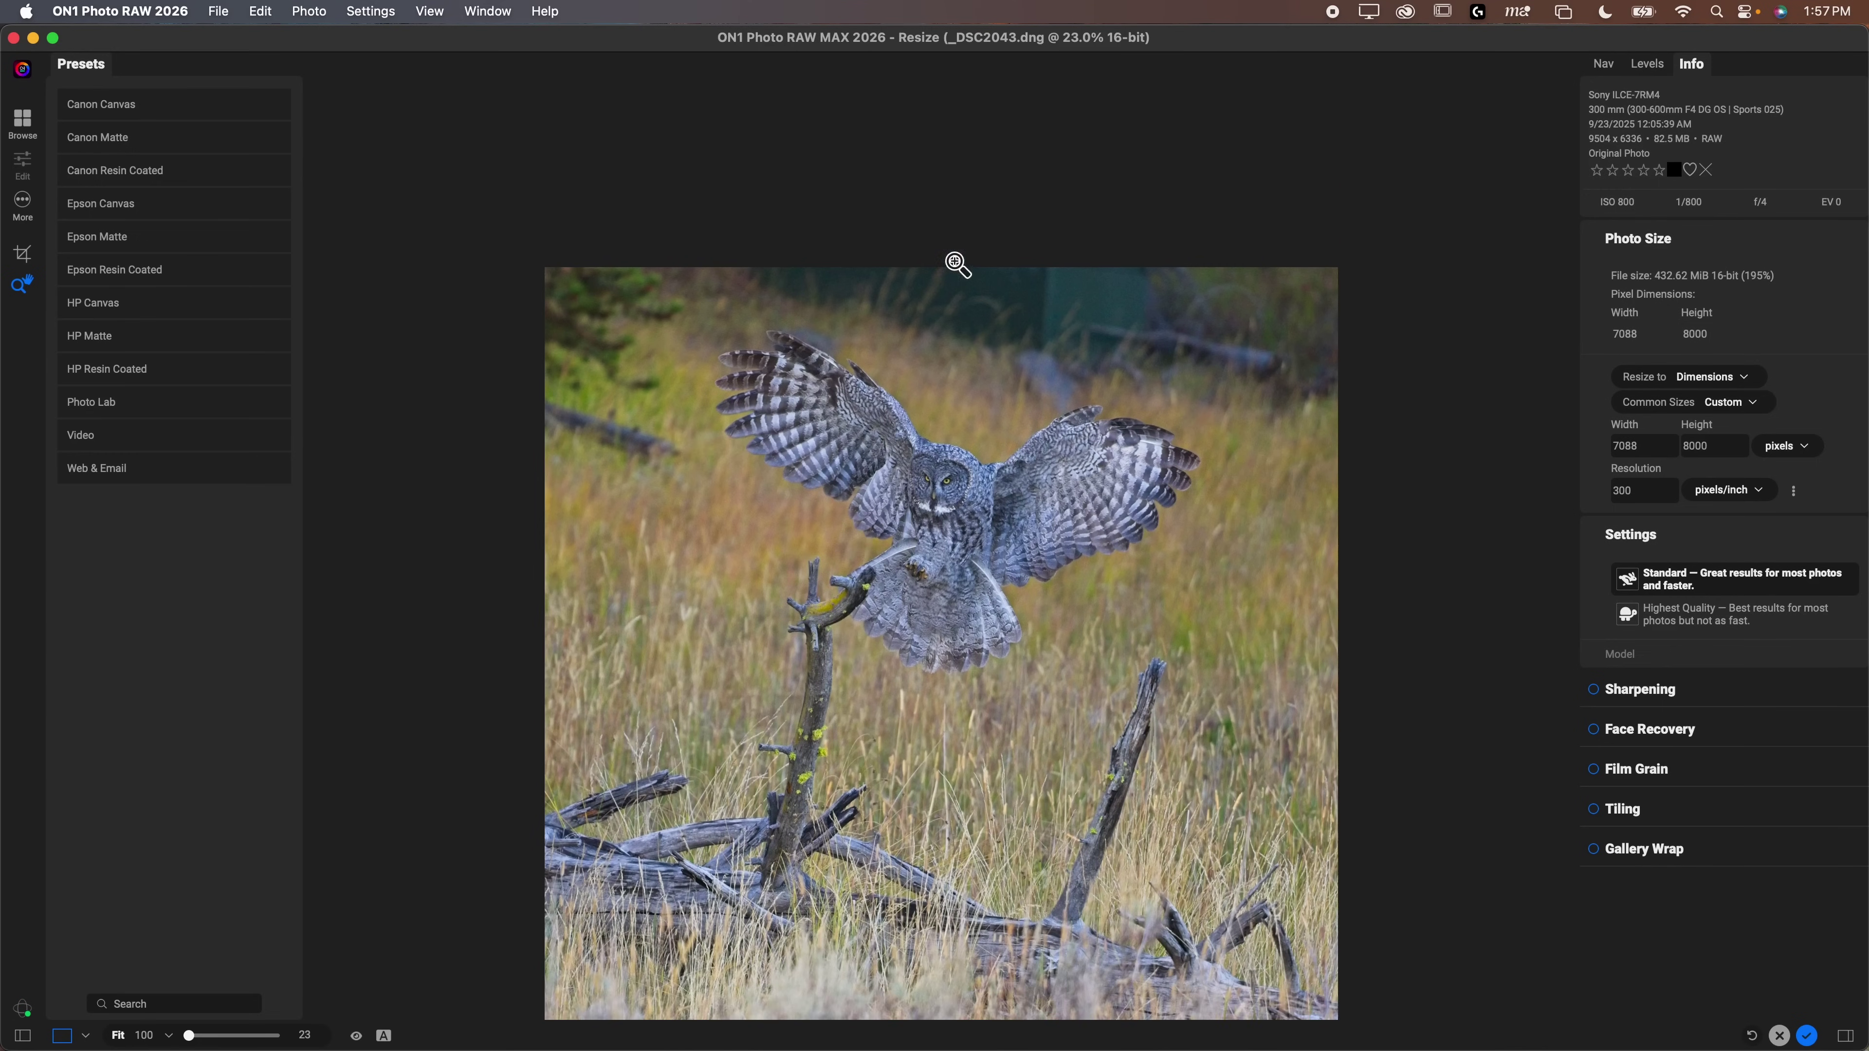
Inspect the owl's chest, then cancel and confirm to return to Browse
left_click(962, 446)
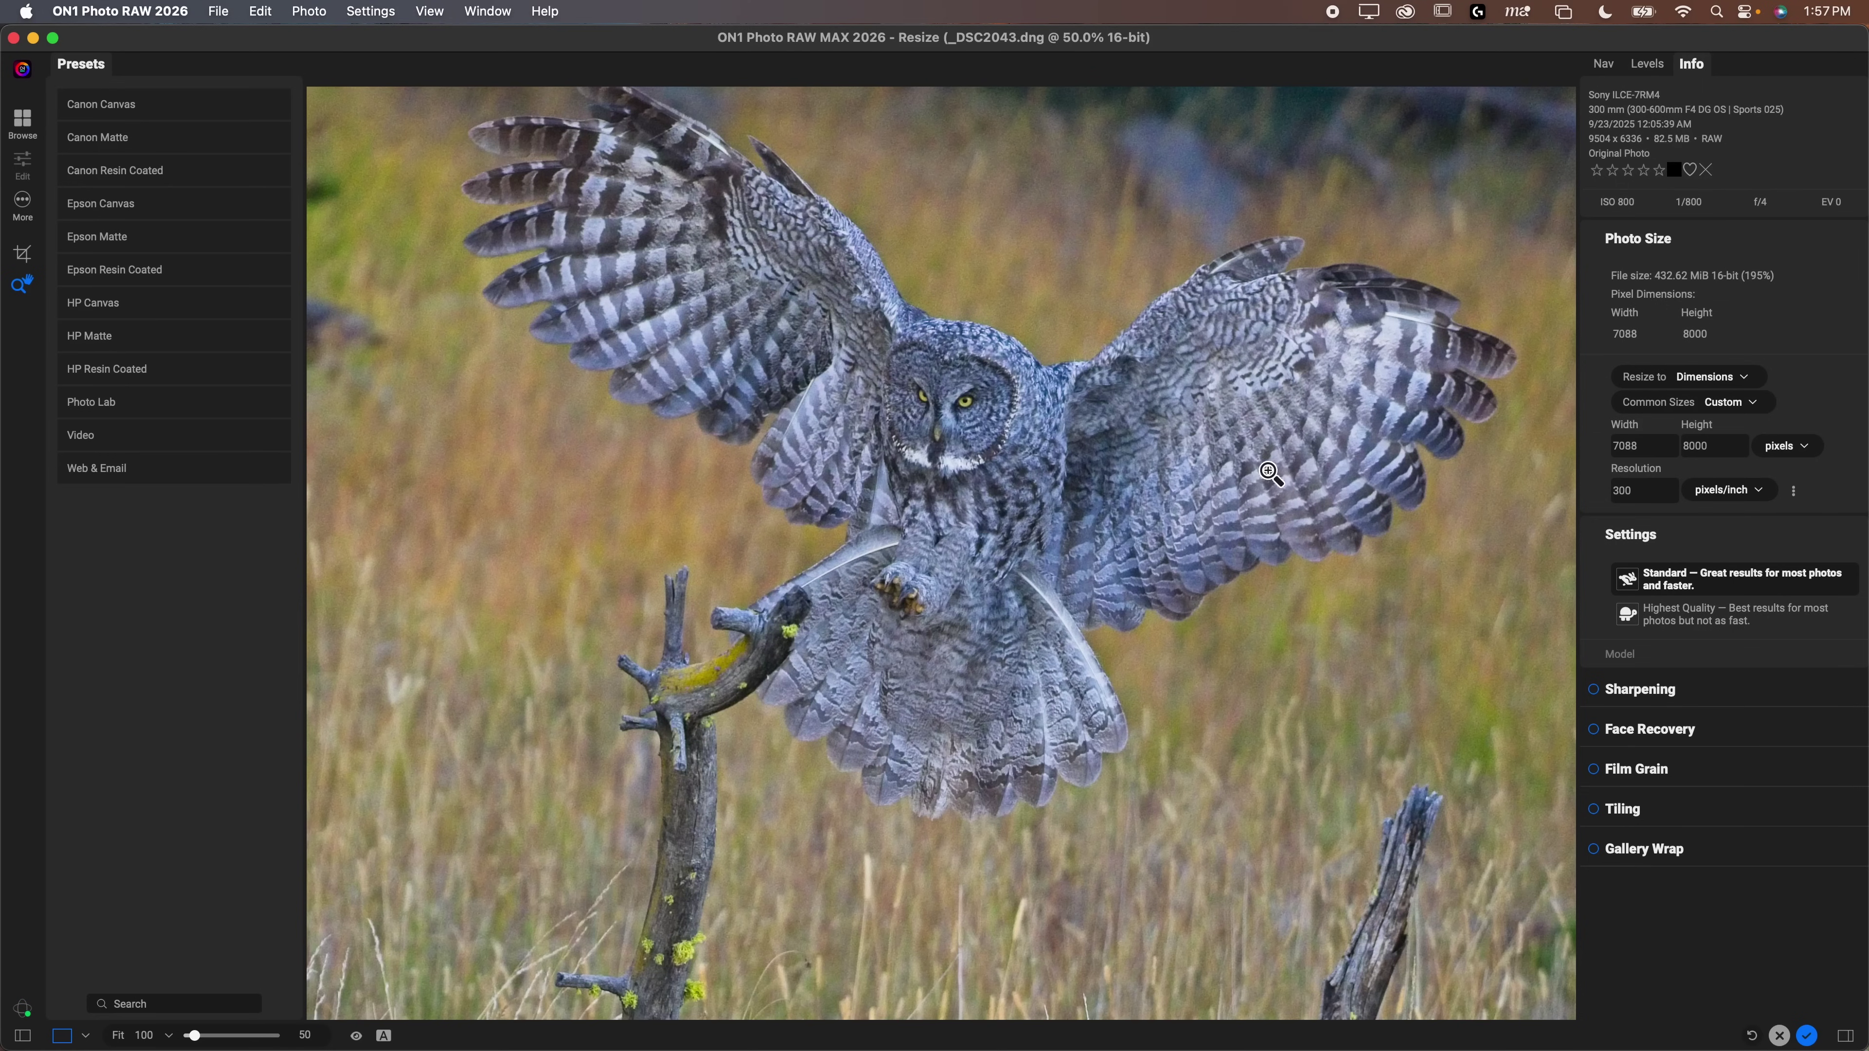
left_click(1779, 1035)
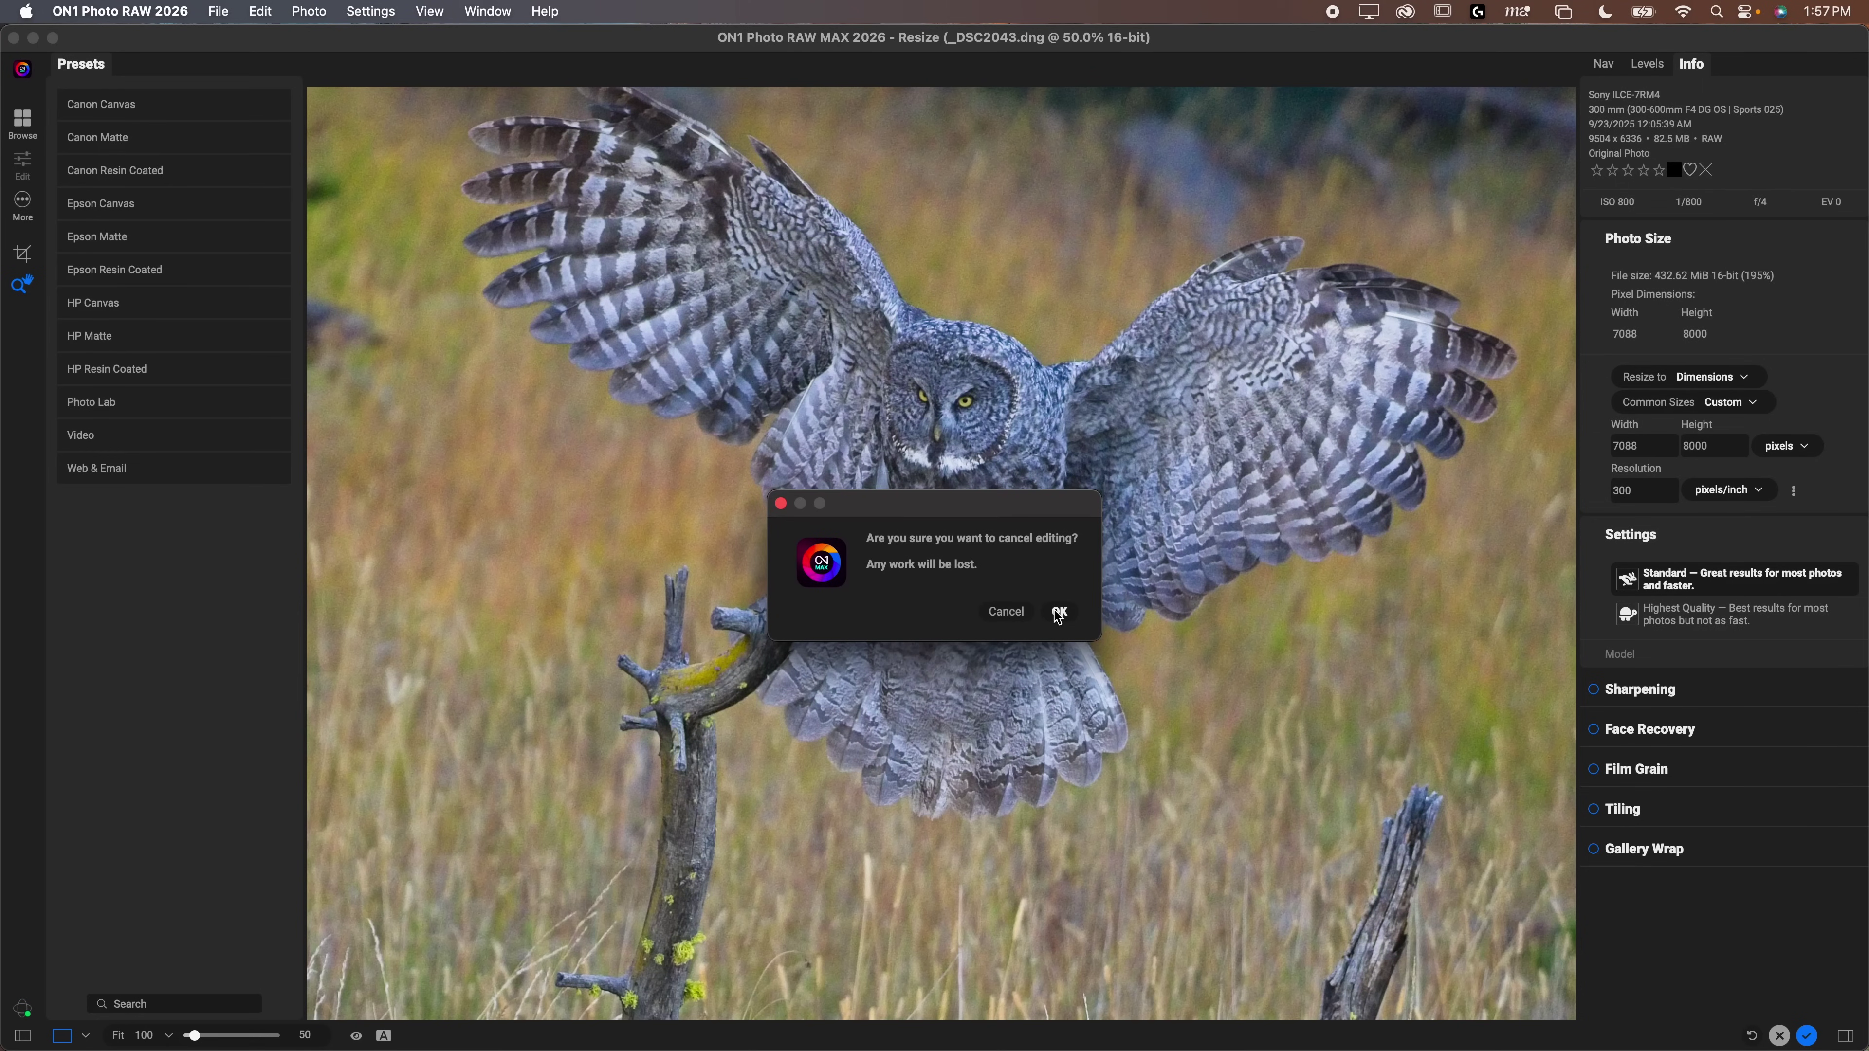
left_click(1057, 615)
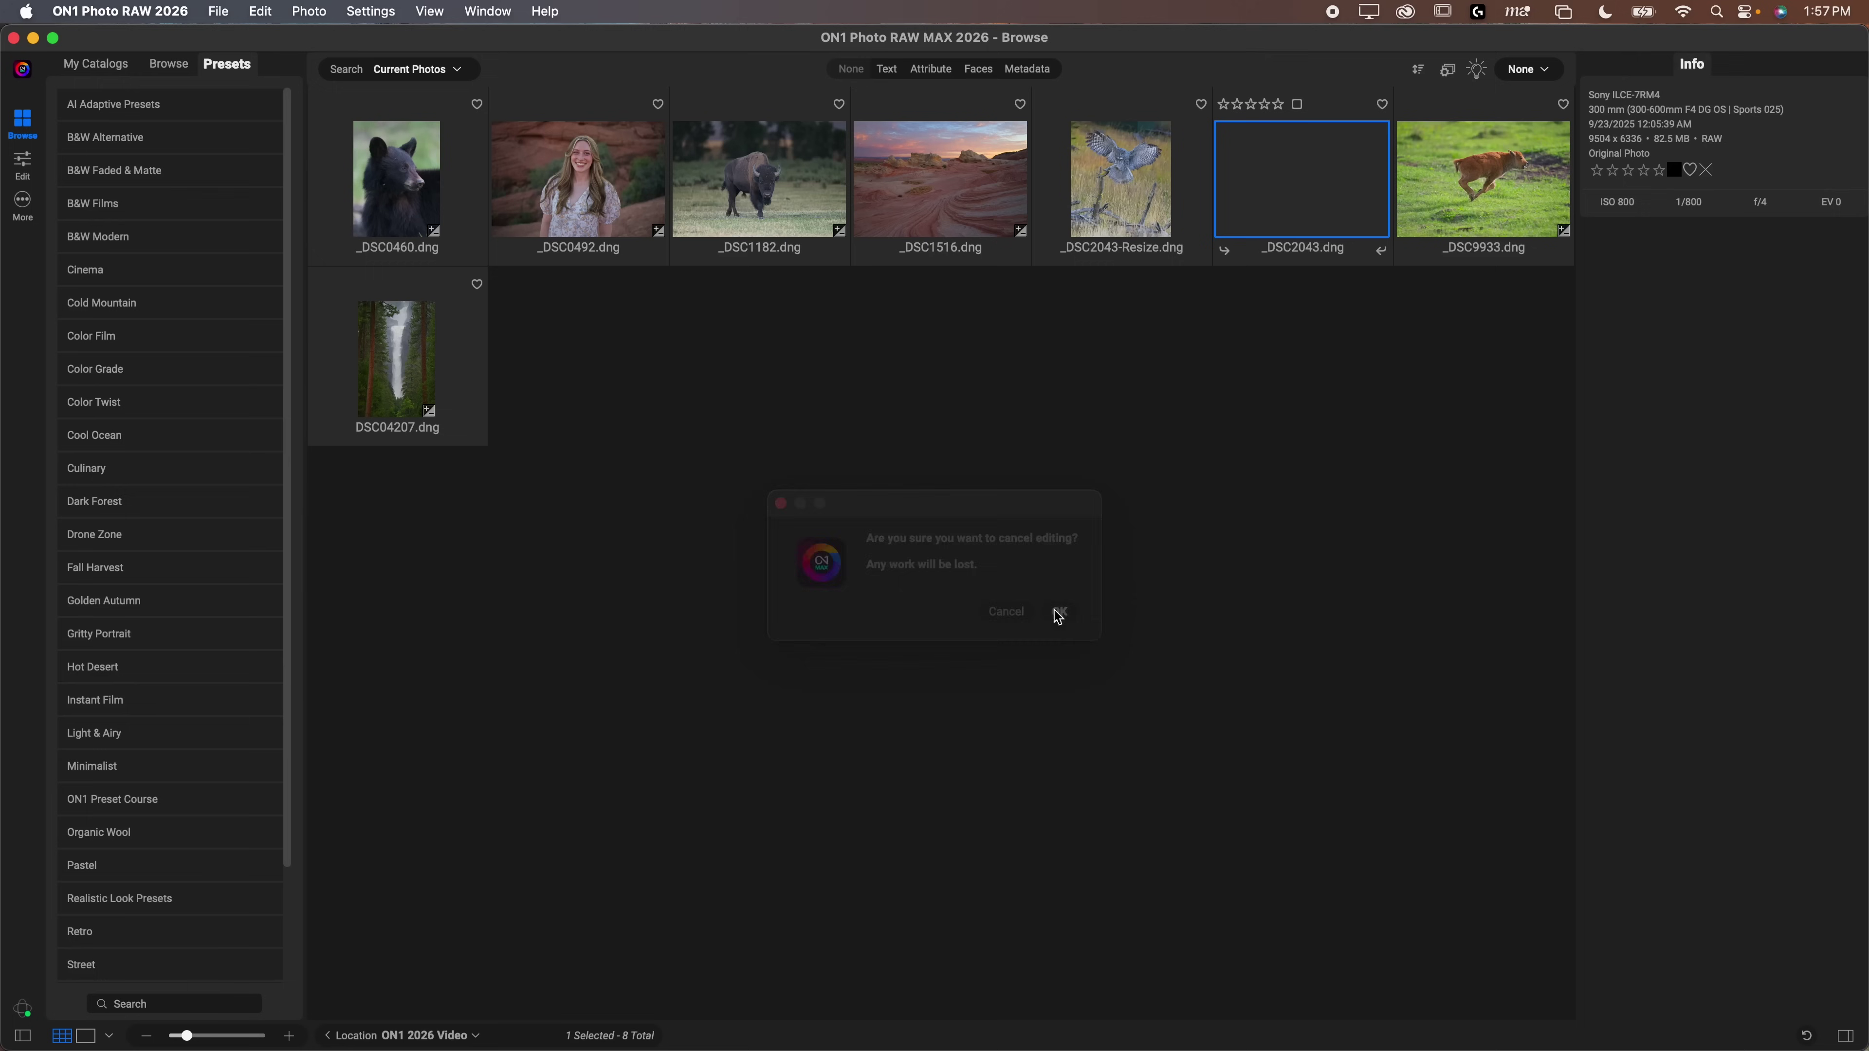
Open _DSC2043-Resize.dng and zoom and pan over the owl's face, branch and talons
double_click(1137, 168)
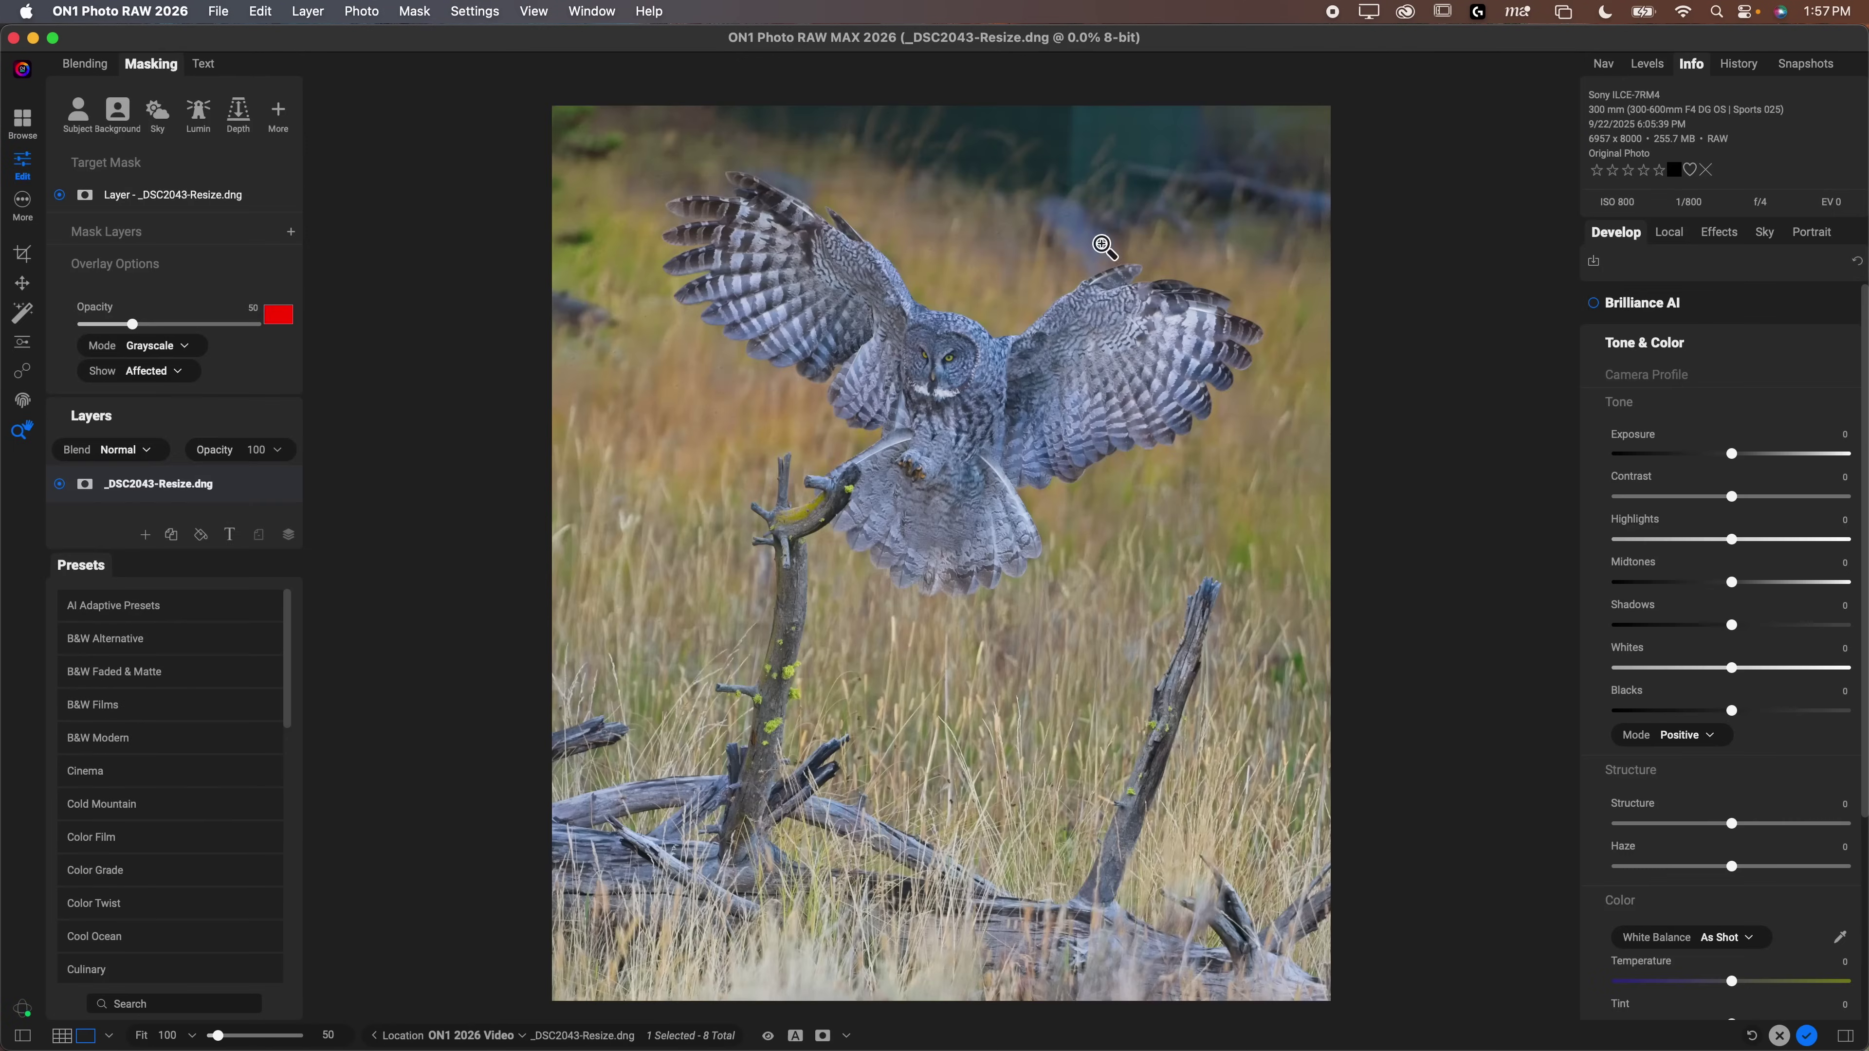
left_click(958, 359)
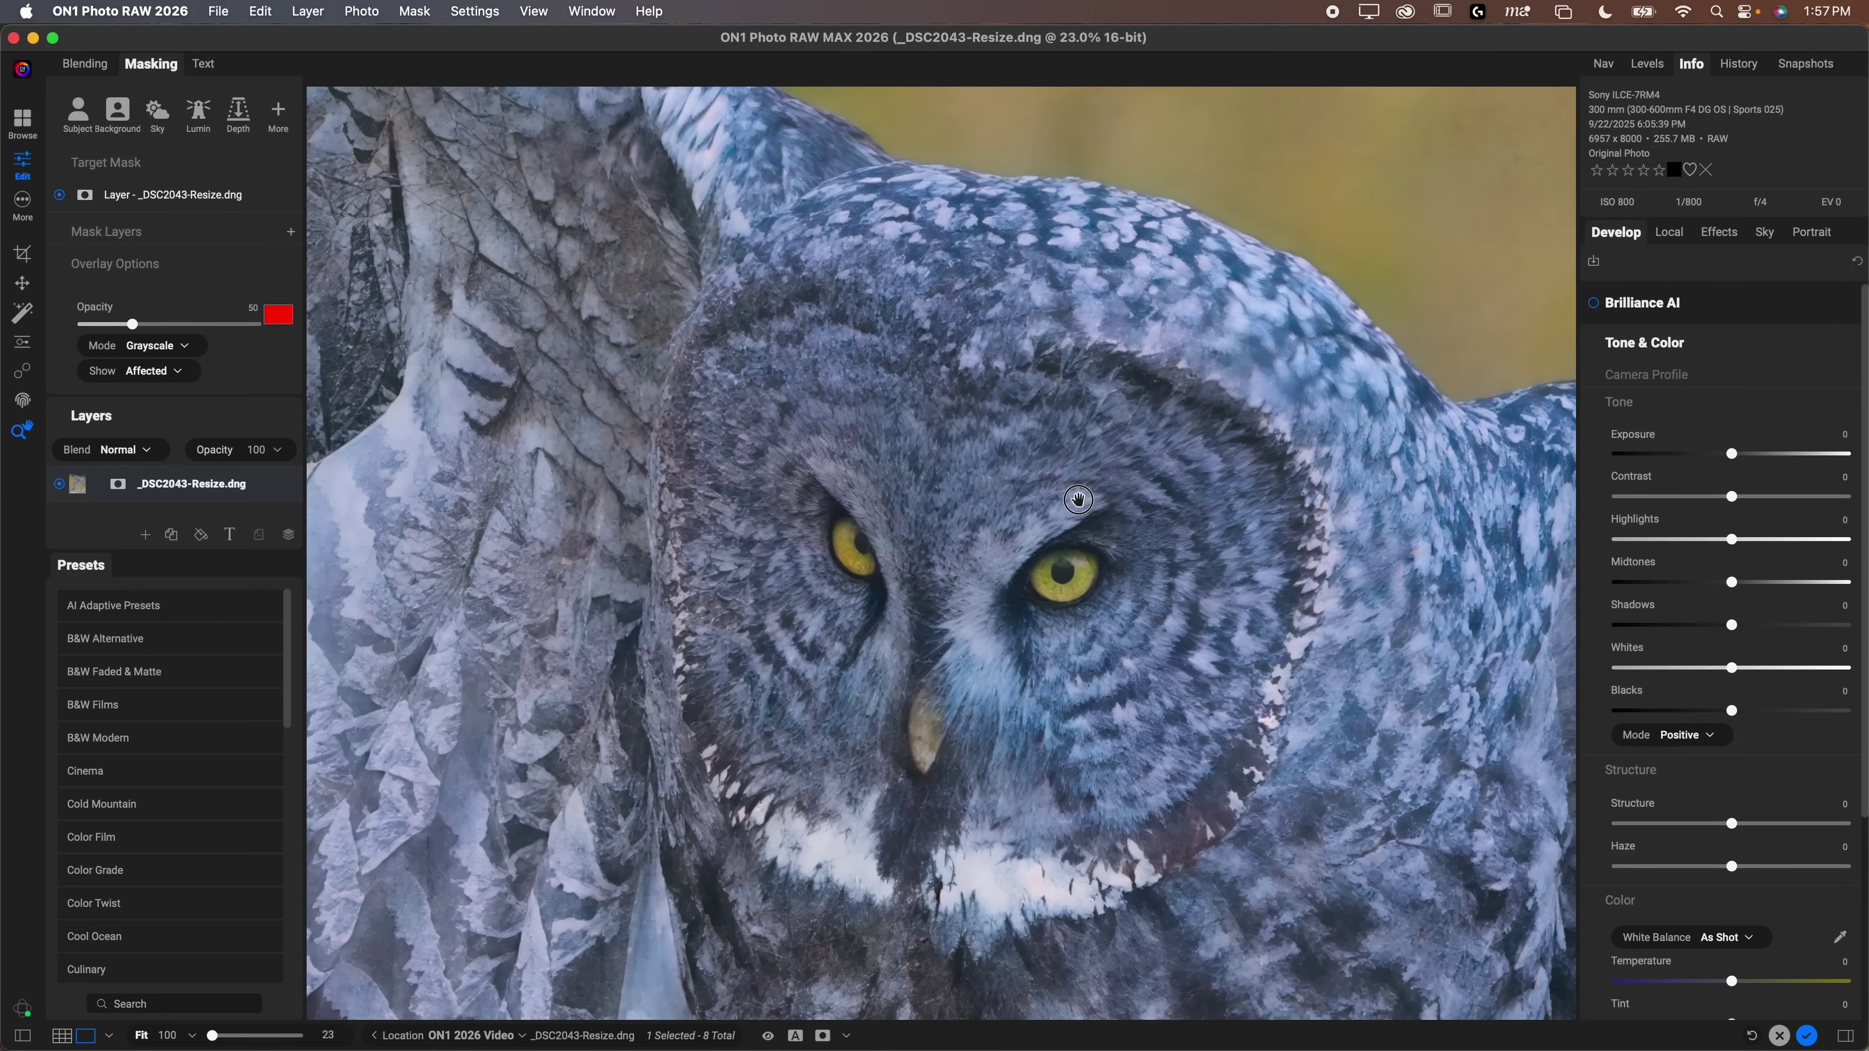
left_click(919, 632)
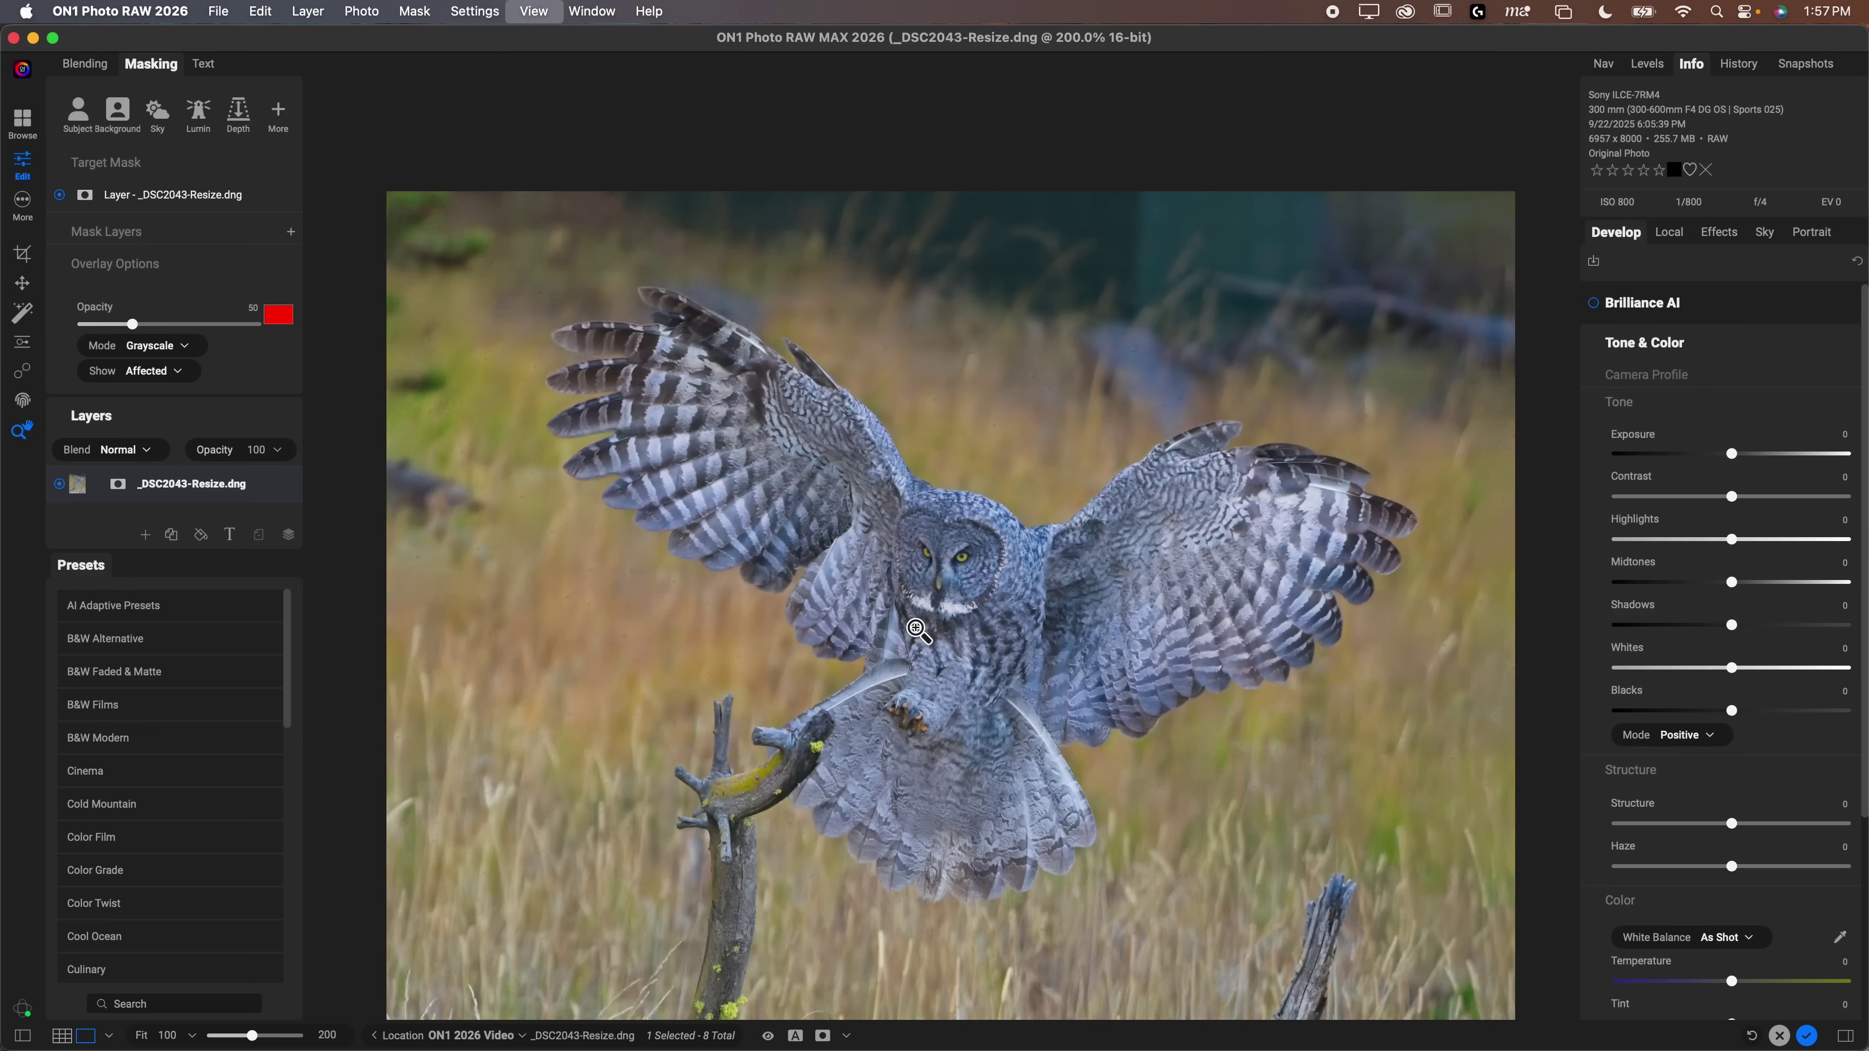
left_click(917, 631)
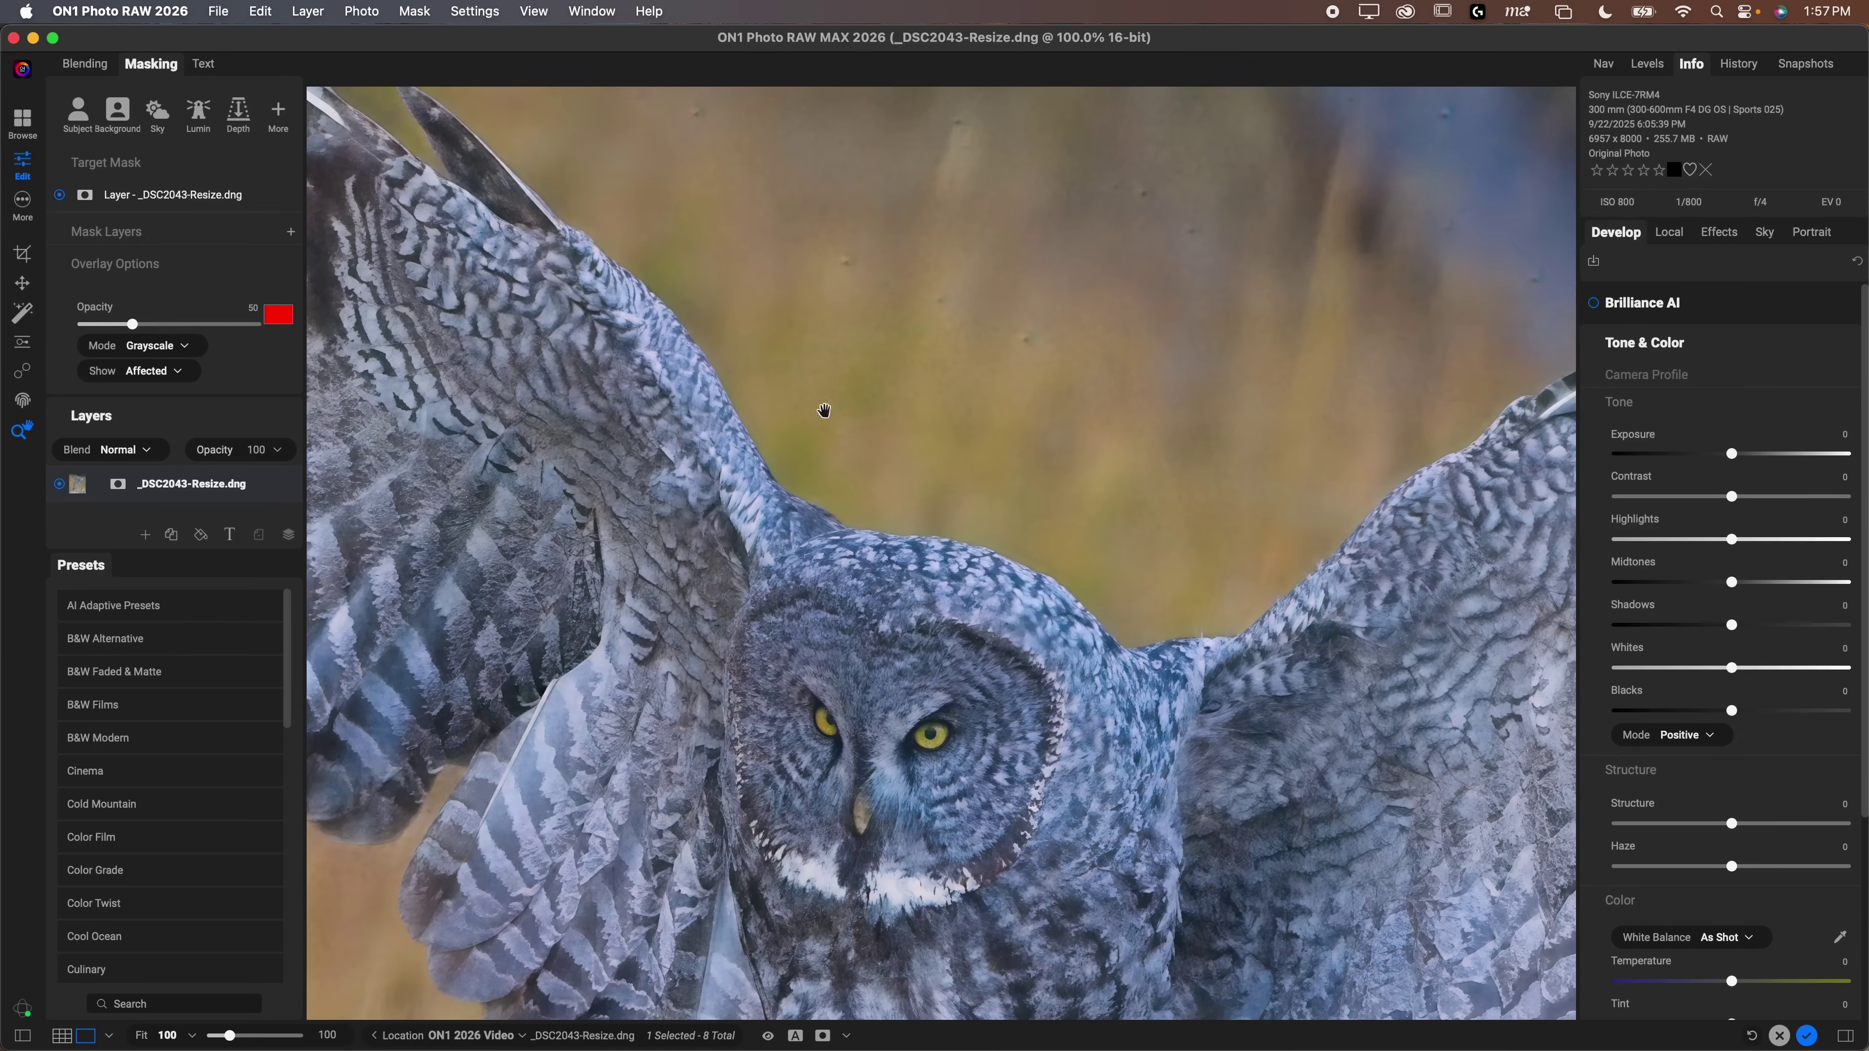
left_click_drag(864, 334, 1118, 176)
left_click_drag(882, 658, 541, 306)
left_click_drag(774, 440, 745, 602)
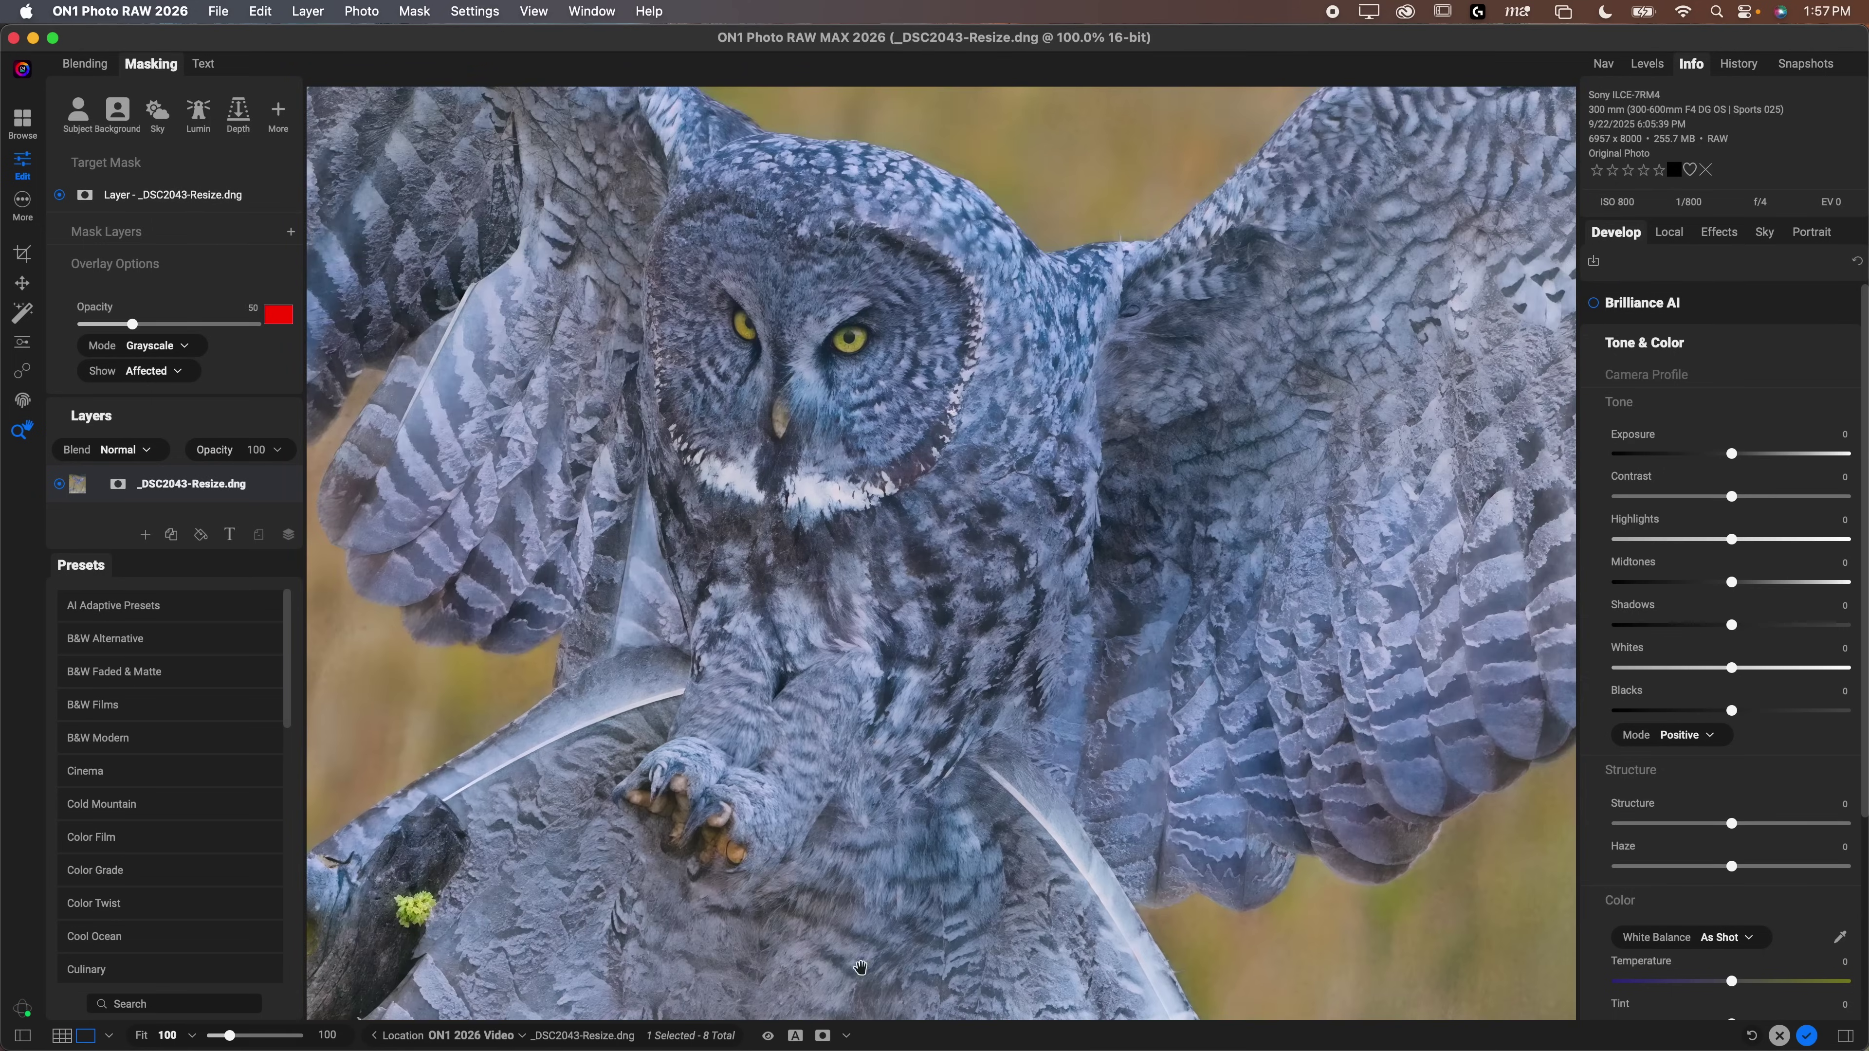
Compare the original owl's face at 300% with the resized copy at 200%
key("Right")
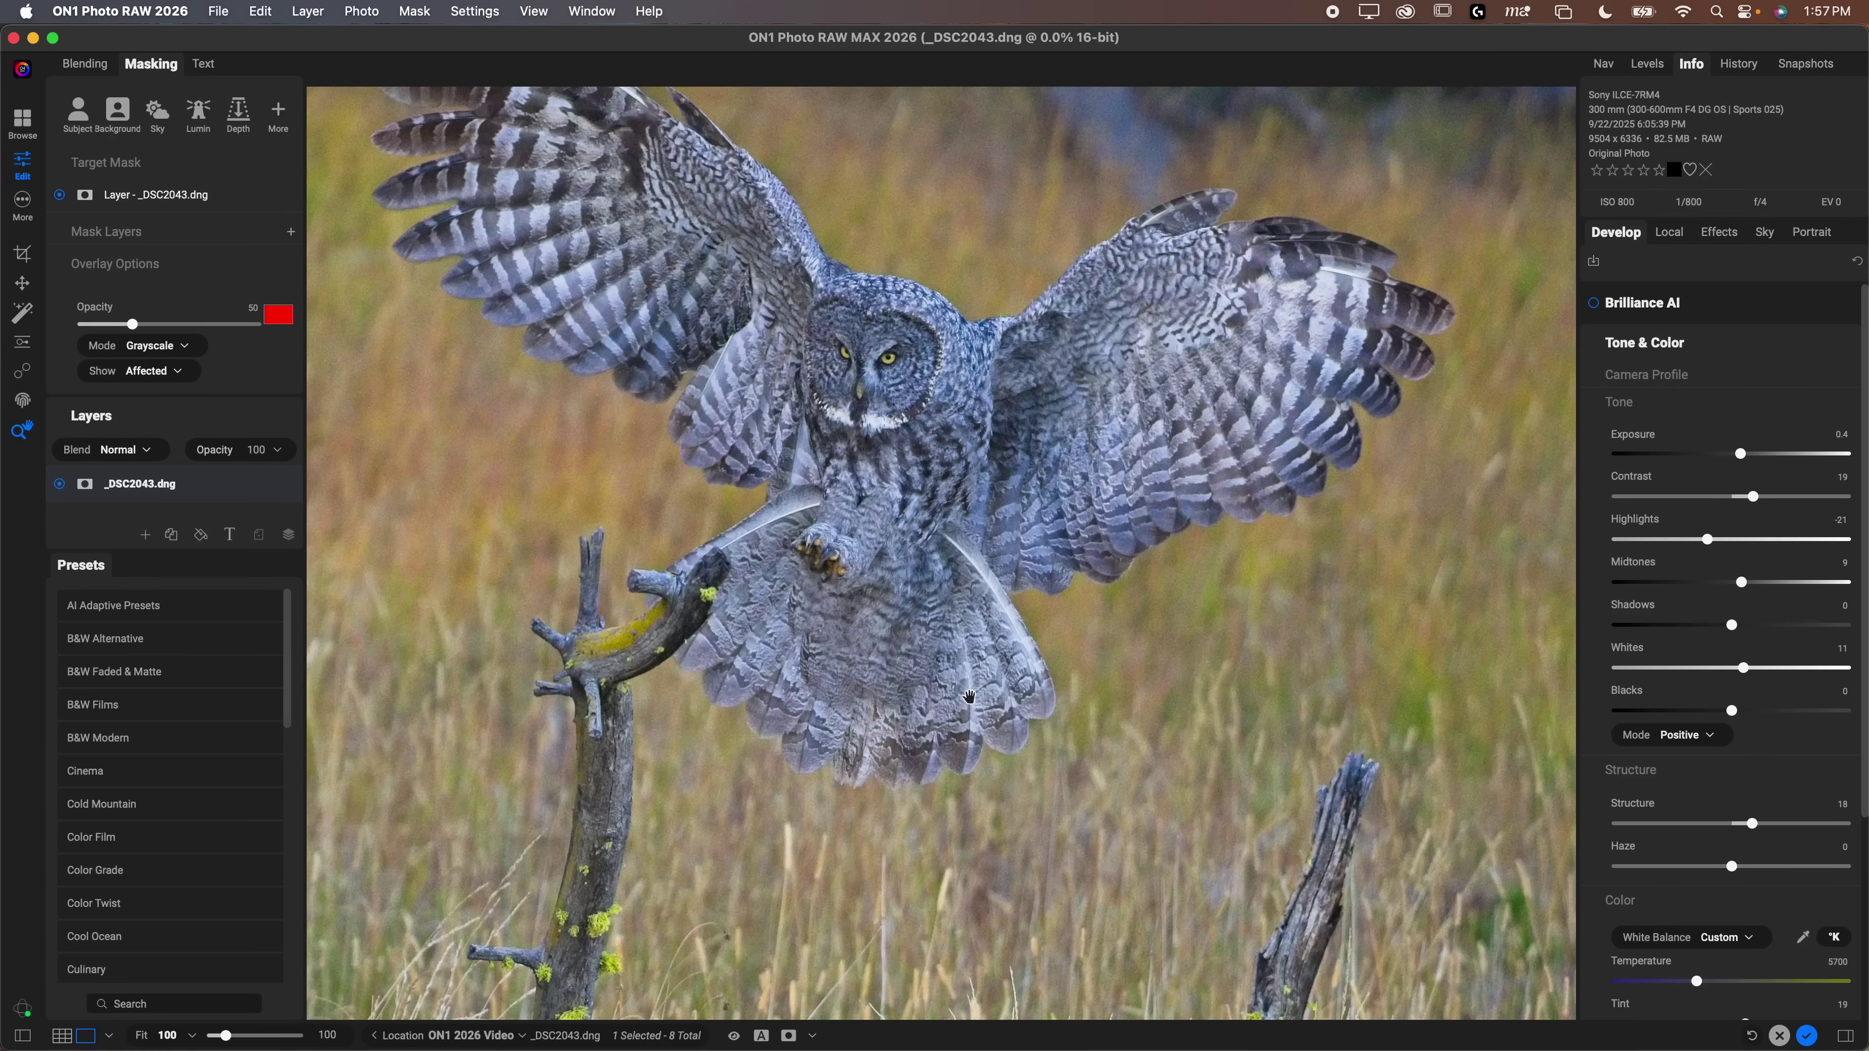
key("super+equal")
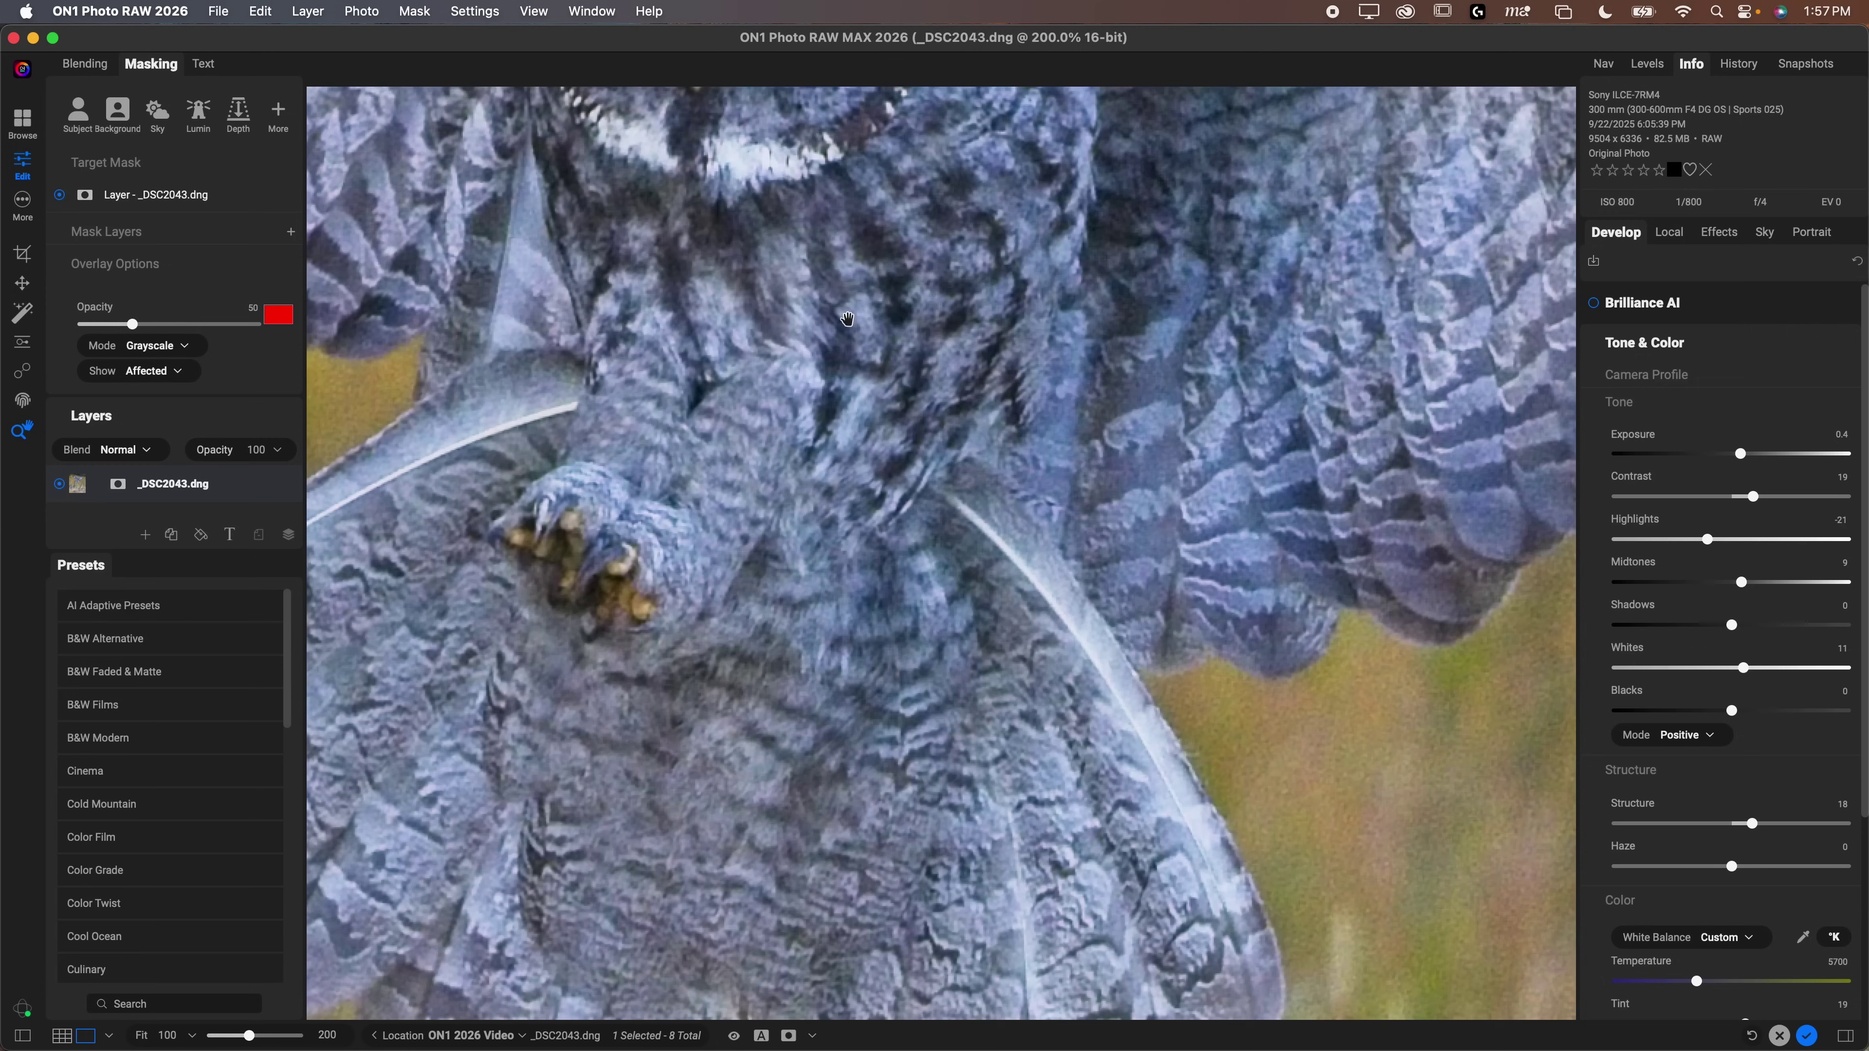
left_click_drag(856, 290, 891, 453)
key("super+equal")
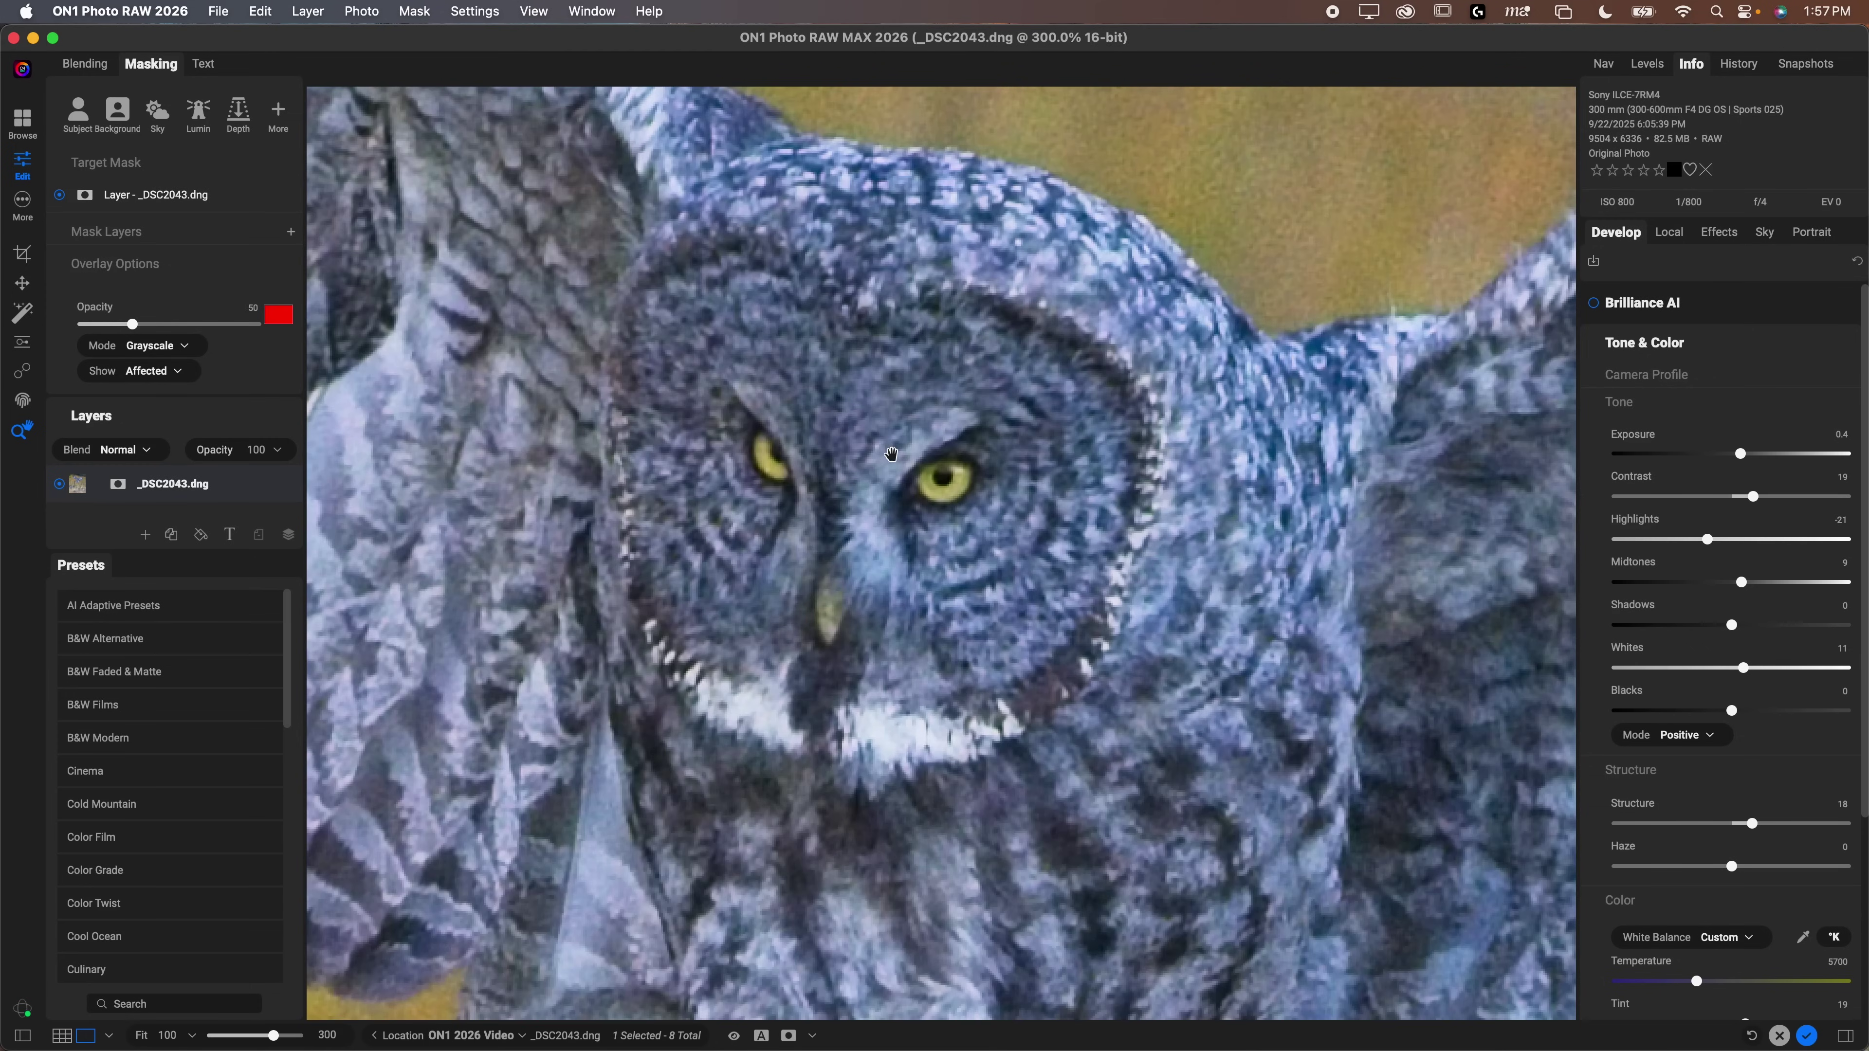
key("Right")
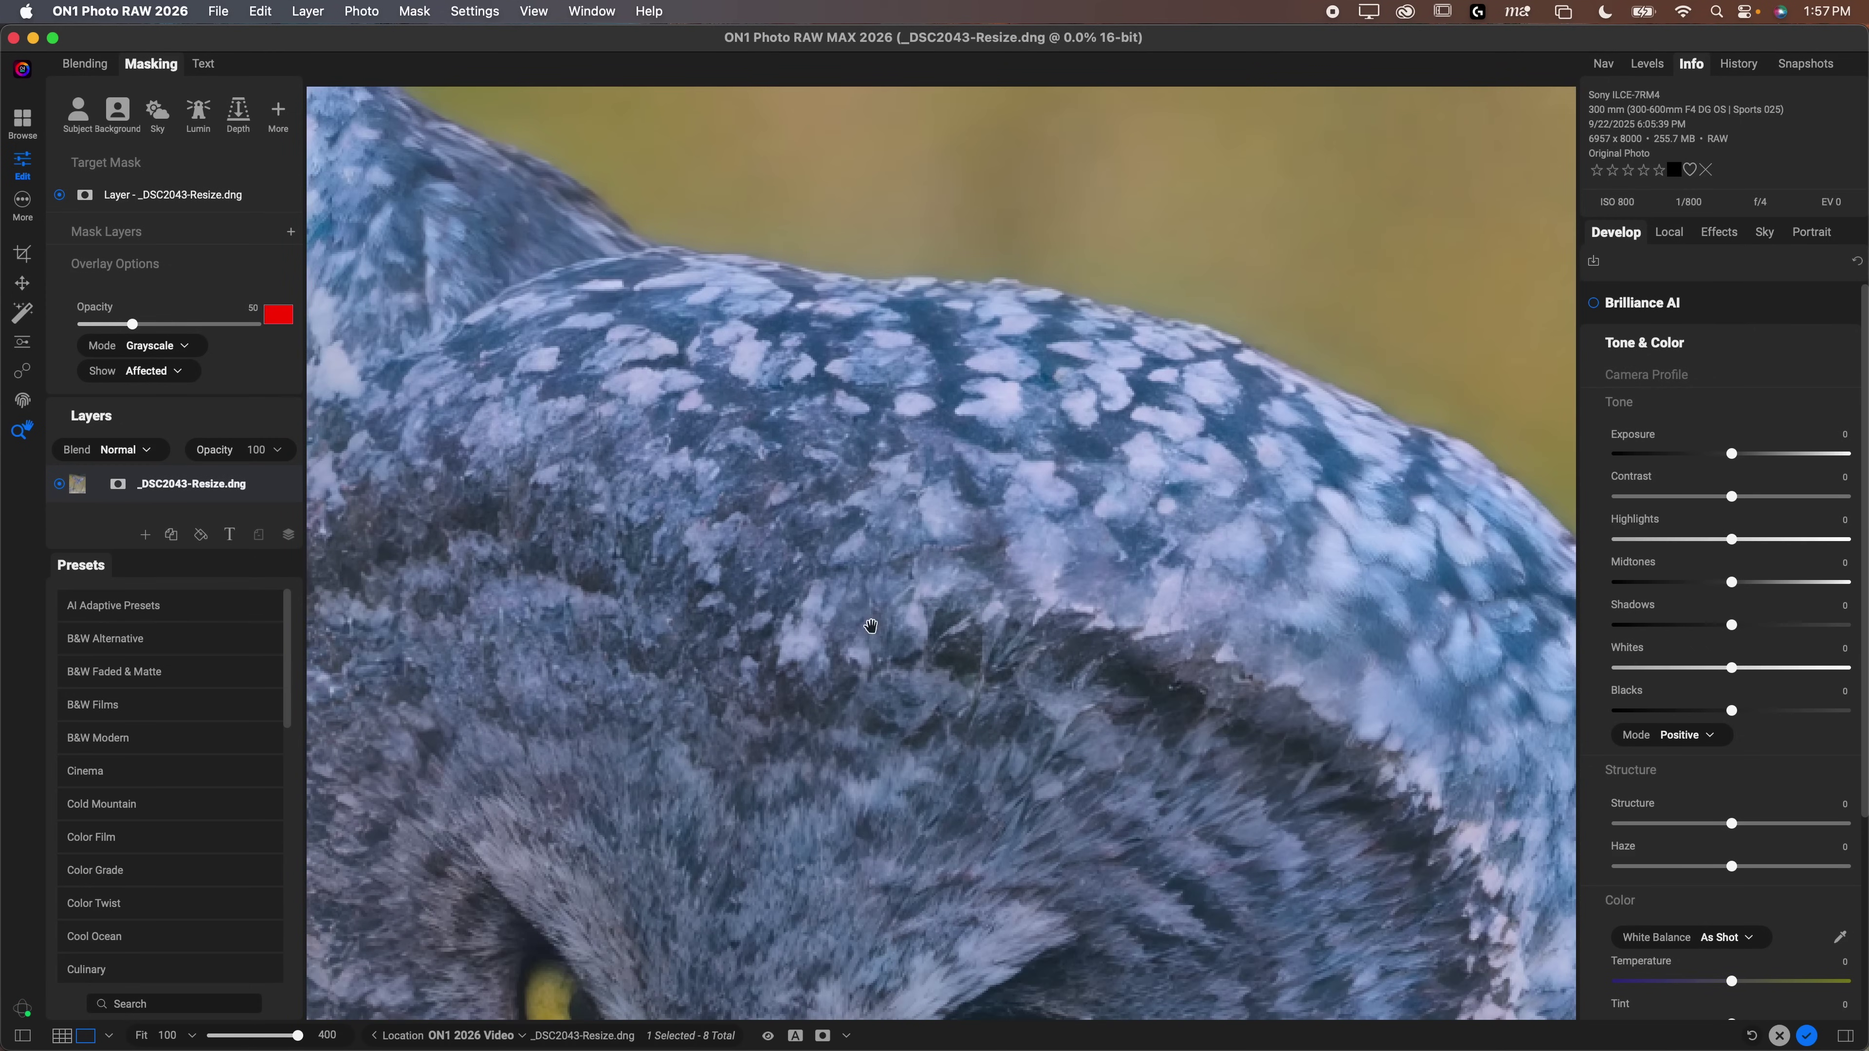
key("super+minus")
key("super+minus")
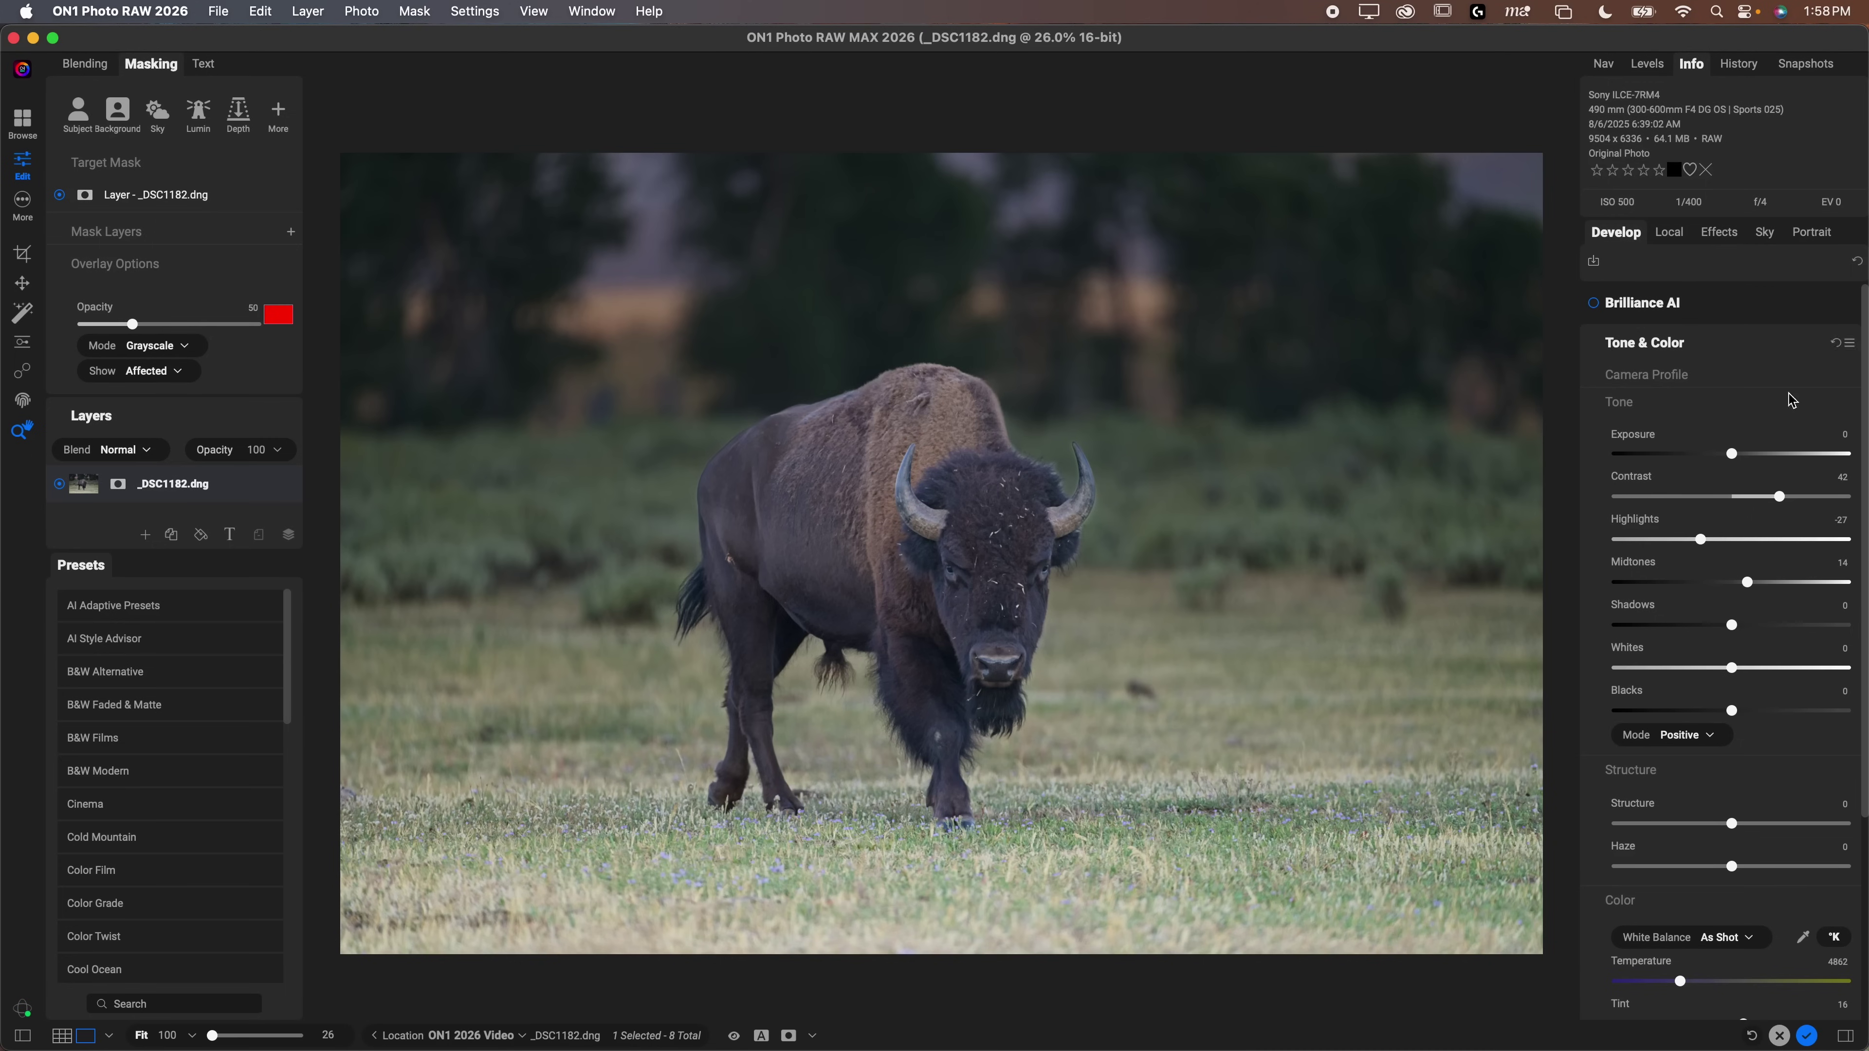
Add a bison-masked local adjustment, test Exposure -1.2, reset it to 0, and view mask types
left_click(1669, 233)
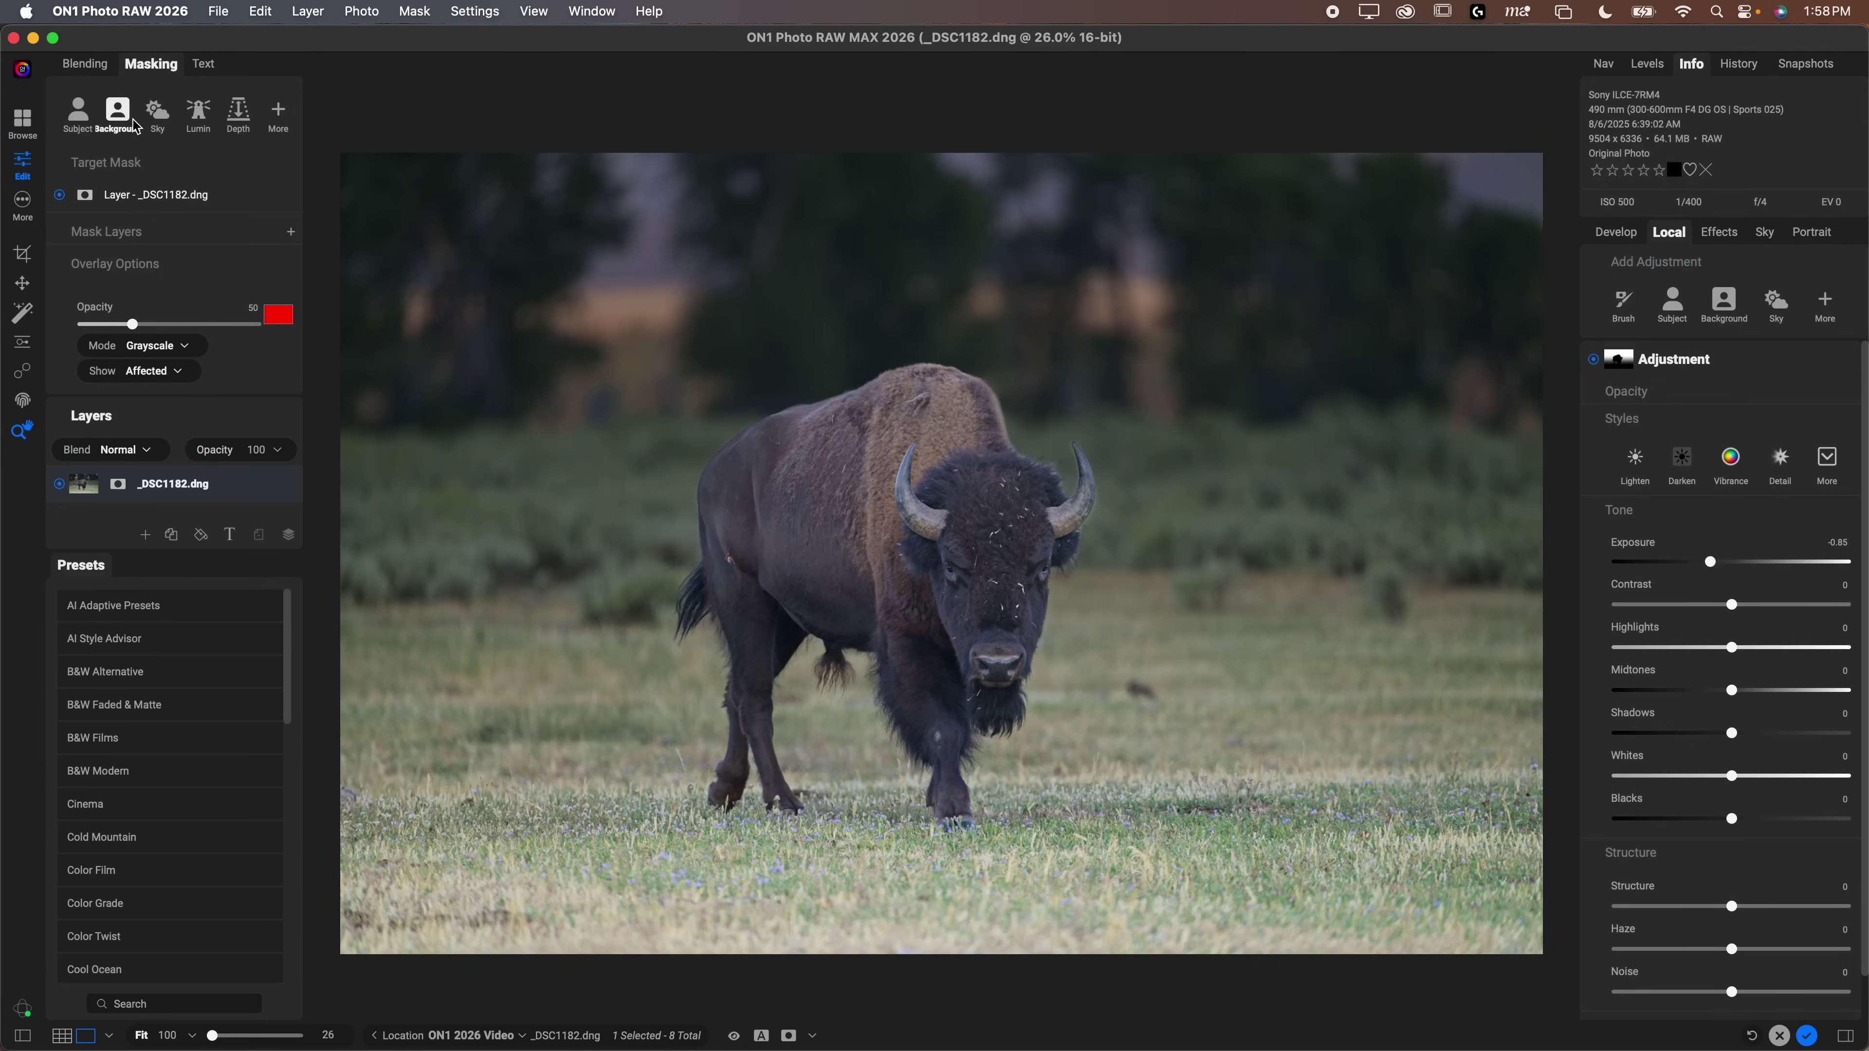
left_click(1675, 309)
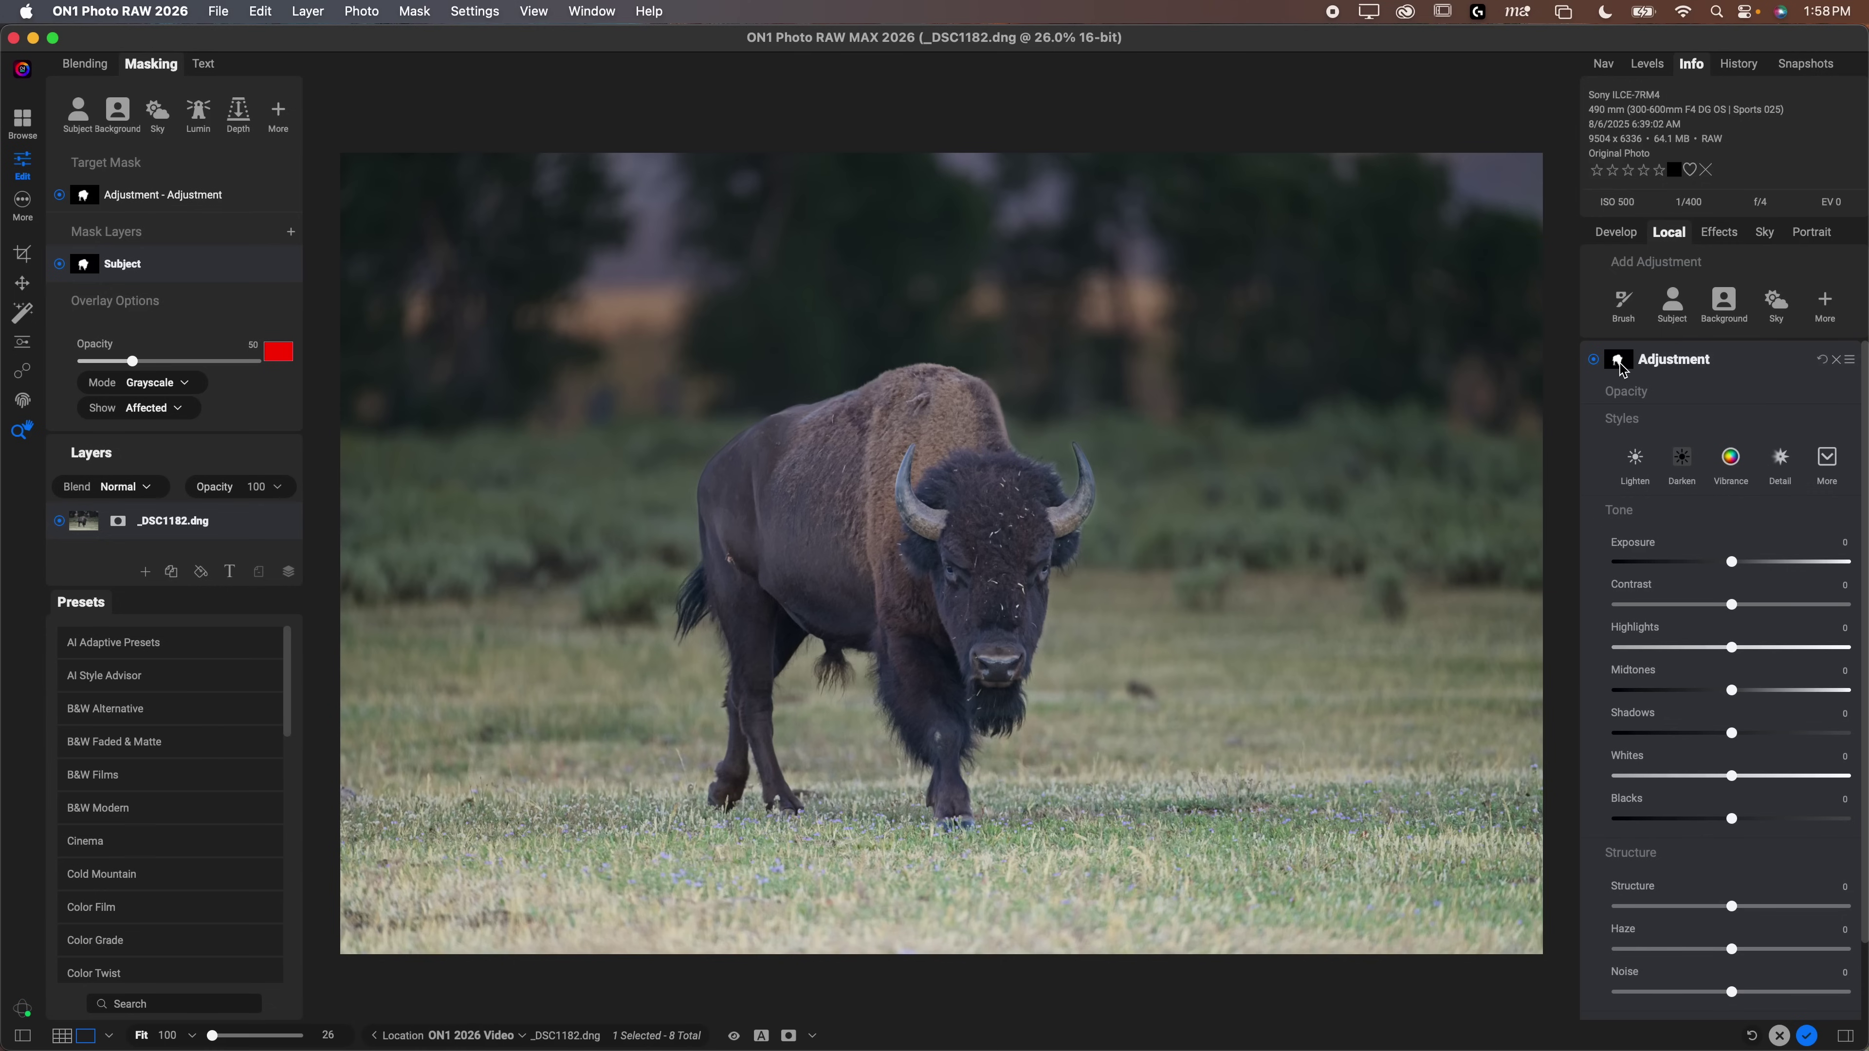
left_click_drag(1731, 562, 1757, 570)
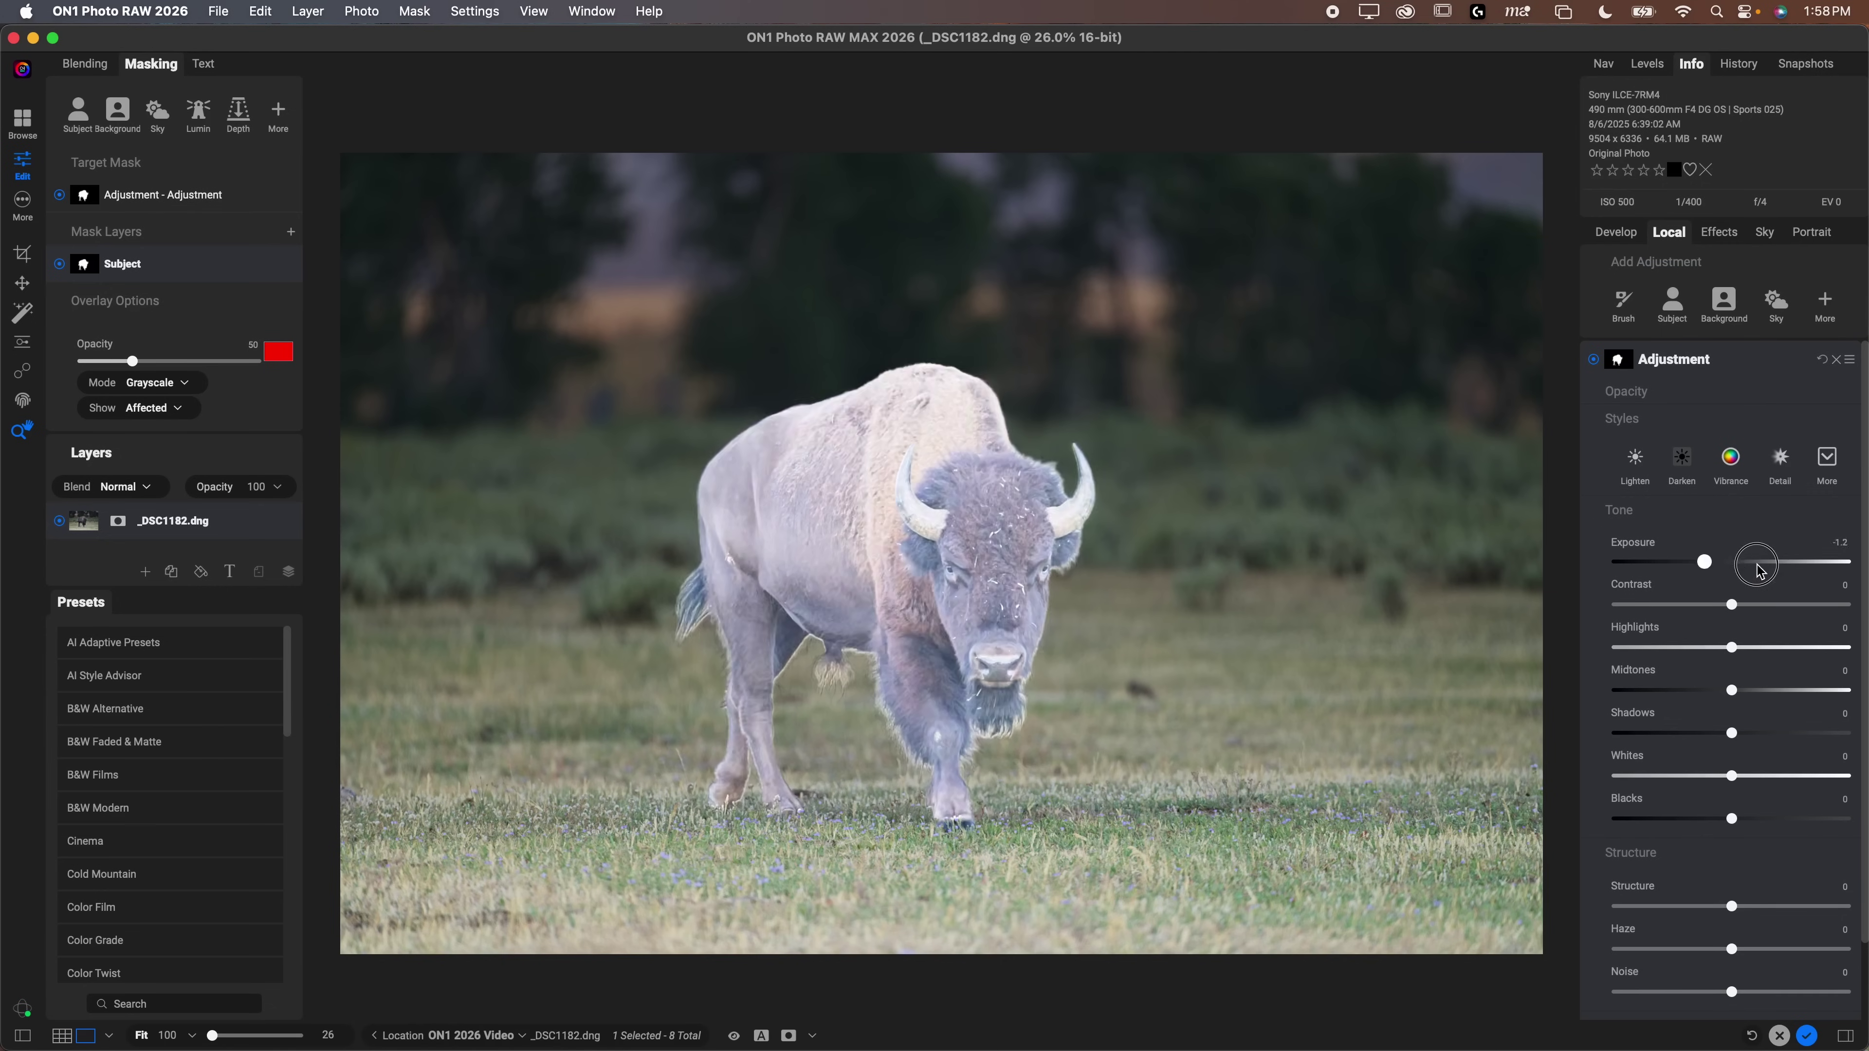
double_click(1757, 567)
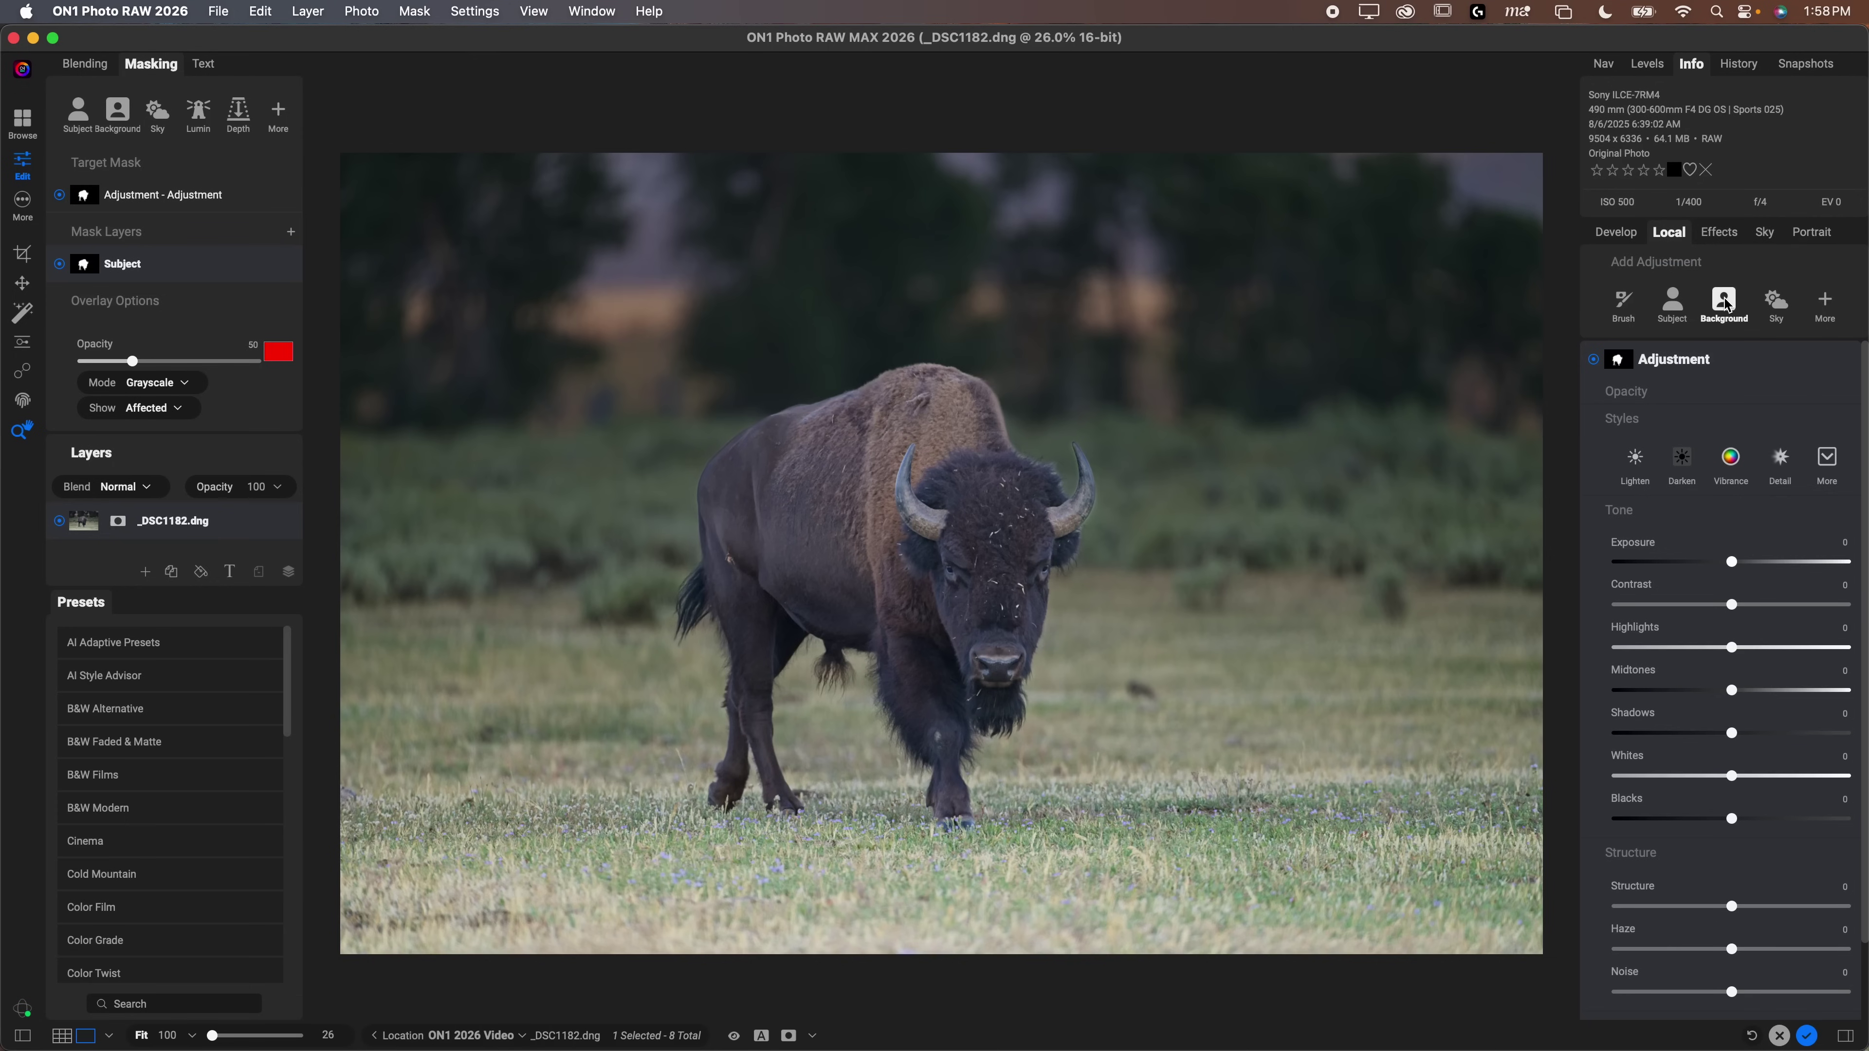
left_click(1823, 309)
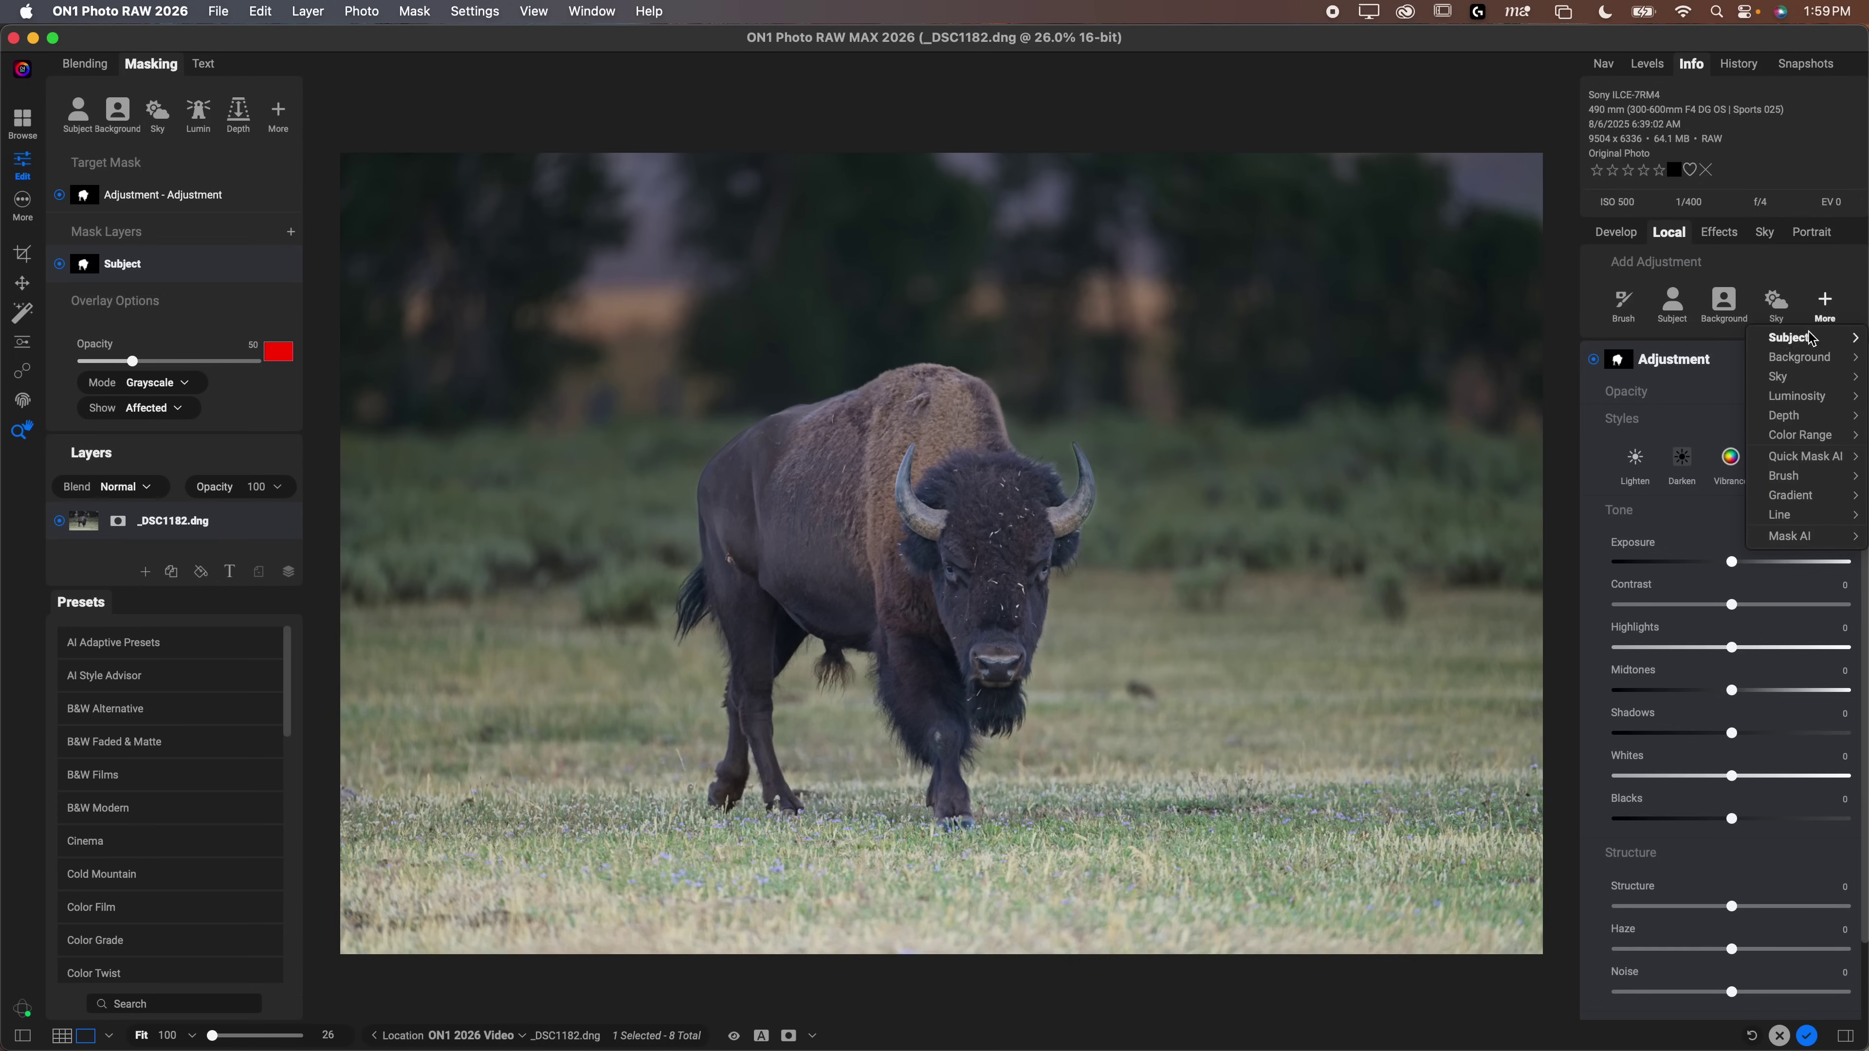
left_click(1823, 298)
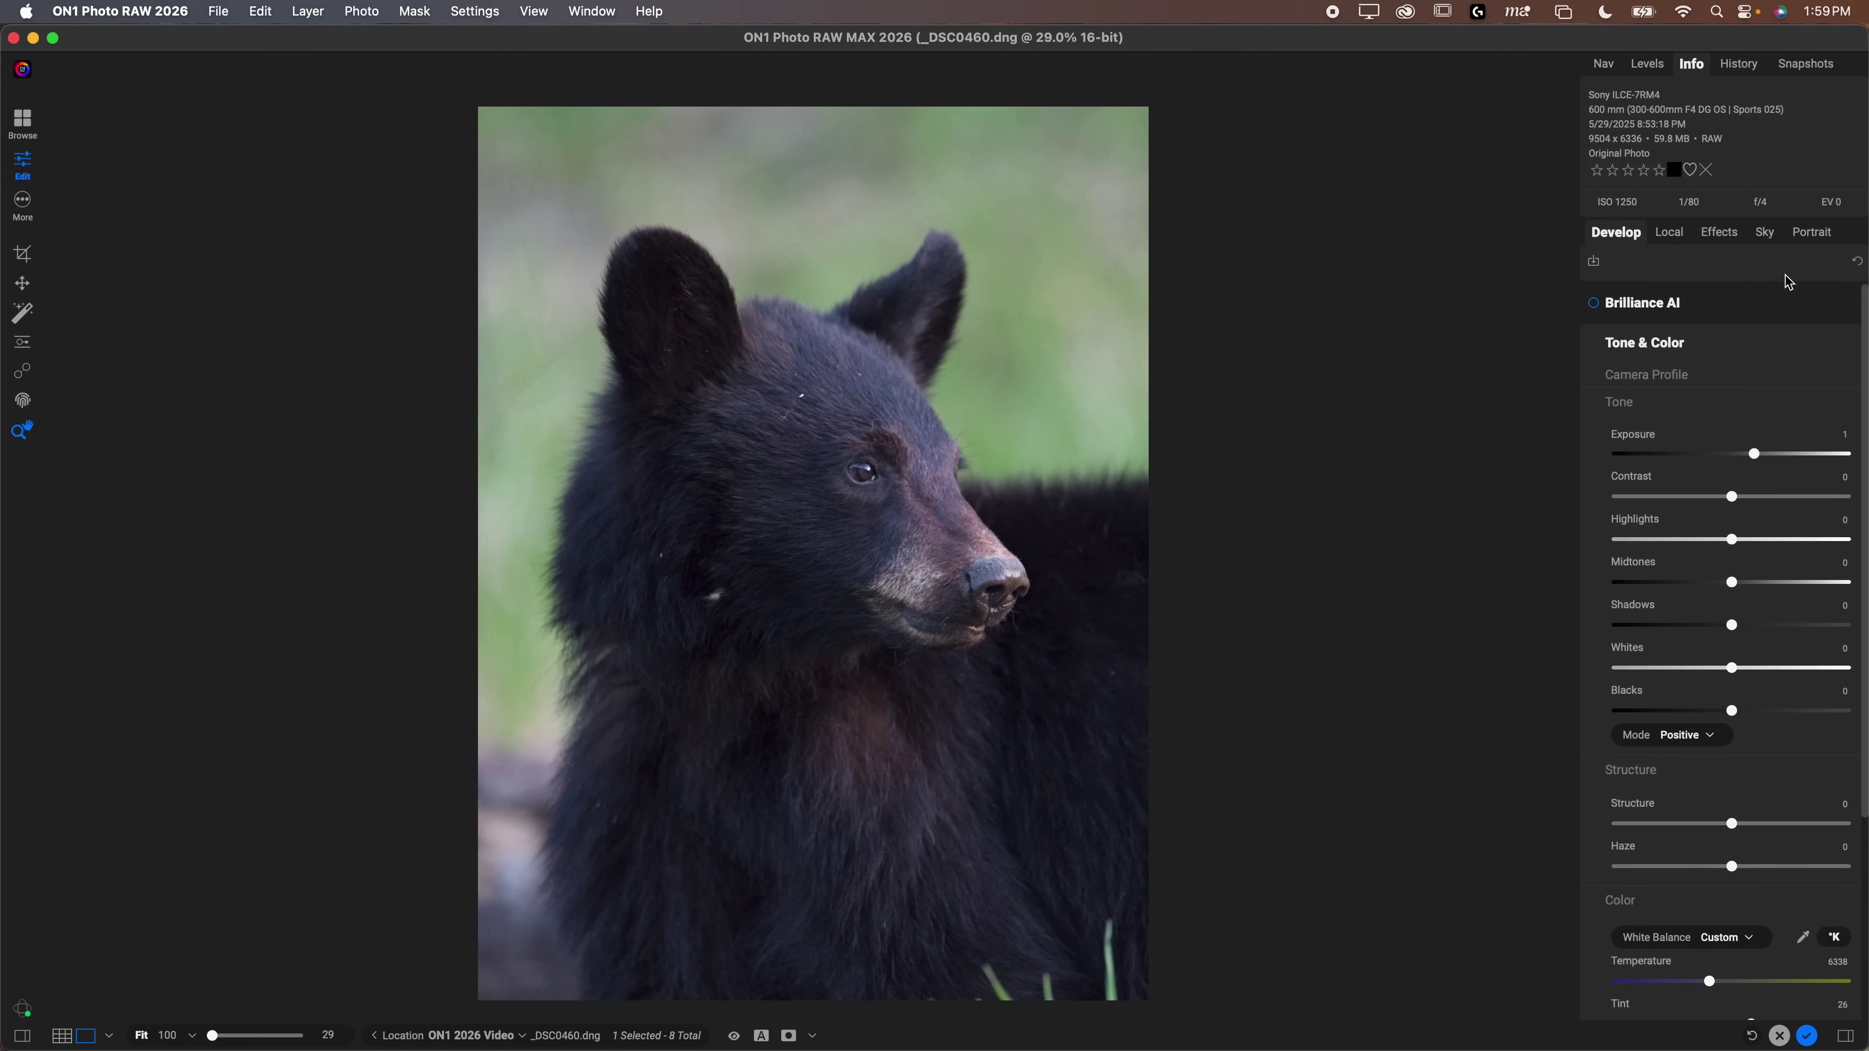
Browse the Effects filter collection and add the Double Exposure filter to the bear cub
left_click(1729, 236)
left_click(1740, 229)
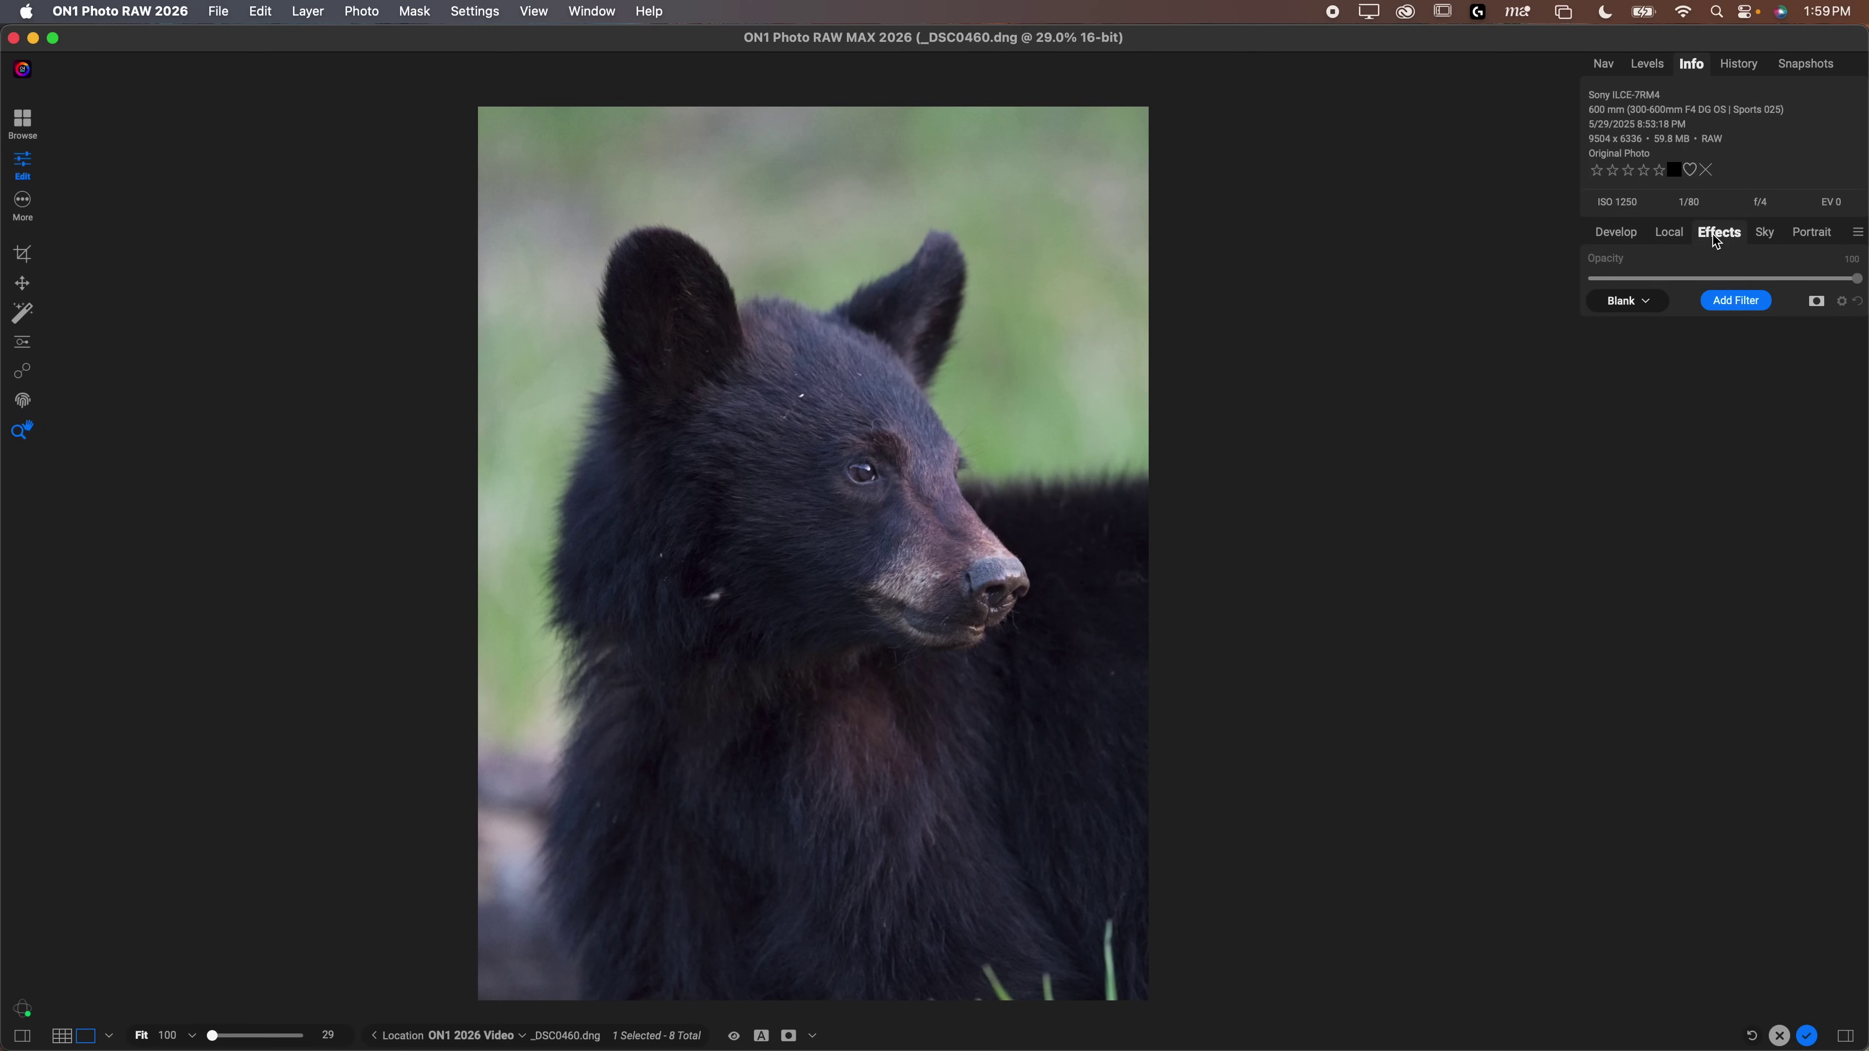
left_click(1743, 303)
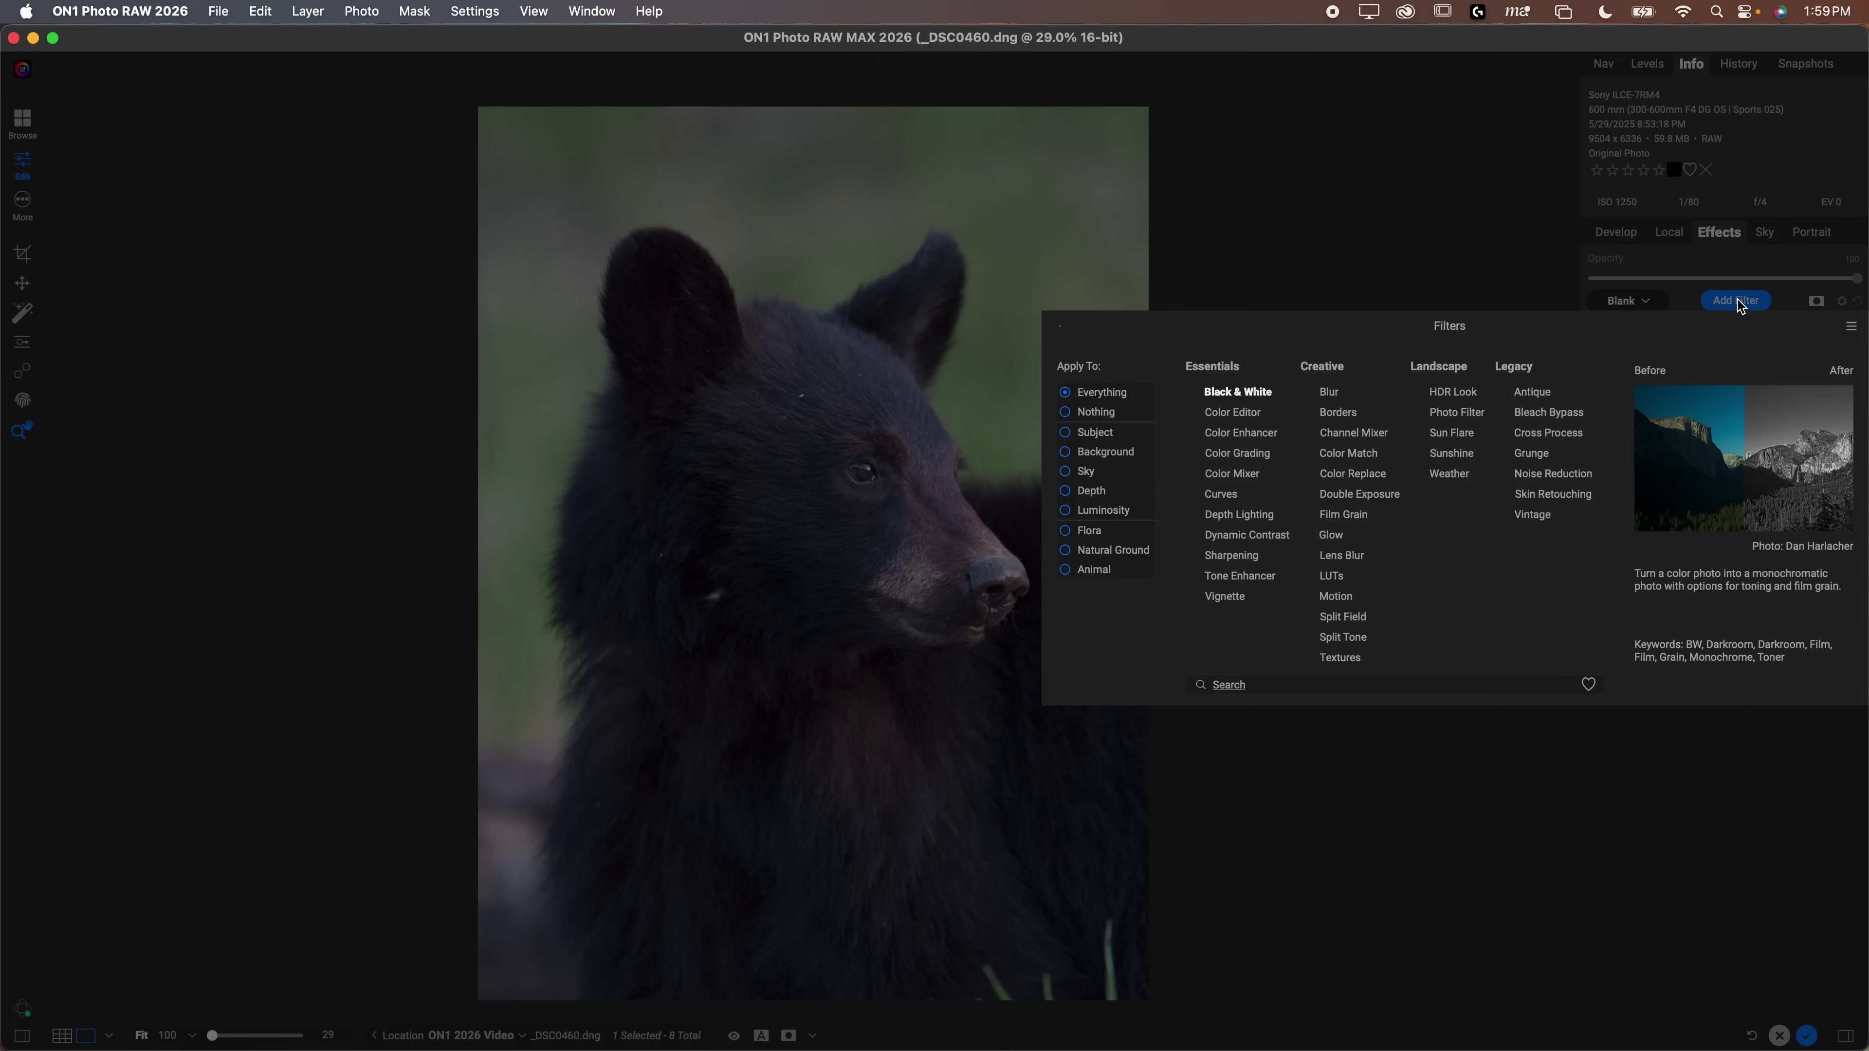
left_click(1269, 689)
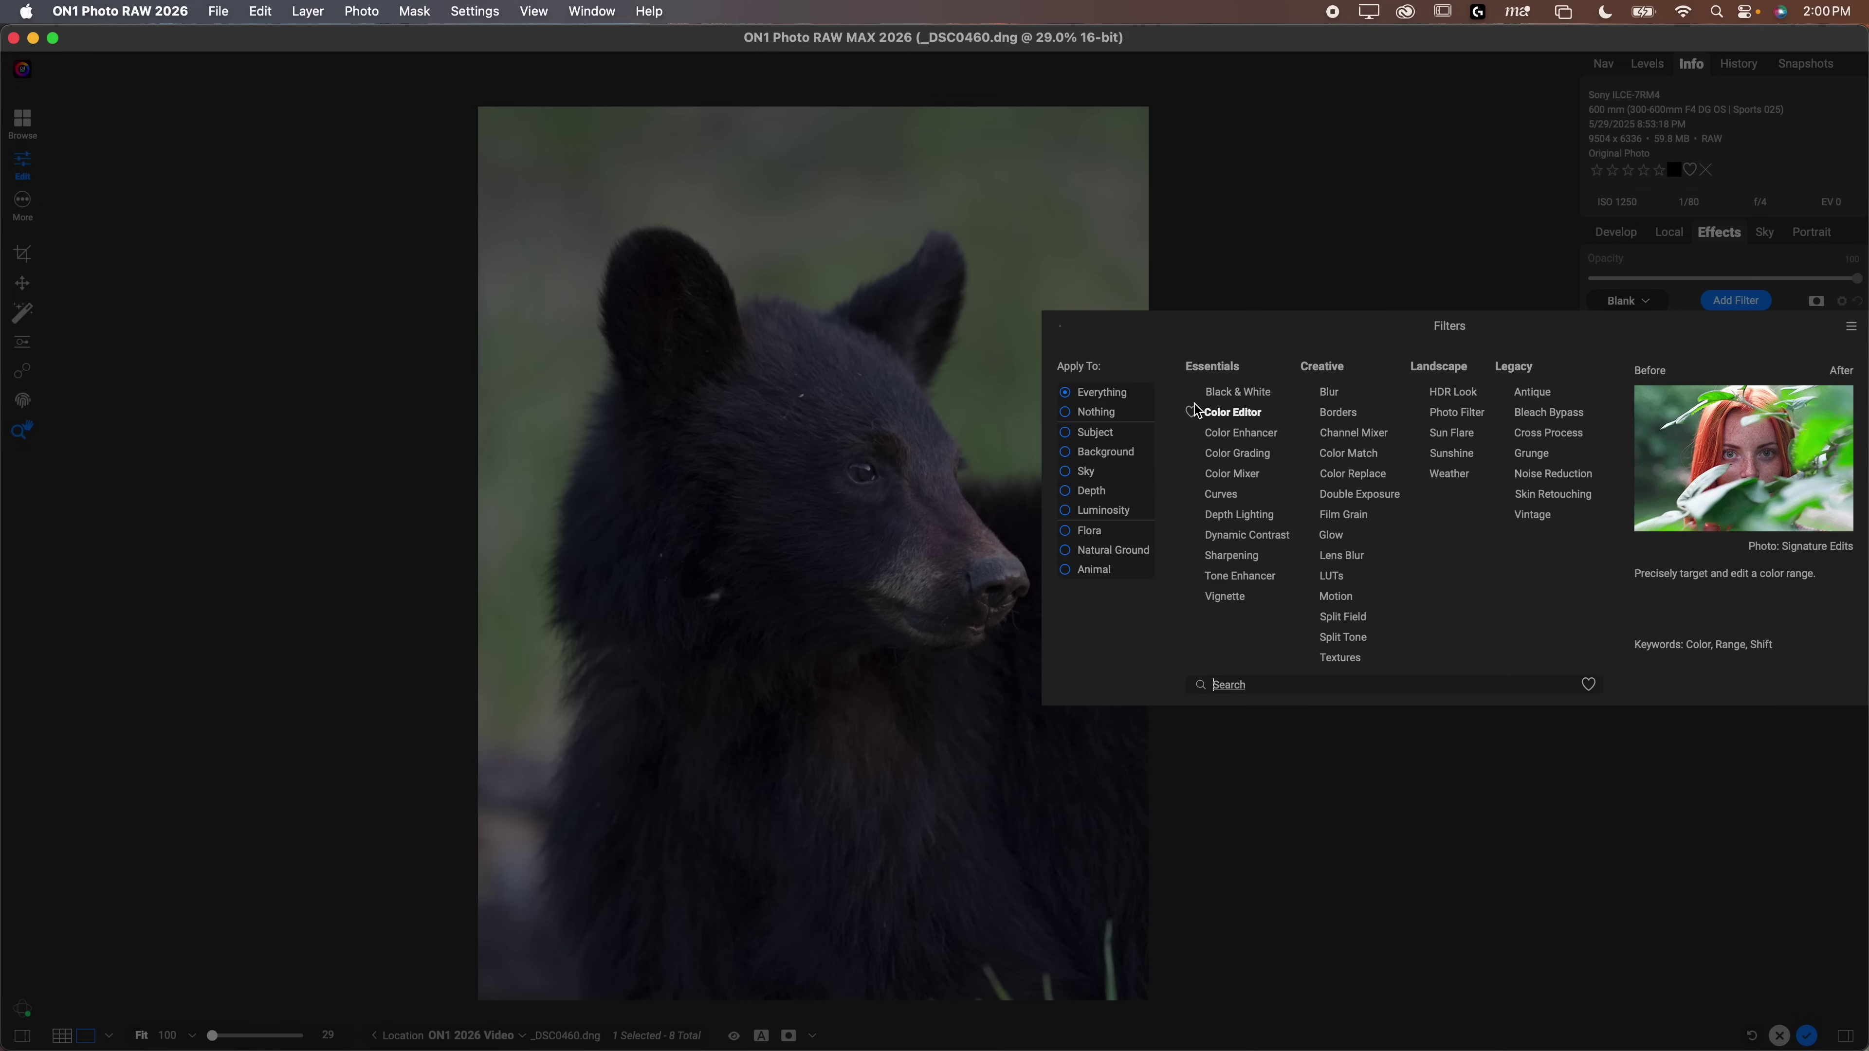
left_click(1356, 494)
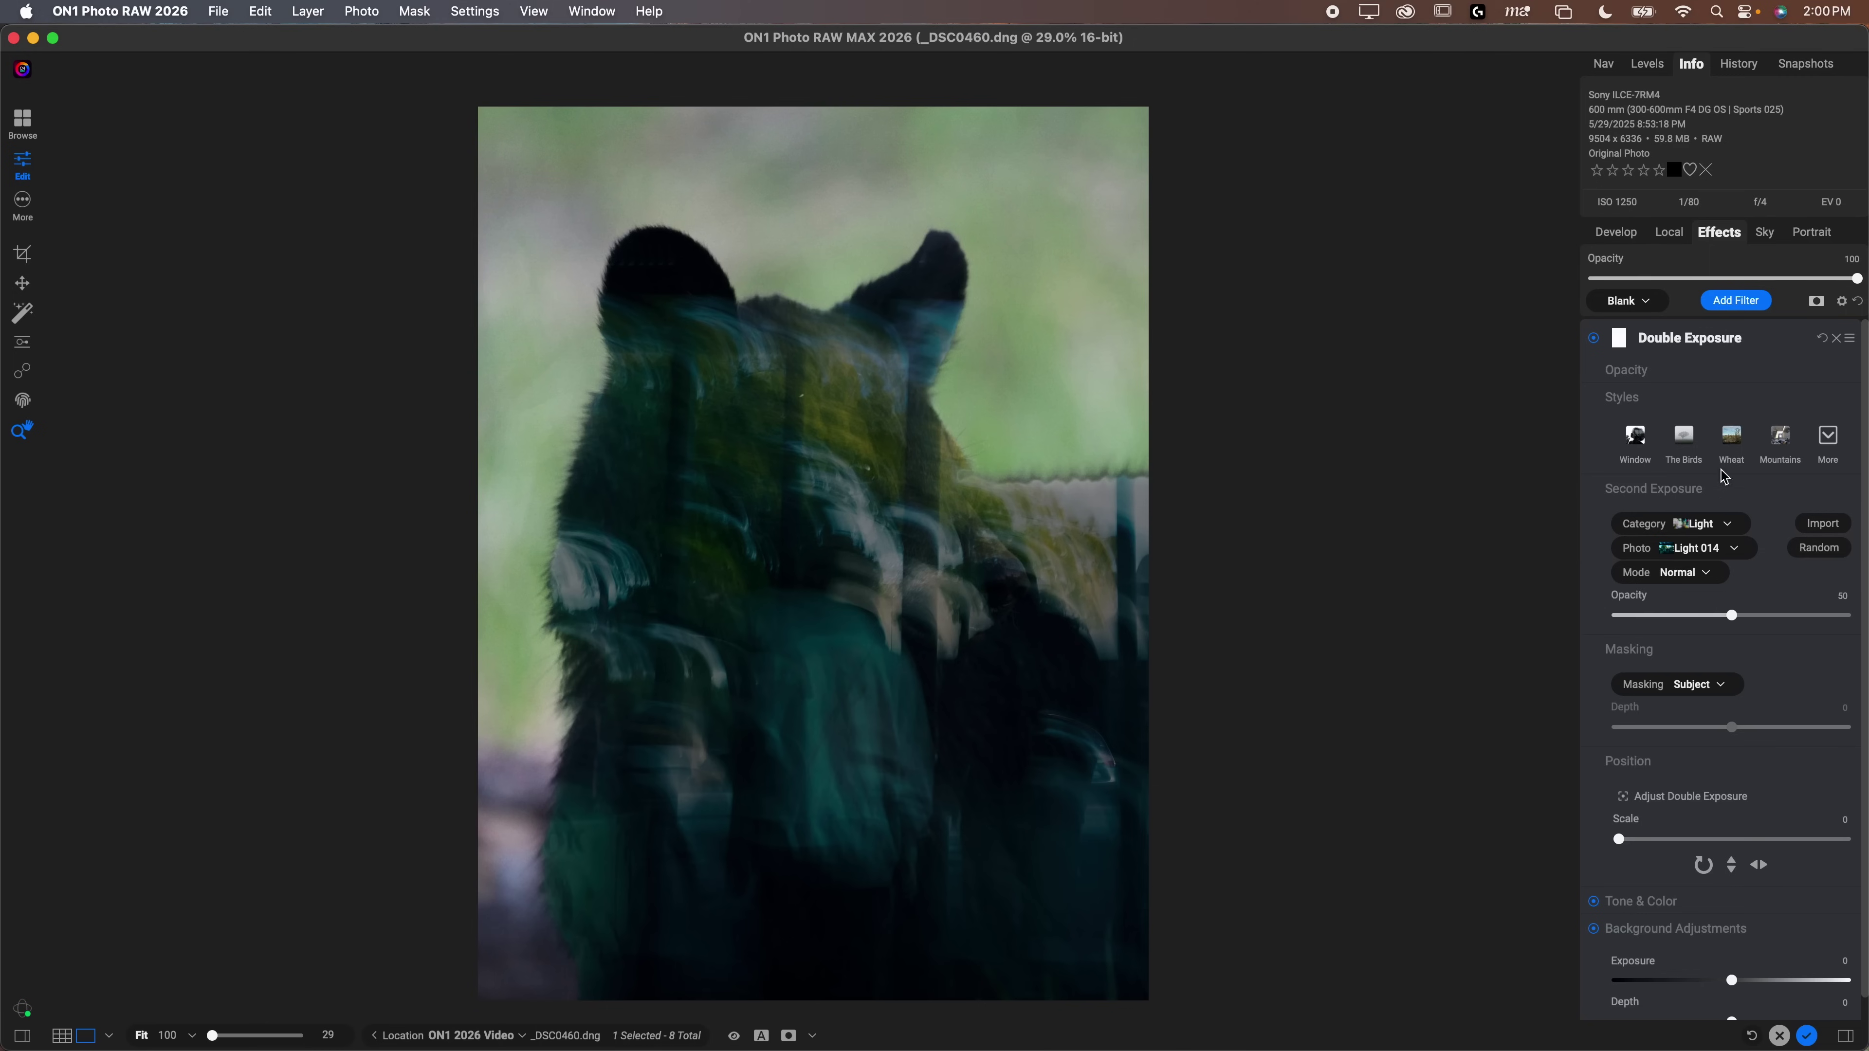
Preview Light overlays, then set the Double Exposure to the Forest category, Forest 003
left_click(1737, 552)
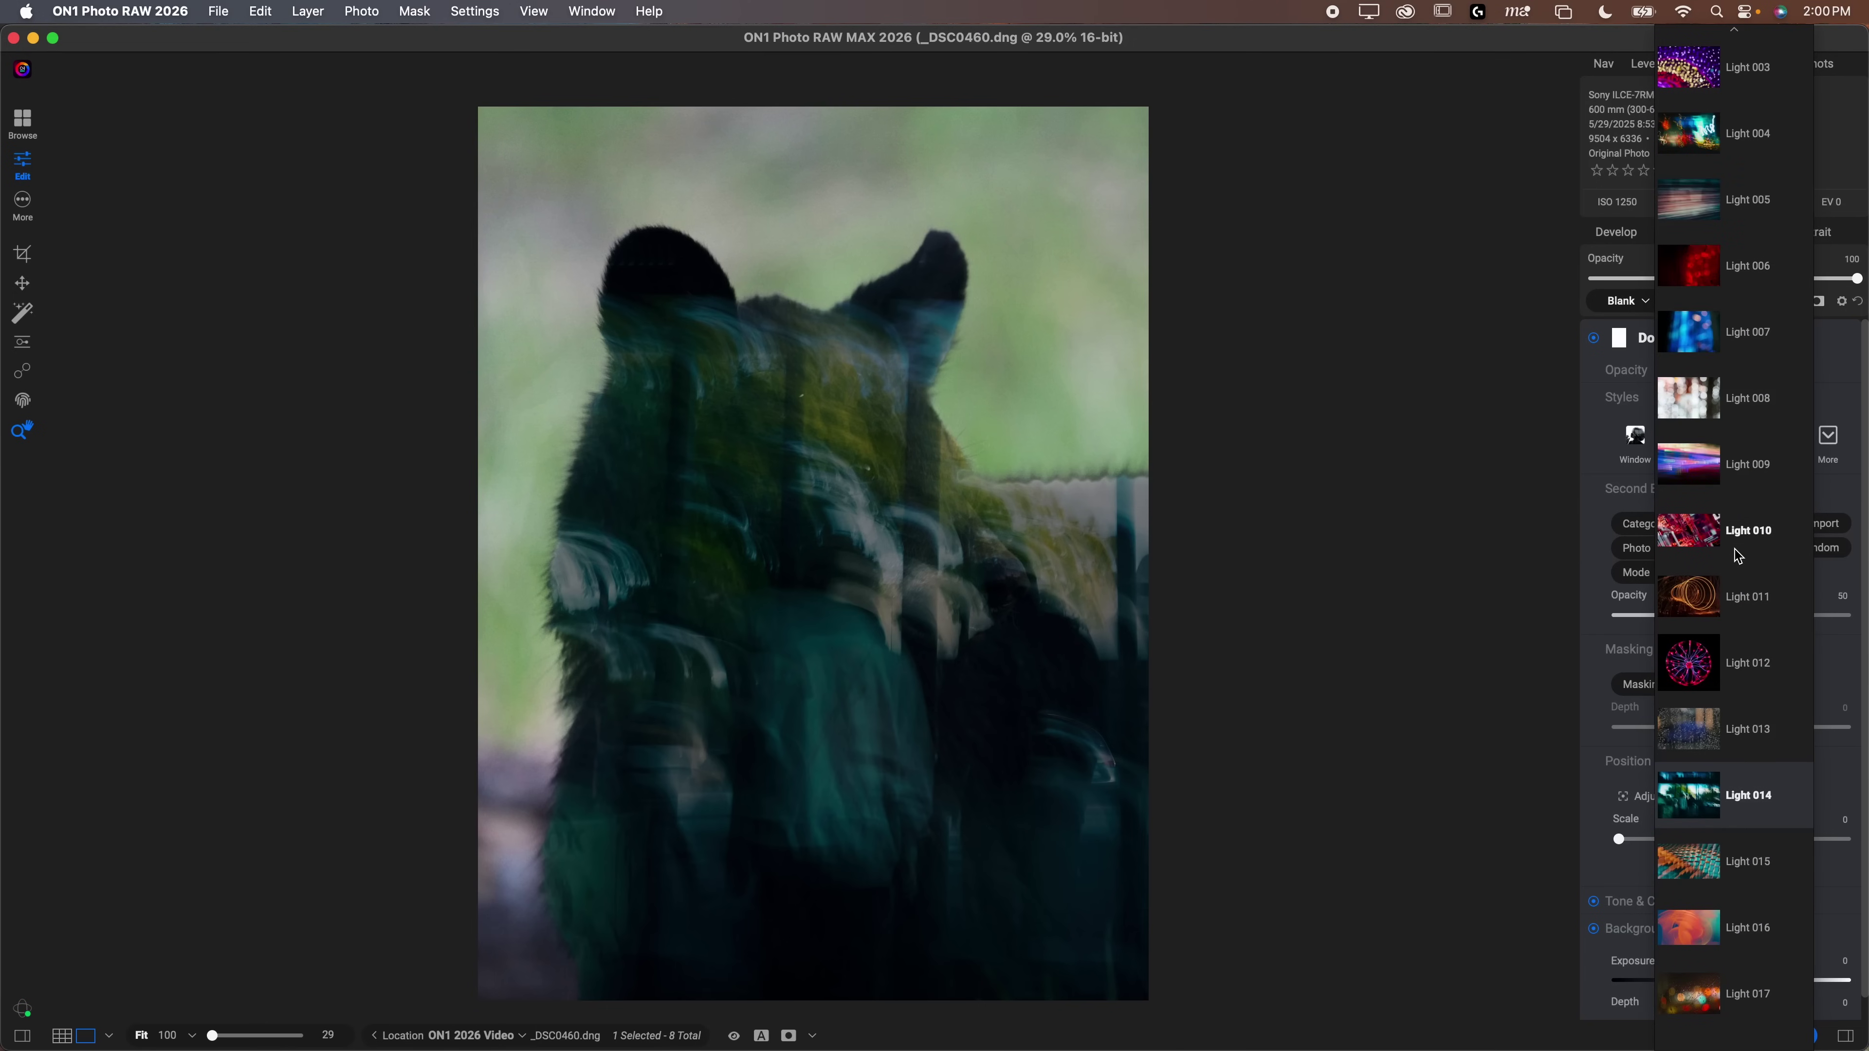
left_click(1705, 280)
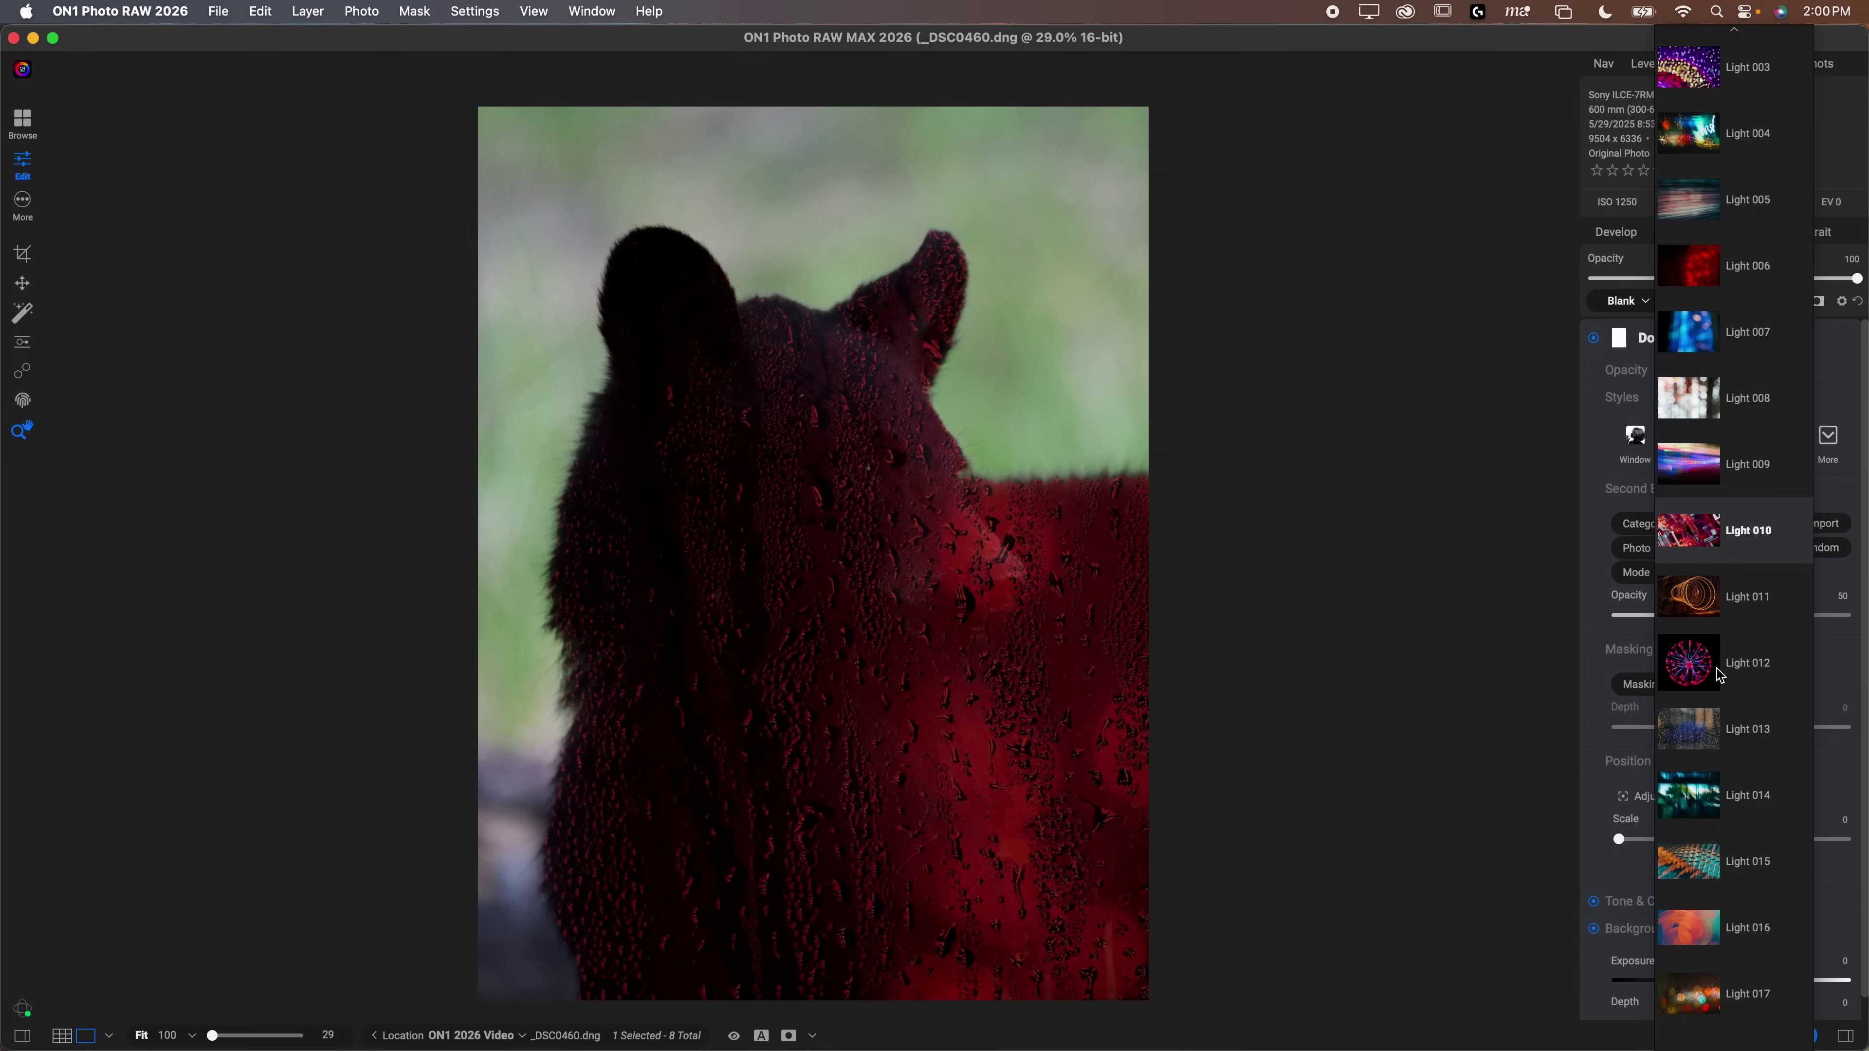
left_click(1514, 717)
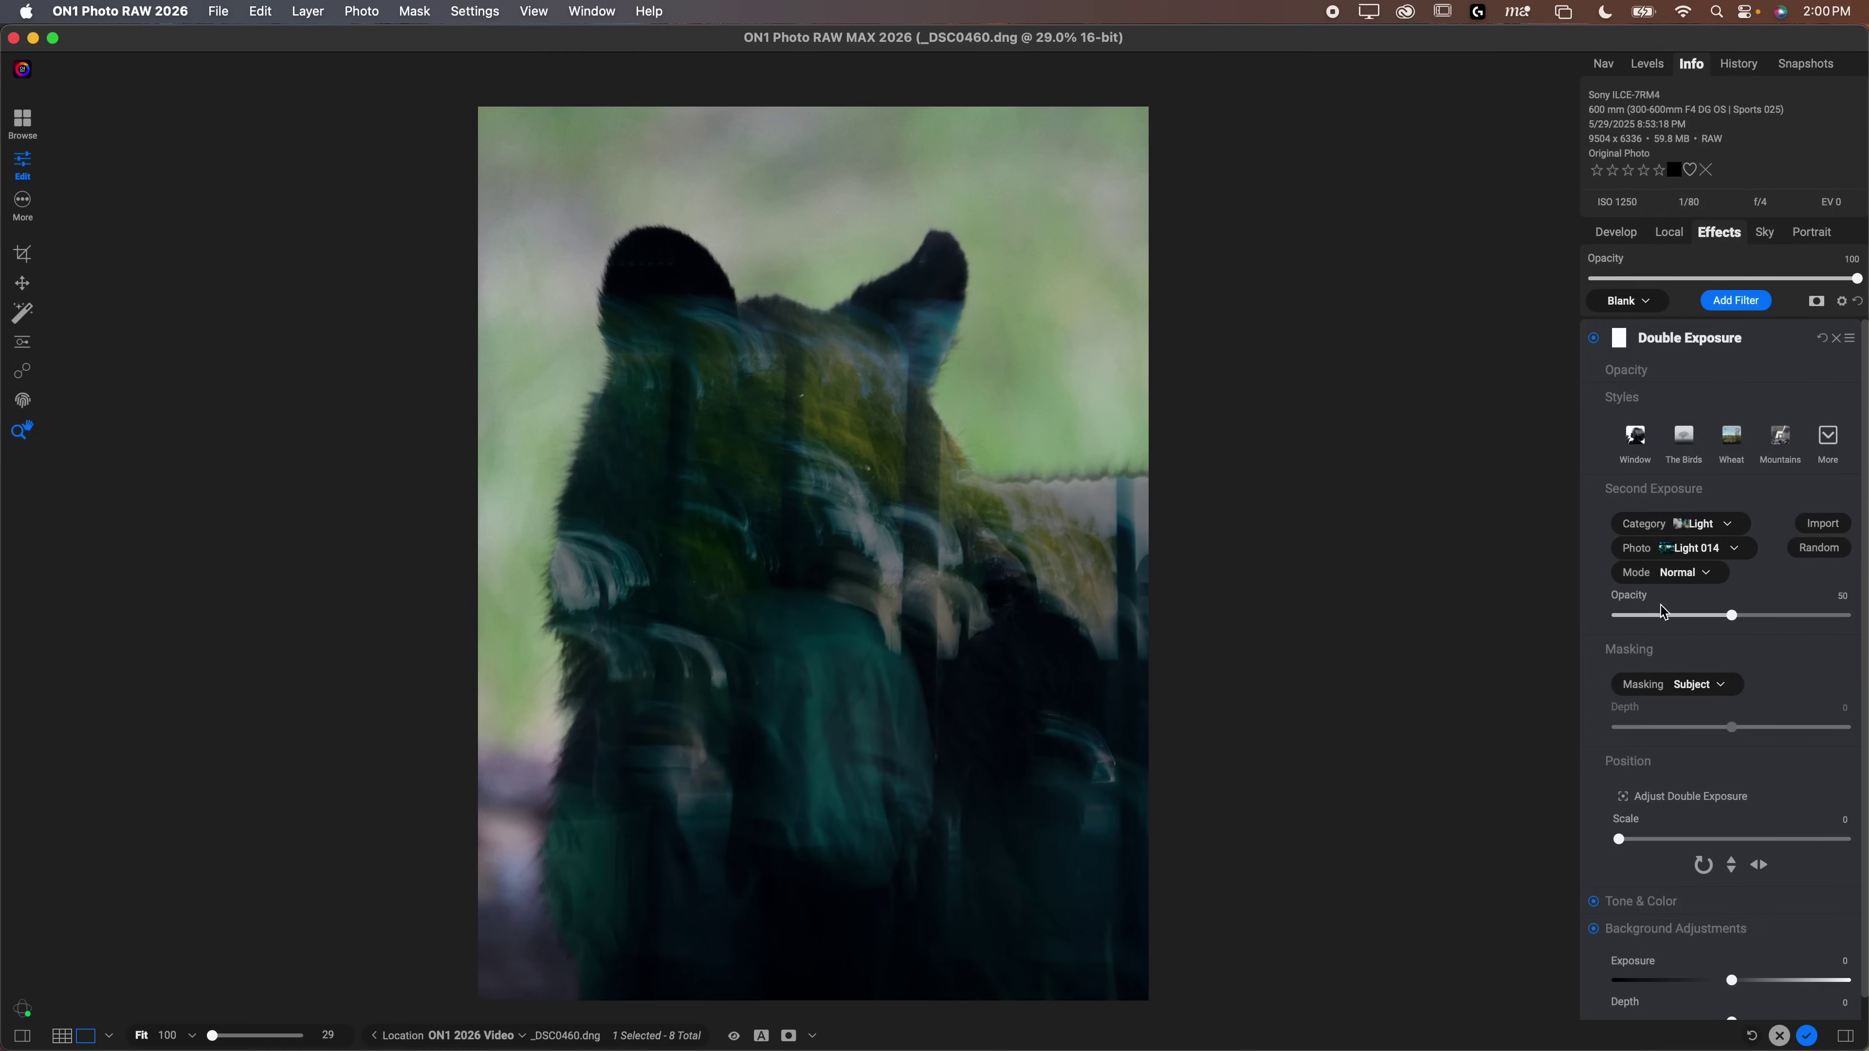
left_click(1722, 525)
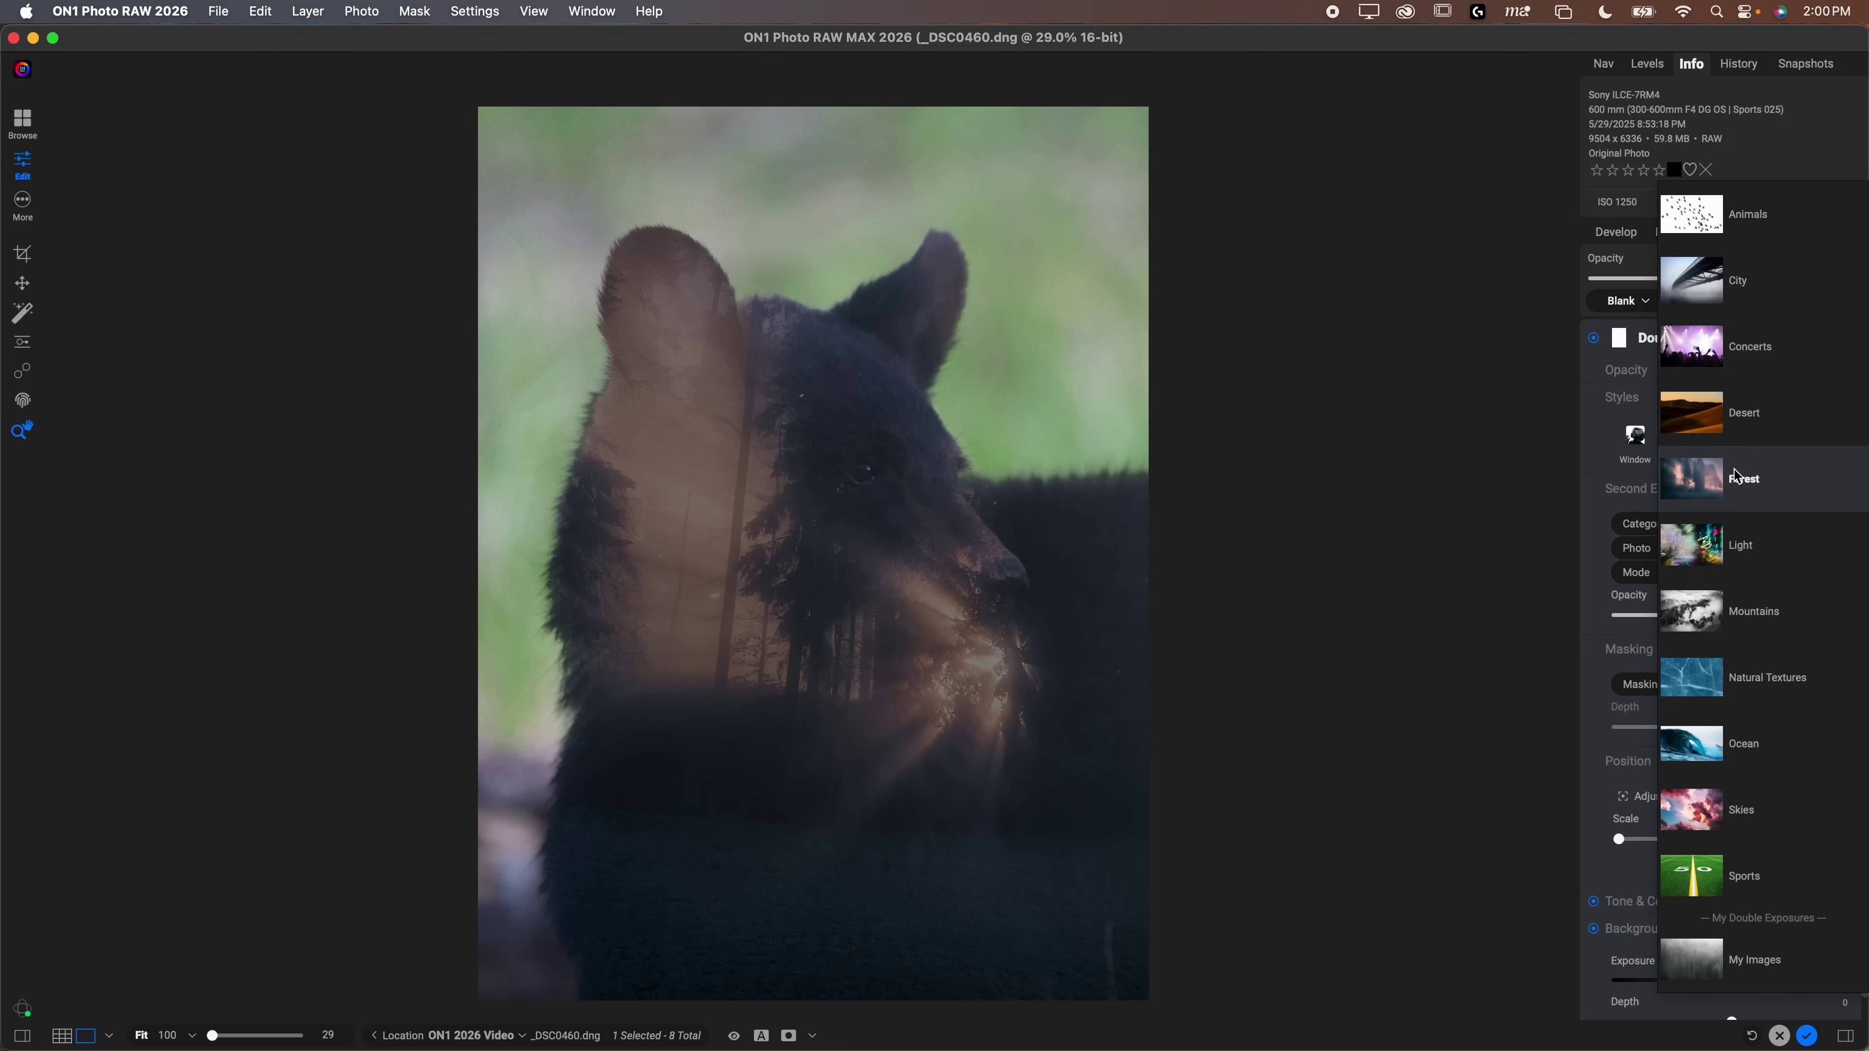
left_click(1736, 477)
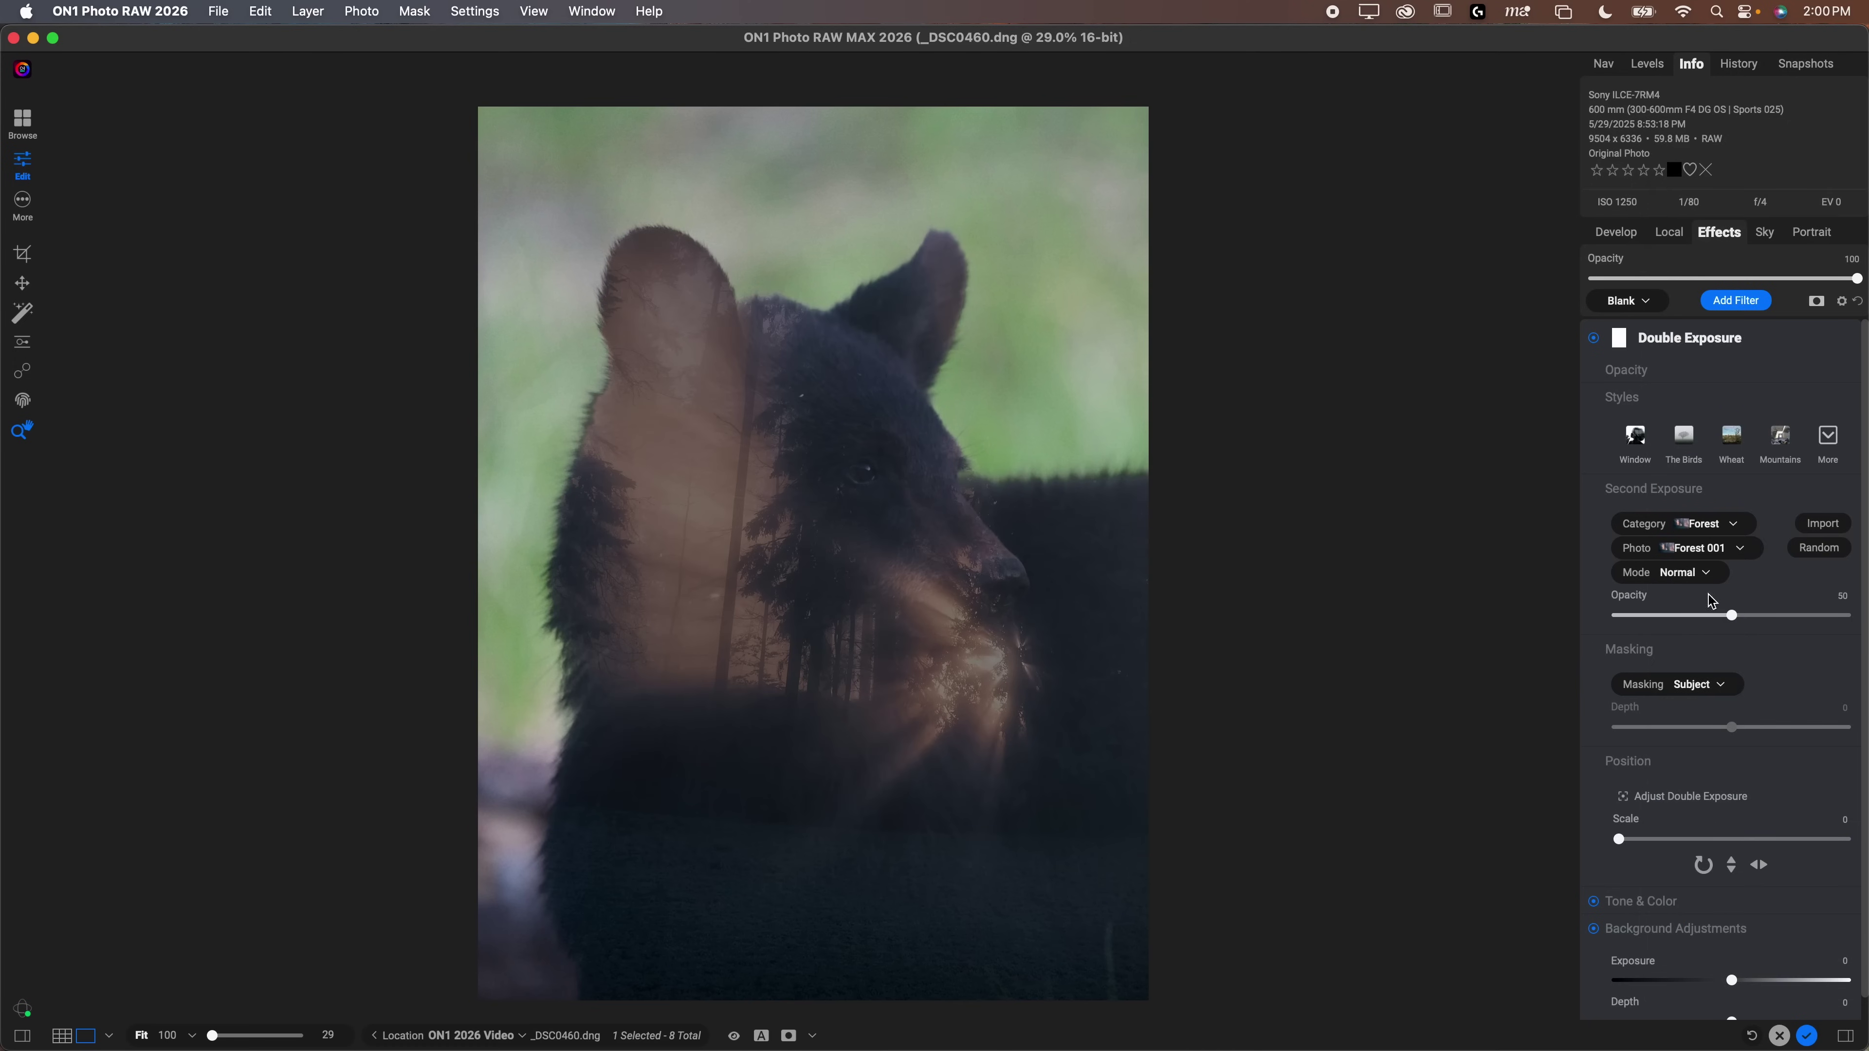
left_click(1731, 553)
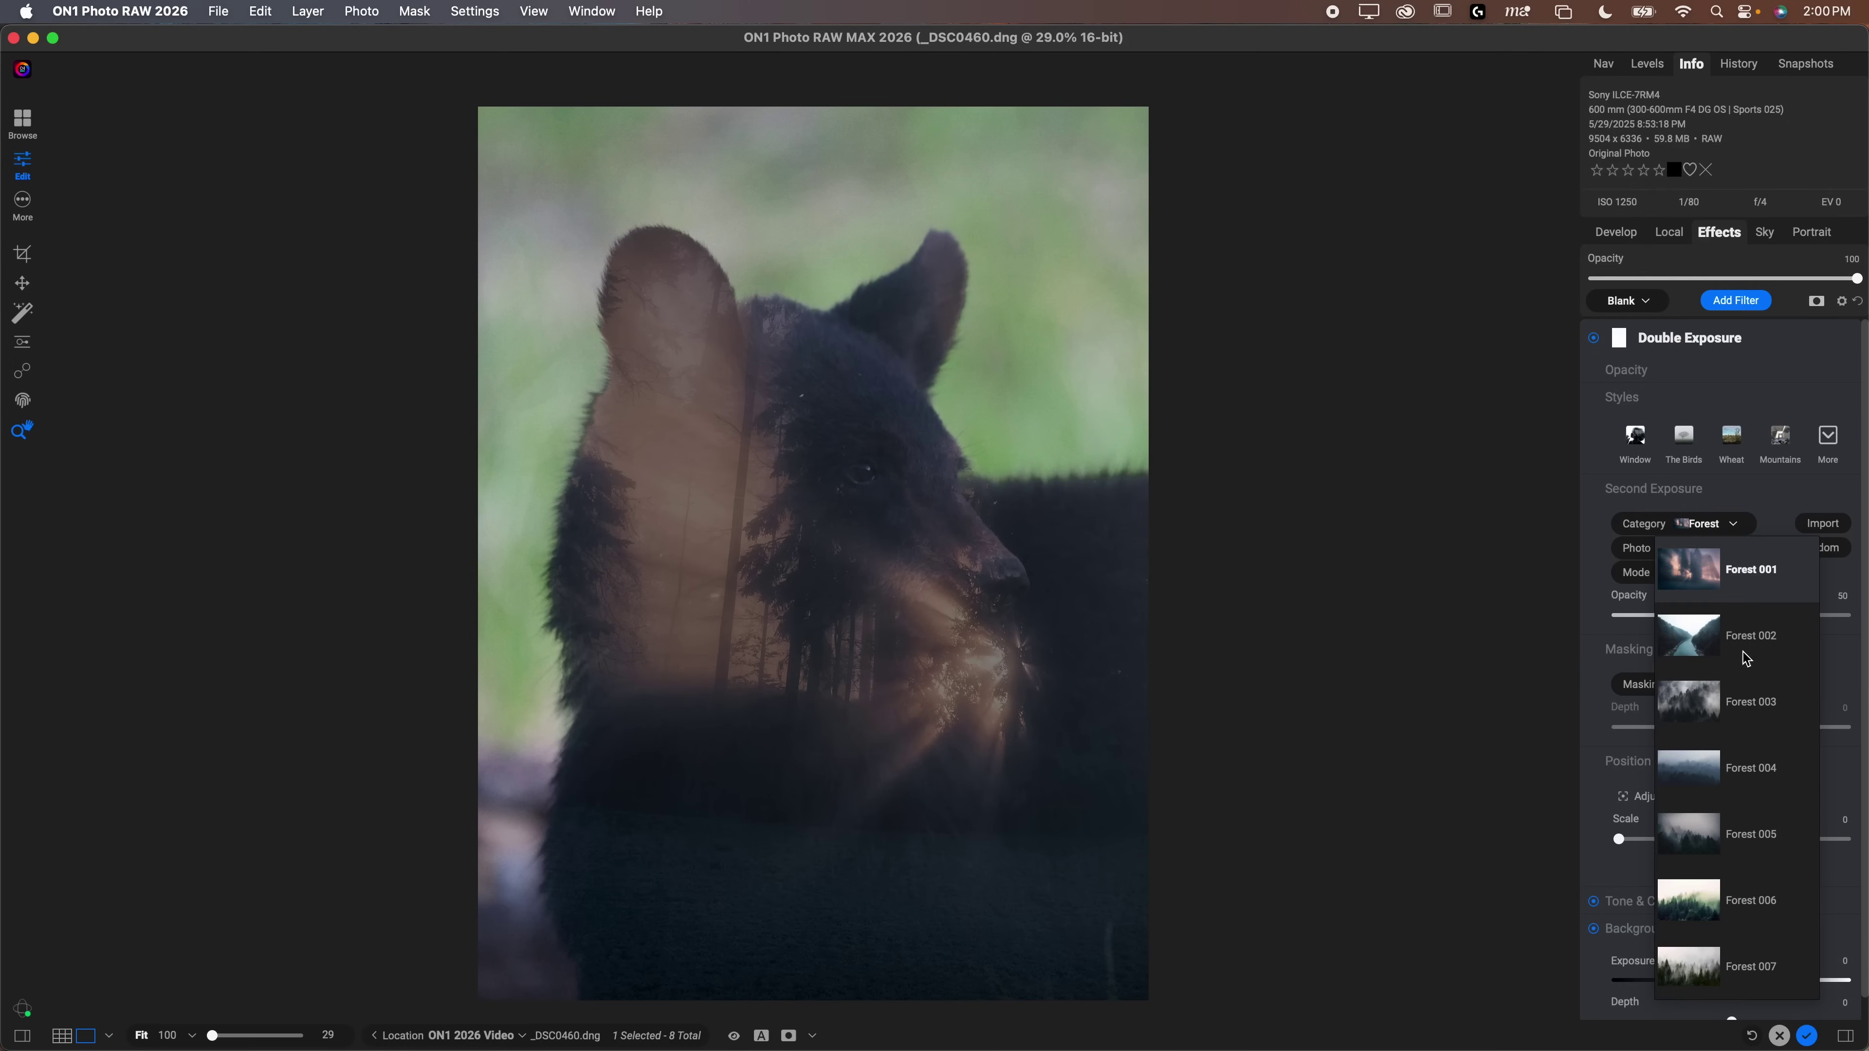
left_click(1741, 711)
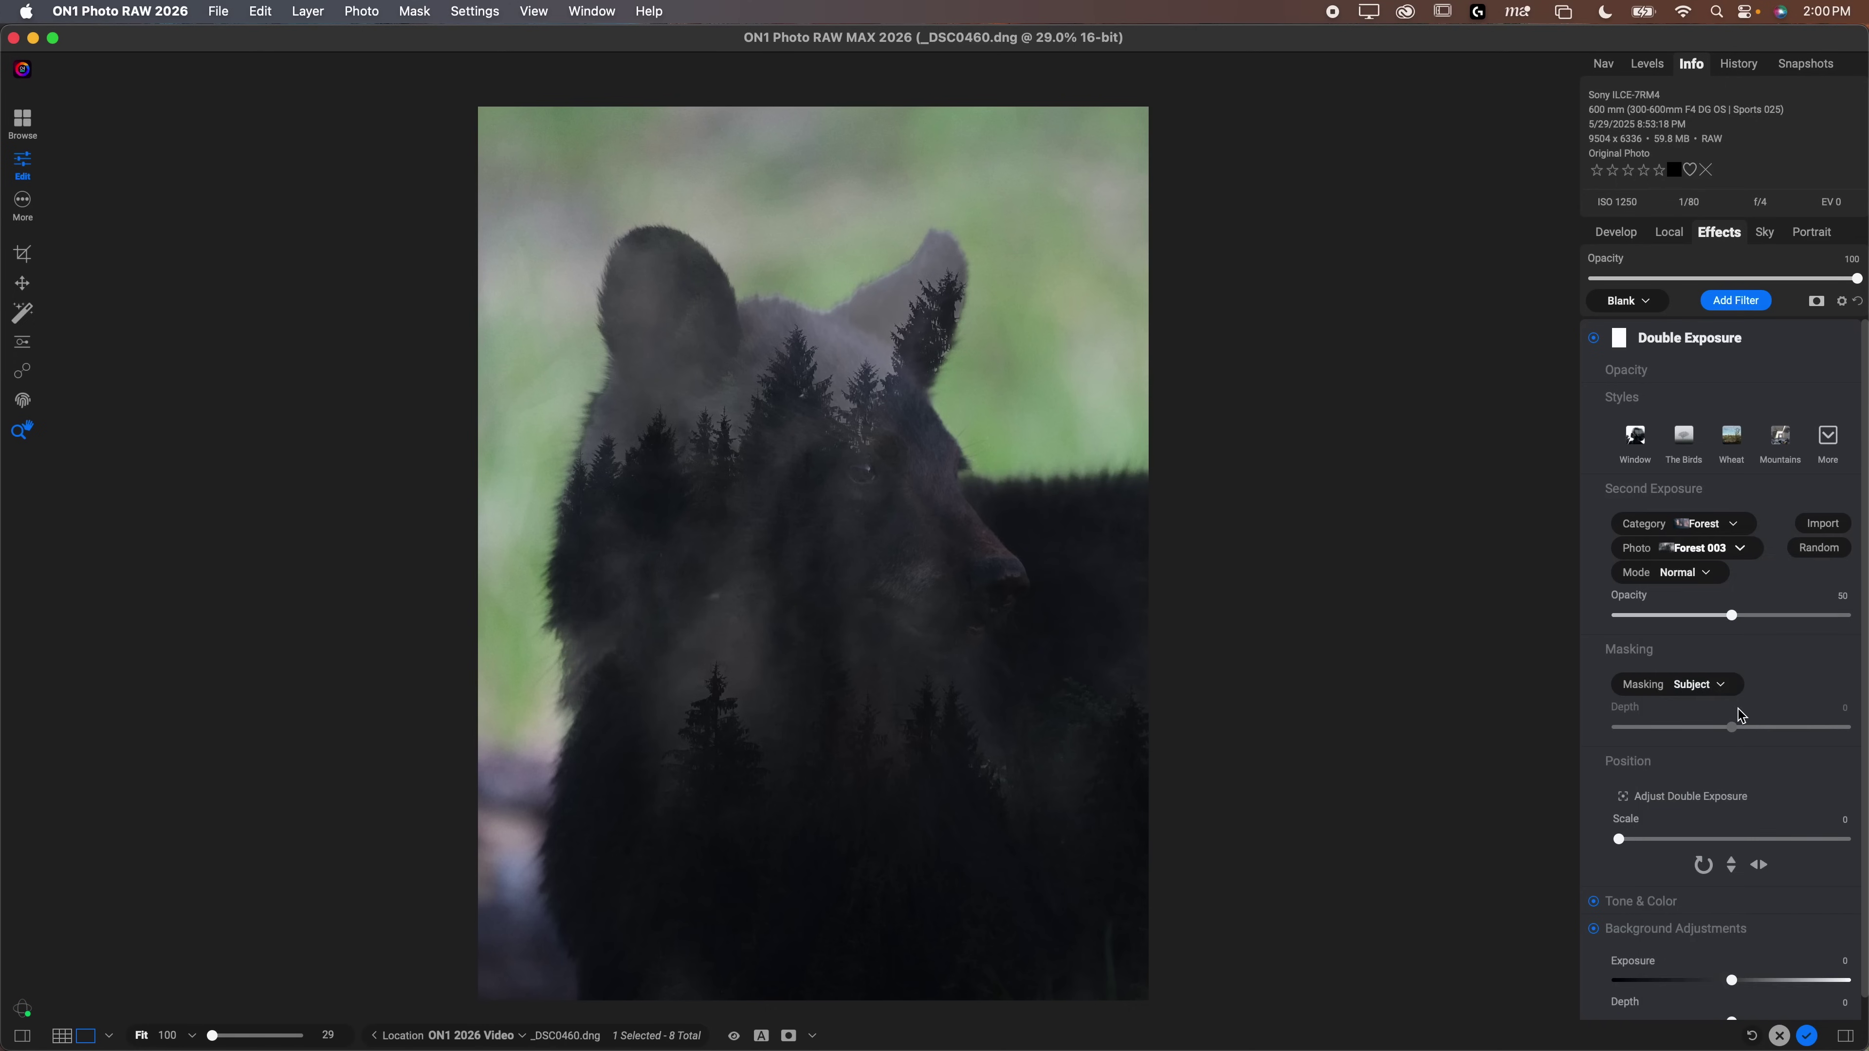
Lower the forest overlay Opacity to 40 and toggle the filter off and on to compare
mouse_move(1731, 614)
left_mouse_down()
mouse_move(1819, 610)
mouse_move(1630, 613)
mouse_move(1708, 614)
left_mouse_up()
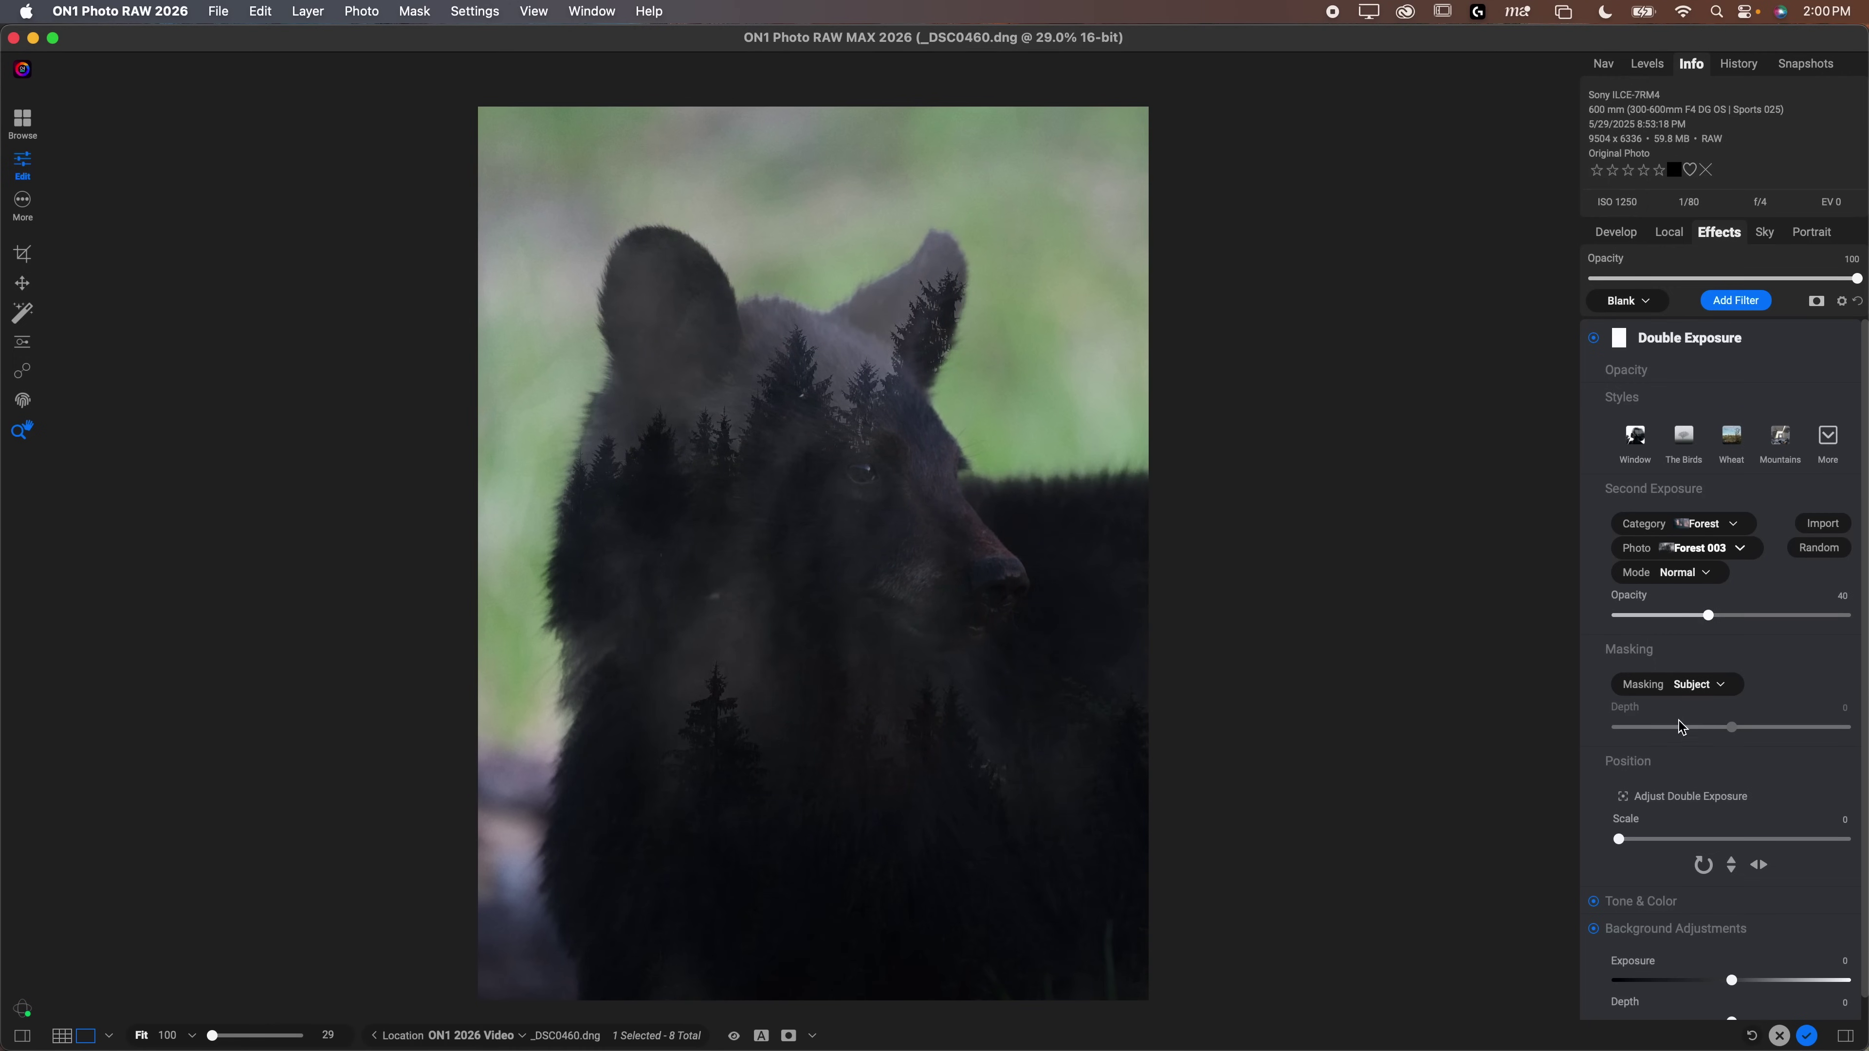
scroll(1604, 723, "down", 1)
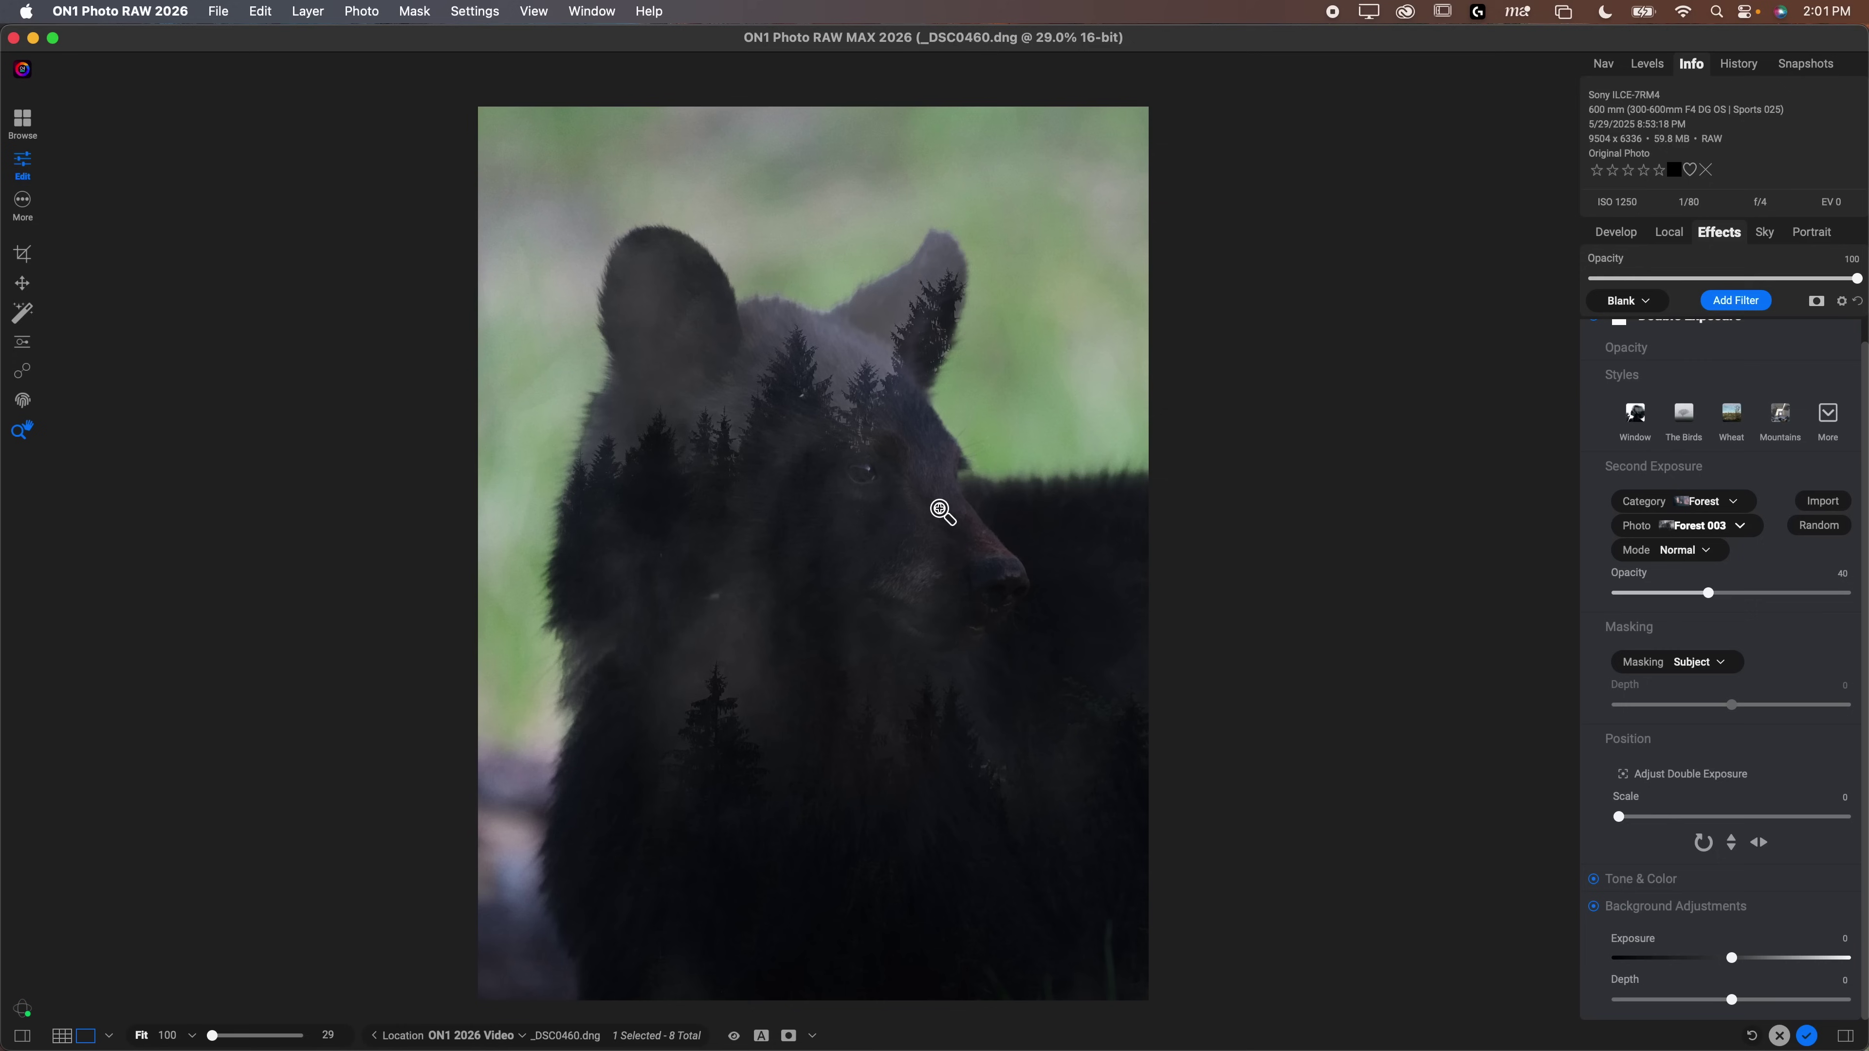
scroll(1589, 442, "up", 1)
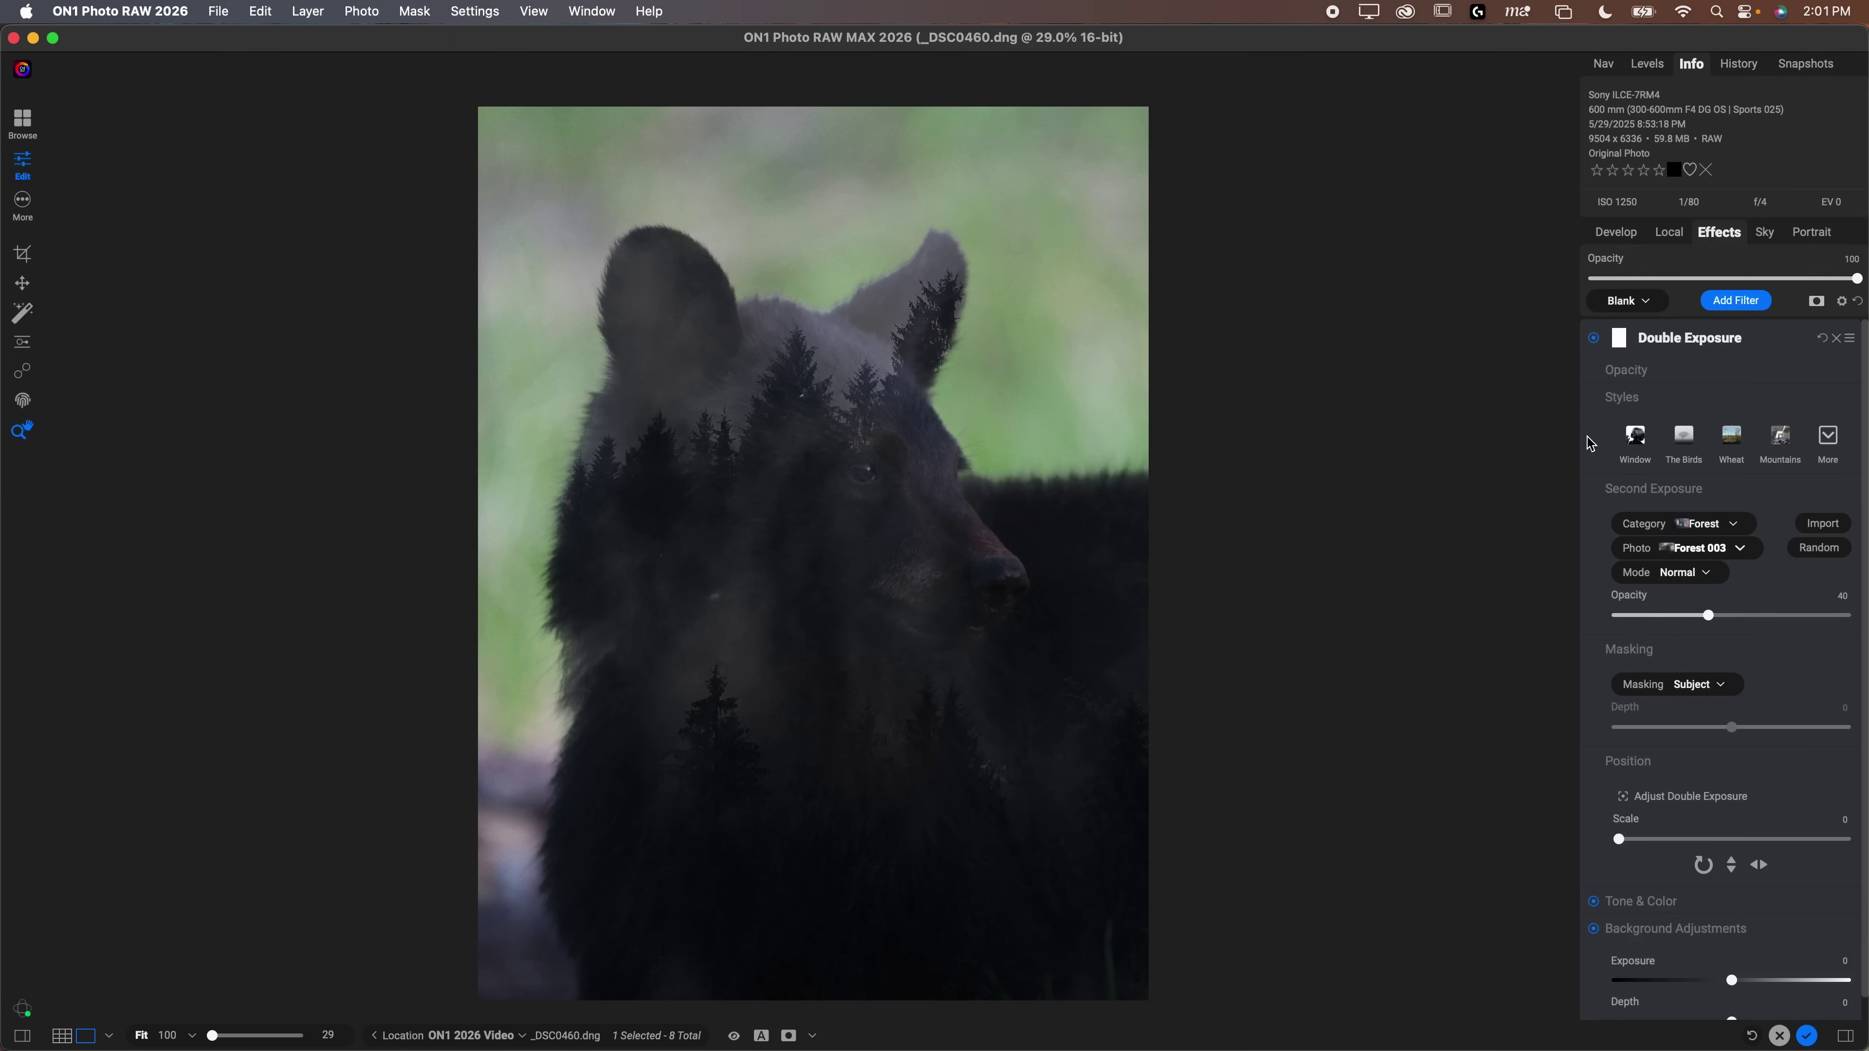
left_click(1594, 339)
left_click(1594, 340)
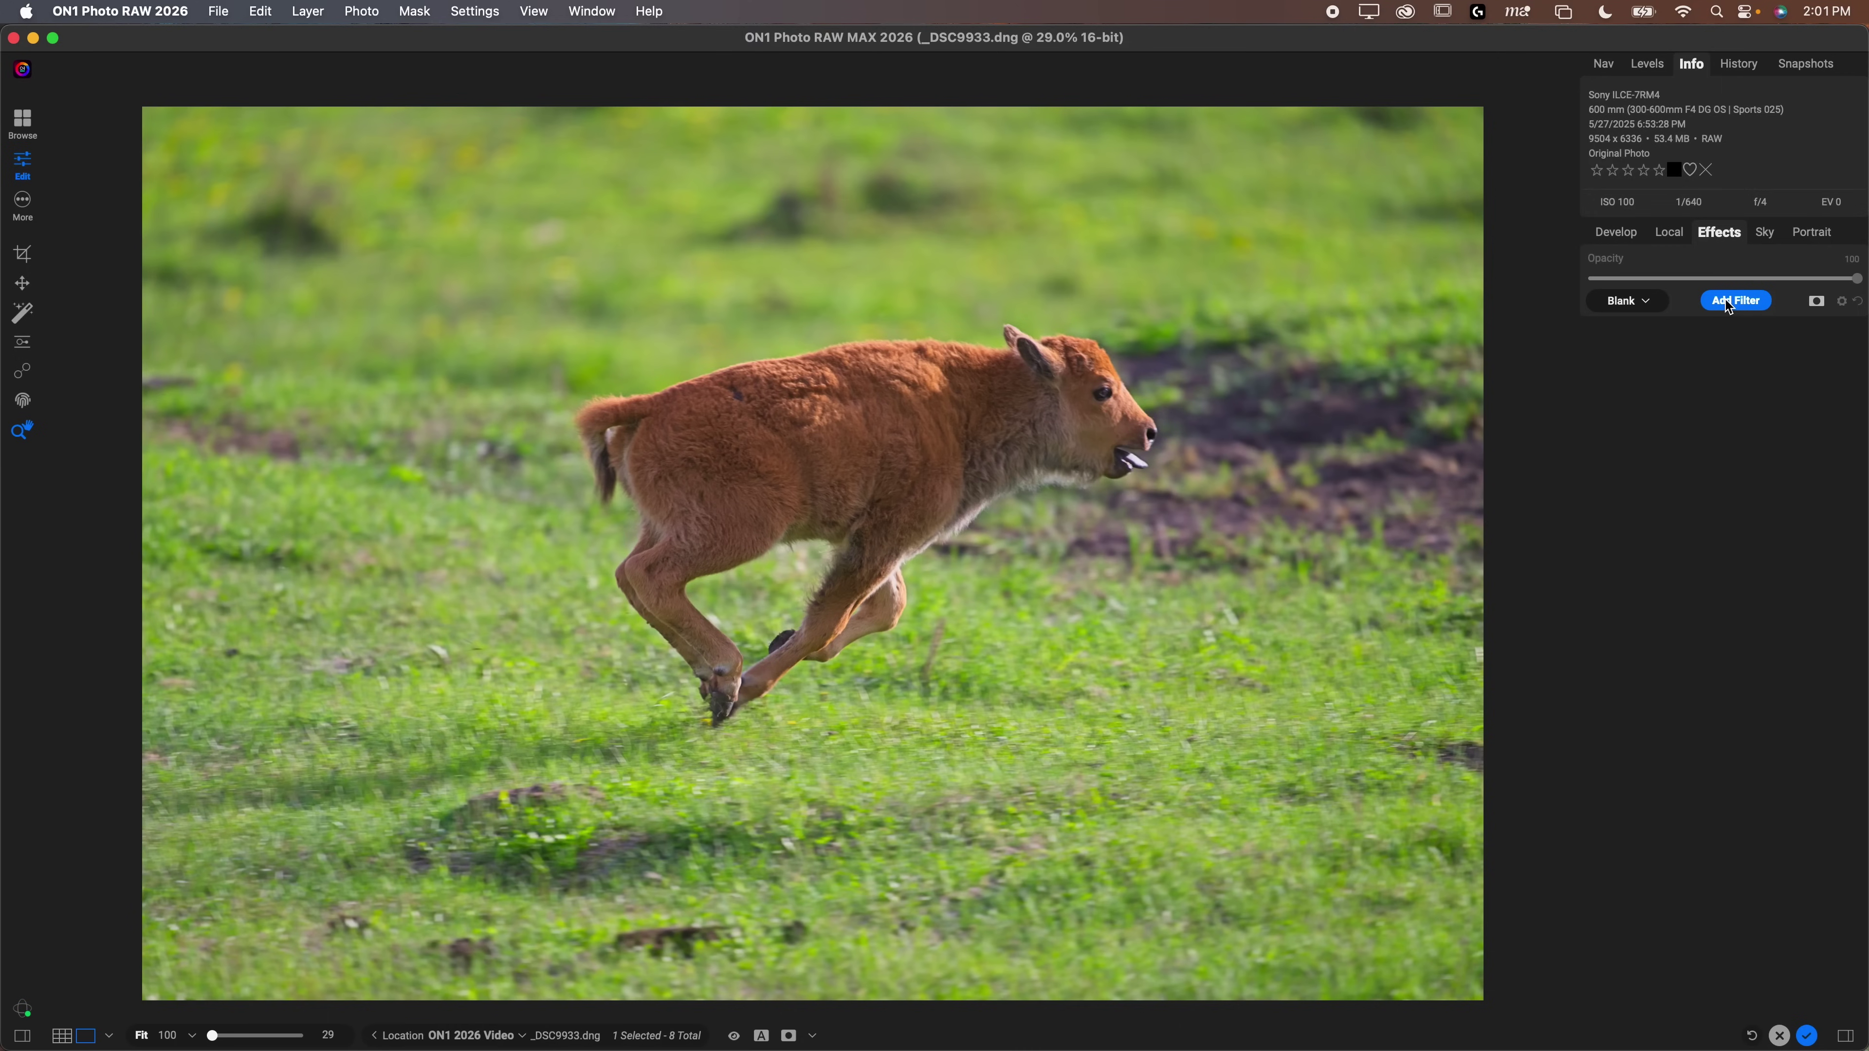
Add a Motion filter to the calf and try Pan, Zoom and Twist blurs at maximum
left_click(1728, 303)
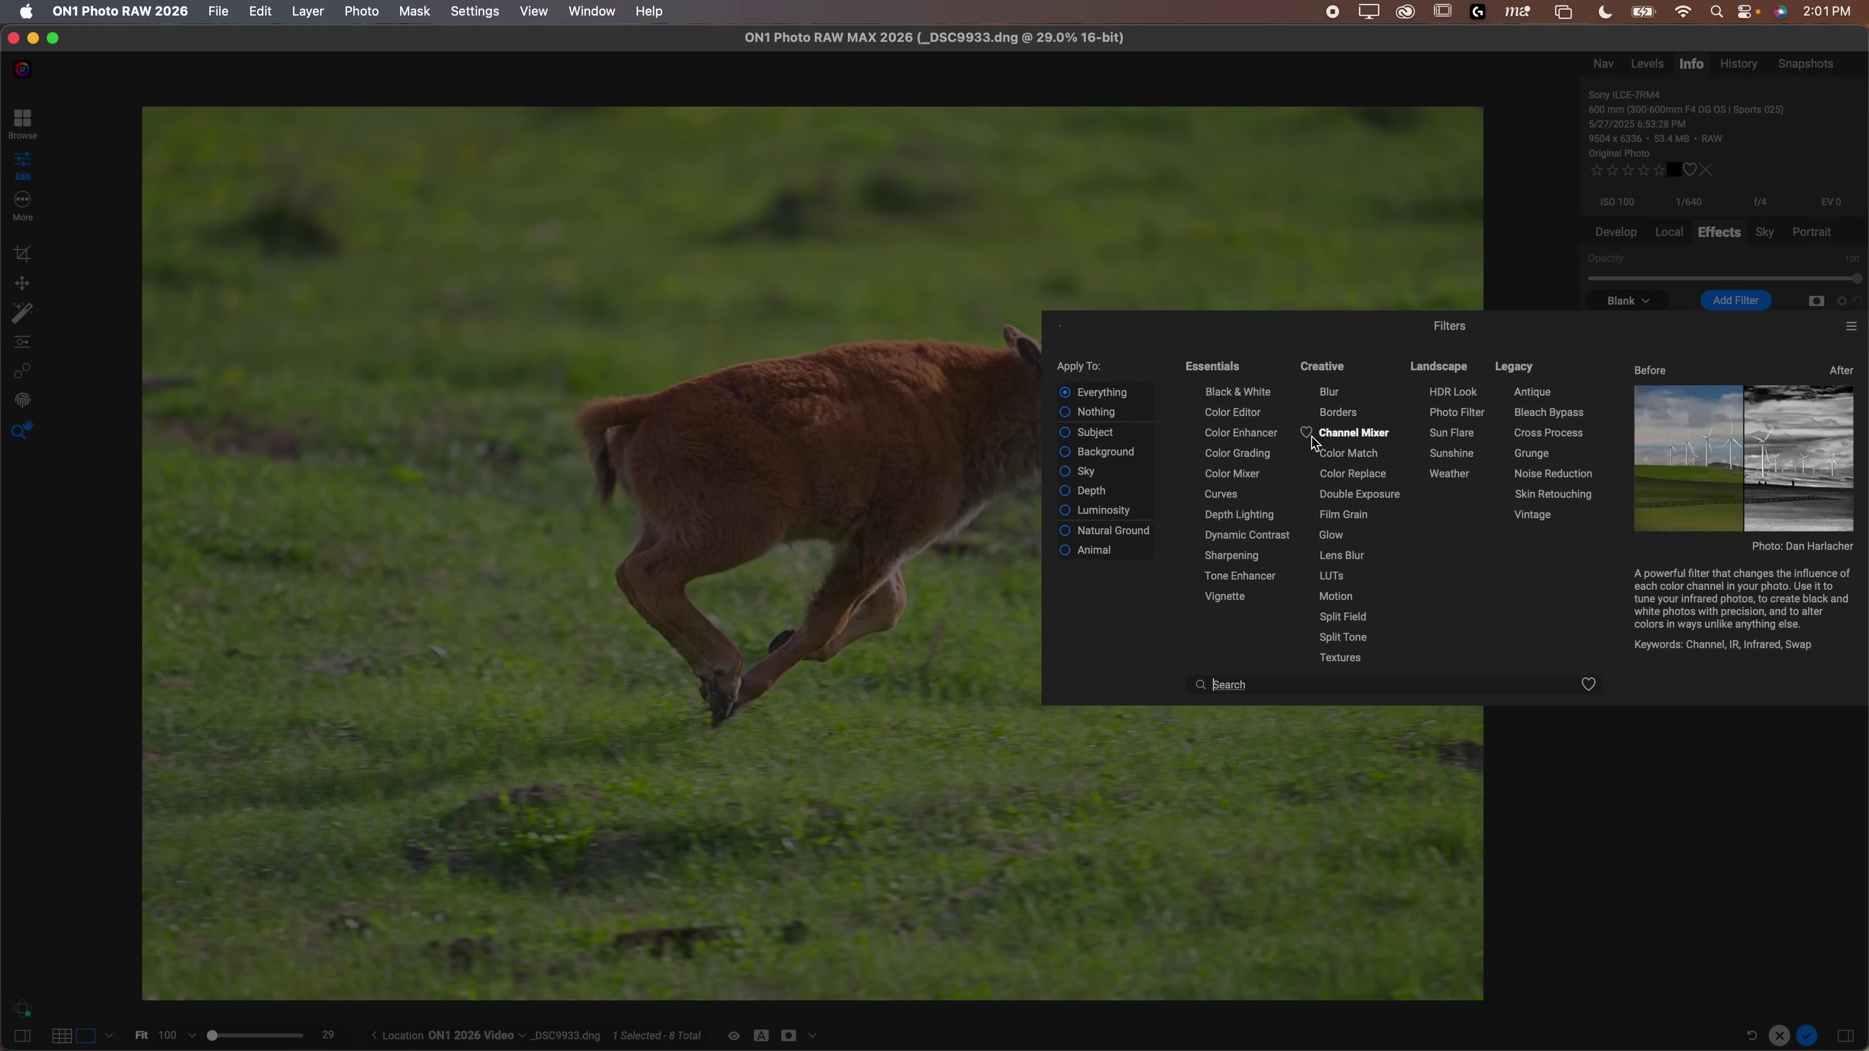
left_click(1342, 599)
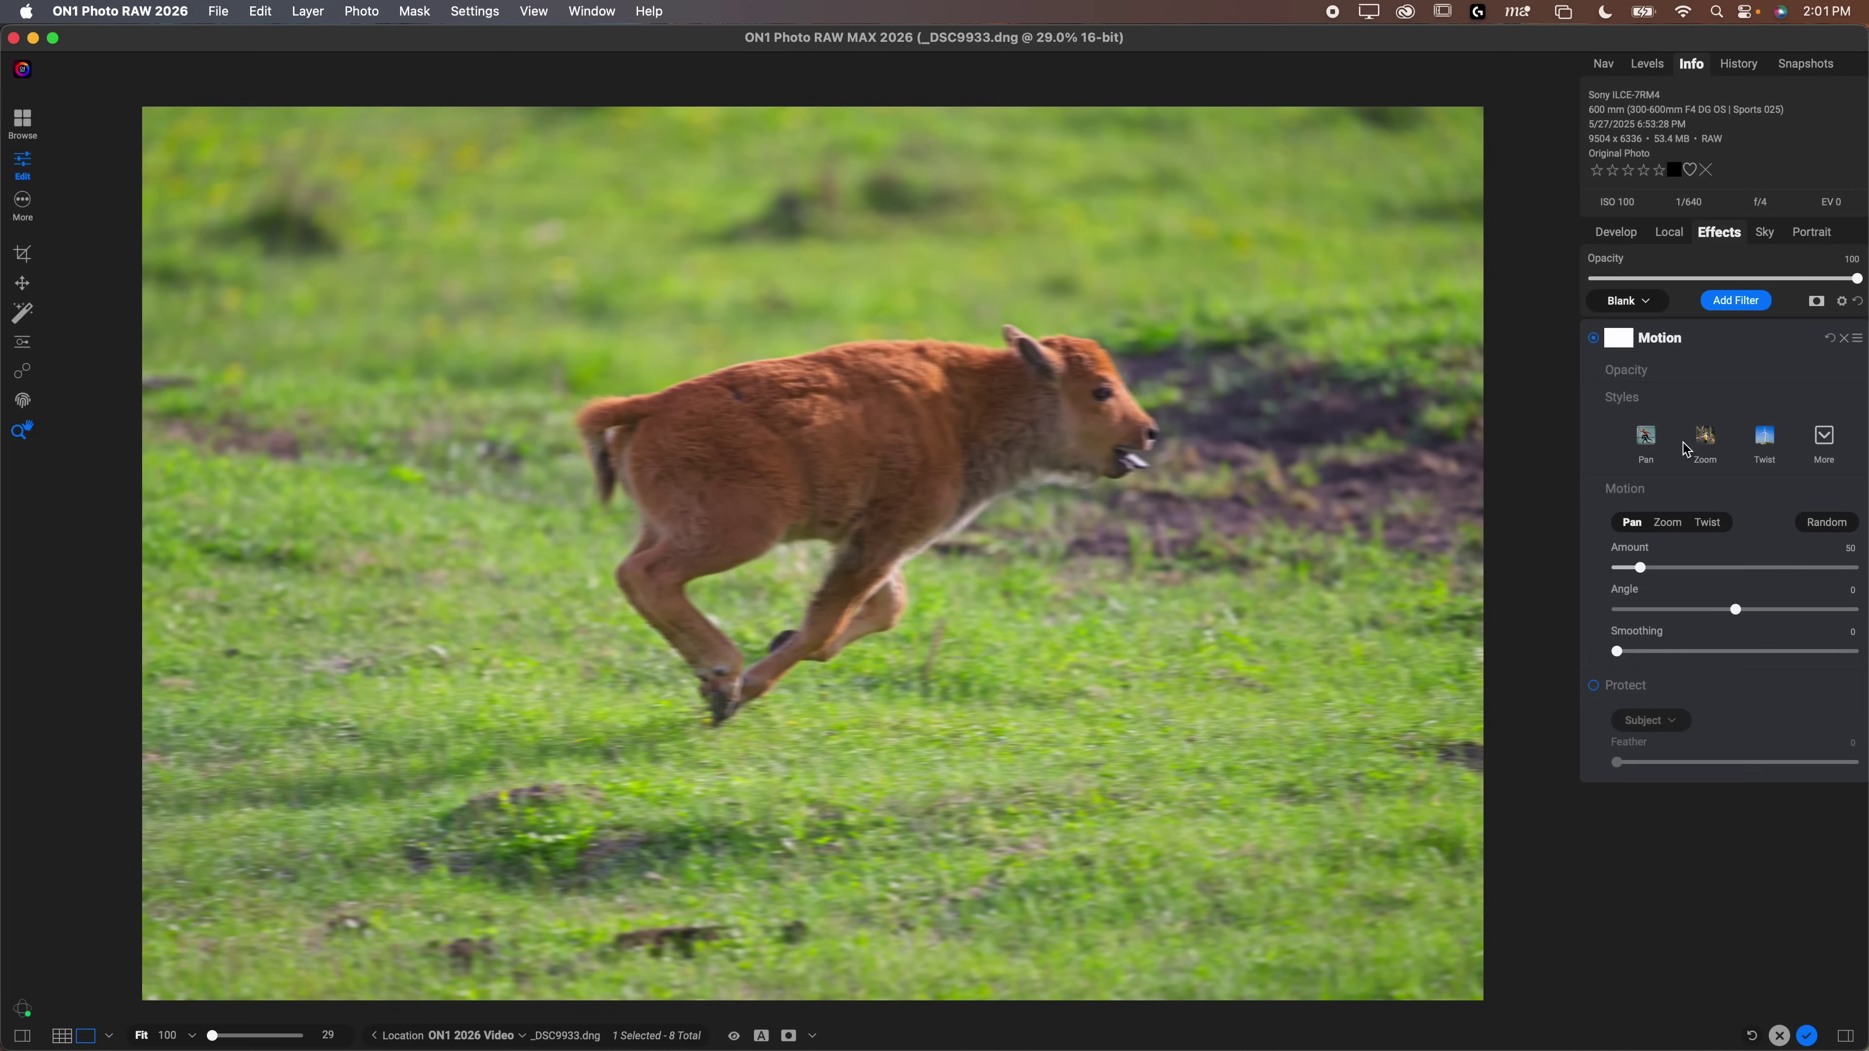
left_click_drag(1639, 567, 1854, 567)
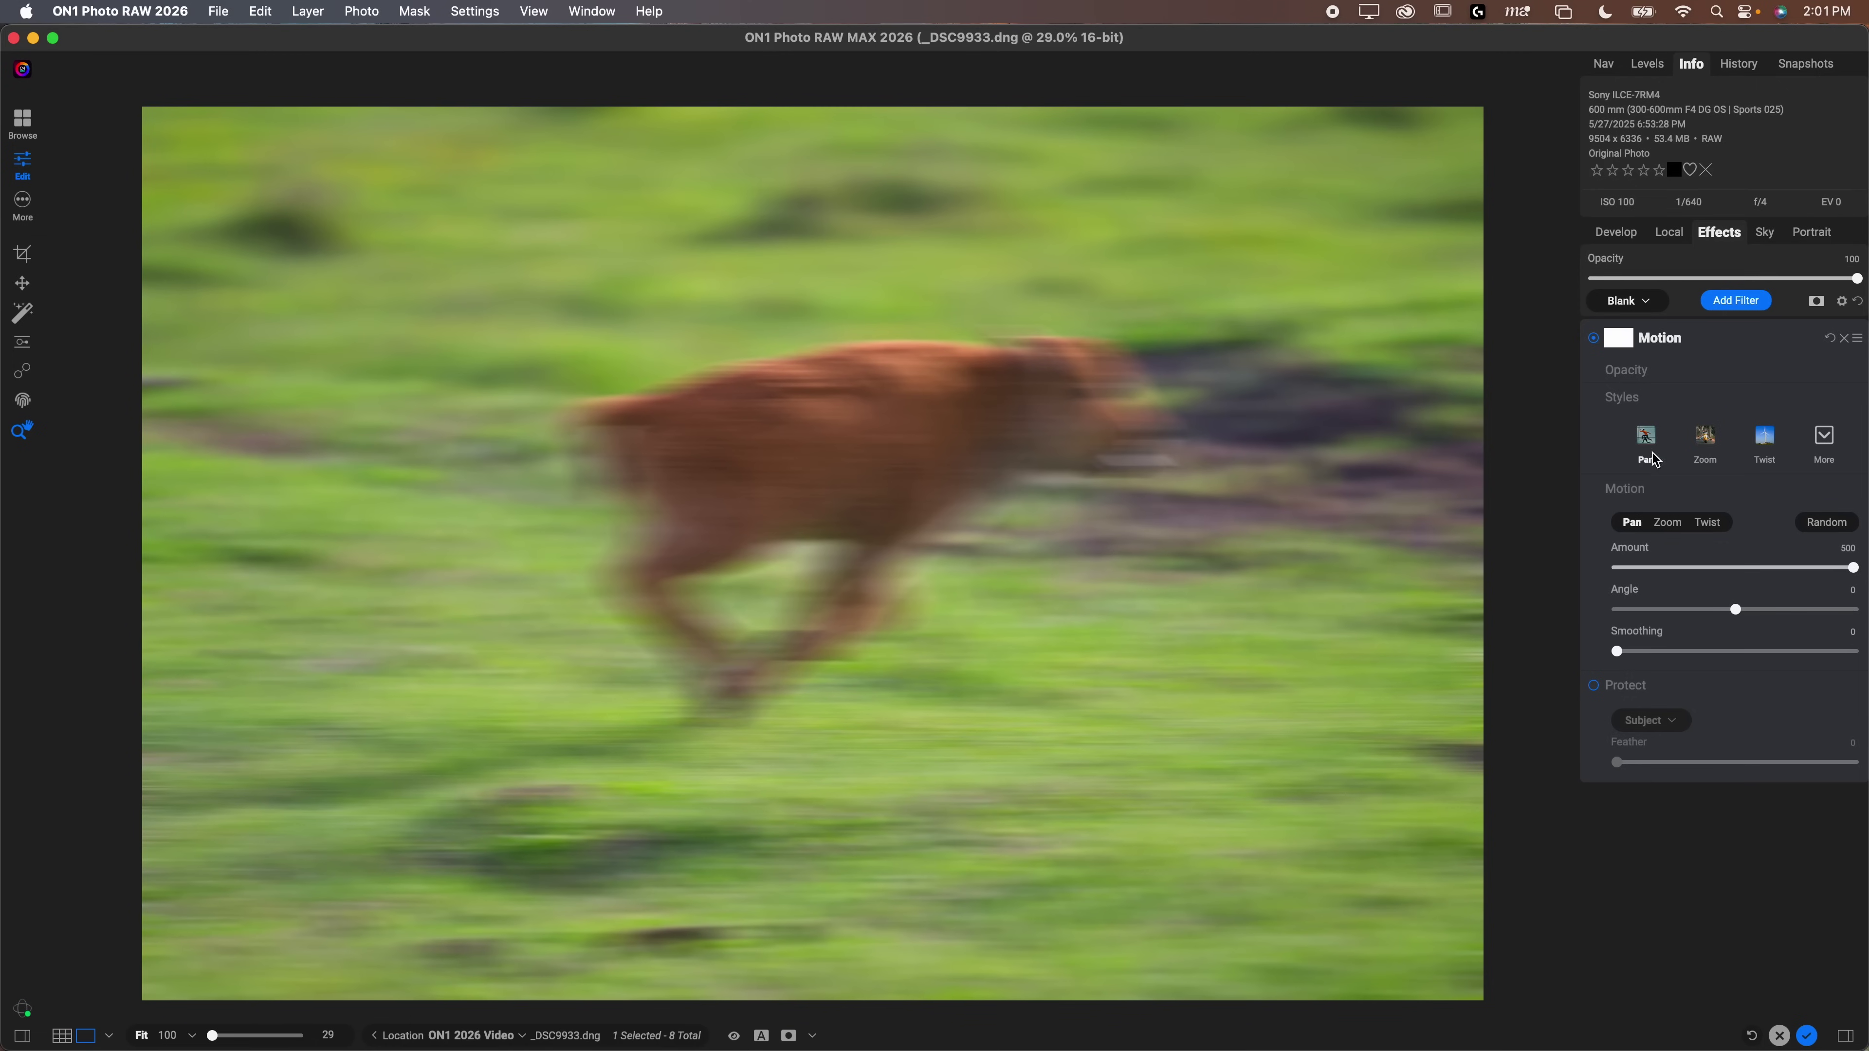
left_click(1713, 442)
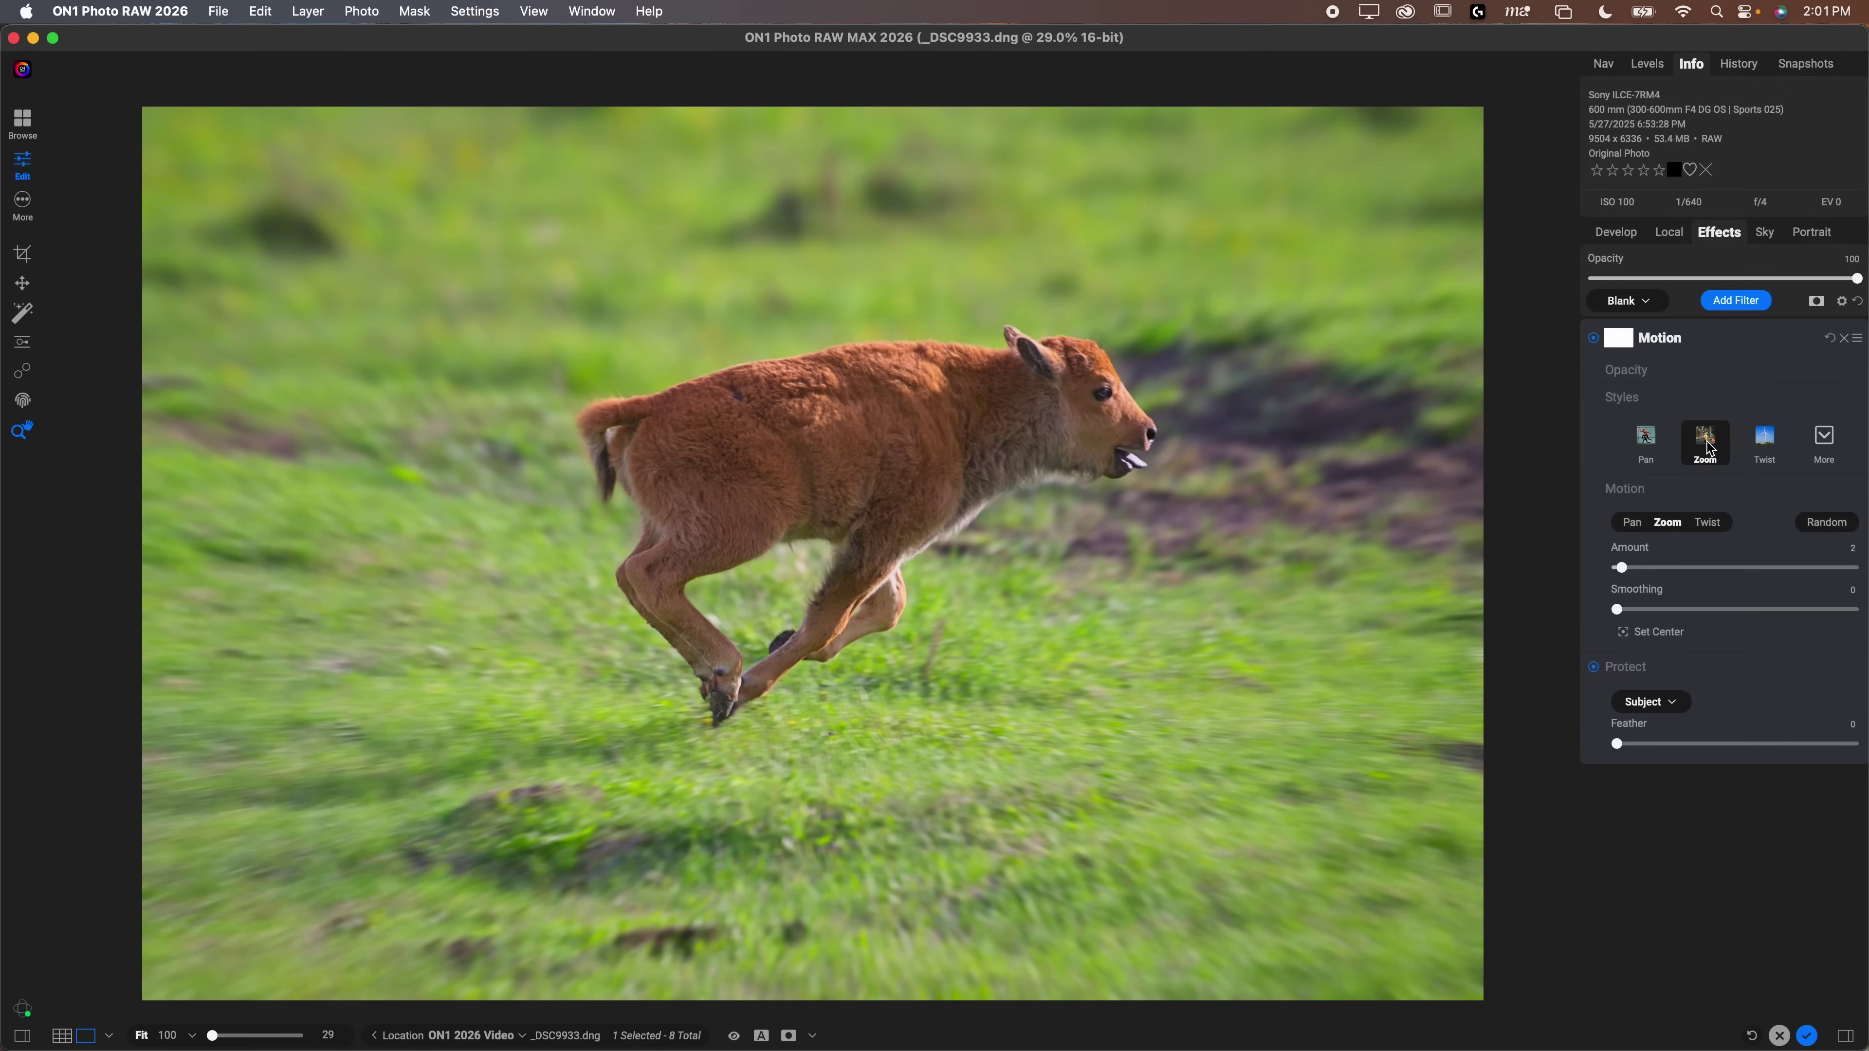
left_click_drag(1622, 568, 1853, 567)
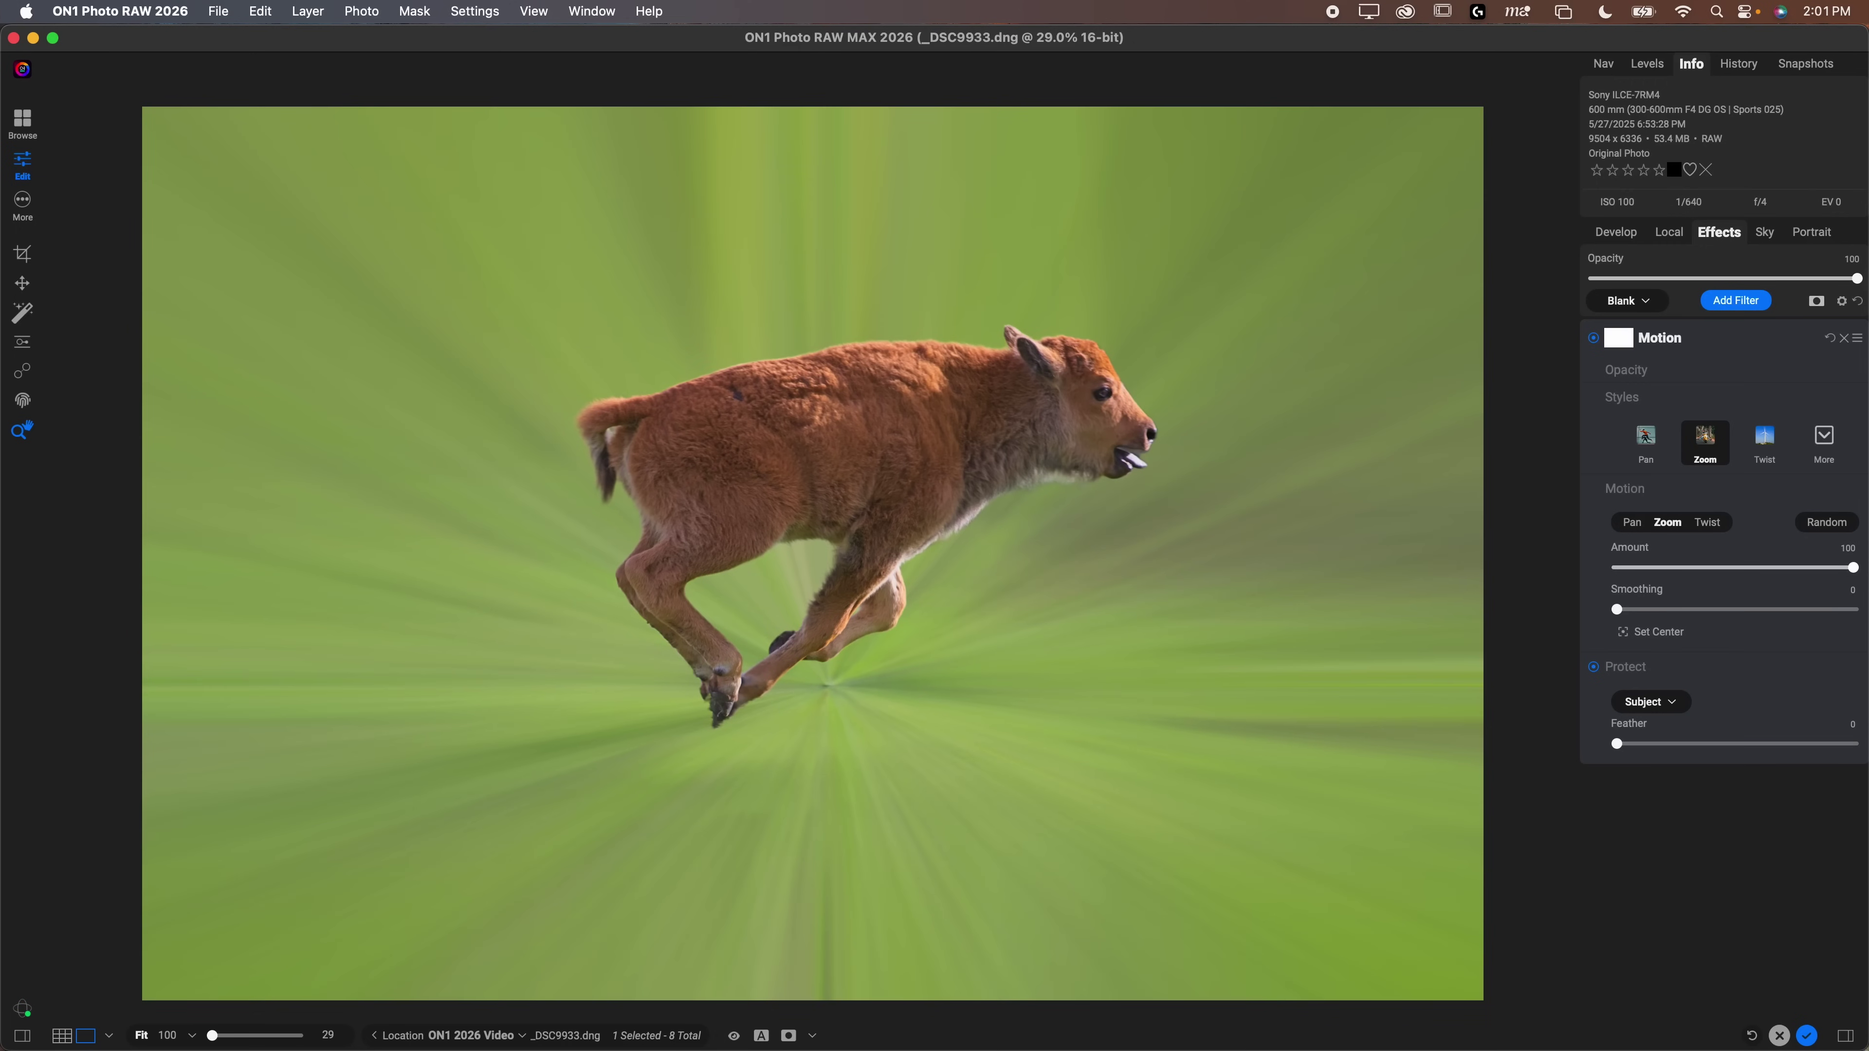
left_click(1764, 441)
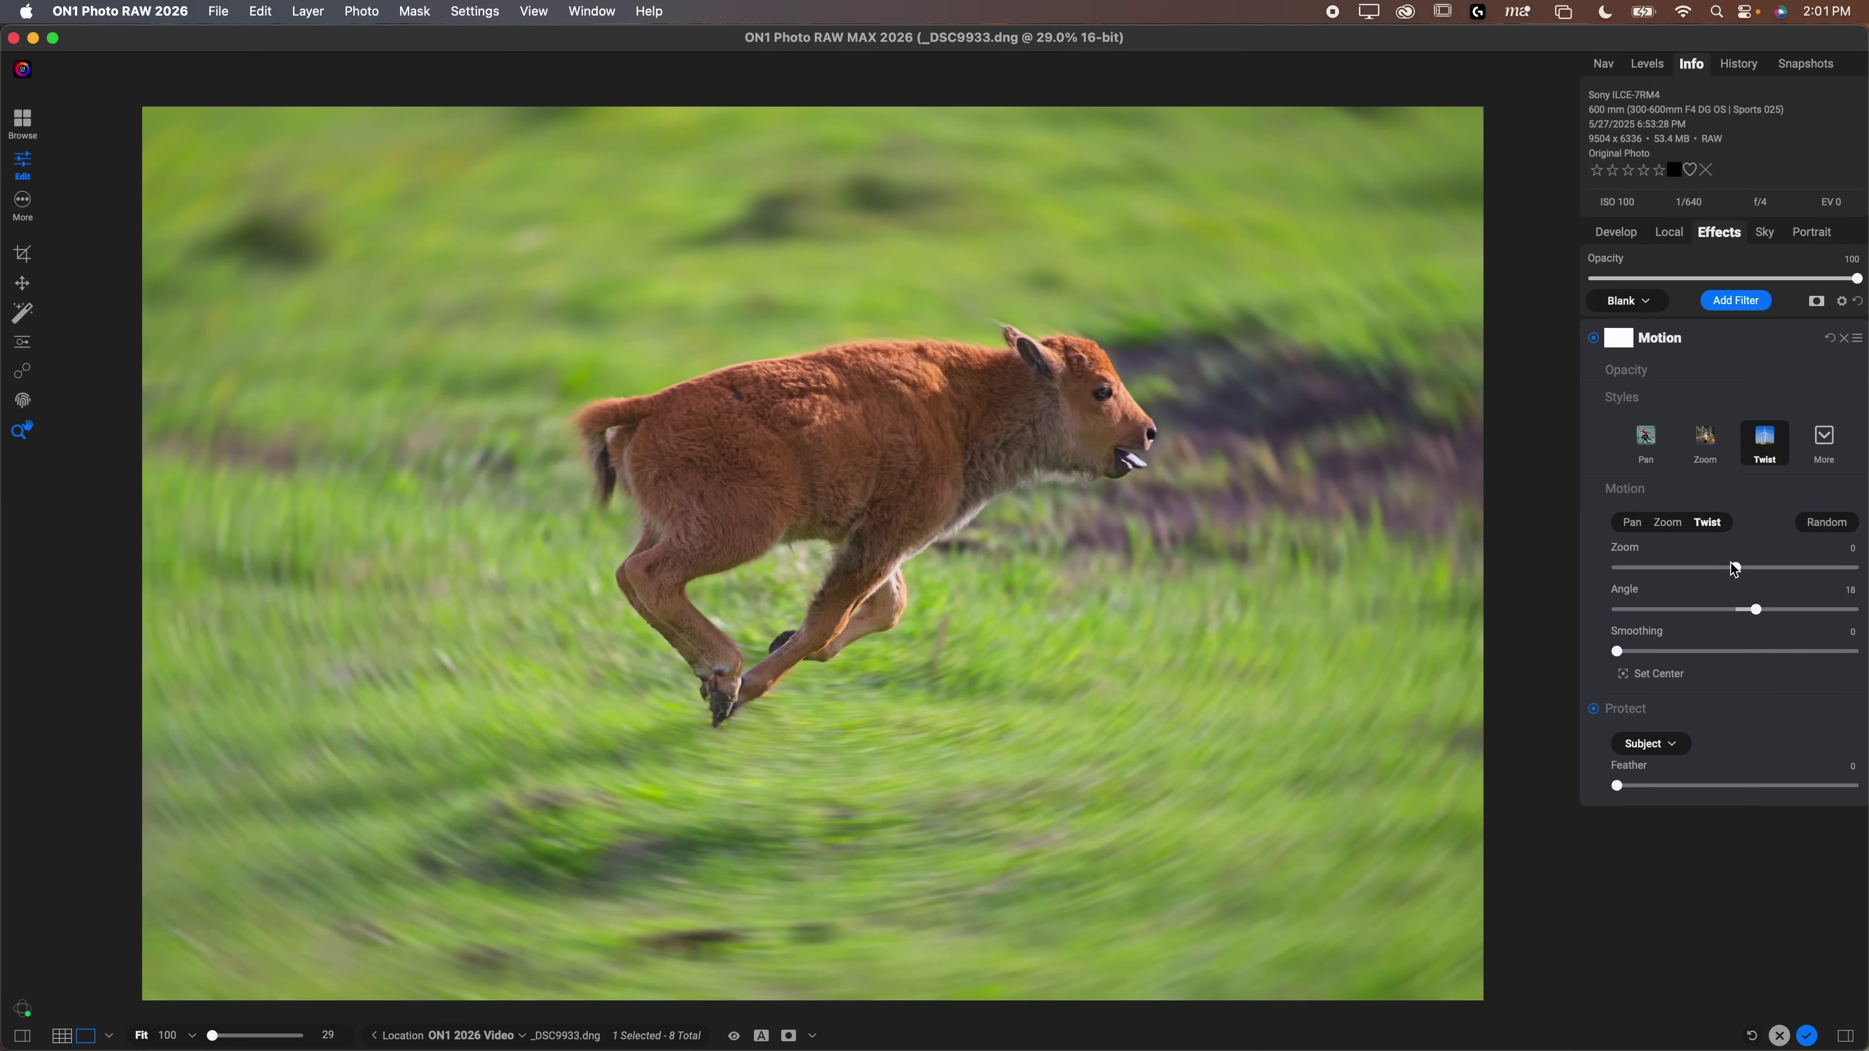
left_click_drag(1734, 567, 1854, 568)
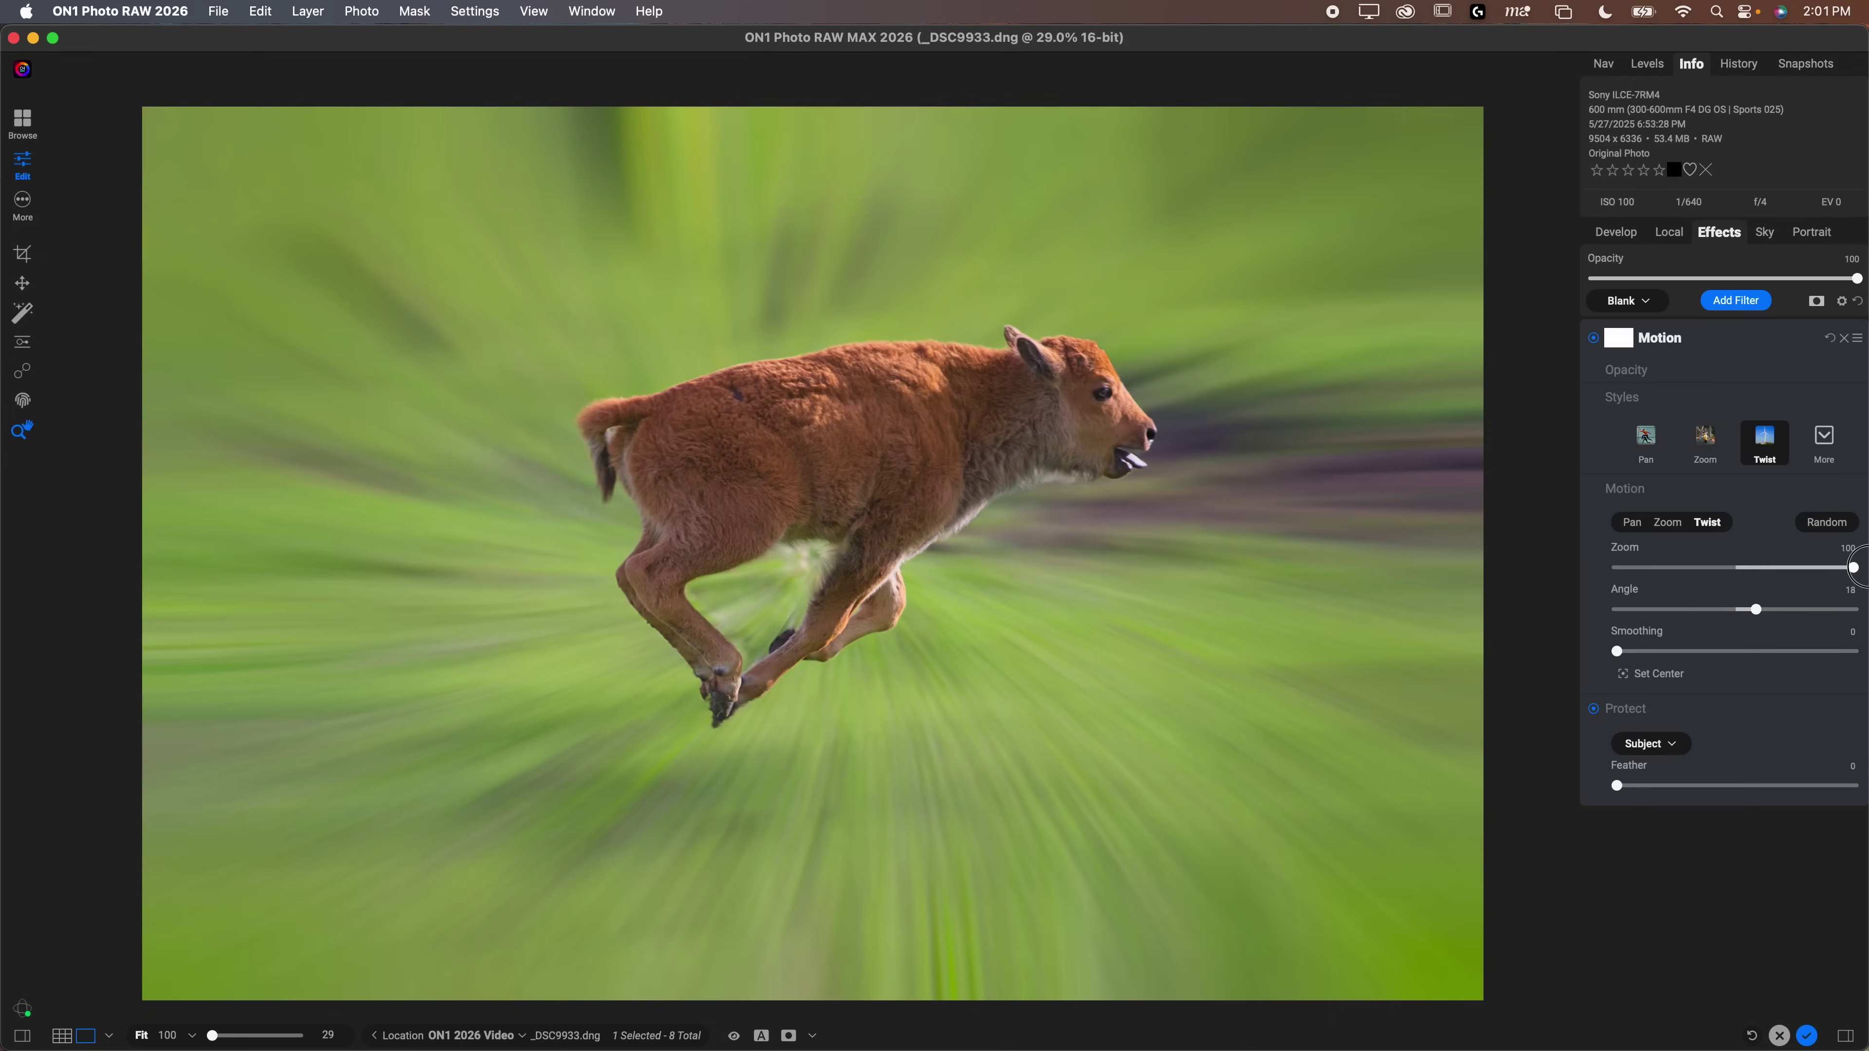
Apply the Fast Car motion style and raise Amount to 369
left_click(1823, 456)
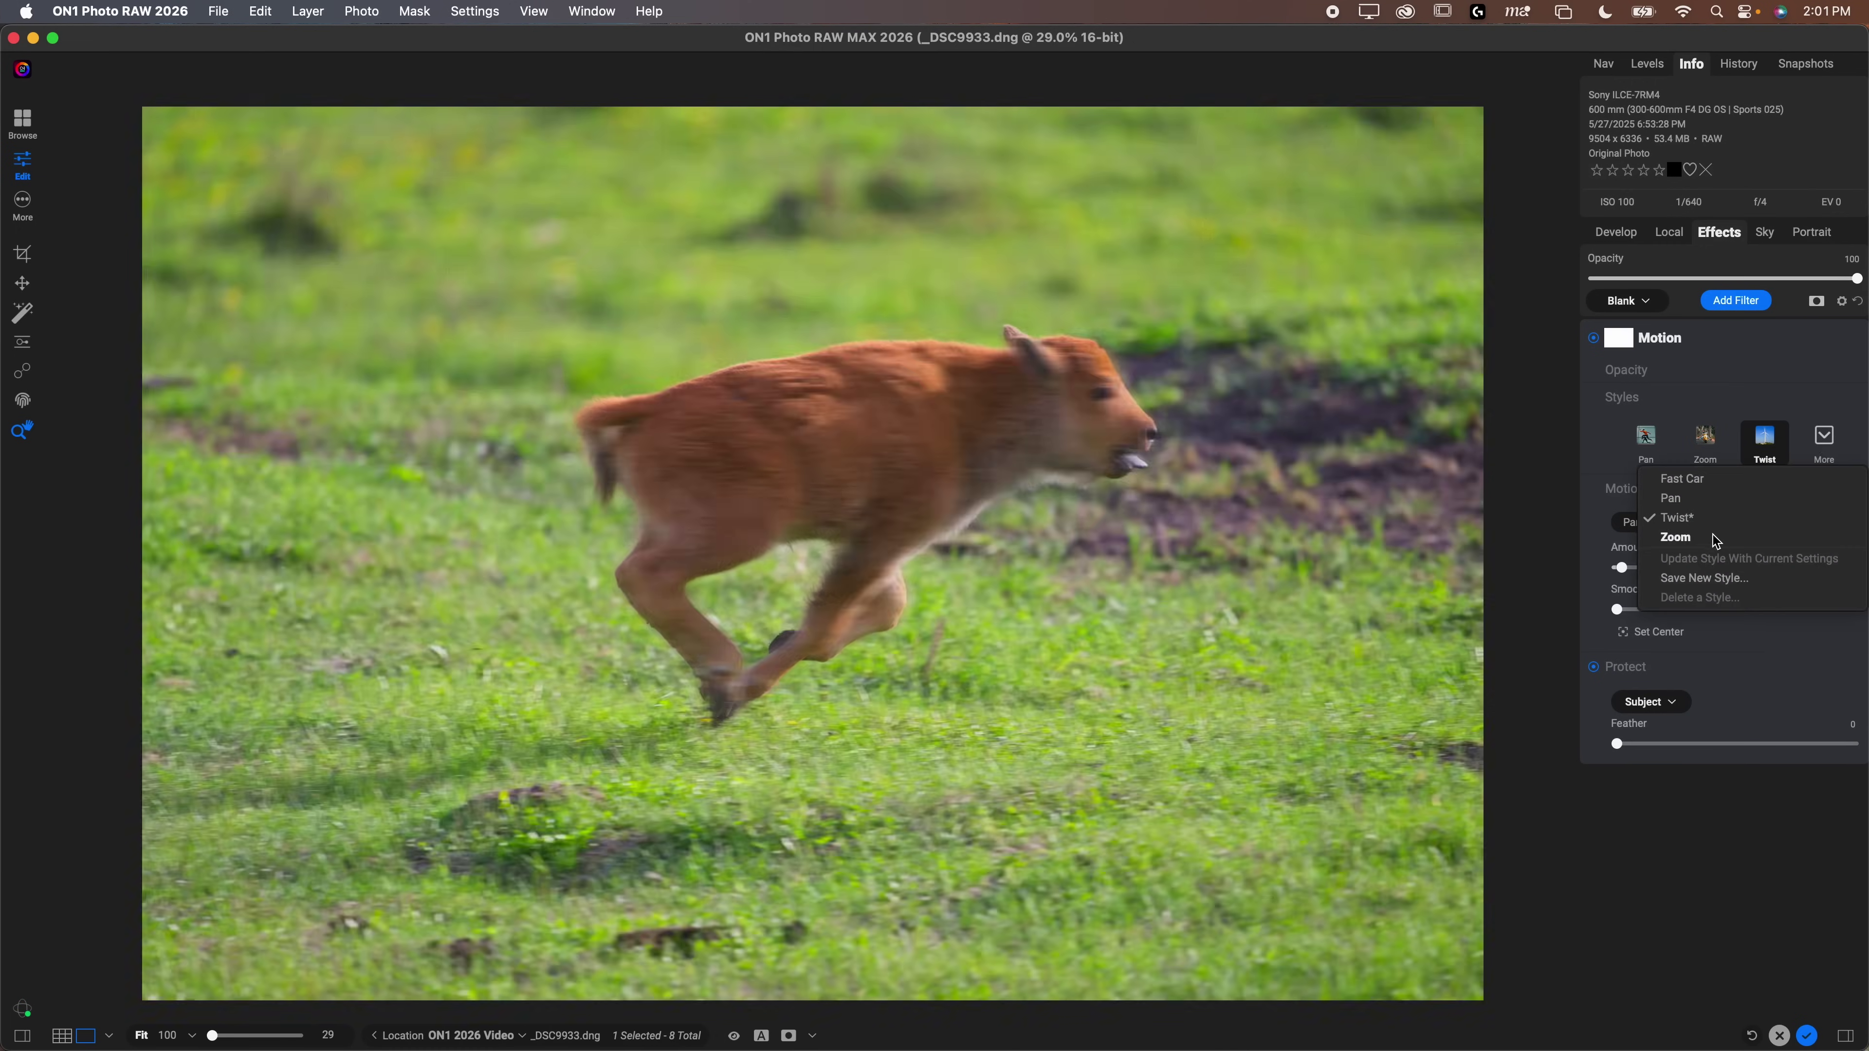
left_click(1682, 479)
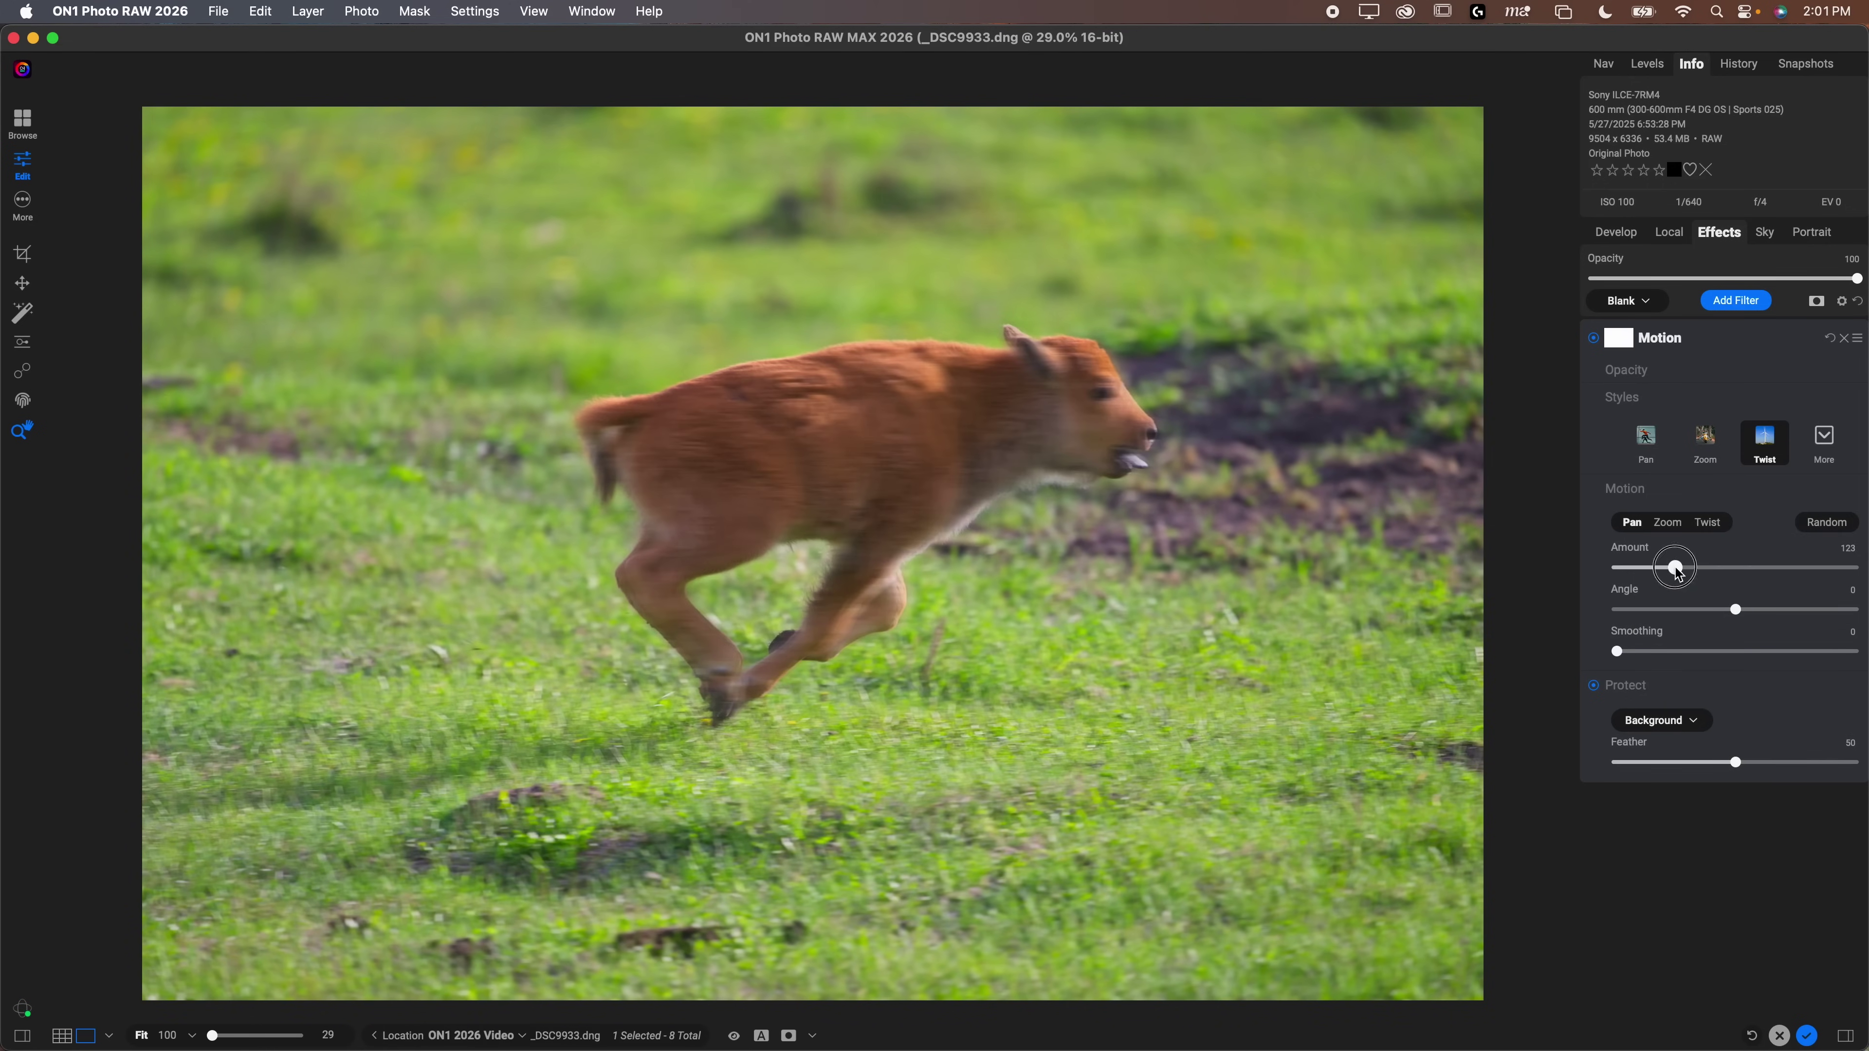
left_click_drag(1675, 568, 1792, 566)
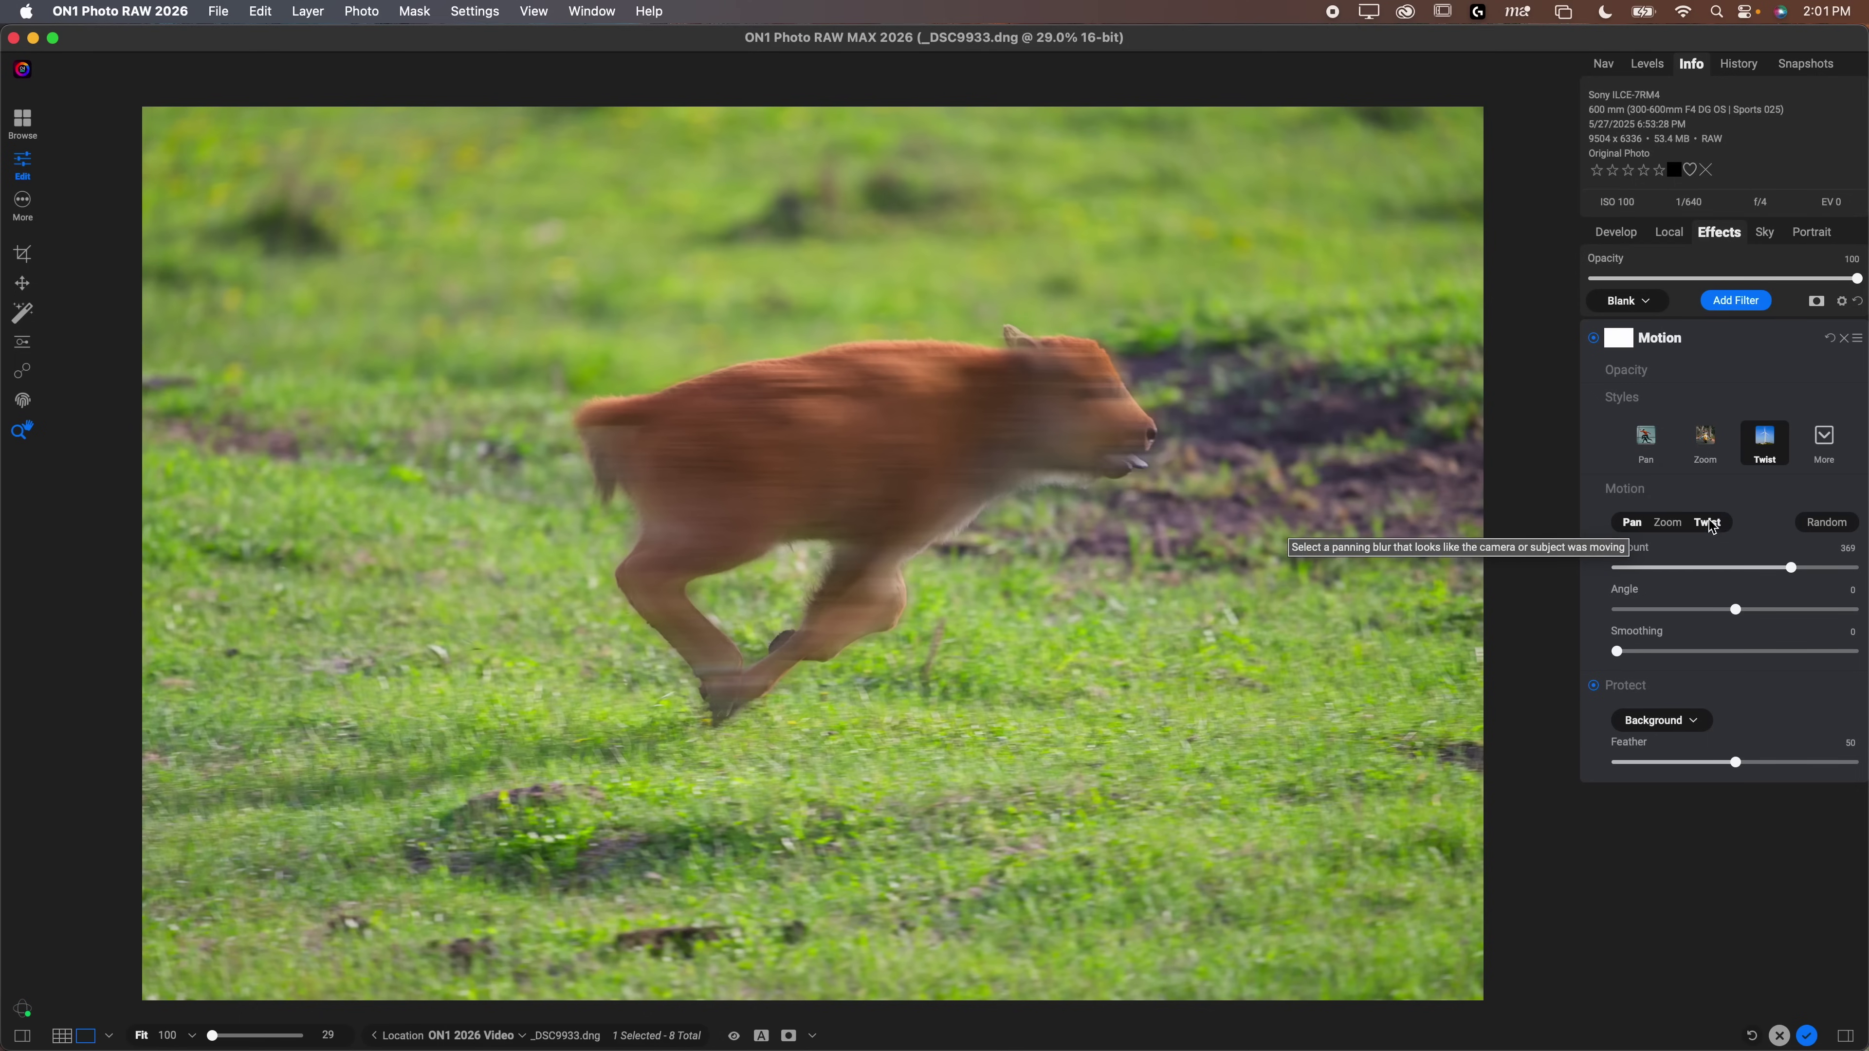
Switch the blur to a full-strength pan with Motion Angle -2 and Feather 16
left_click(1646, 440)
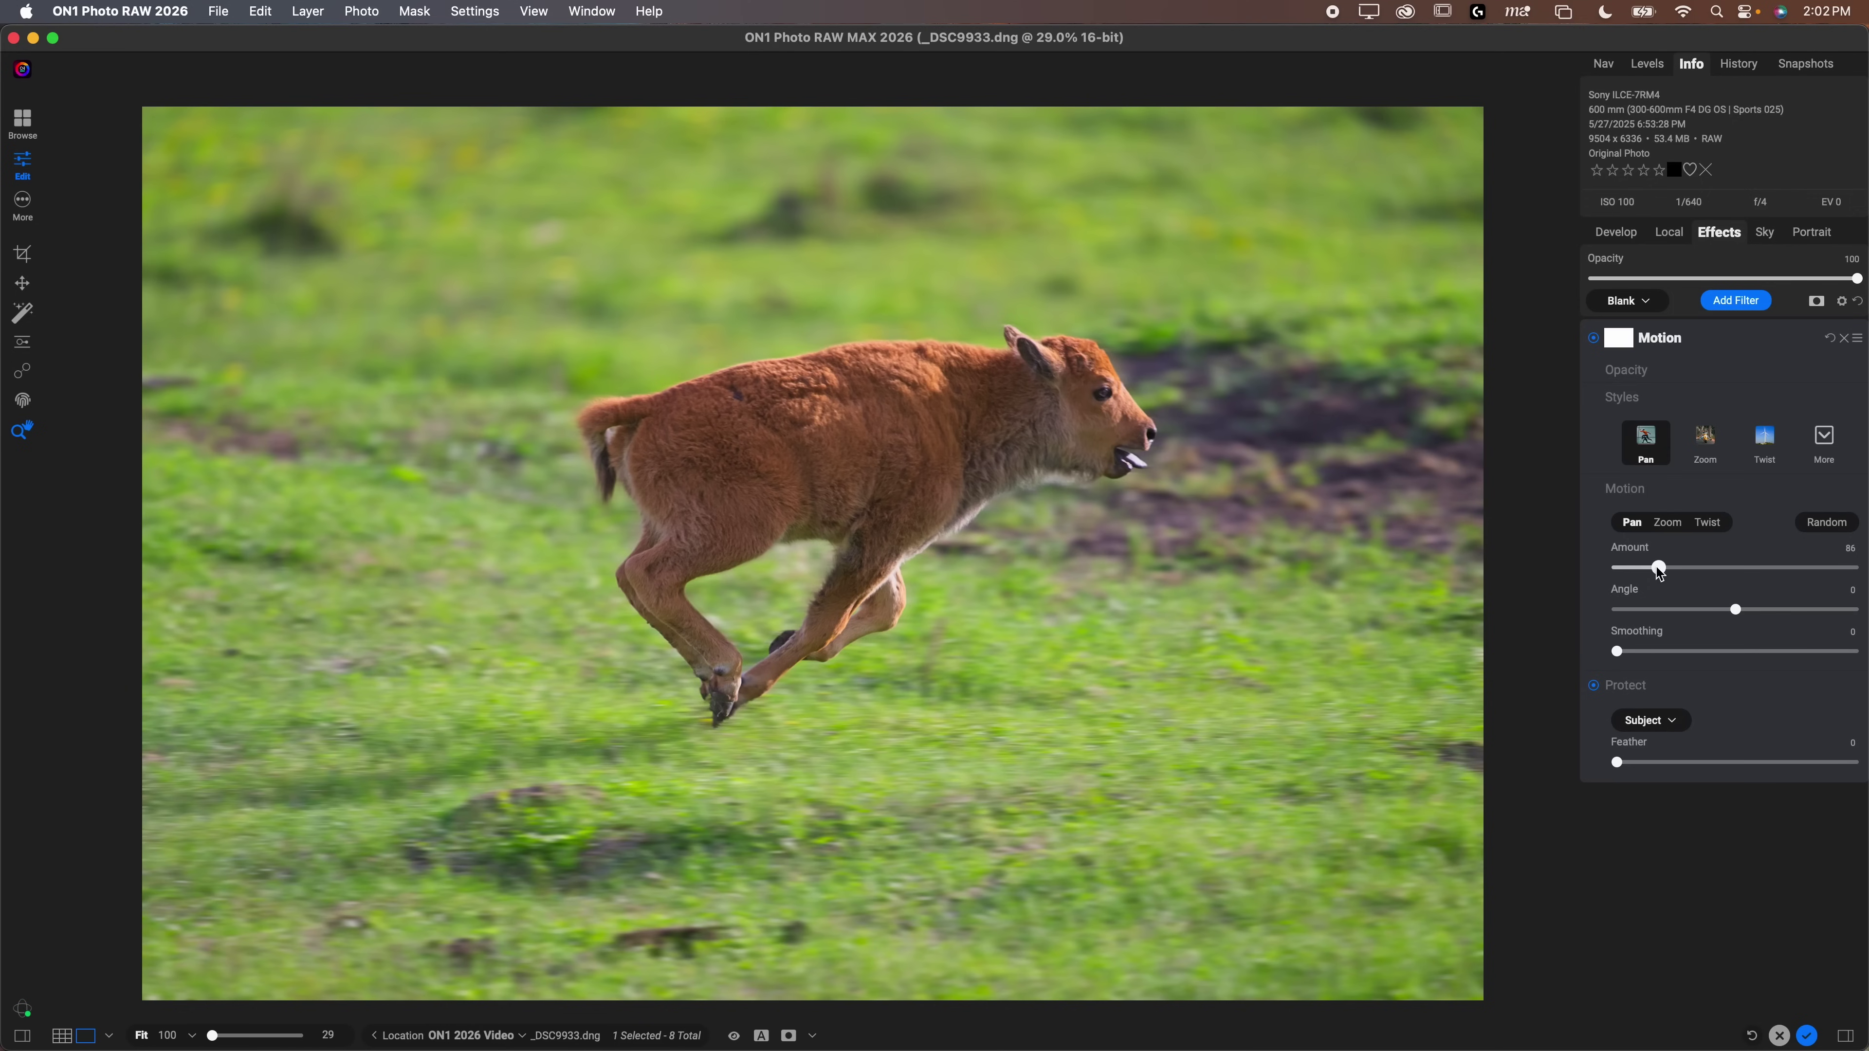
left_click_drag(1657, 567, 1853, 567)
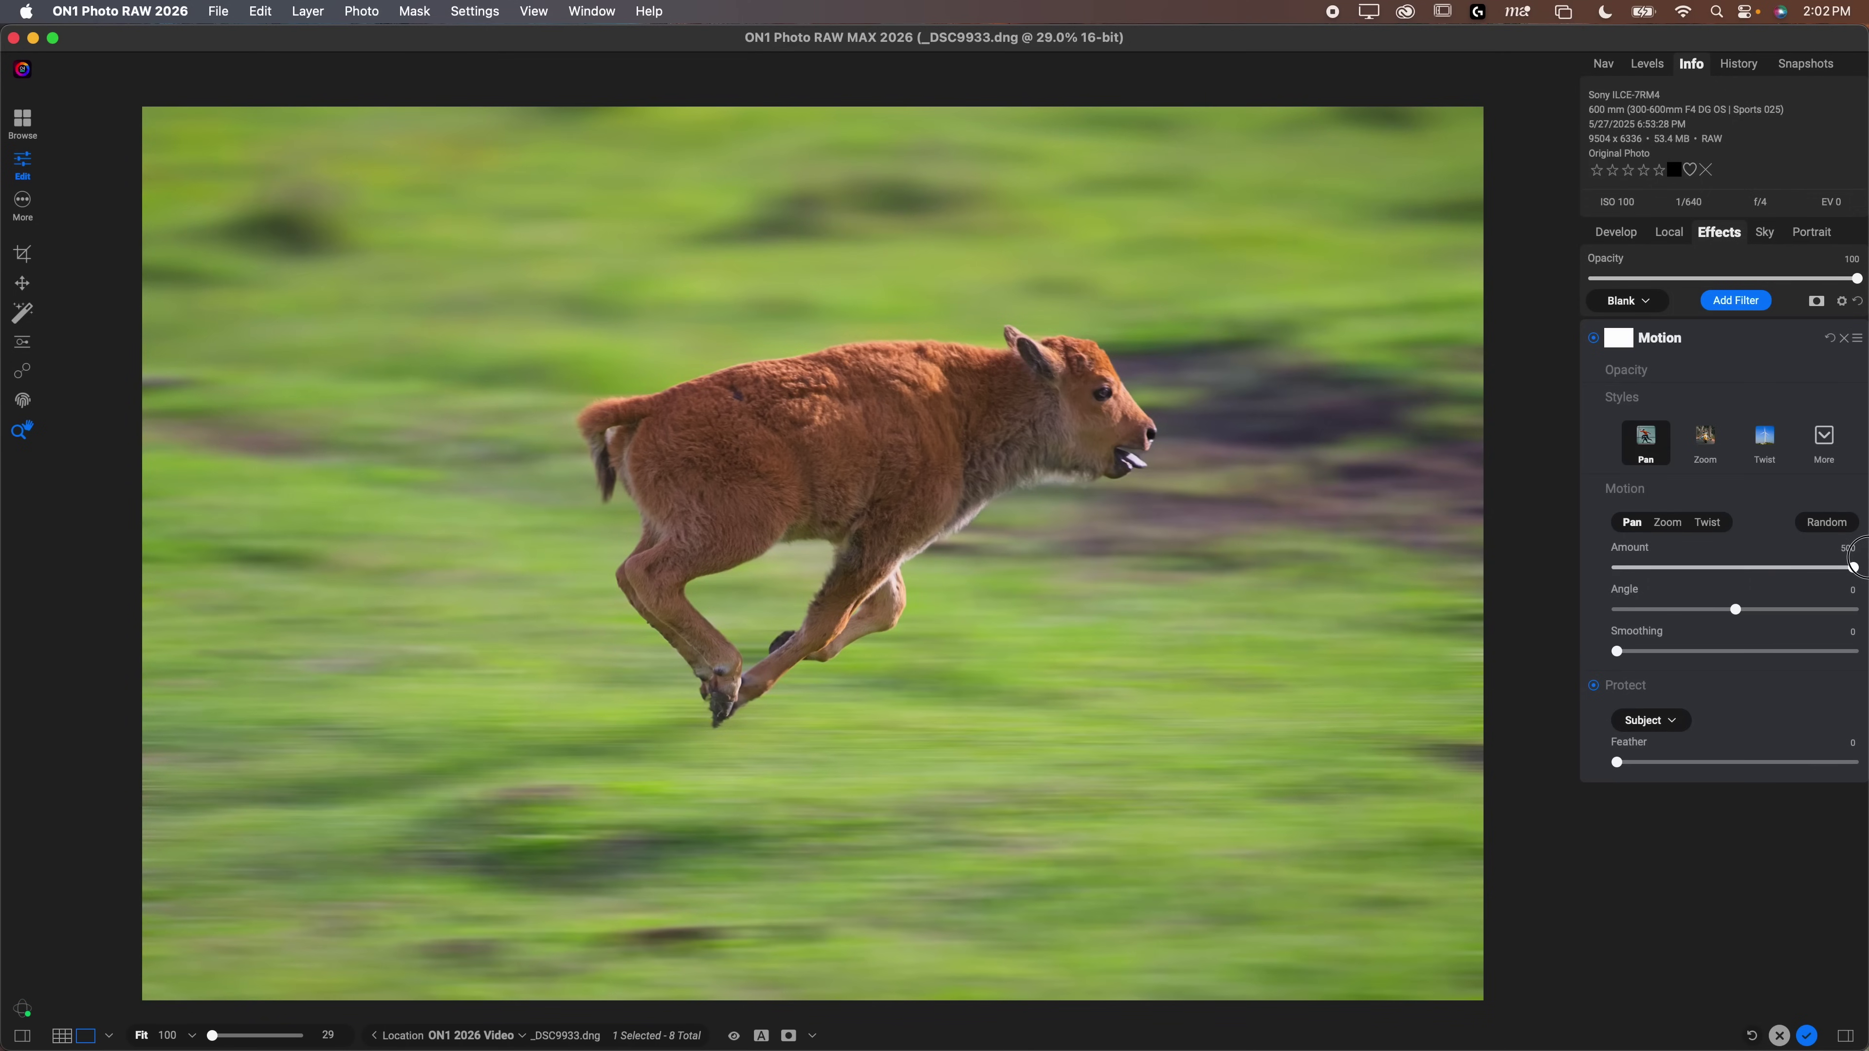
mouse_move(1738, 614)
left_mouse_down()
mouse_move(1634, 619)
mouse_move(1734, 615)
left_mouse_up()
left_click_drag(1618, 652, 1569, 652)
mouse_move(1618, 763)
left_mouse_down()
mouse_move(1836, 763)
mouse_move(1654, 762)
left_mouse_up()
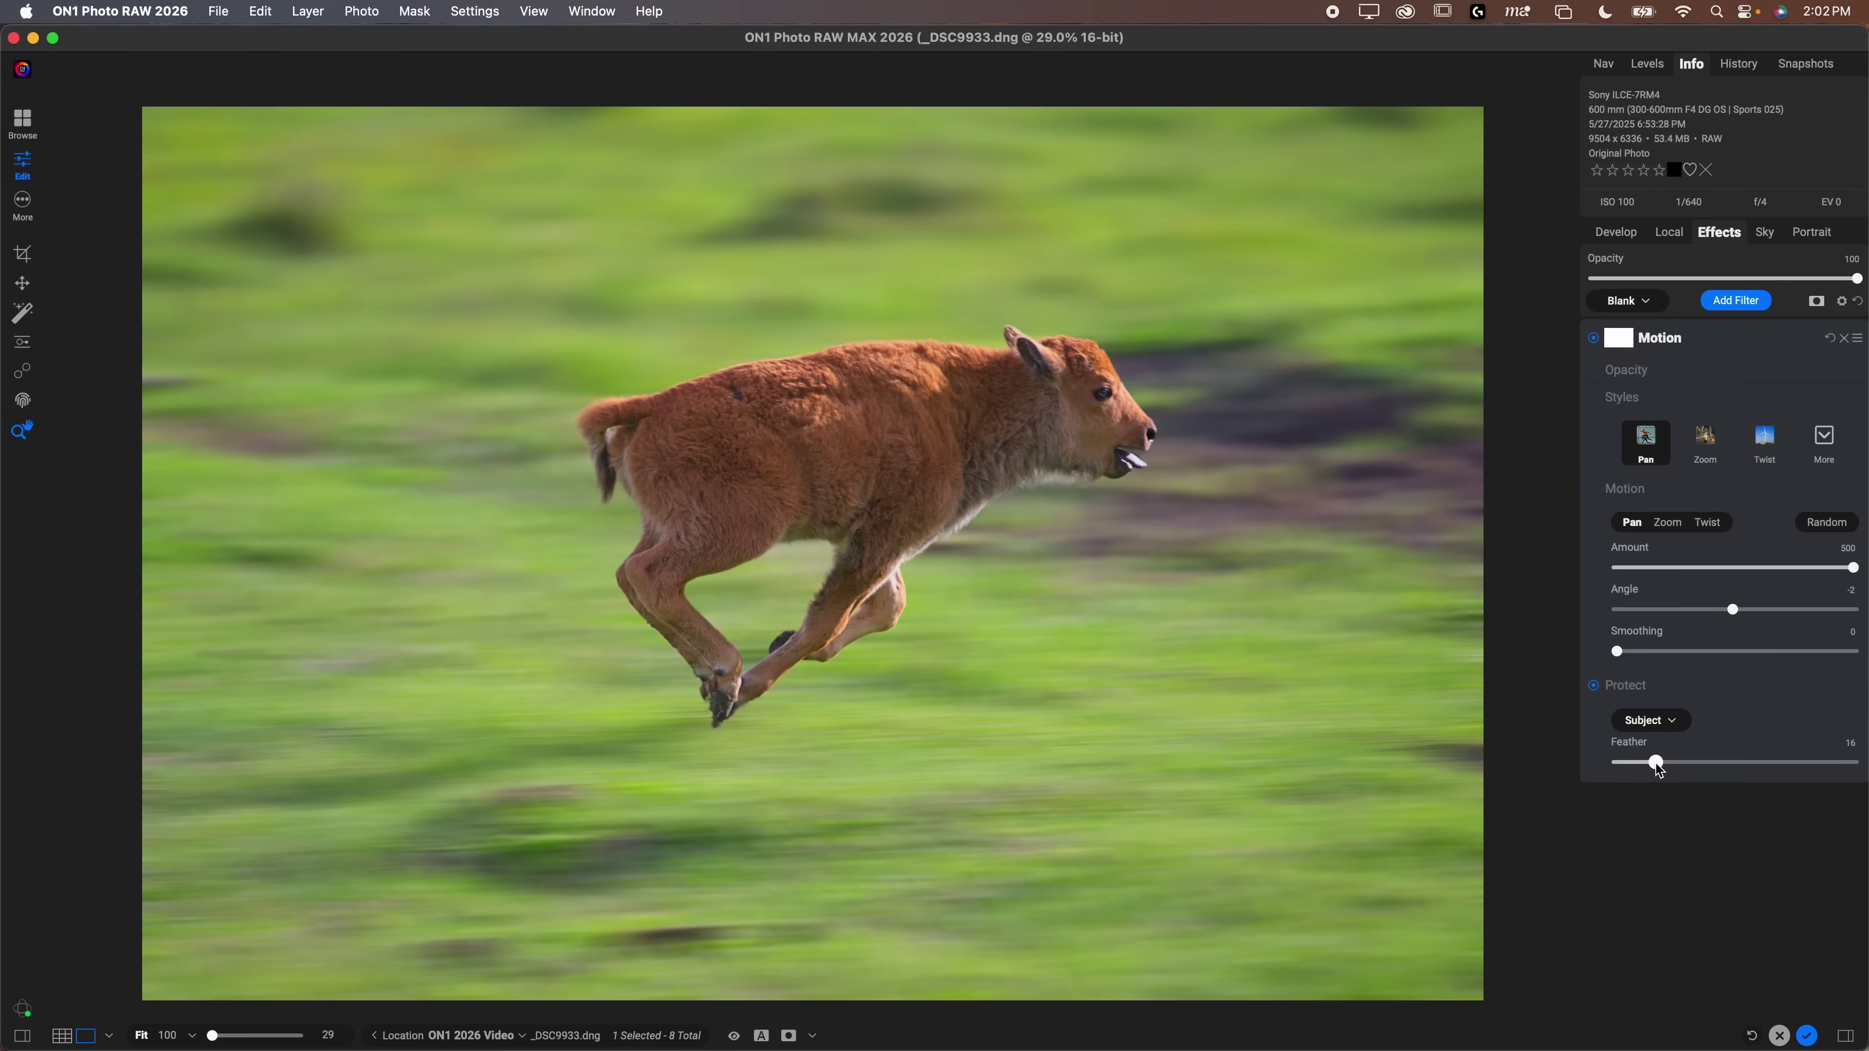
Try protecting the background, revert to Protect Subject, then compare the blur off and on
left_click(1670, 727)
left_click(1659, 733)
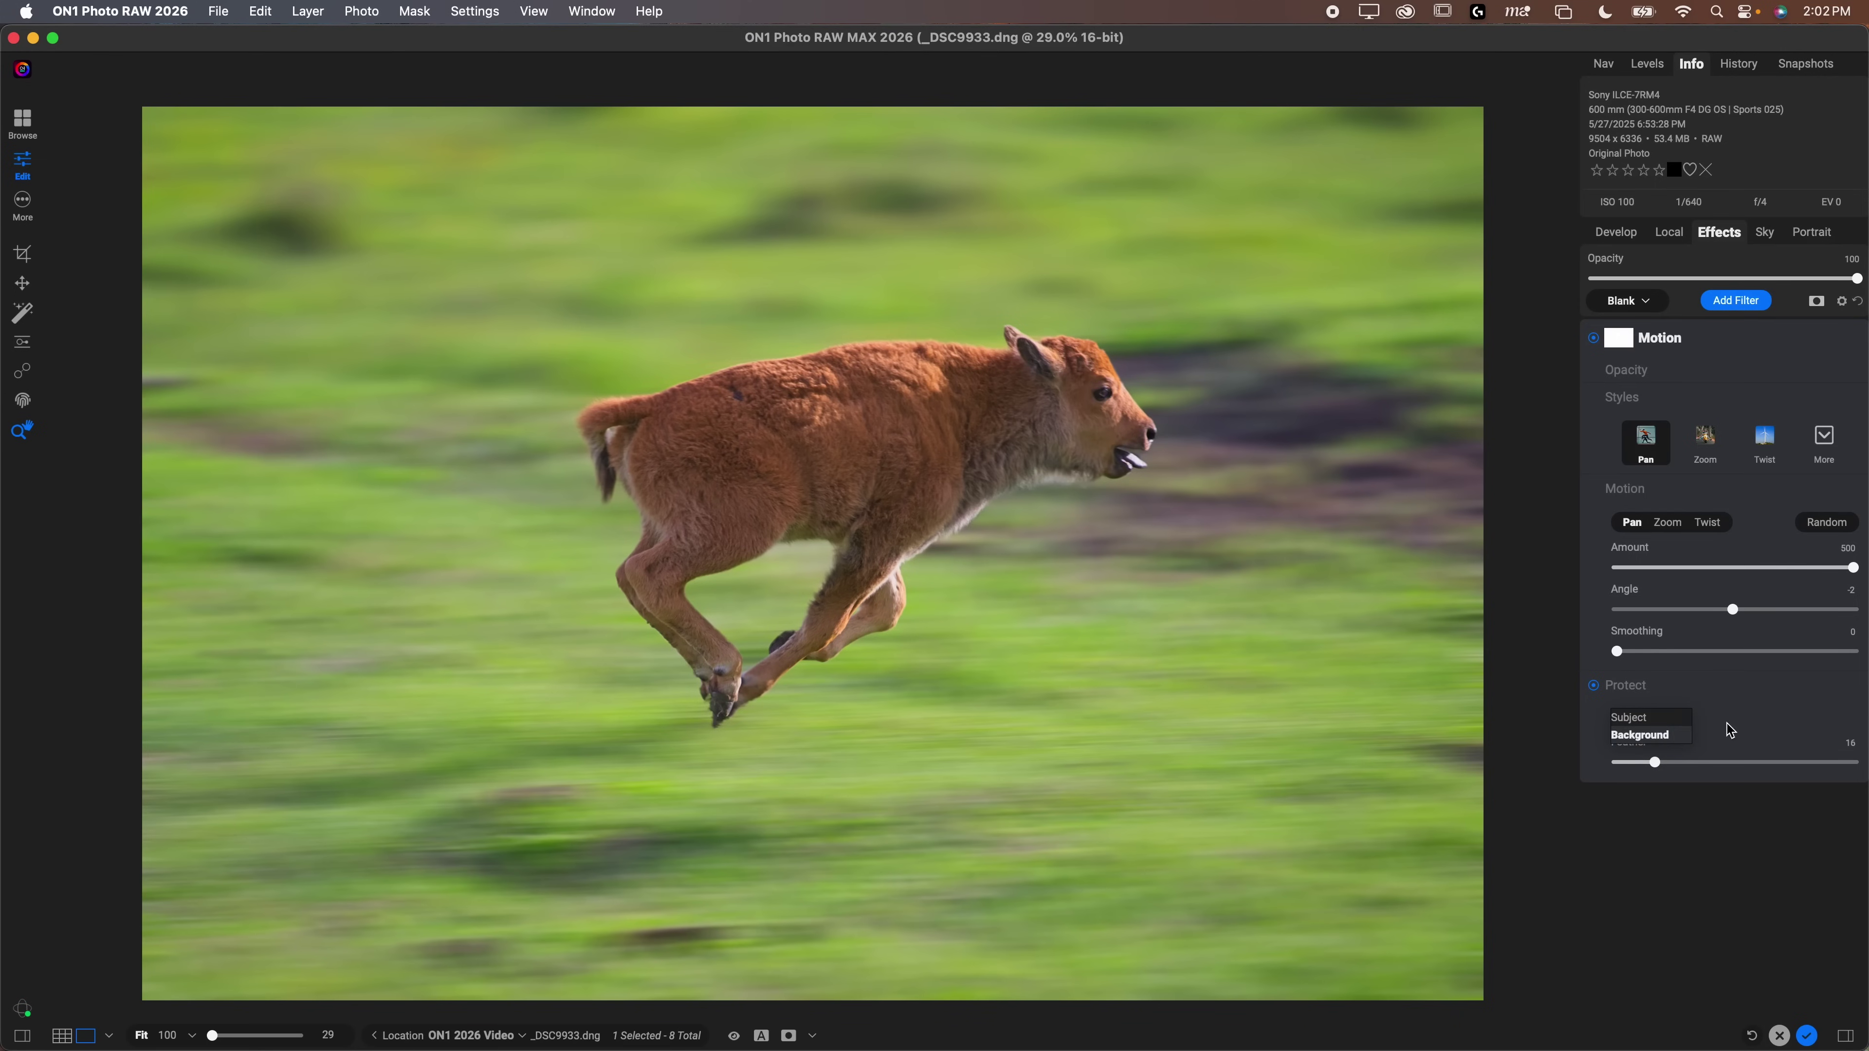
left_click(1638, 735)
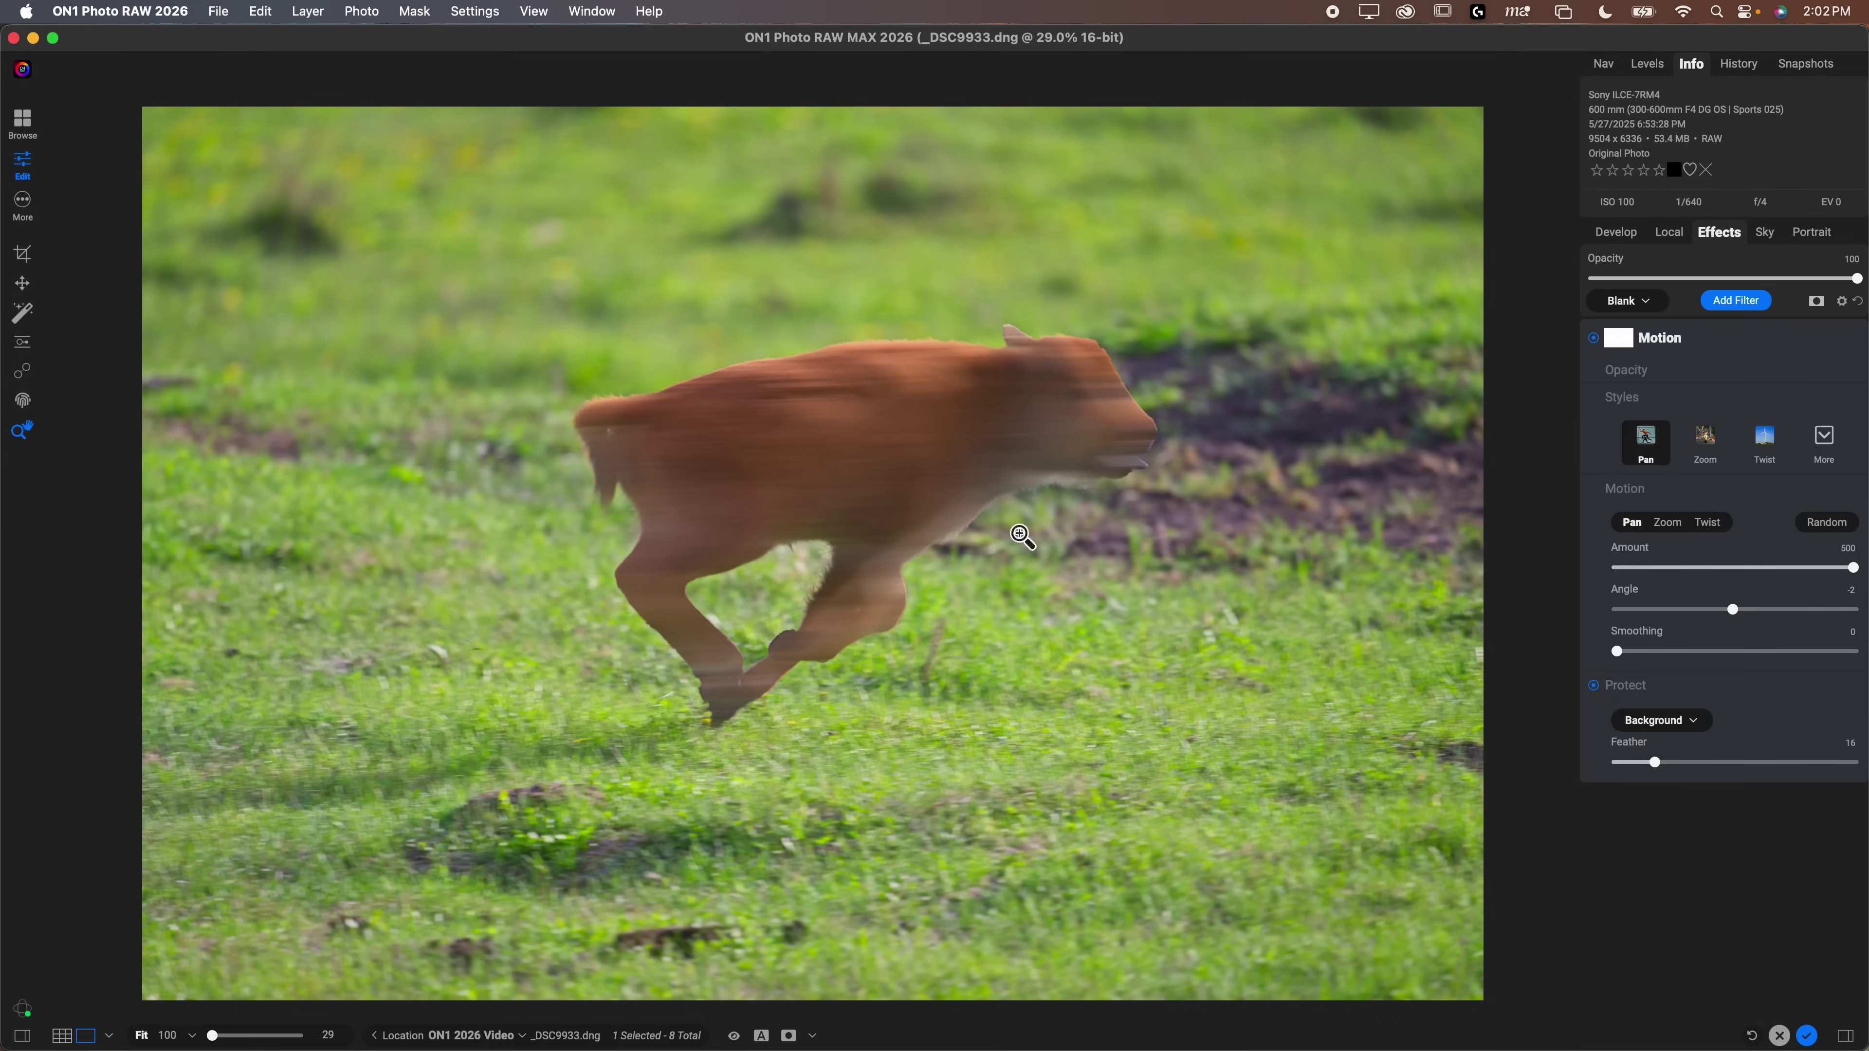
key("super+z")
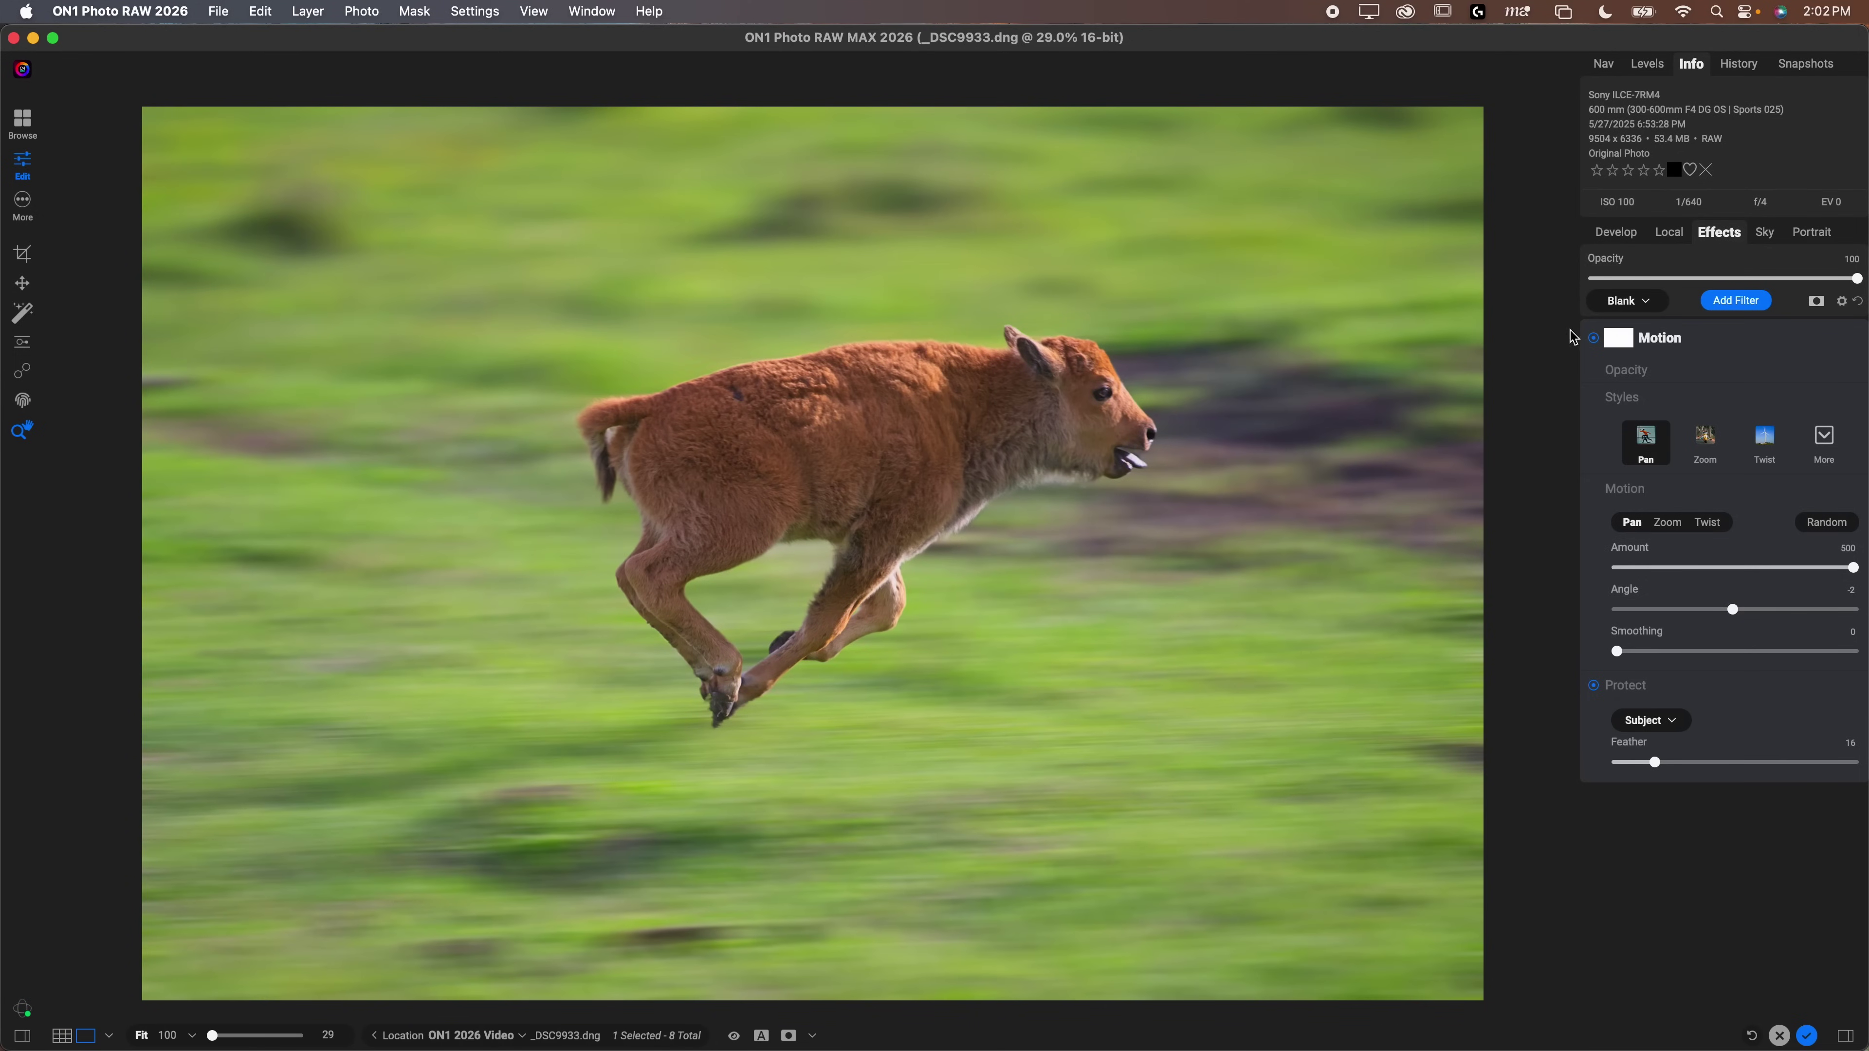
left_click(1594, 338)
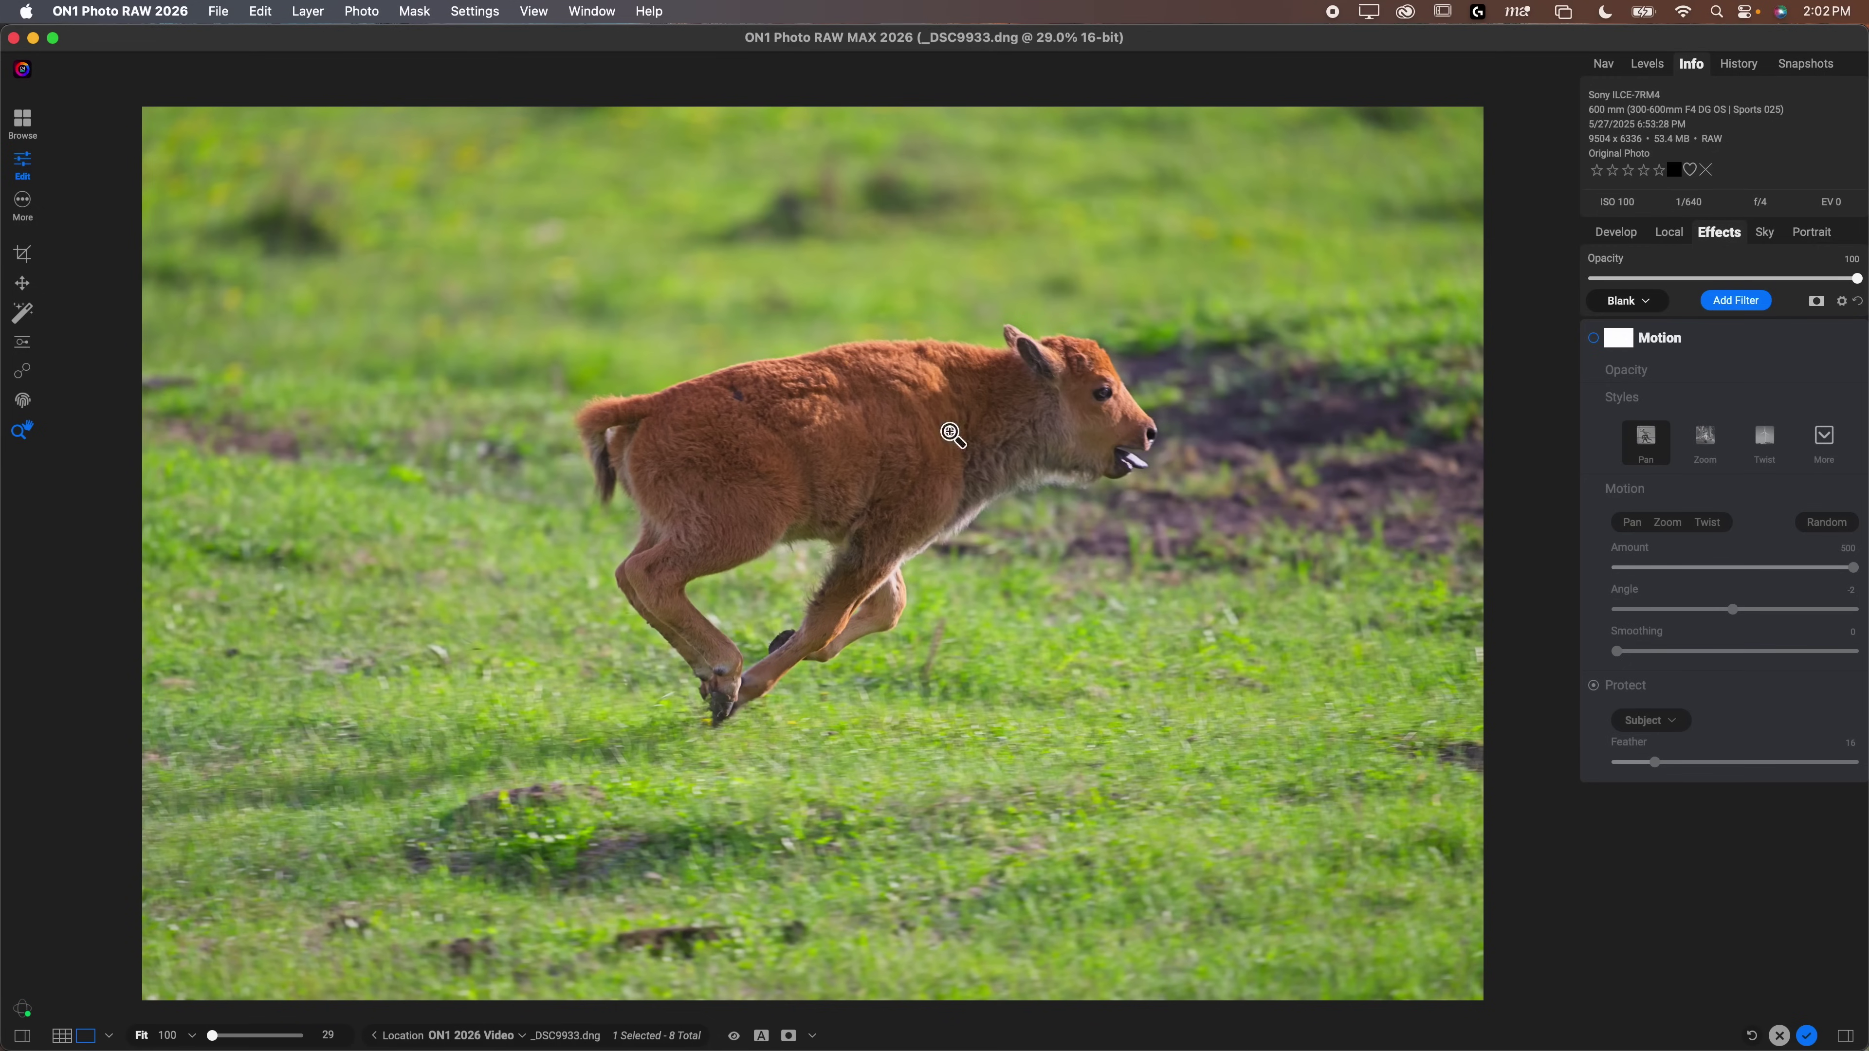
left_click(1594, 339)
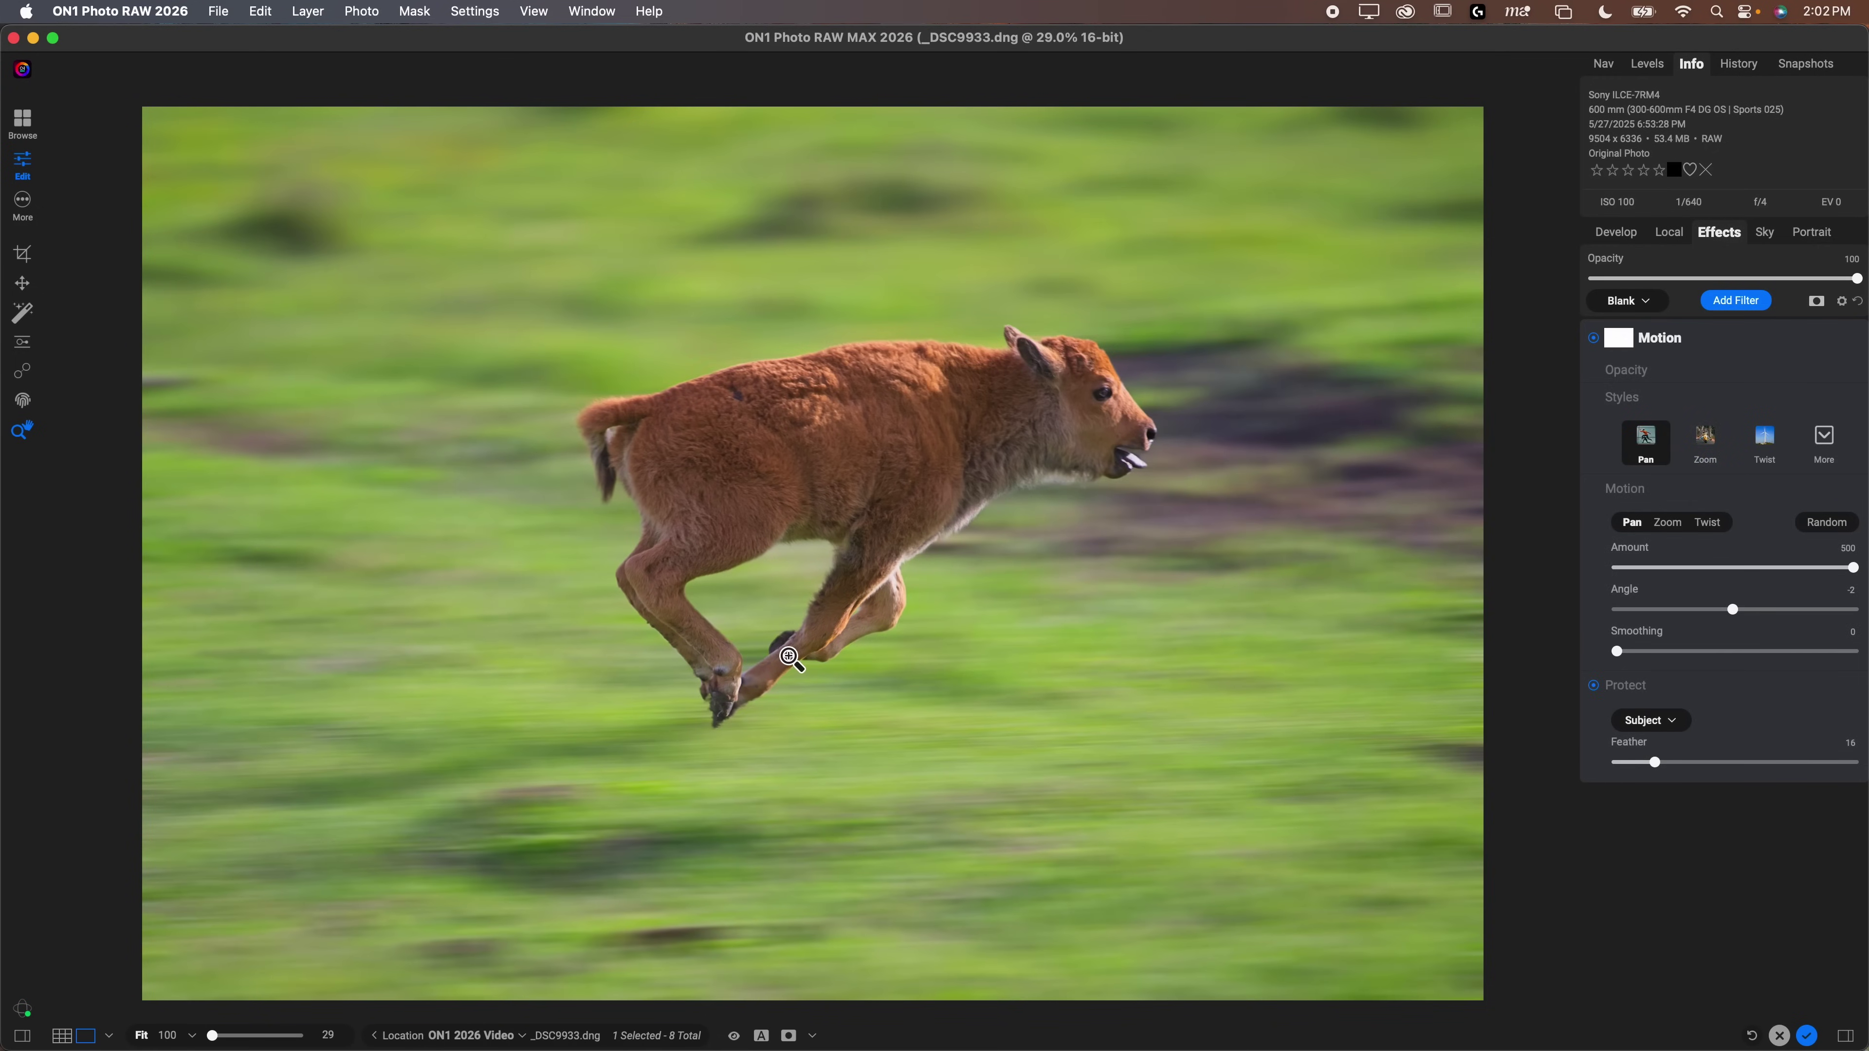
Zoom to 100% and inspect the blur edges around the bison's head, body and legs
left_click(624, 396)
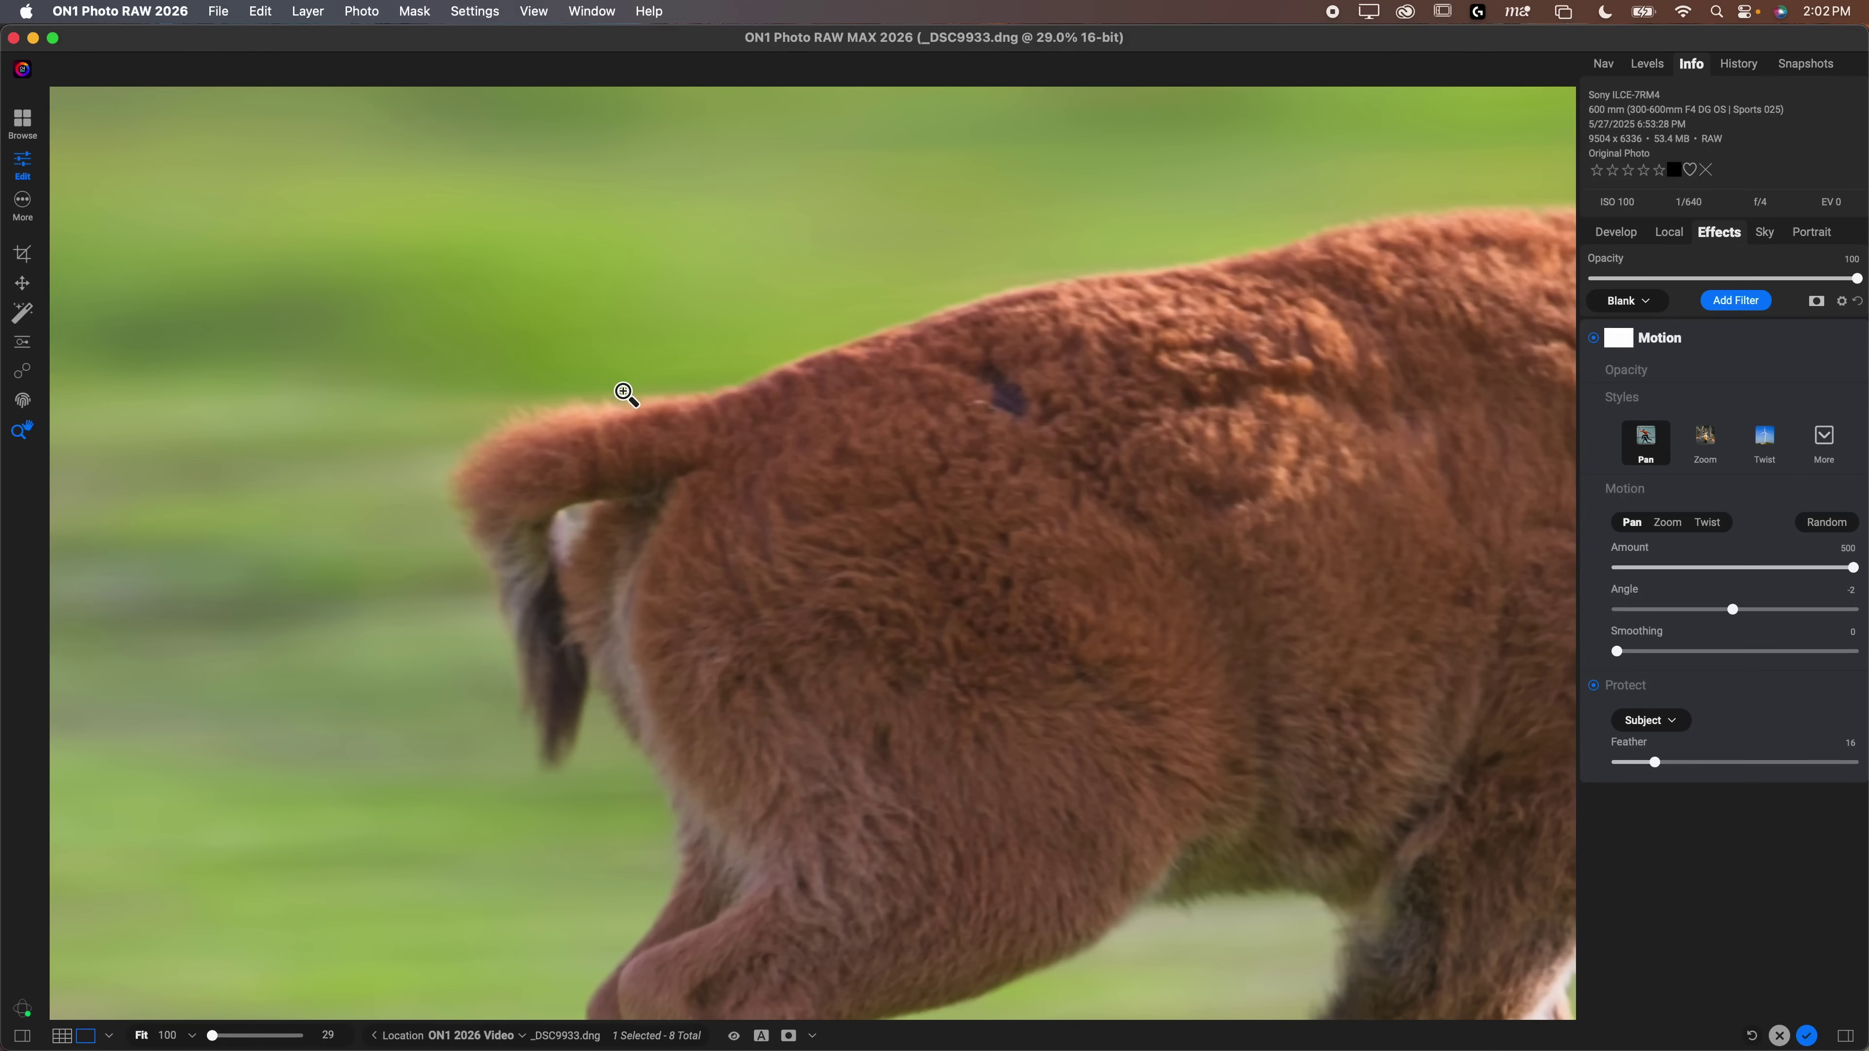
left_click(920, 445)
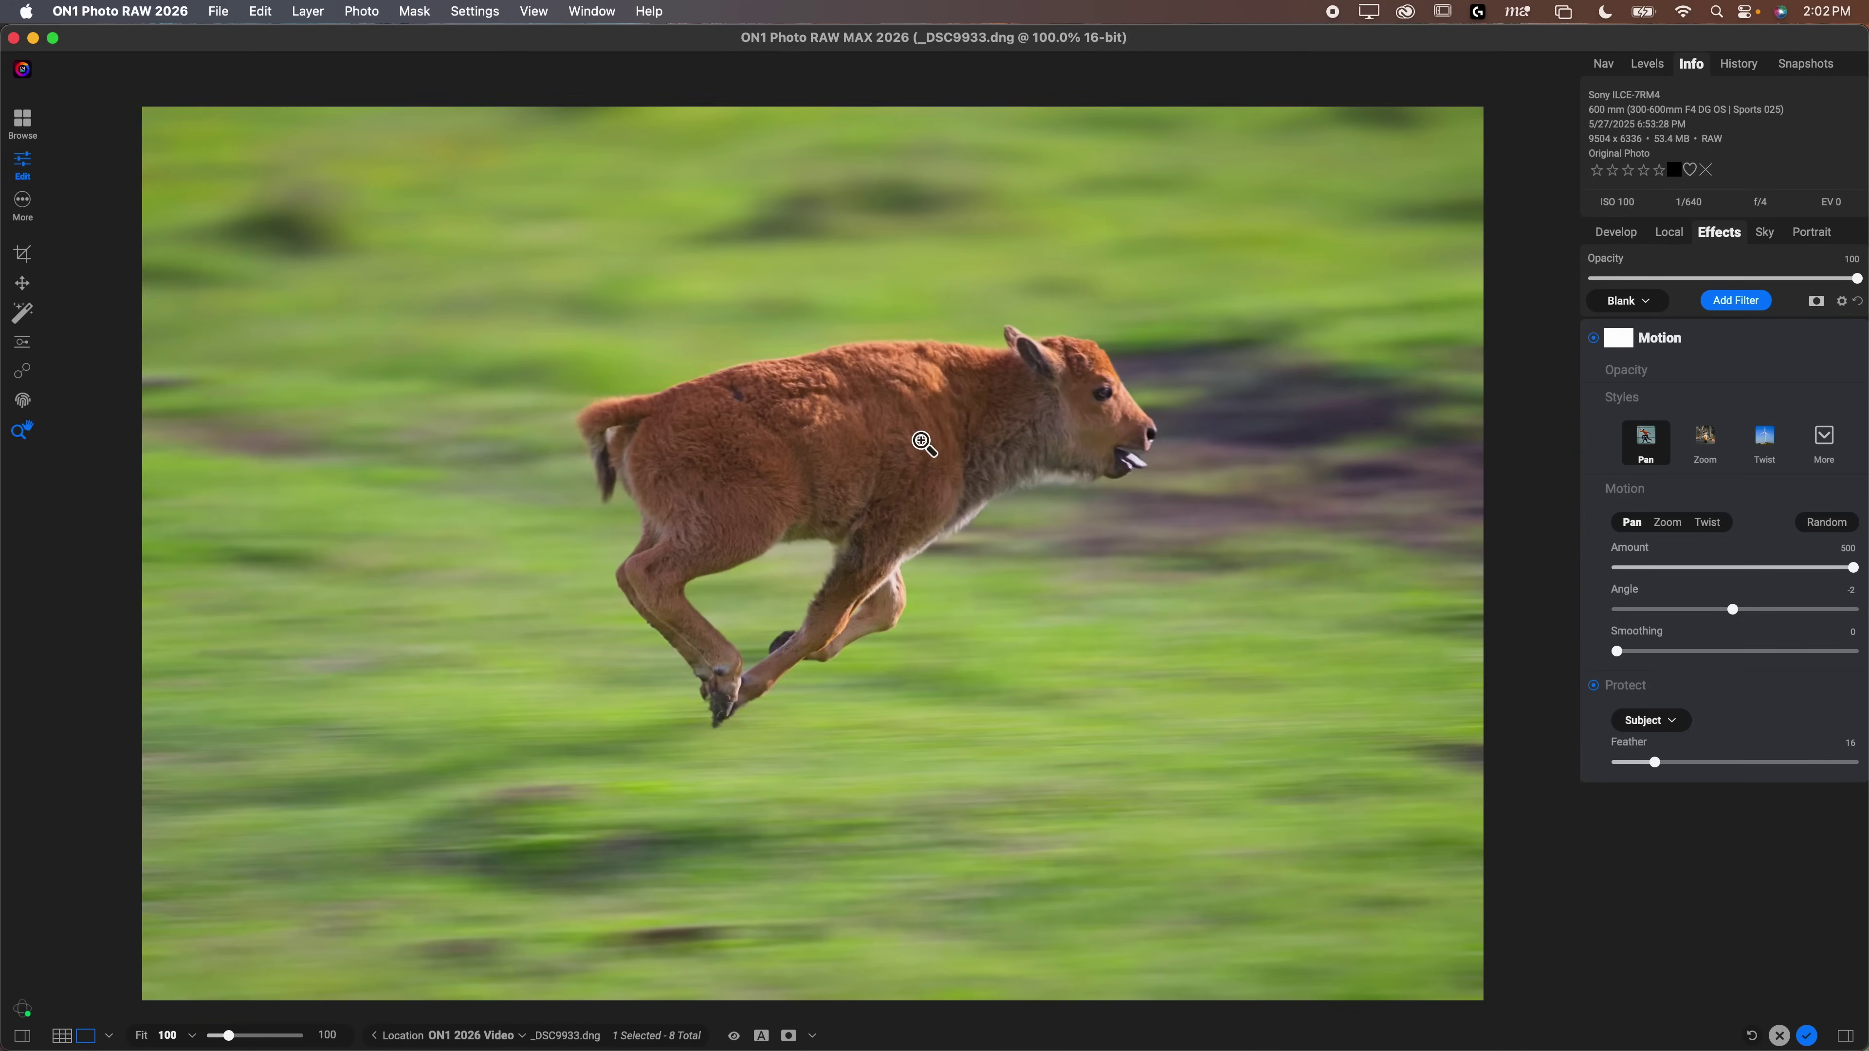
left_click(931, 442)
left_click_drag(1311, 354, 753, 641)
left_click_drag(1118, 424, 838, 628)
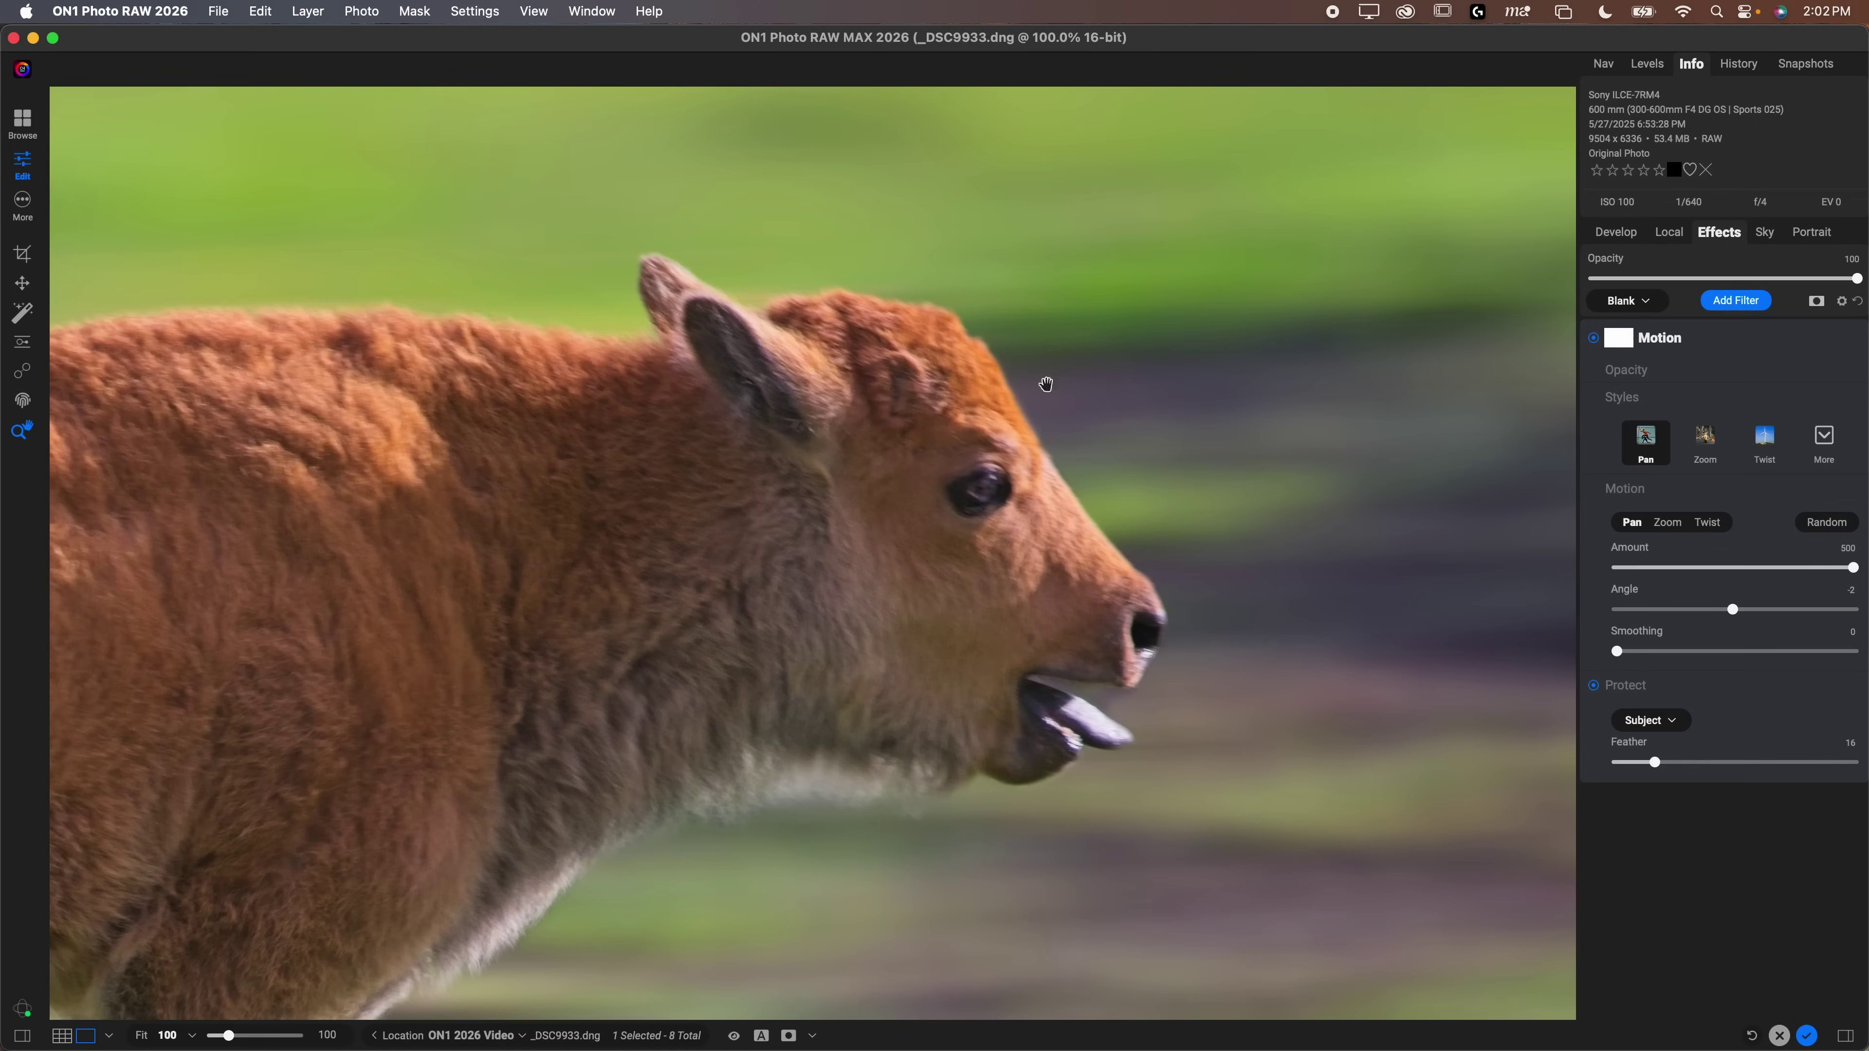
left_click_drag(479, 602, 915, 205)
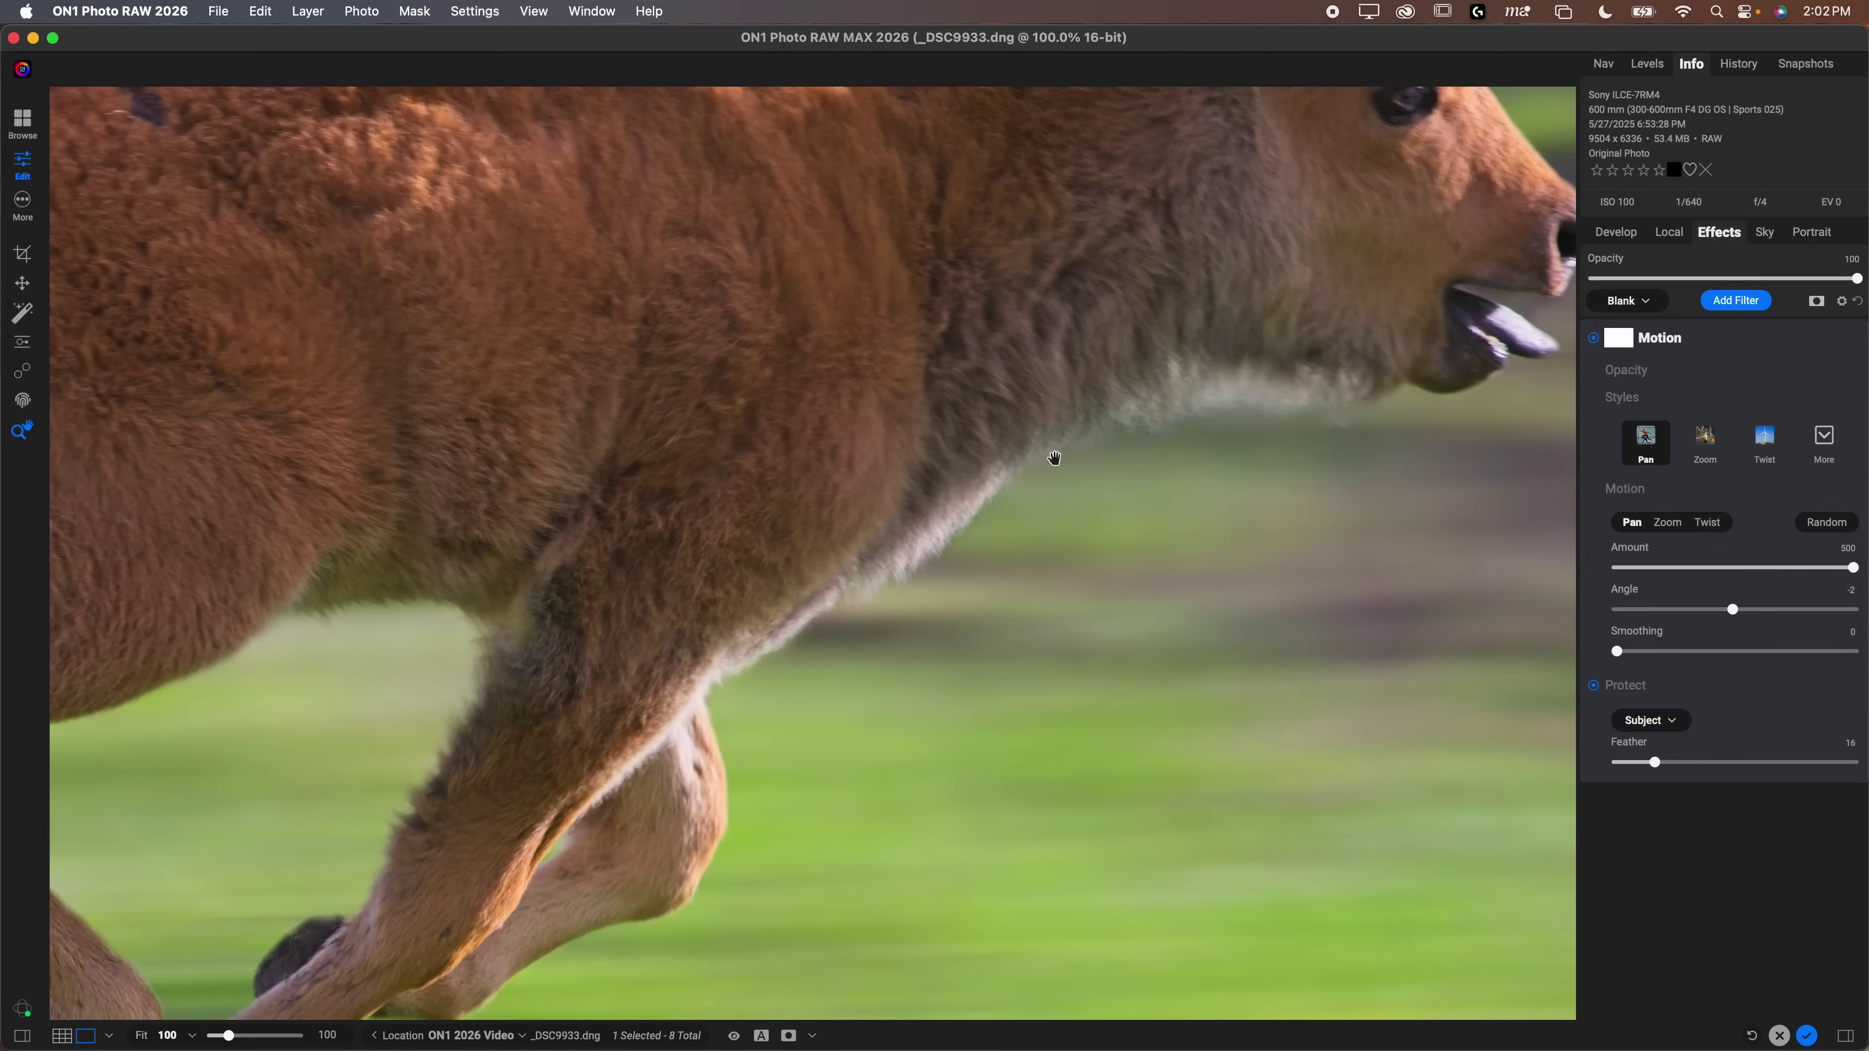
left_click_drag(775, 633, 1225, 363)
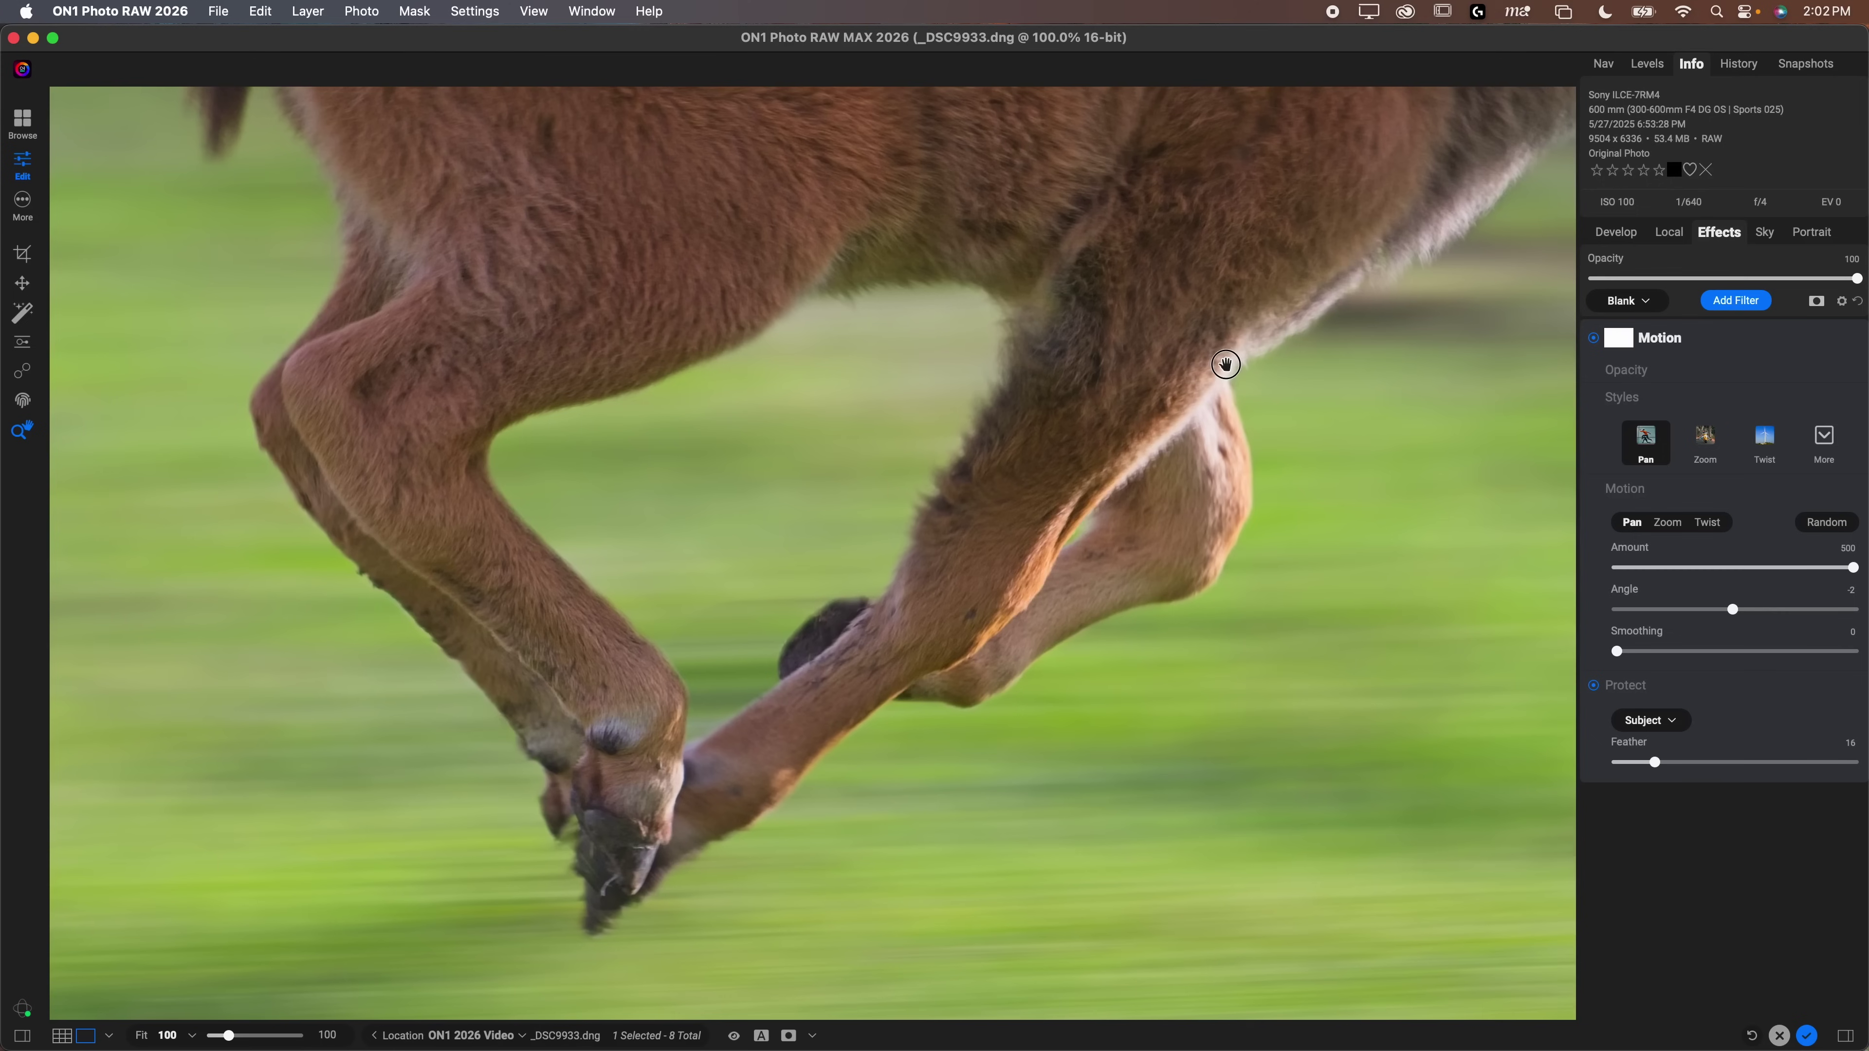
left_click_drag(411, 477, 592, 689)
Compare the motion blur off and on, then return to the whole-bison view
left_click(1594, 339)
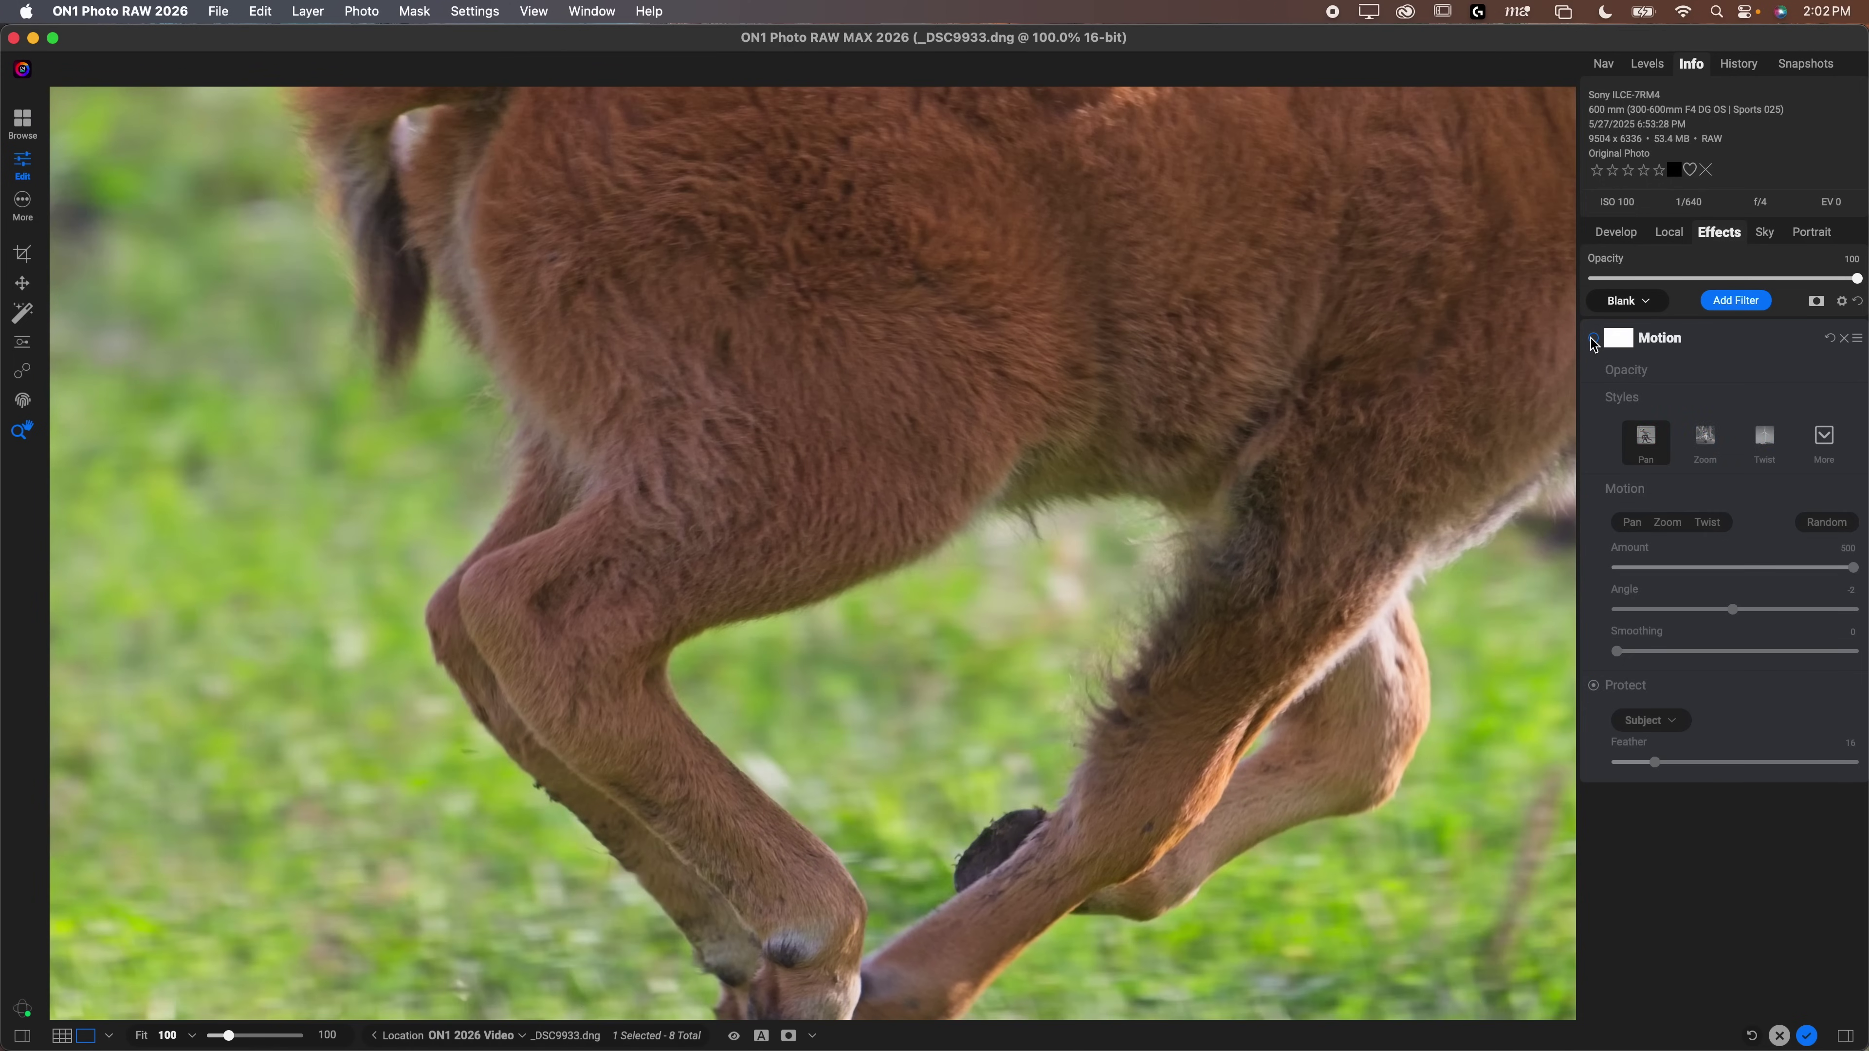
left_click(1594, 339)
left_click(1594, 339)
left_click(1594, 339)
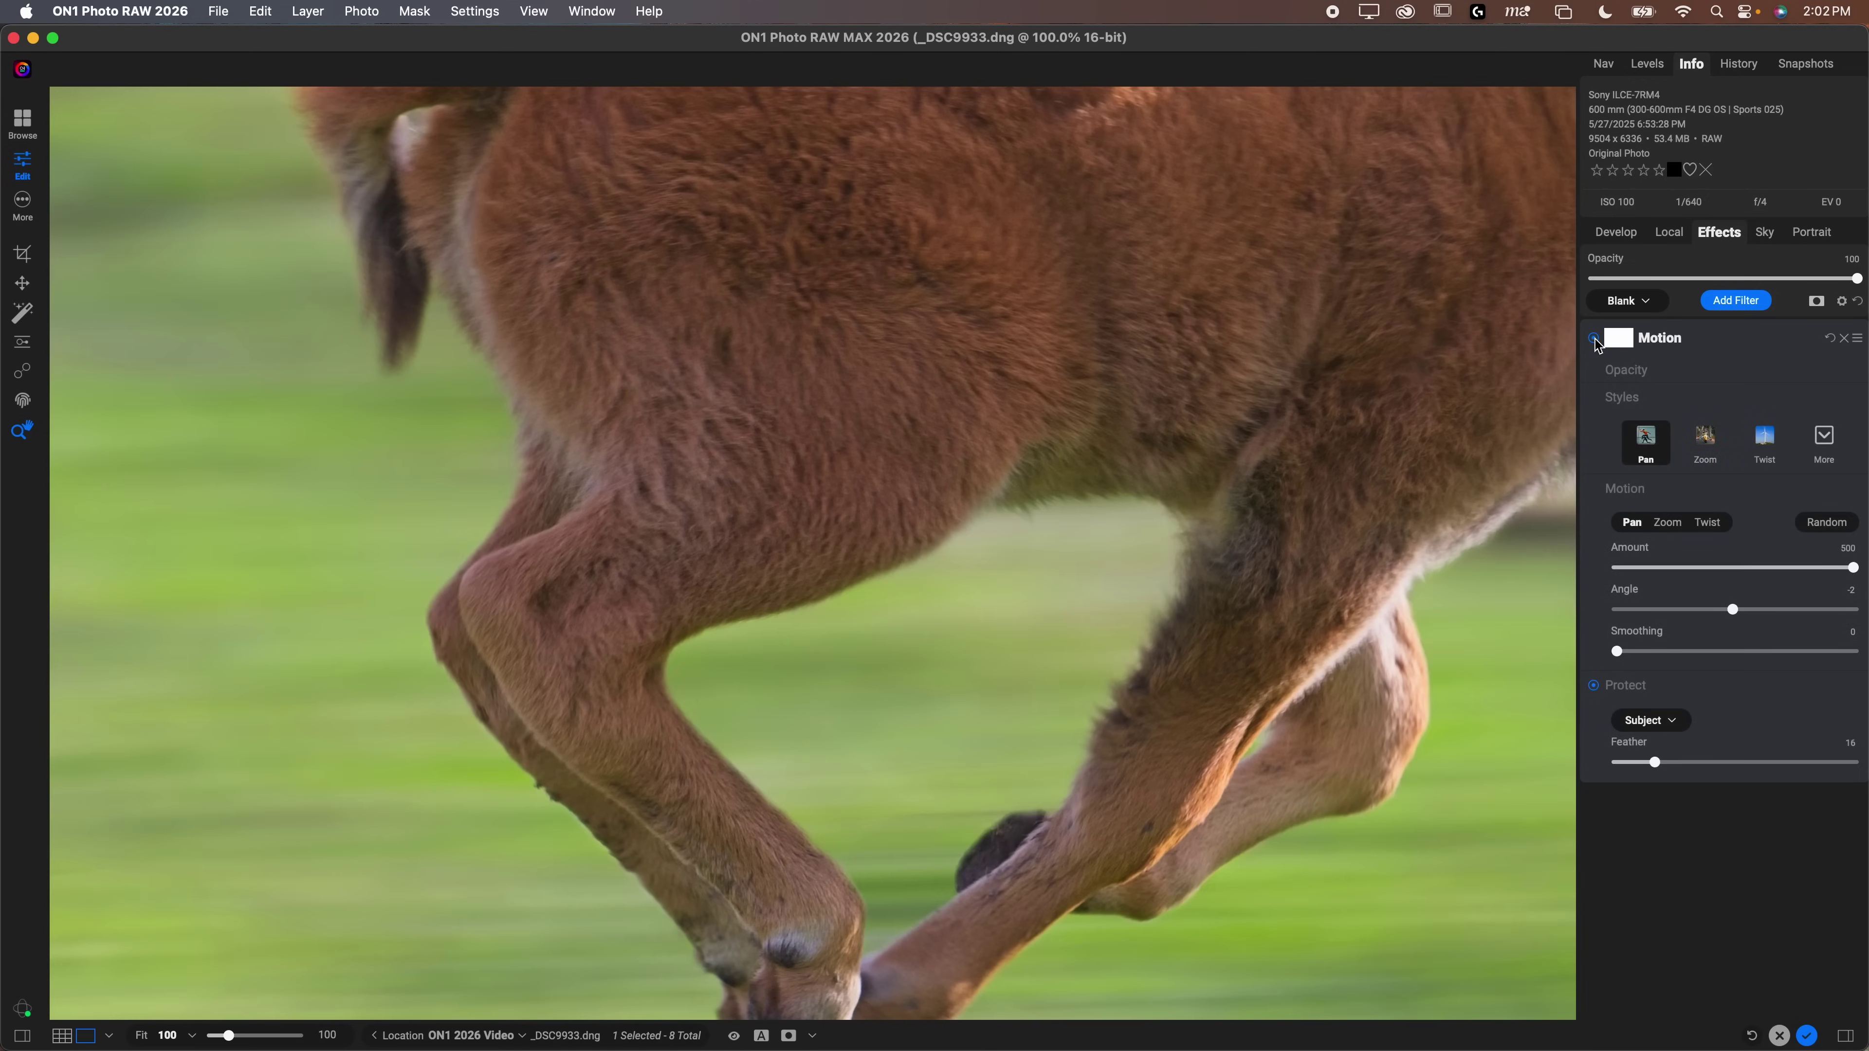
left_click(1112, 440)
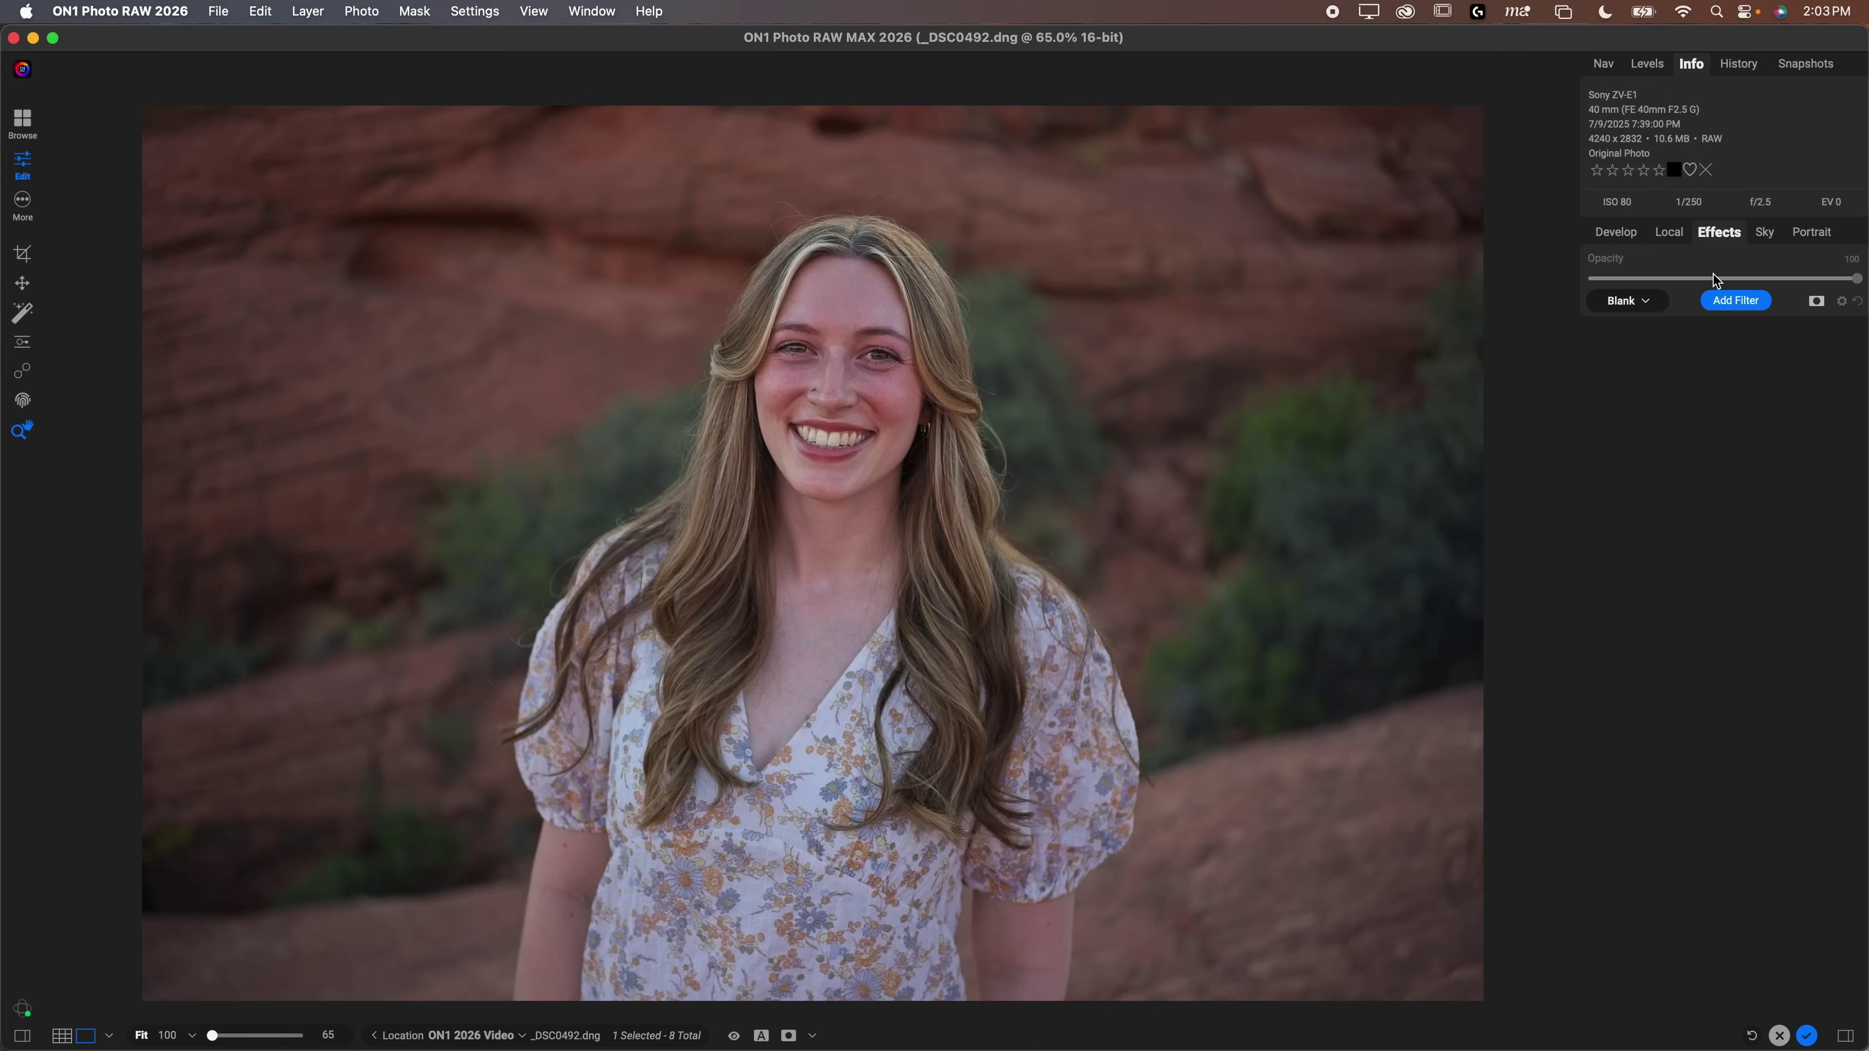
Add a Depth Lighting filter in Backlight style with Foreground 24 and Background -80
left_click(1727, 302)
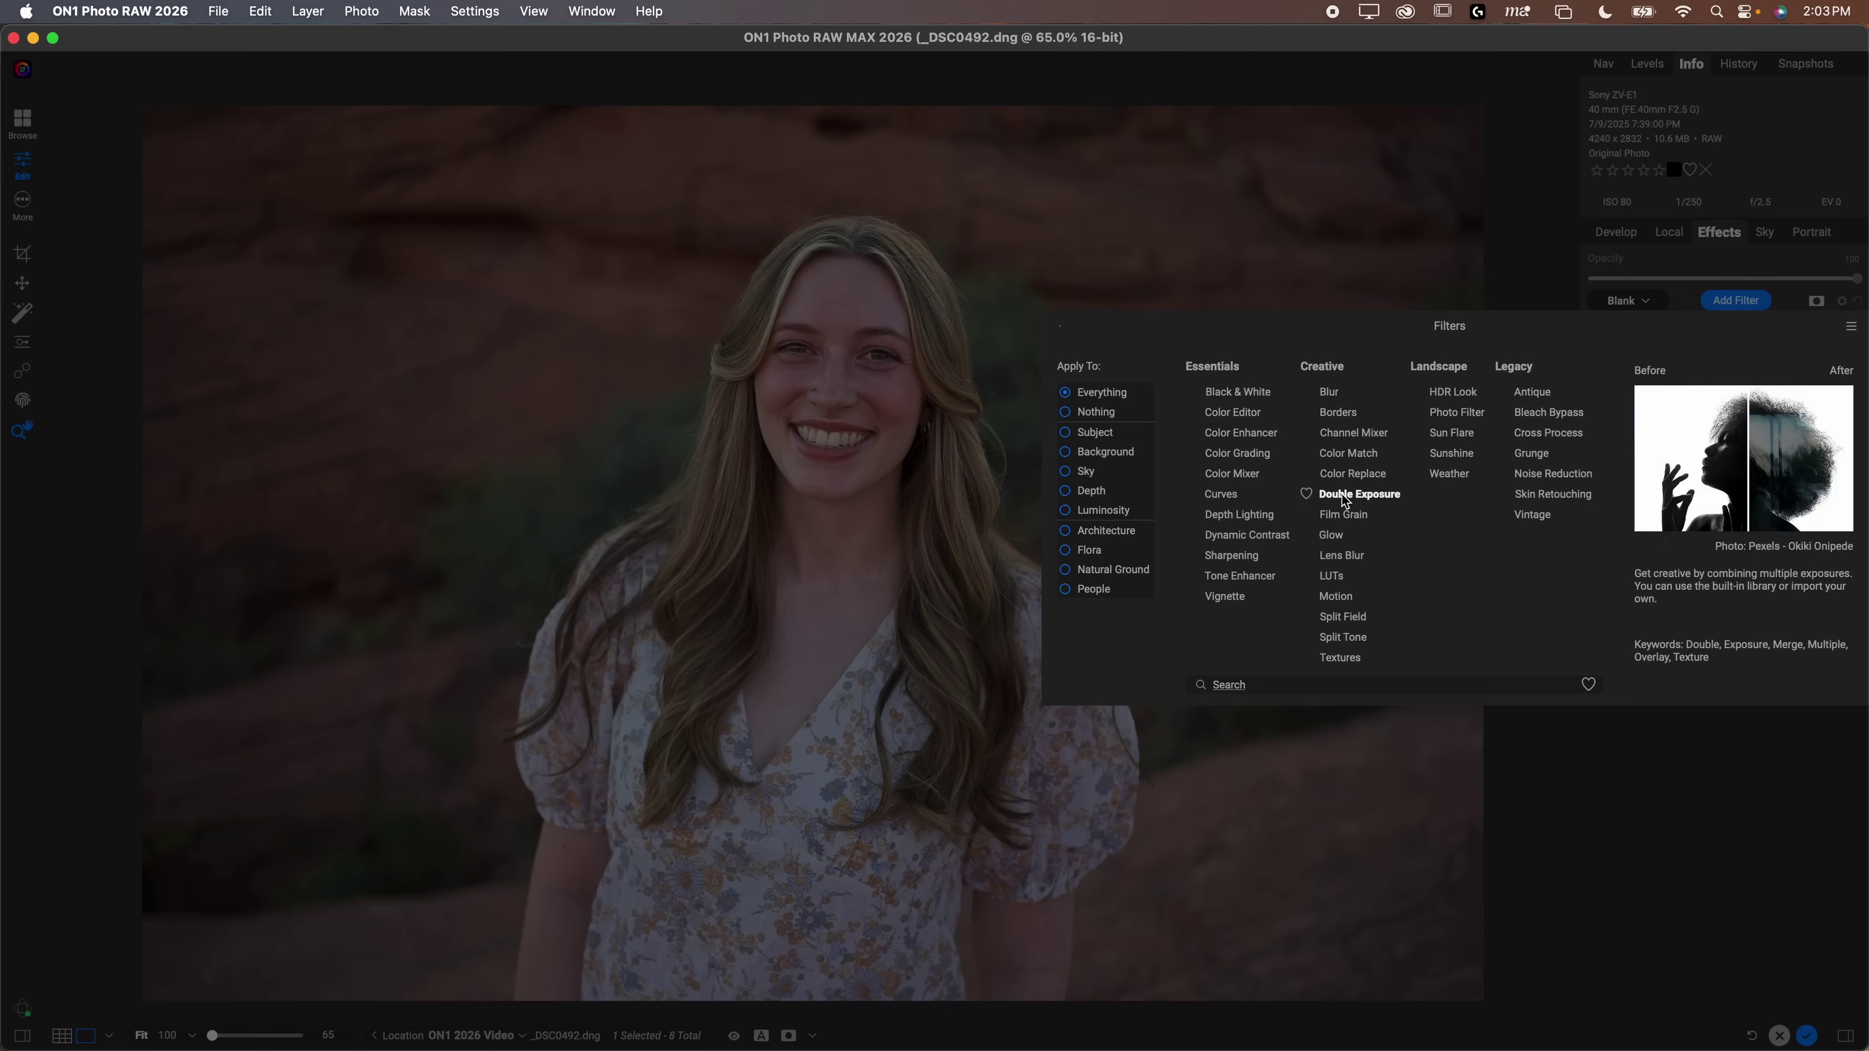
left_click(1248, 516)
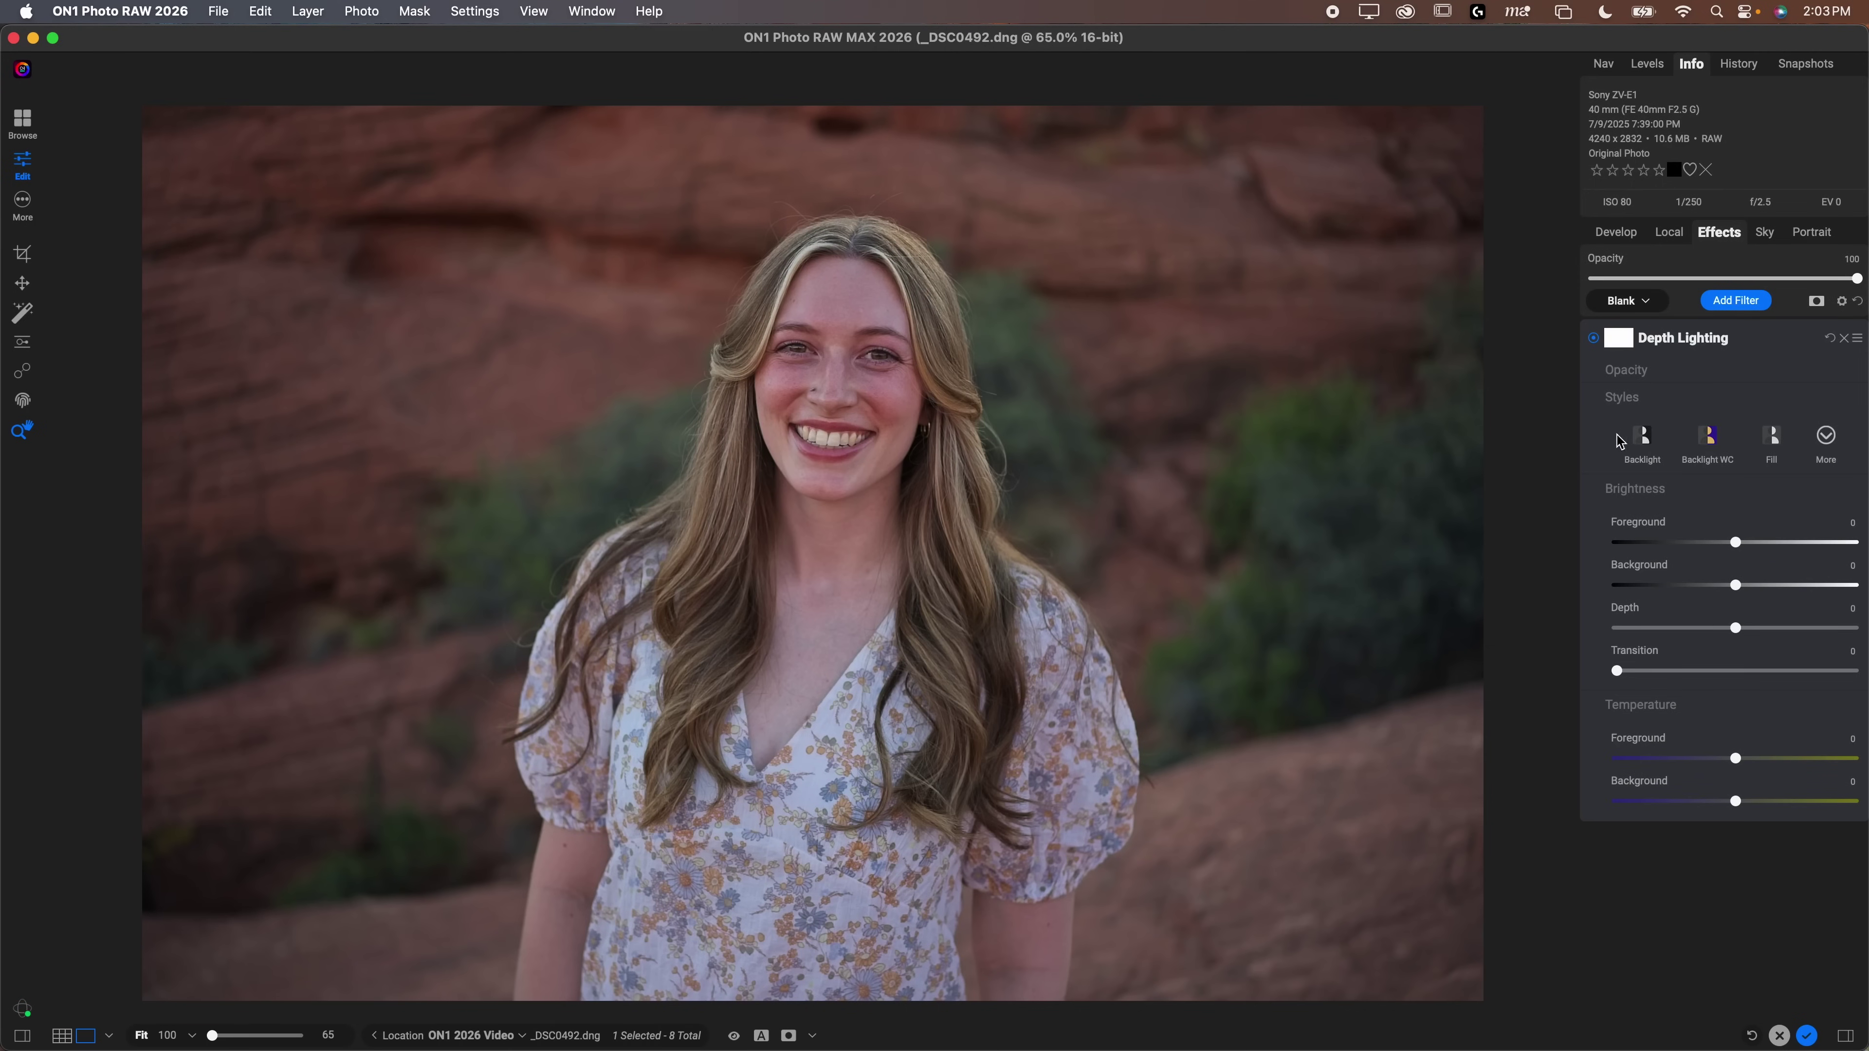
left_click(1658, 439)
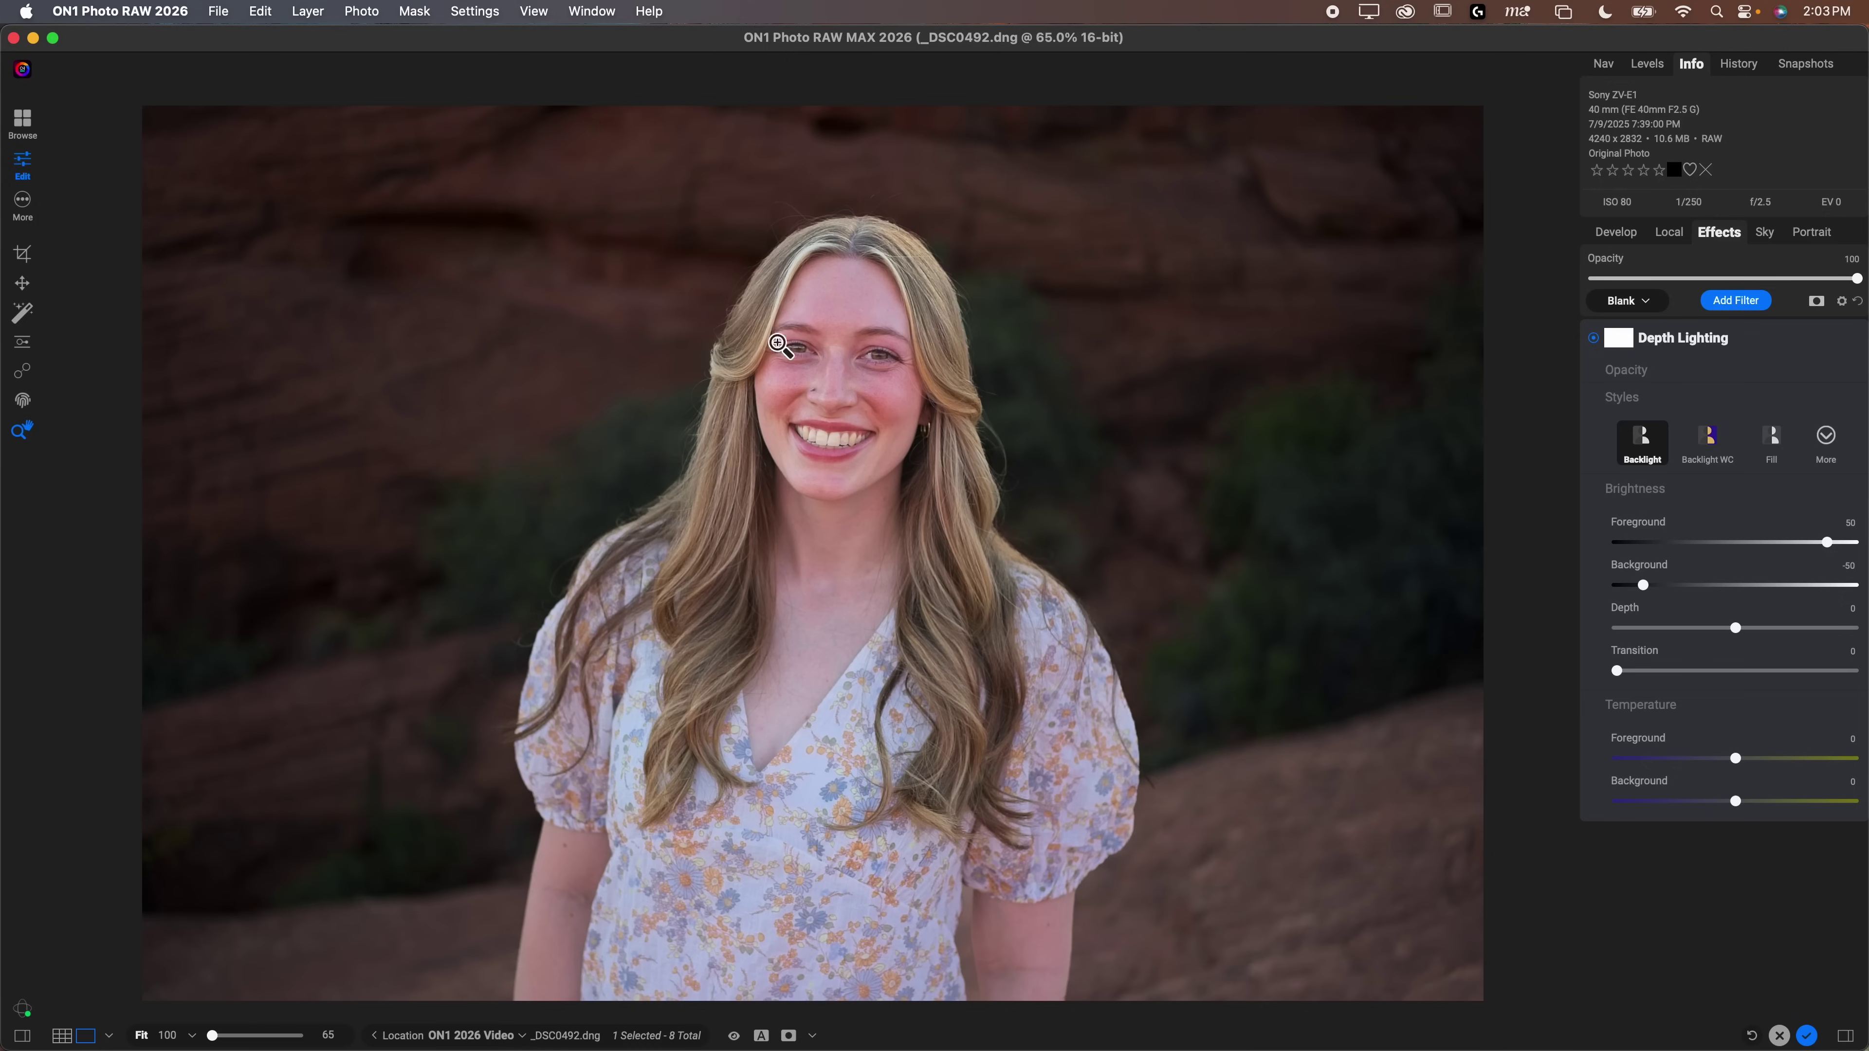
left_click_drag(1825, 549, 1793, 548)
left_click_drag(1643, 586, 1627, 585)
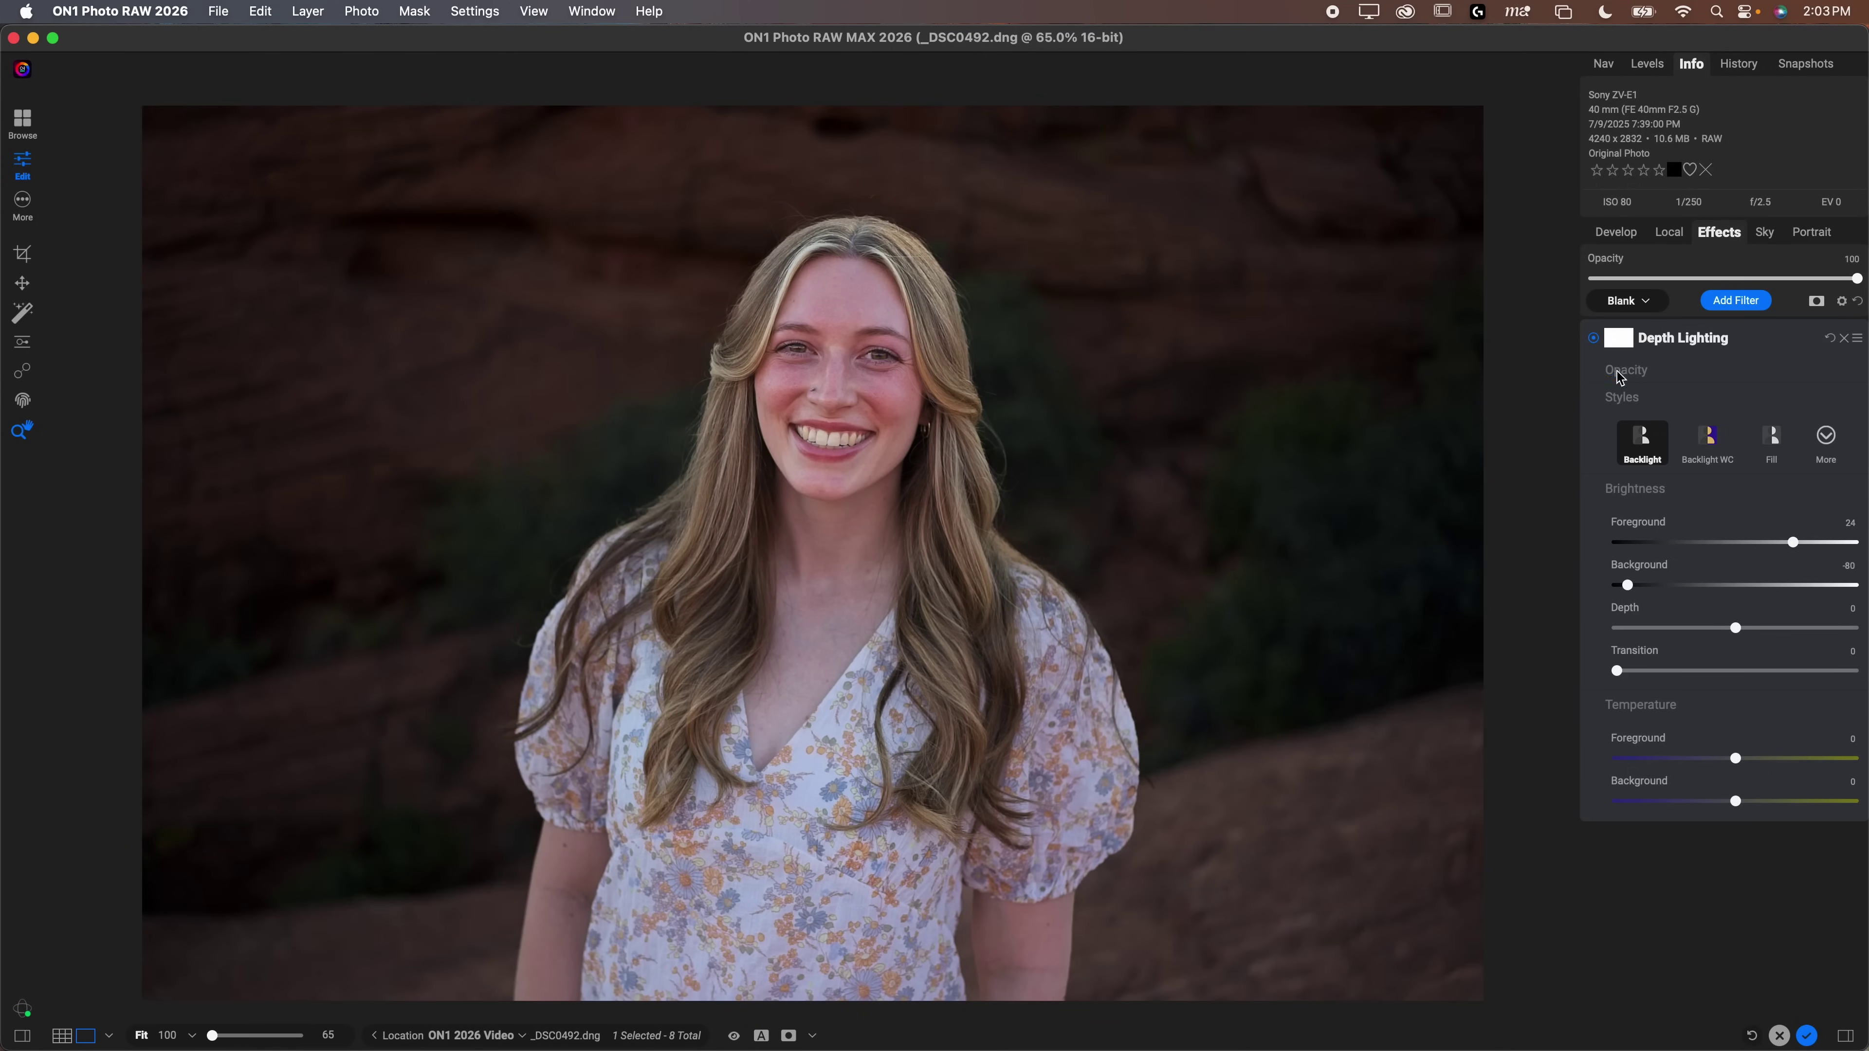
Compare Depth Lighting off and on, and test a weaker opacity before resetting it to 100
left_click(1594, 338)
left_click(1640, 370)
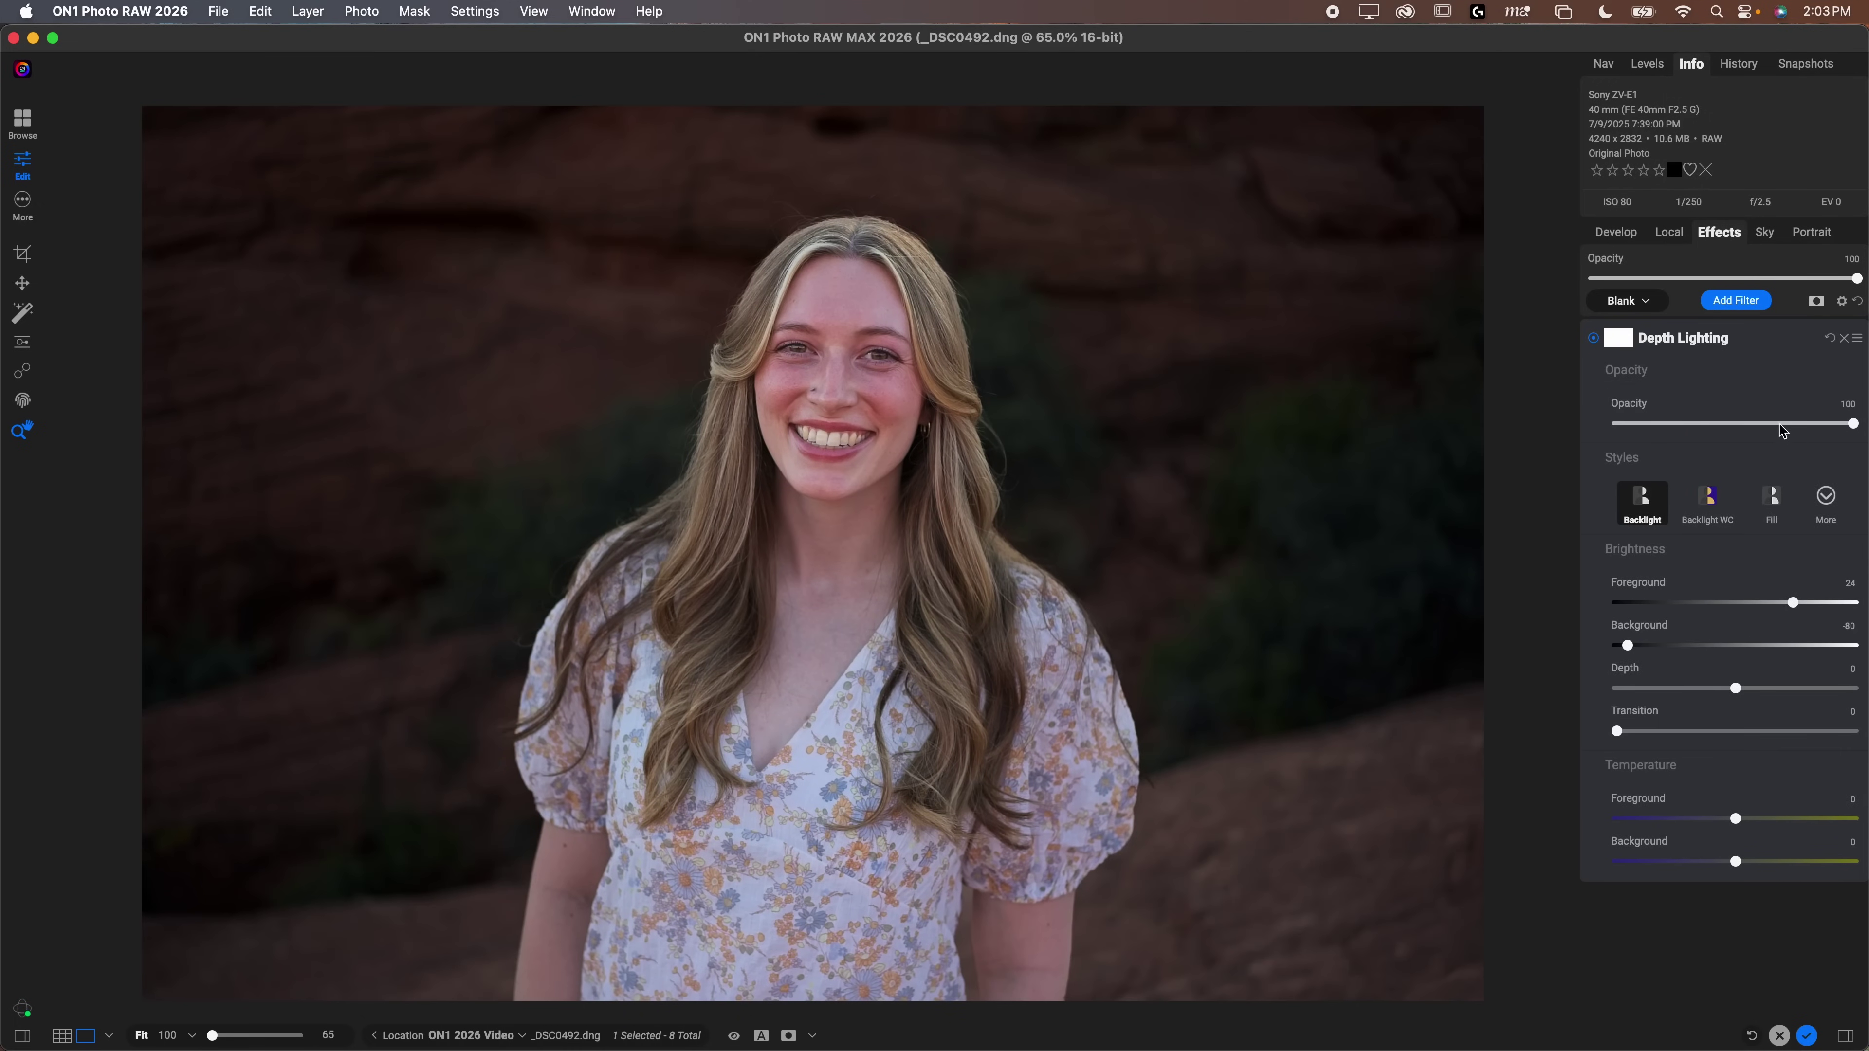
left_click_drag(1782, 431, 1720, 425)
double_click(1721, 424)
Set depth to -21, foreground temperature 30 and background -40, then compare the filter off and on
left_click(1681, 357)
left_click(1671, 340)
mouse_move(1617, 731)
left_mouse_down()
mouse_move(1669, 731)
mouse_move(1600, 731)
mouse_move(1854, 731)
mouse_move(1685, 726)
mouse_move(1718, 692)
mouse_move(1590, 699)
mouse_move(1838, 686)
mouse_move(1694, 691)
mouse_move(1715, 692)
mouse_move(1682, 734)
mouse_move(1616, 732)
left_mouse_up()
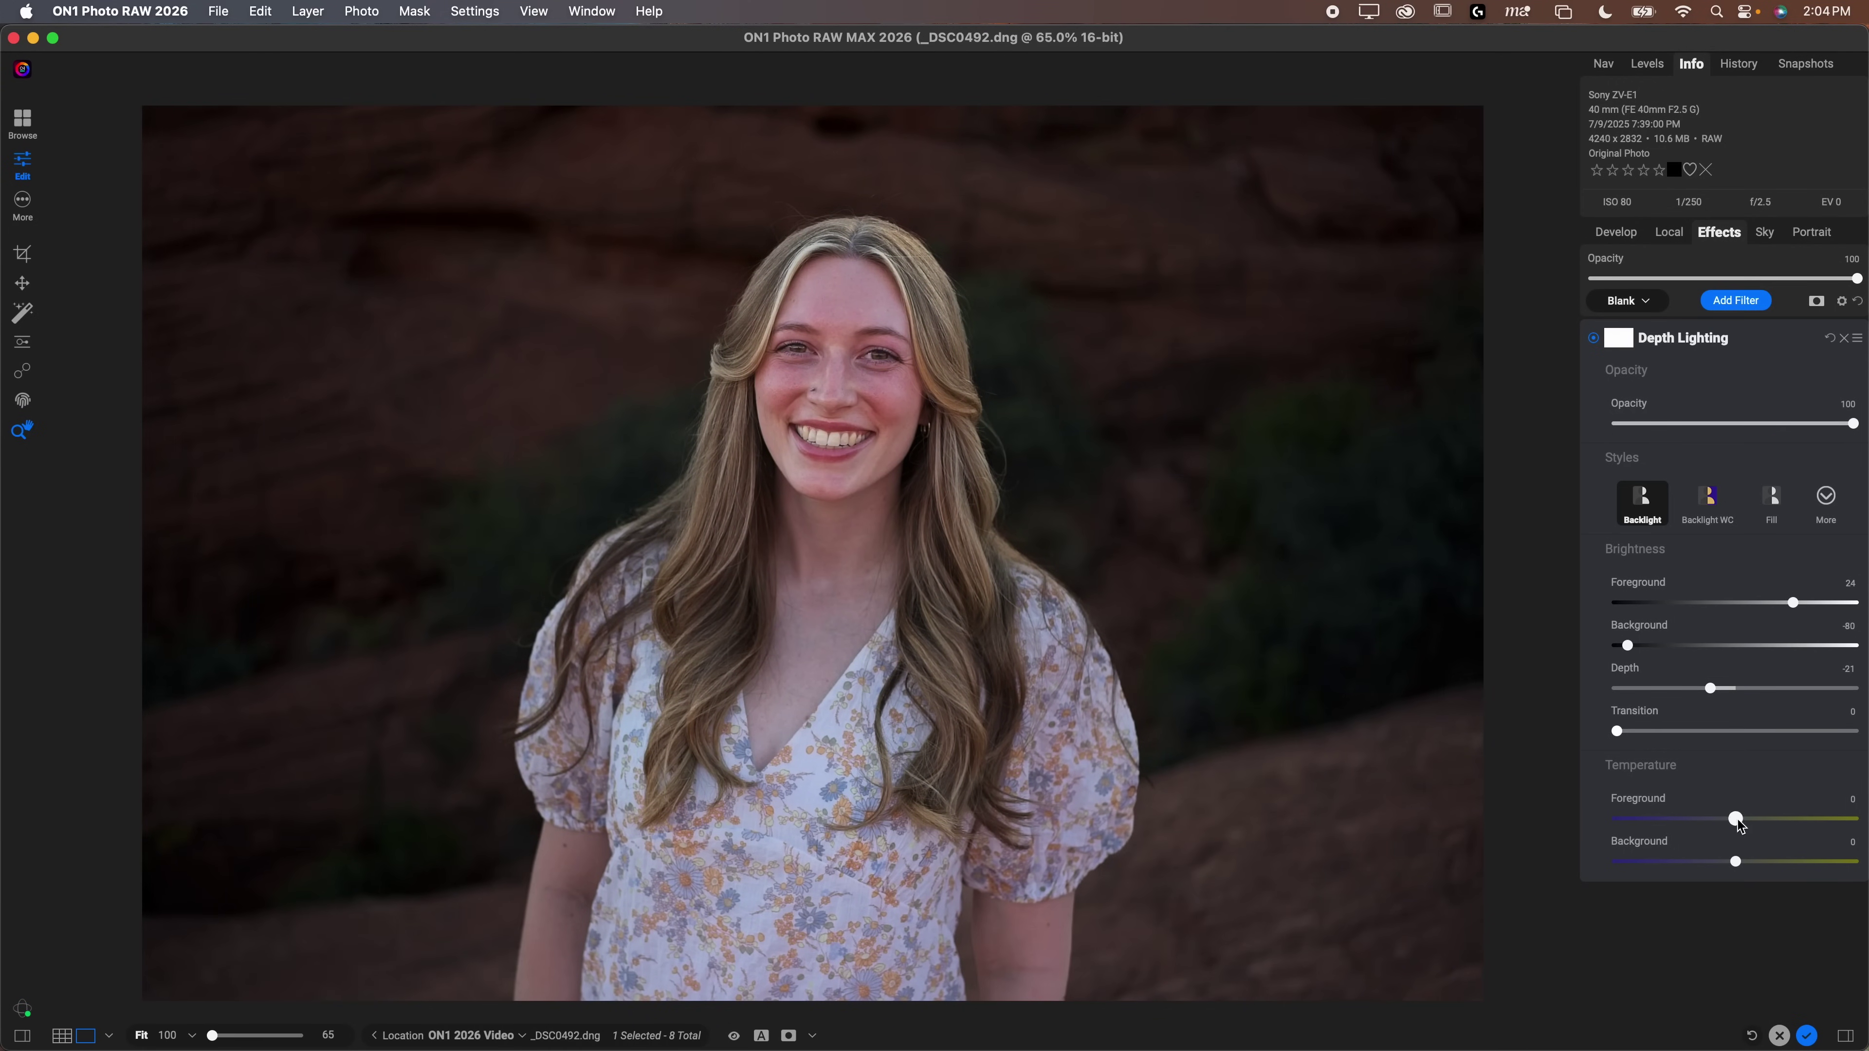
left_click_drag(1736, 817, 1690, 868)
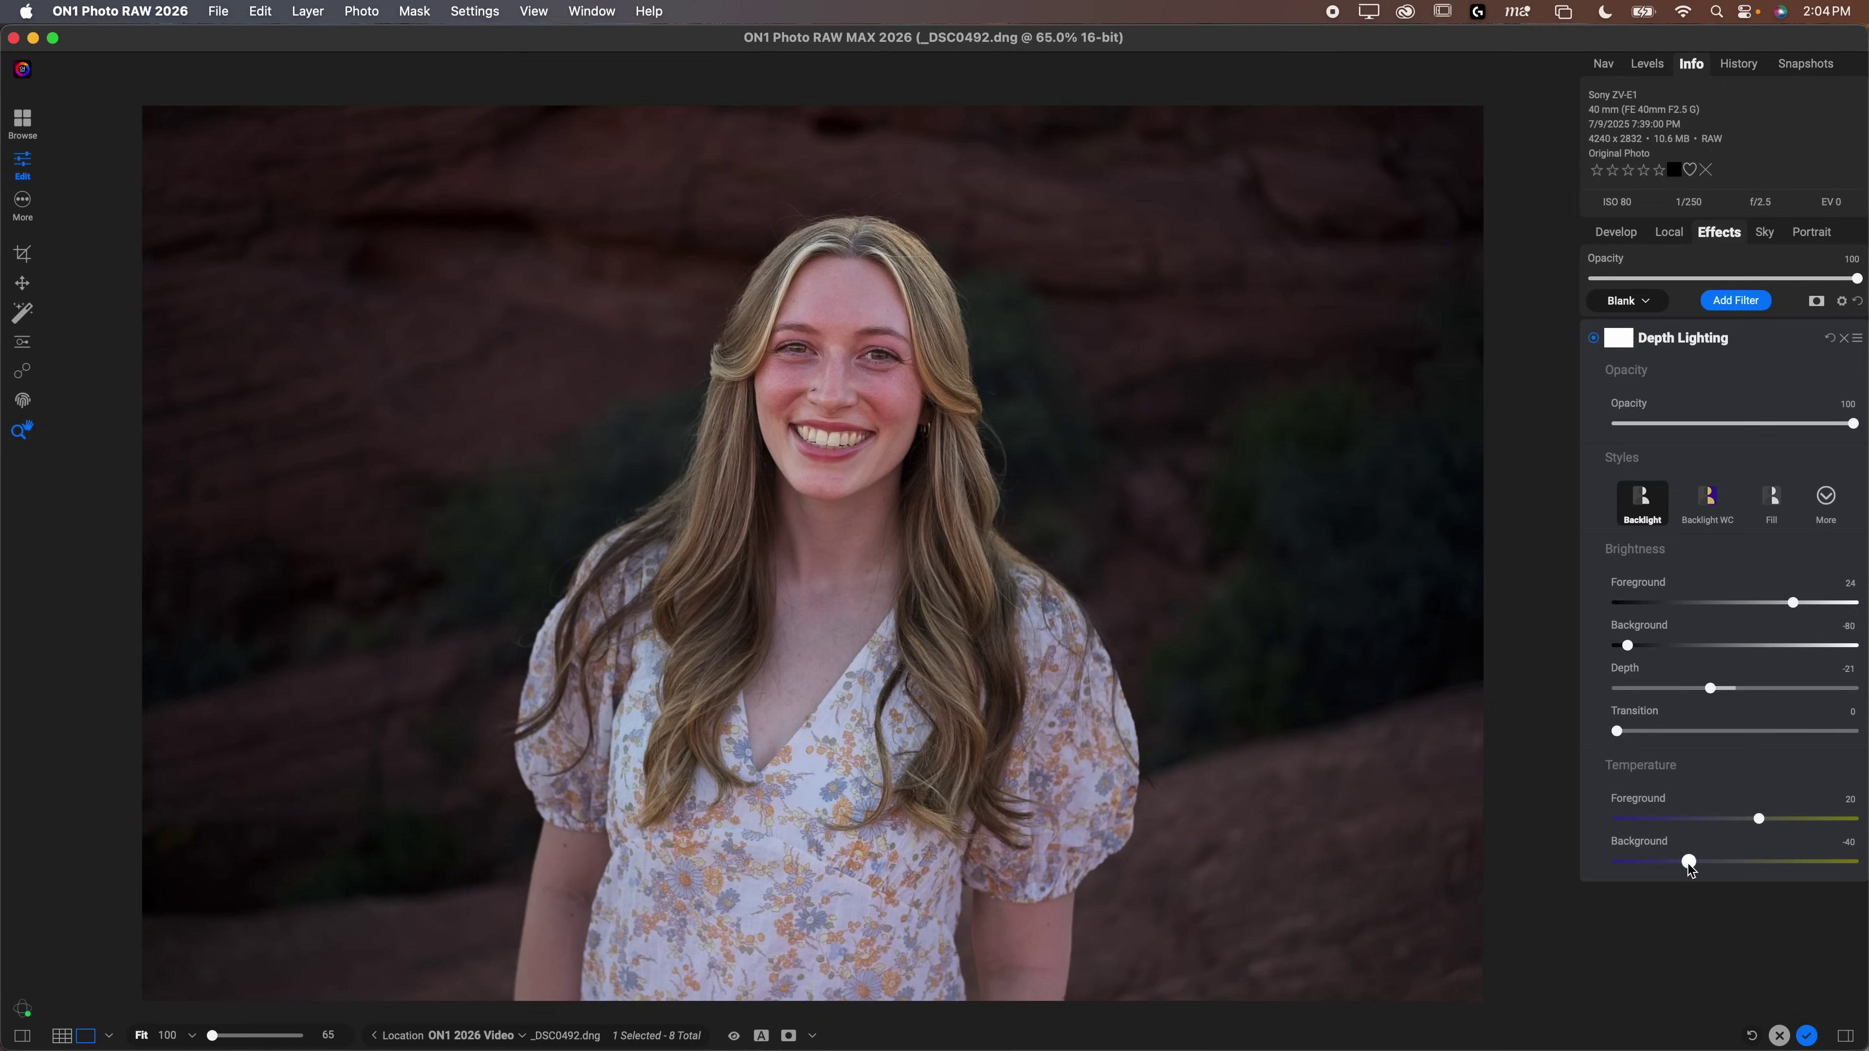
left_click(1593, 339)
left_click(1593, 339)
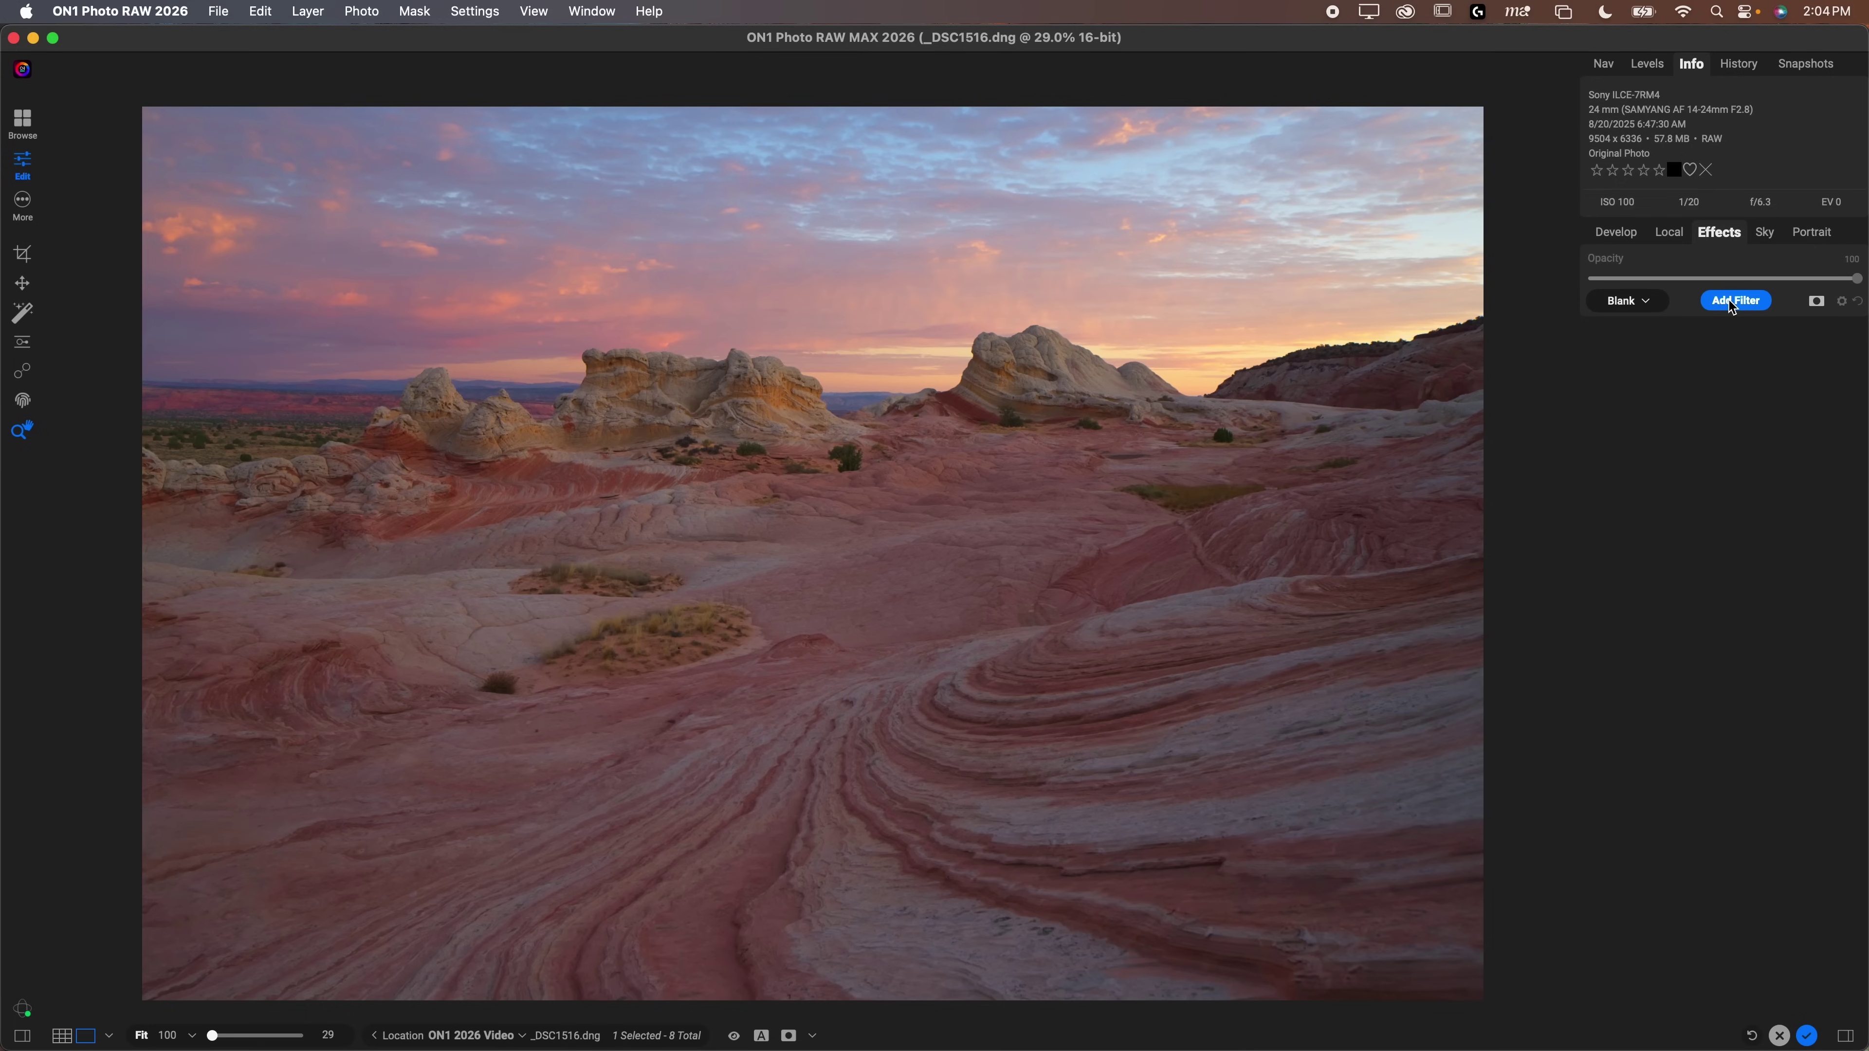
Add a Split Field filter, tilt its line along the terrain, and compare it off and on
left_click(1733, 304)
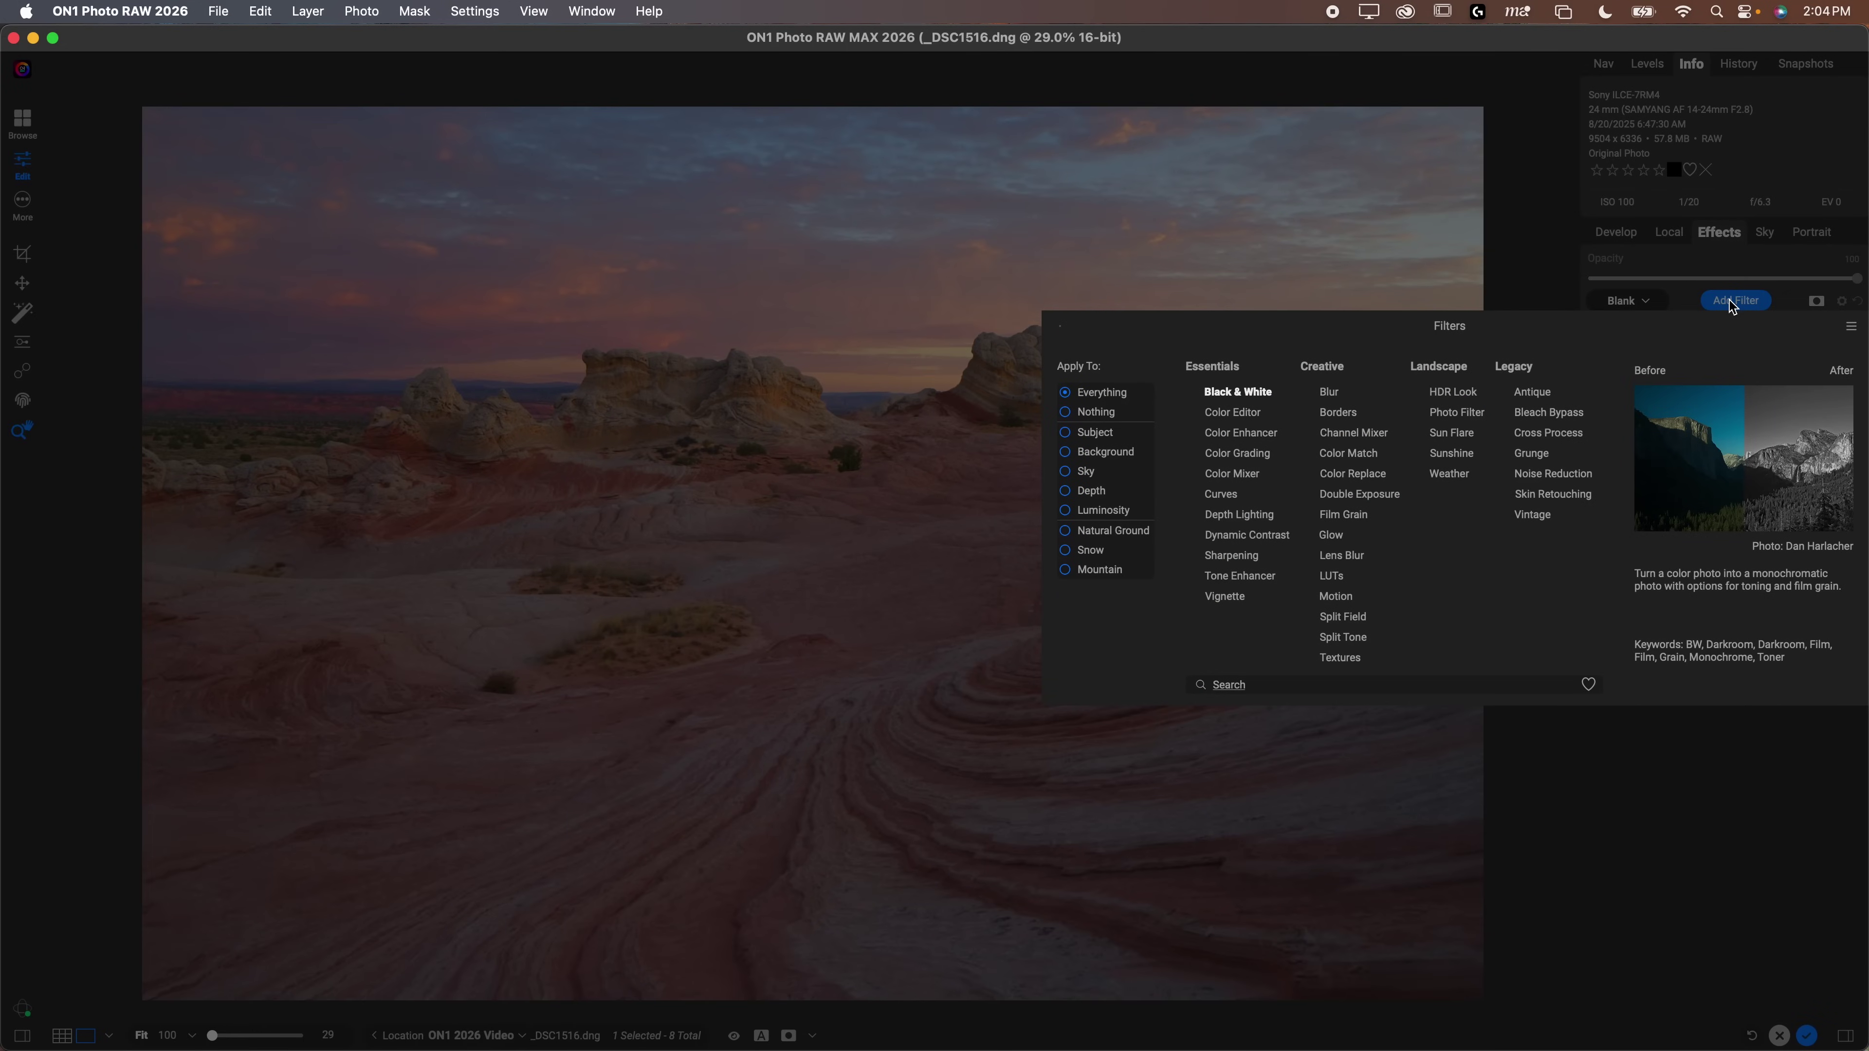
left_click(1350, 617)
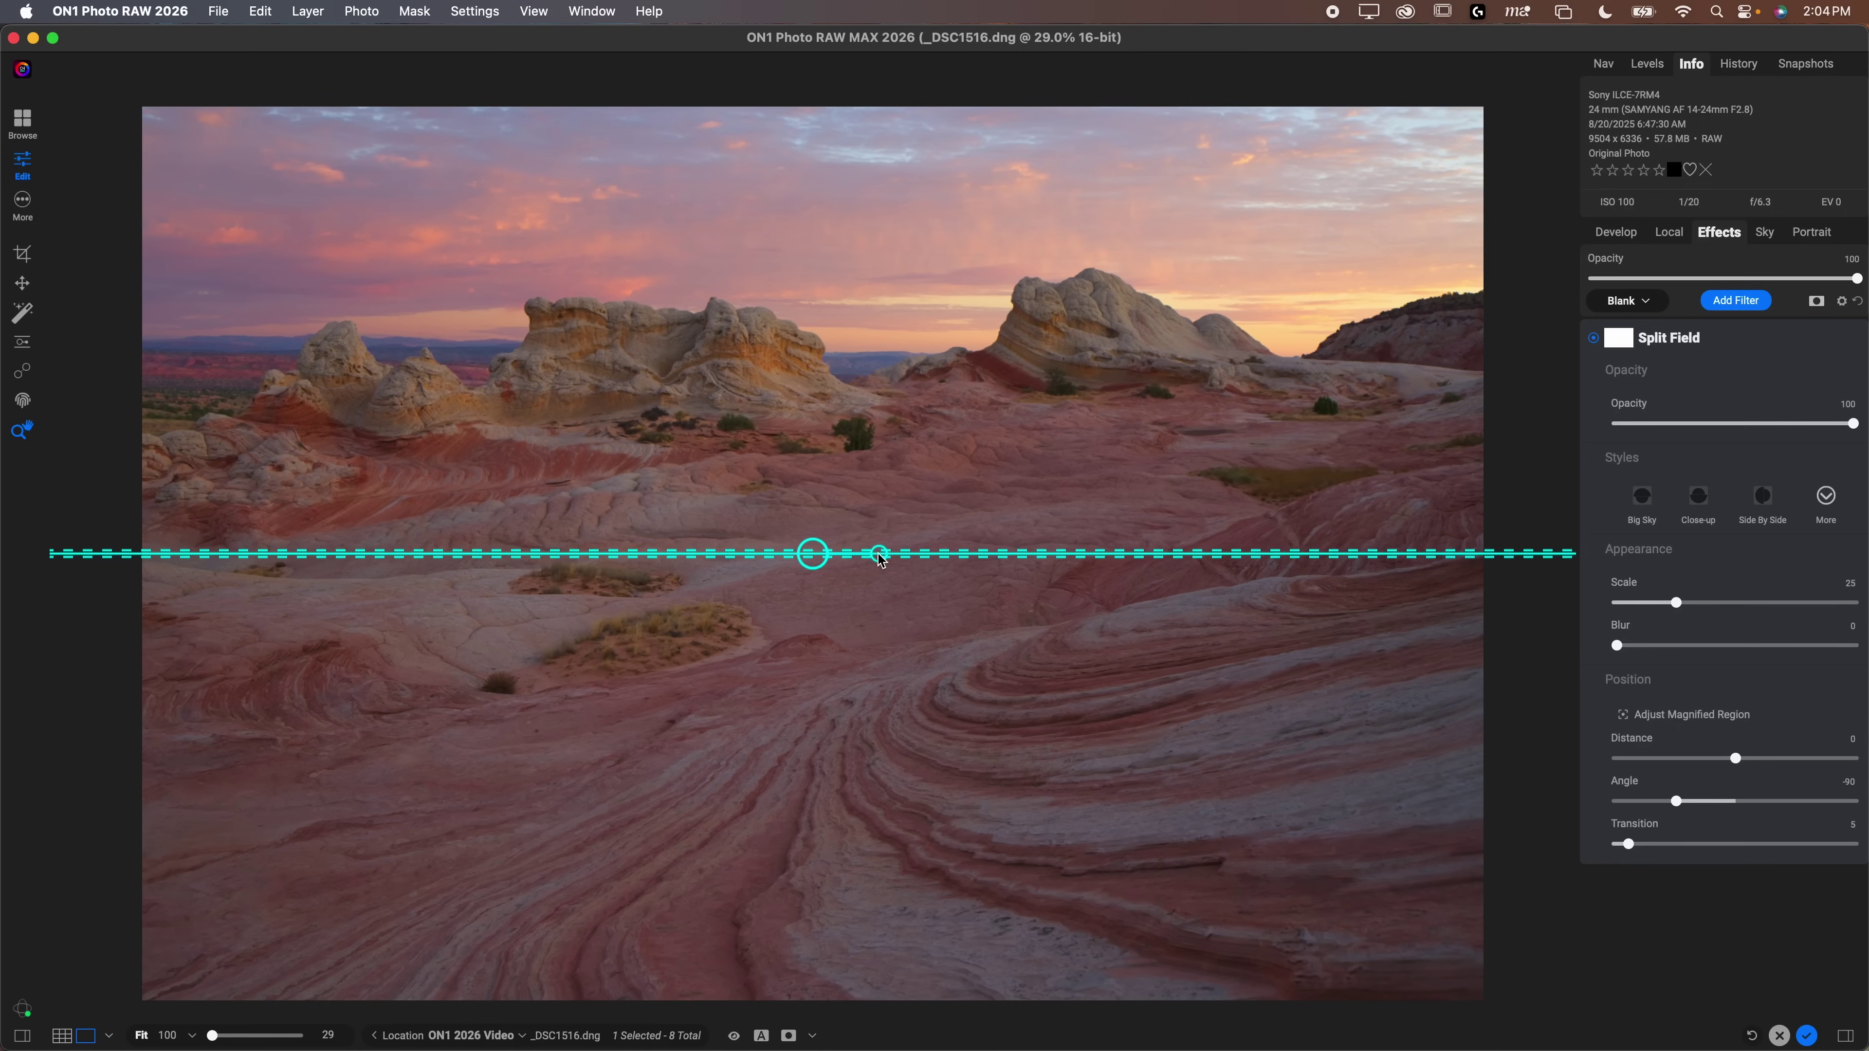
left_click_drag(880, 557, 878, 543)
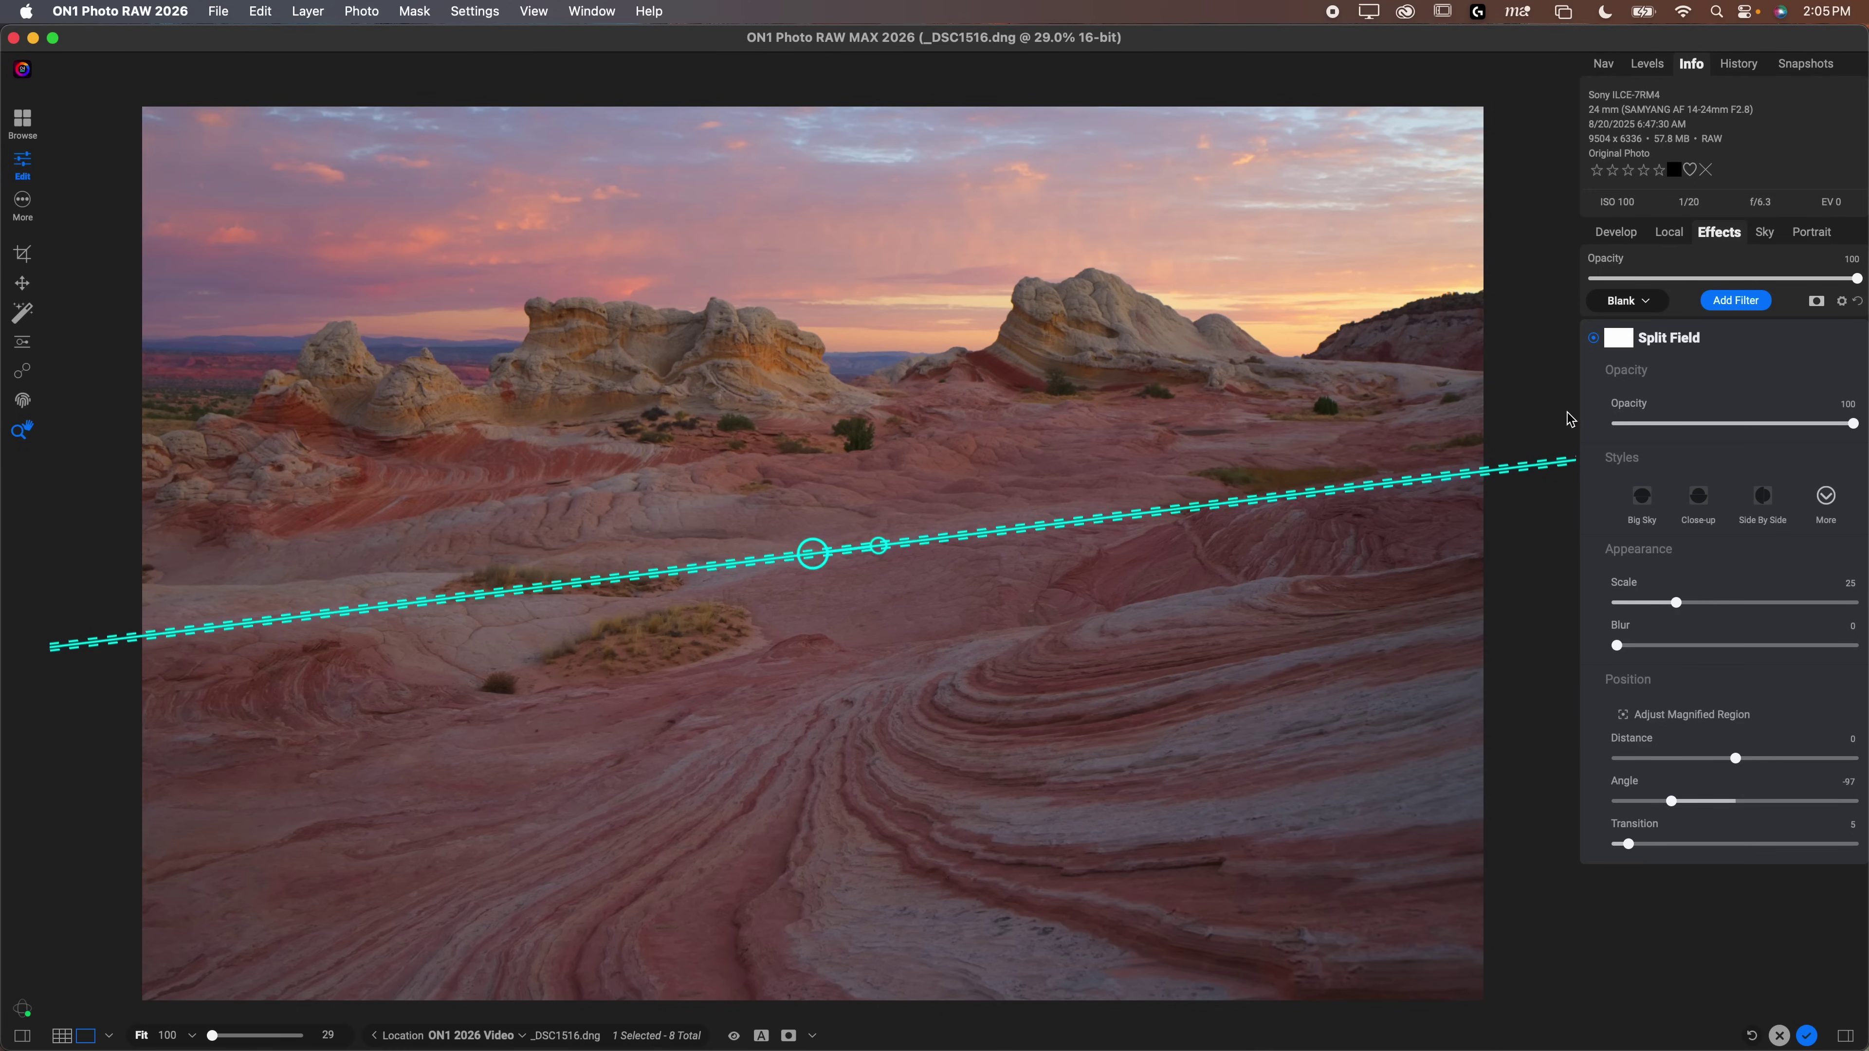
left_click(1593, 337)
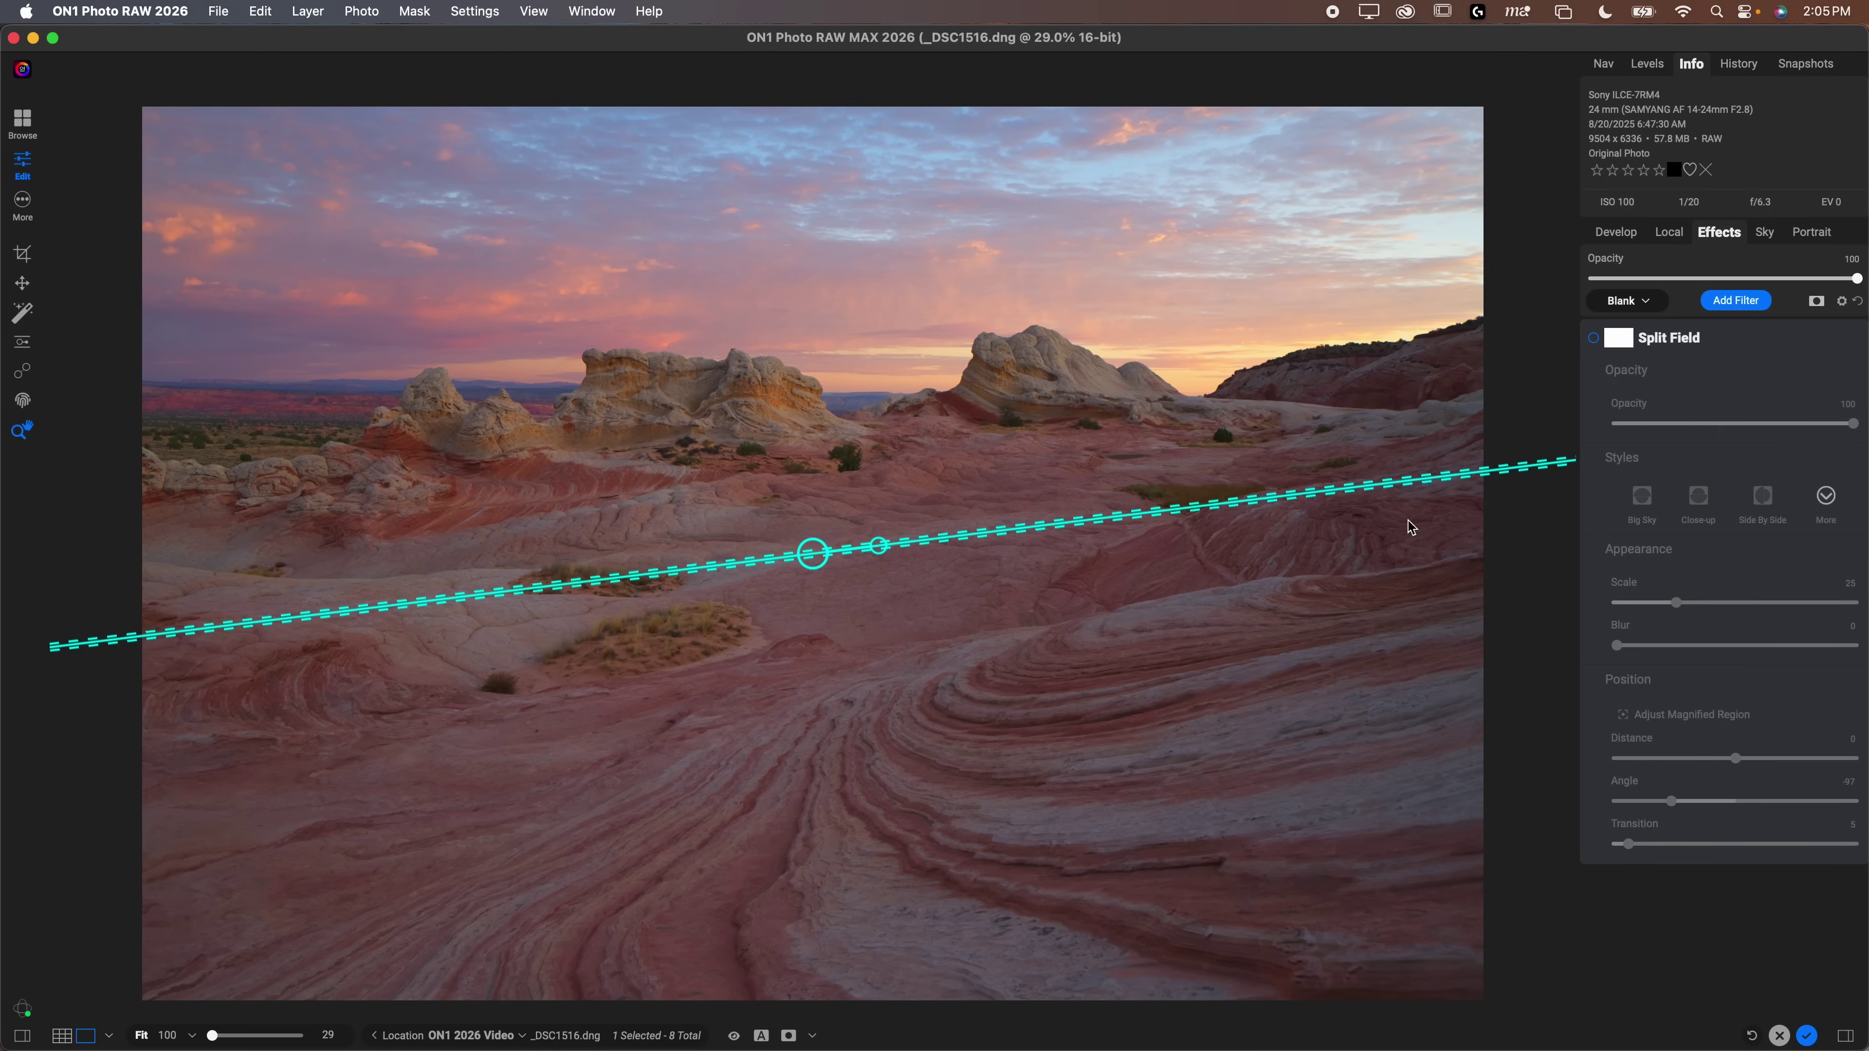
left_click(1593, 337)
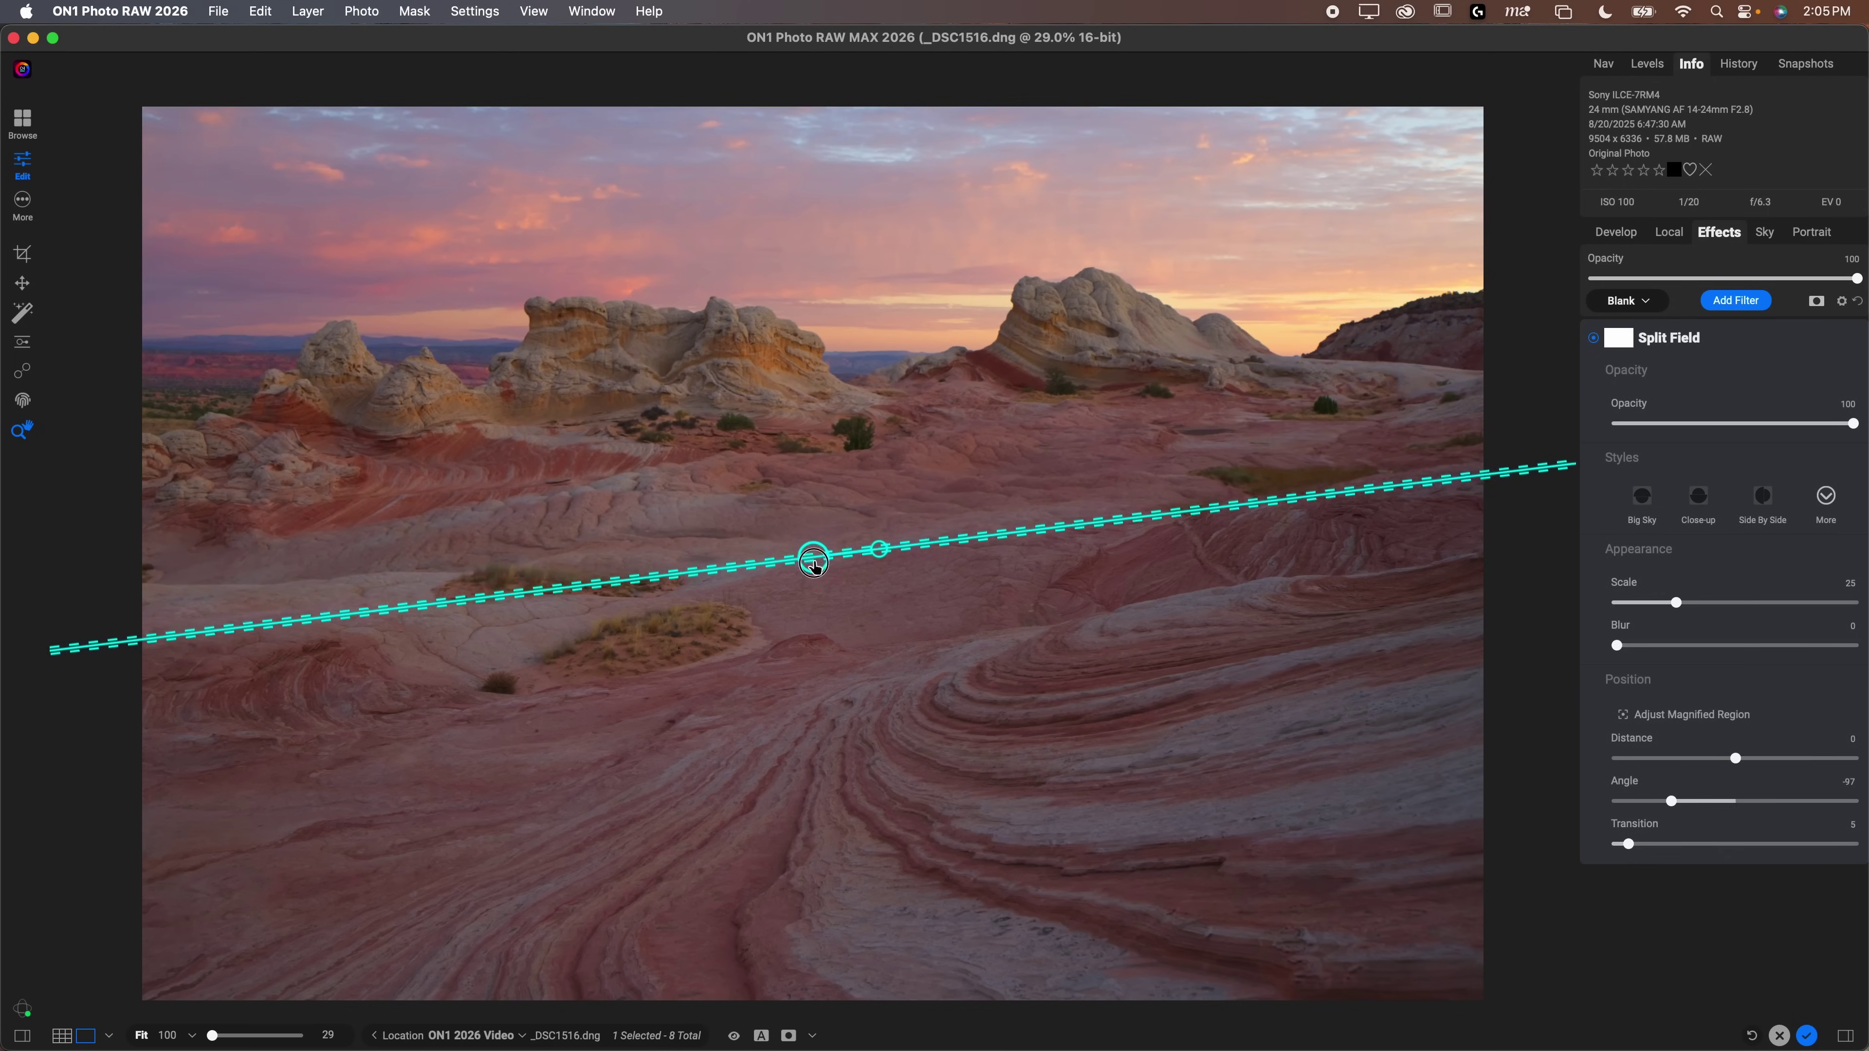
Lower the split line into the rock bands, widen its transition and enlarge the magnified region
left_click_drag(813, 564, 899, 621)
left_click_drag(1024, 608, 1027, 615)
mouse_move(834, 645)
left_mouse_down()
mouse_move(847, 684)
mouse_move(828, 626)
left_mouse_up()
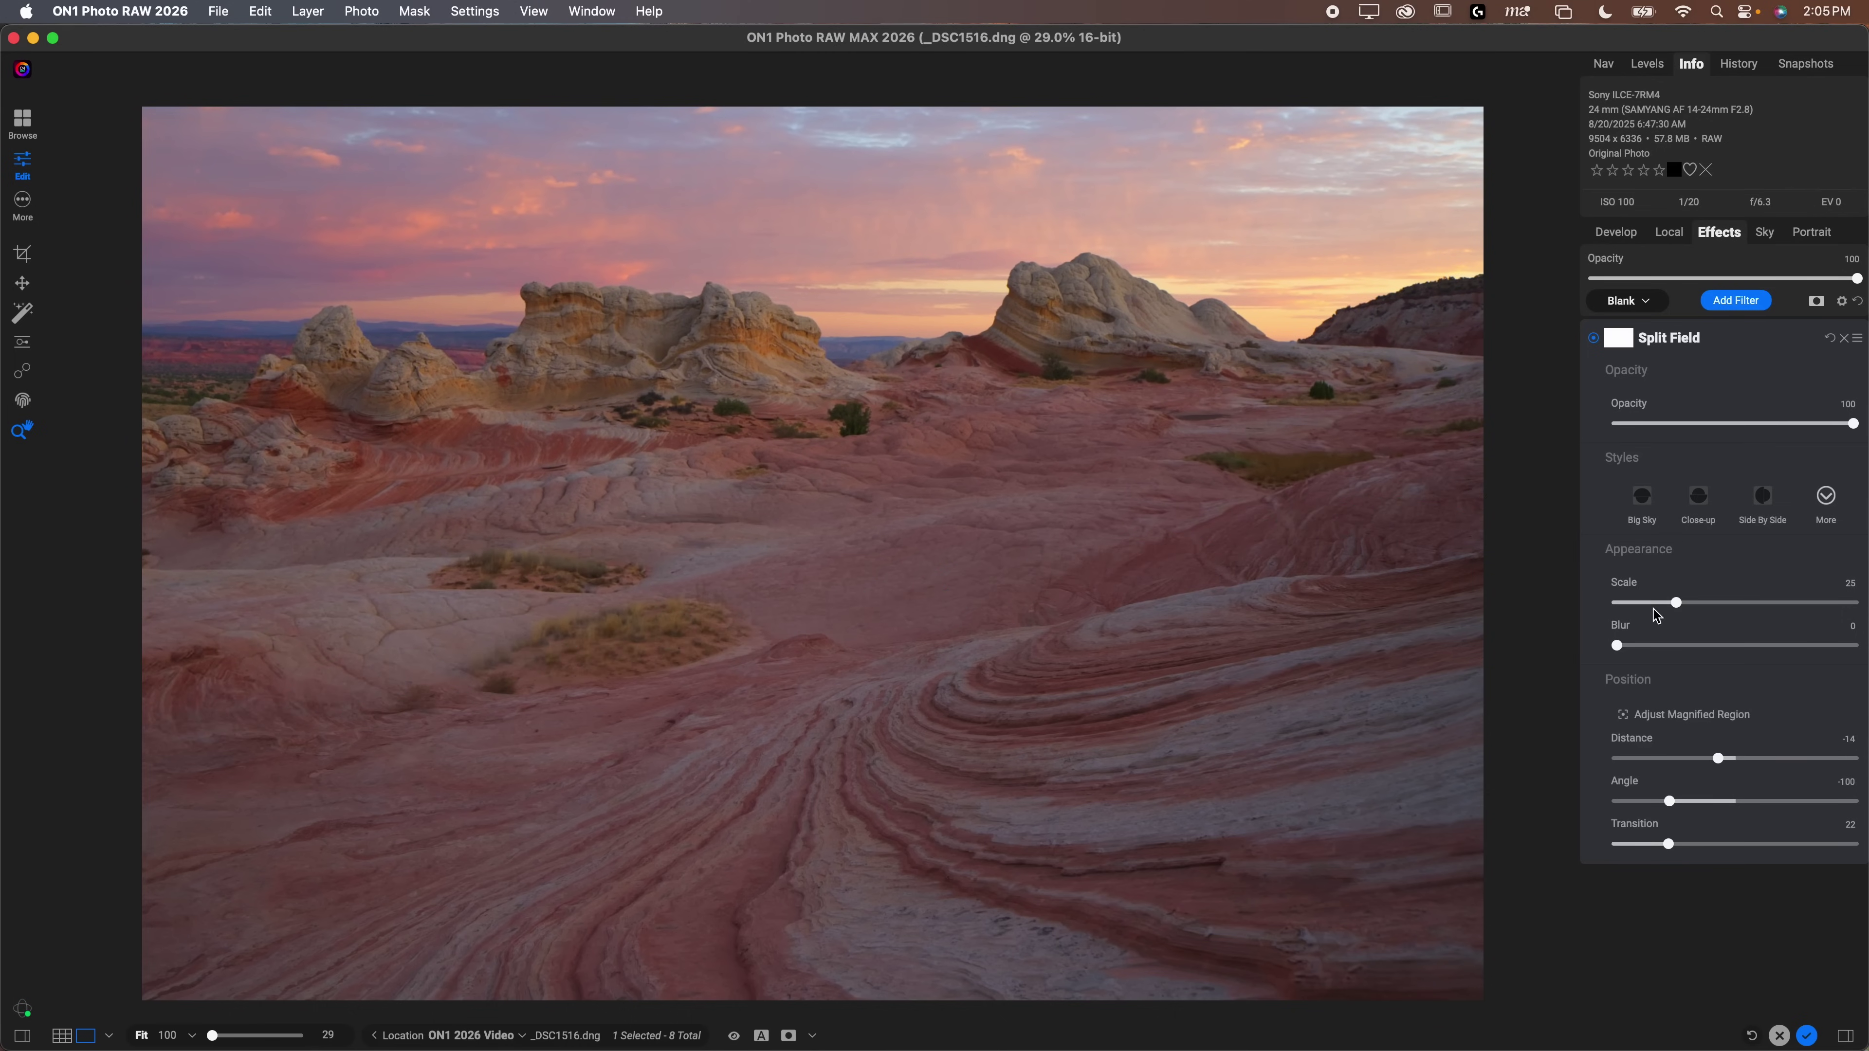
left_click_drag(1676, 603, 1742, 602)
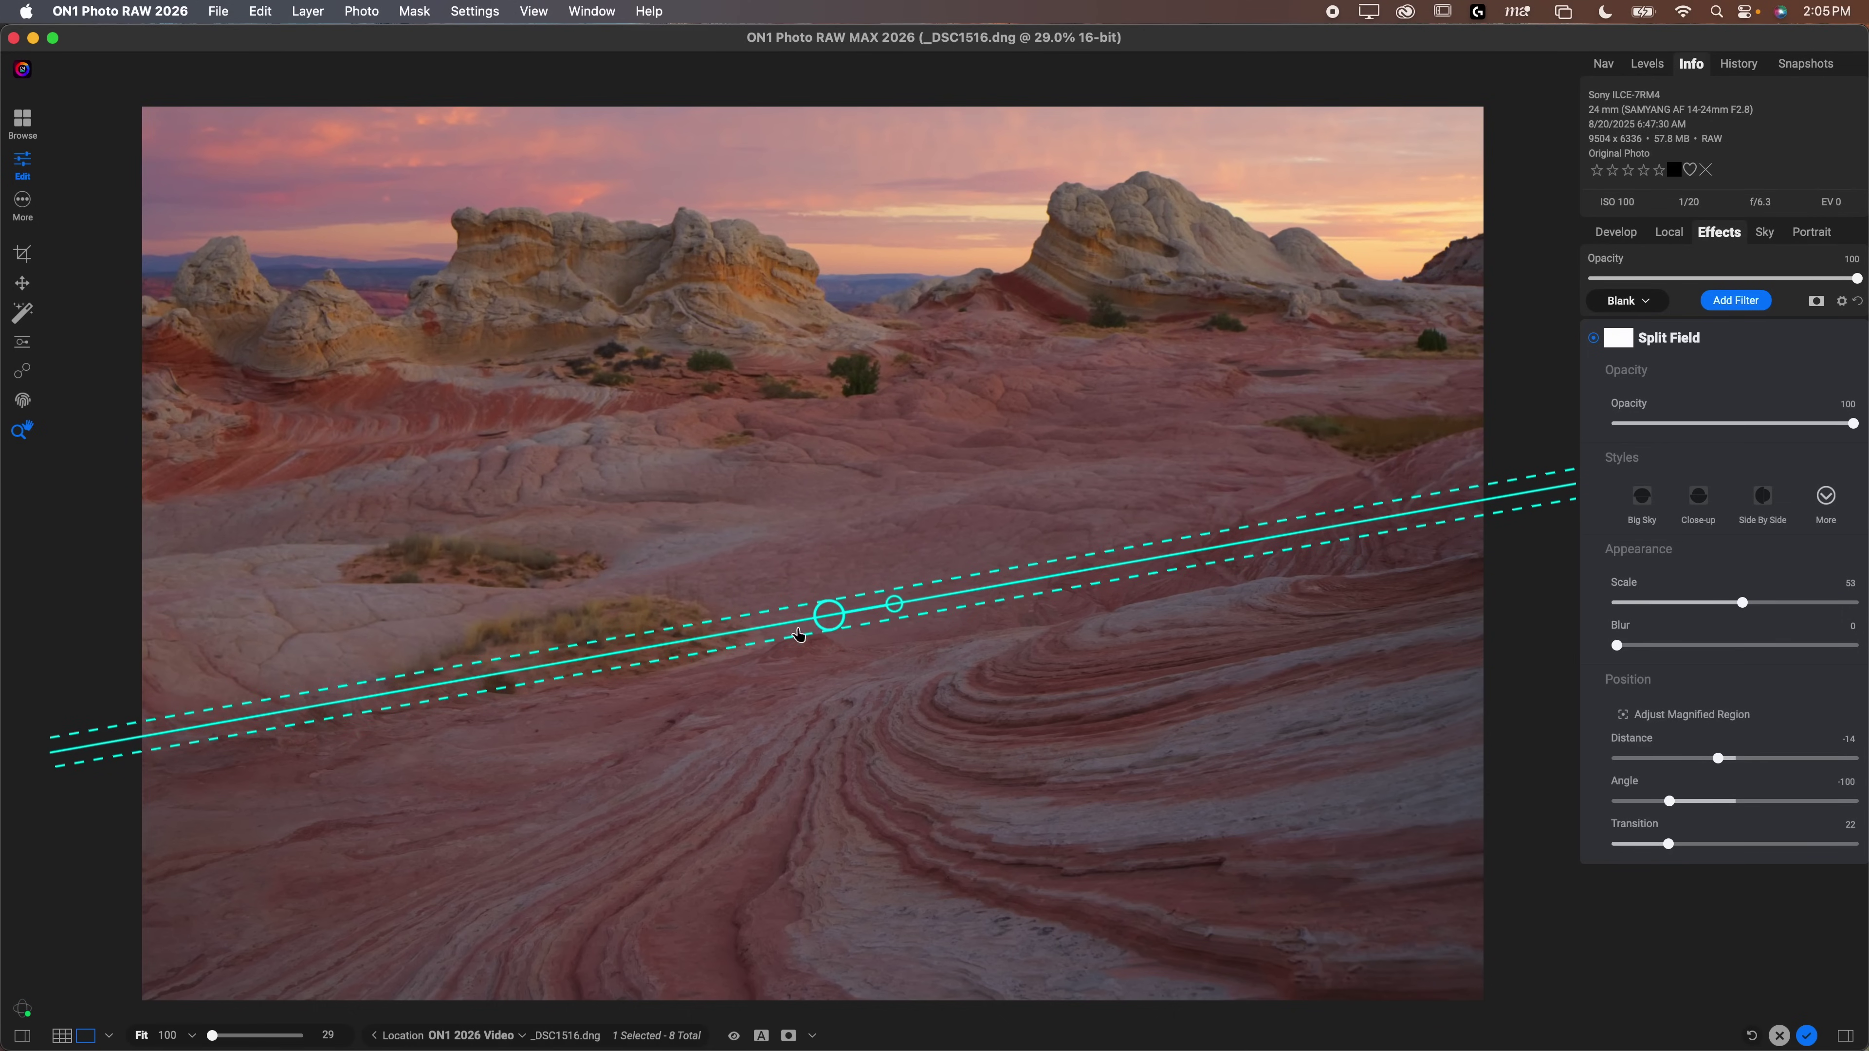
Move the split line further down, narrow the transition and slightly reduce the scale
mouse_move(805, 625)
left_mouse_down()
mouse_move(830, 638)
mouse_move(818, 597)
left_mouse_up()
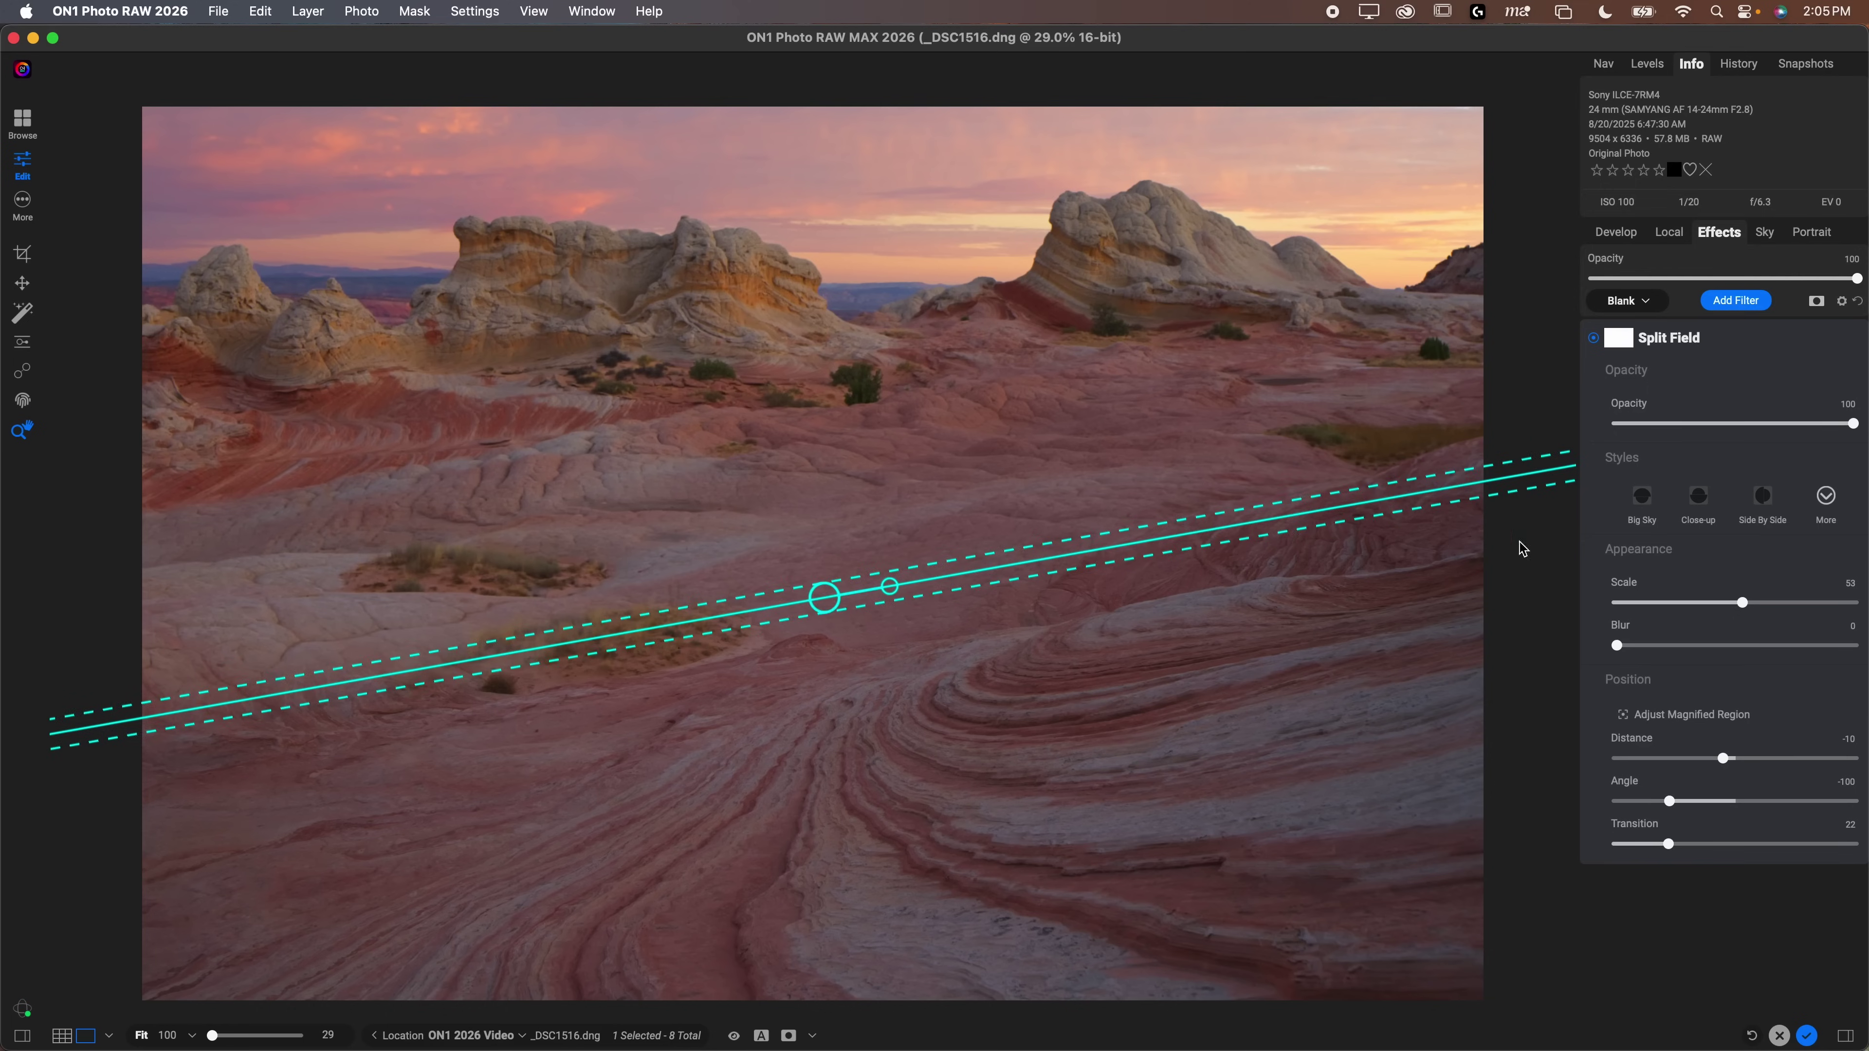
left_click(1595, 337)
left_click(1594, 338)
left_click_drag(838, 609, 840, 619)
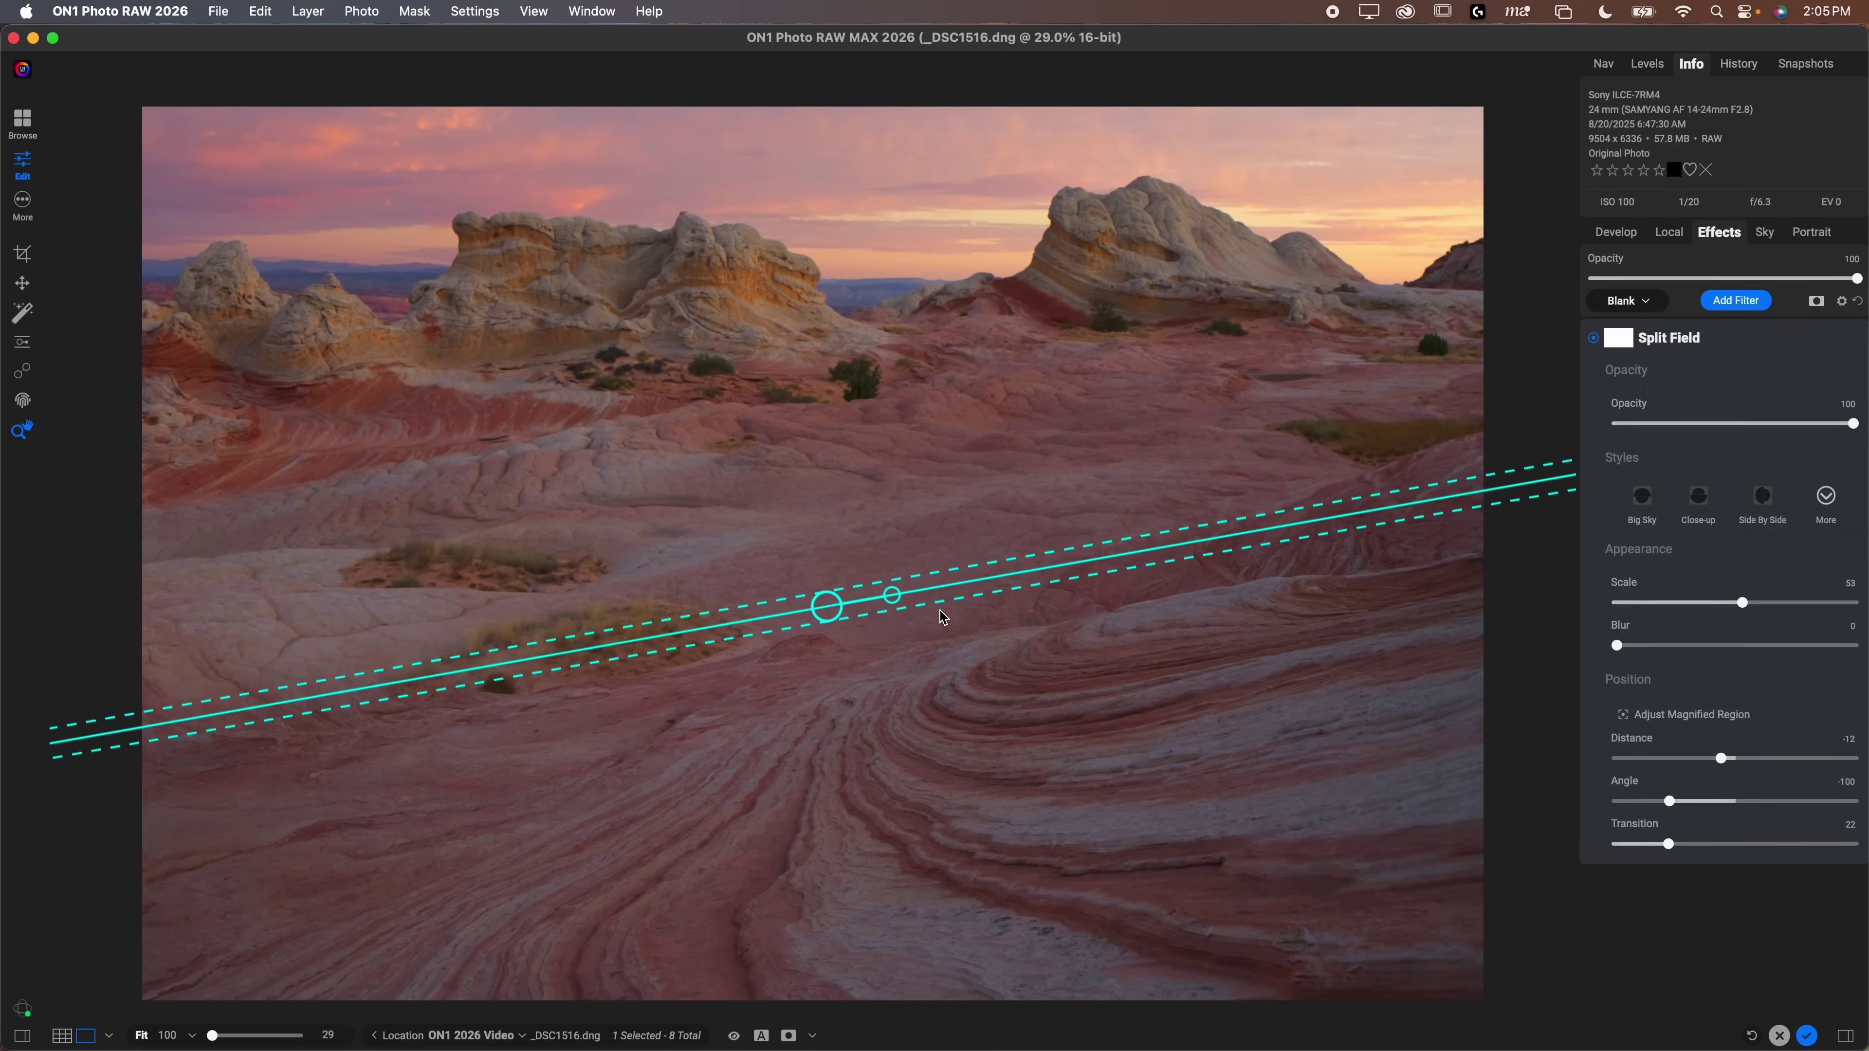
left_click_drag(826, 606, 857, 657)
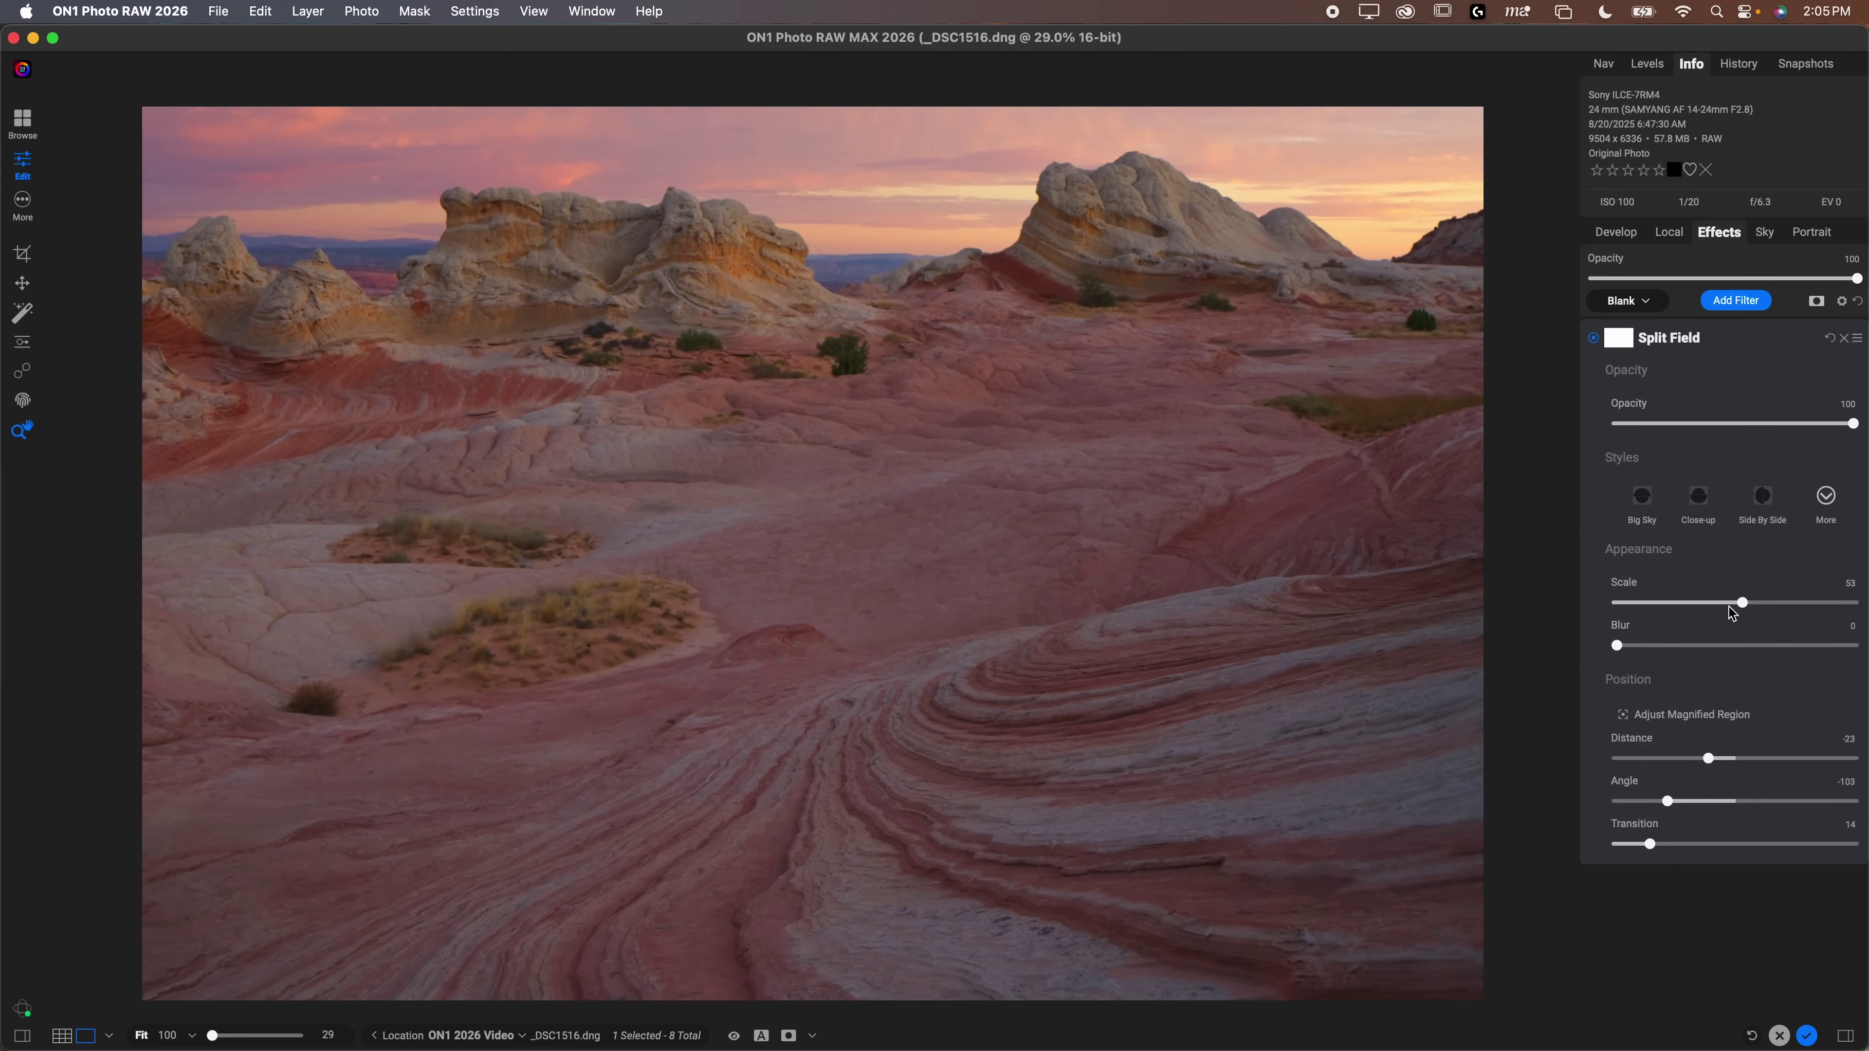
left_click_drag(1741, 603, 1721, 605)
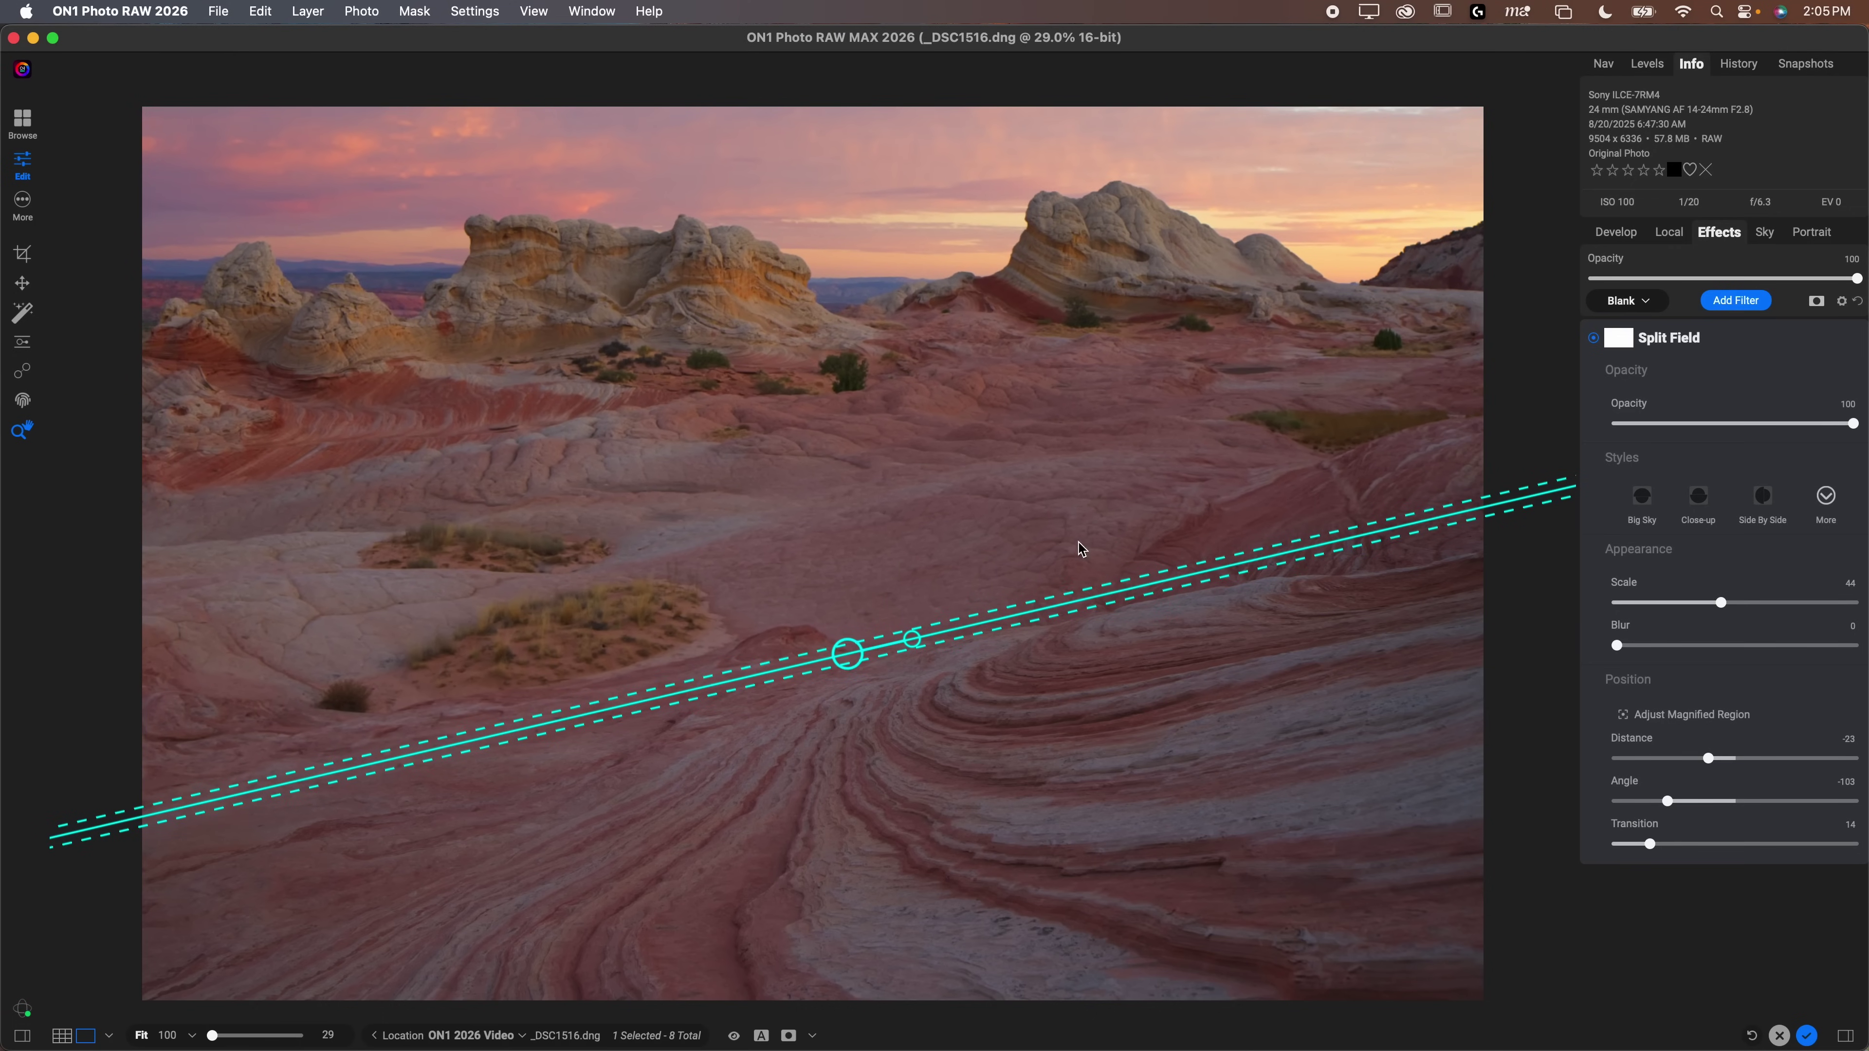
Set the transition to 18 and Scale to 25, comparing Split Field off and on
left_click_drag(1131, 602, 1130, 605)
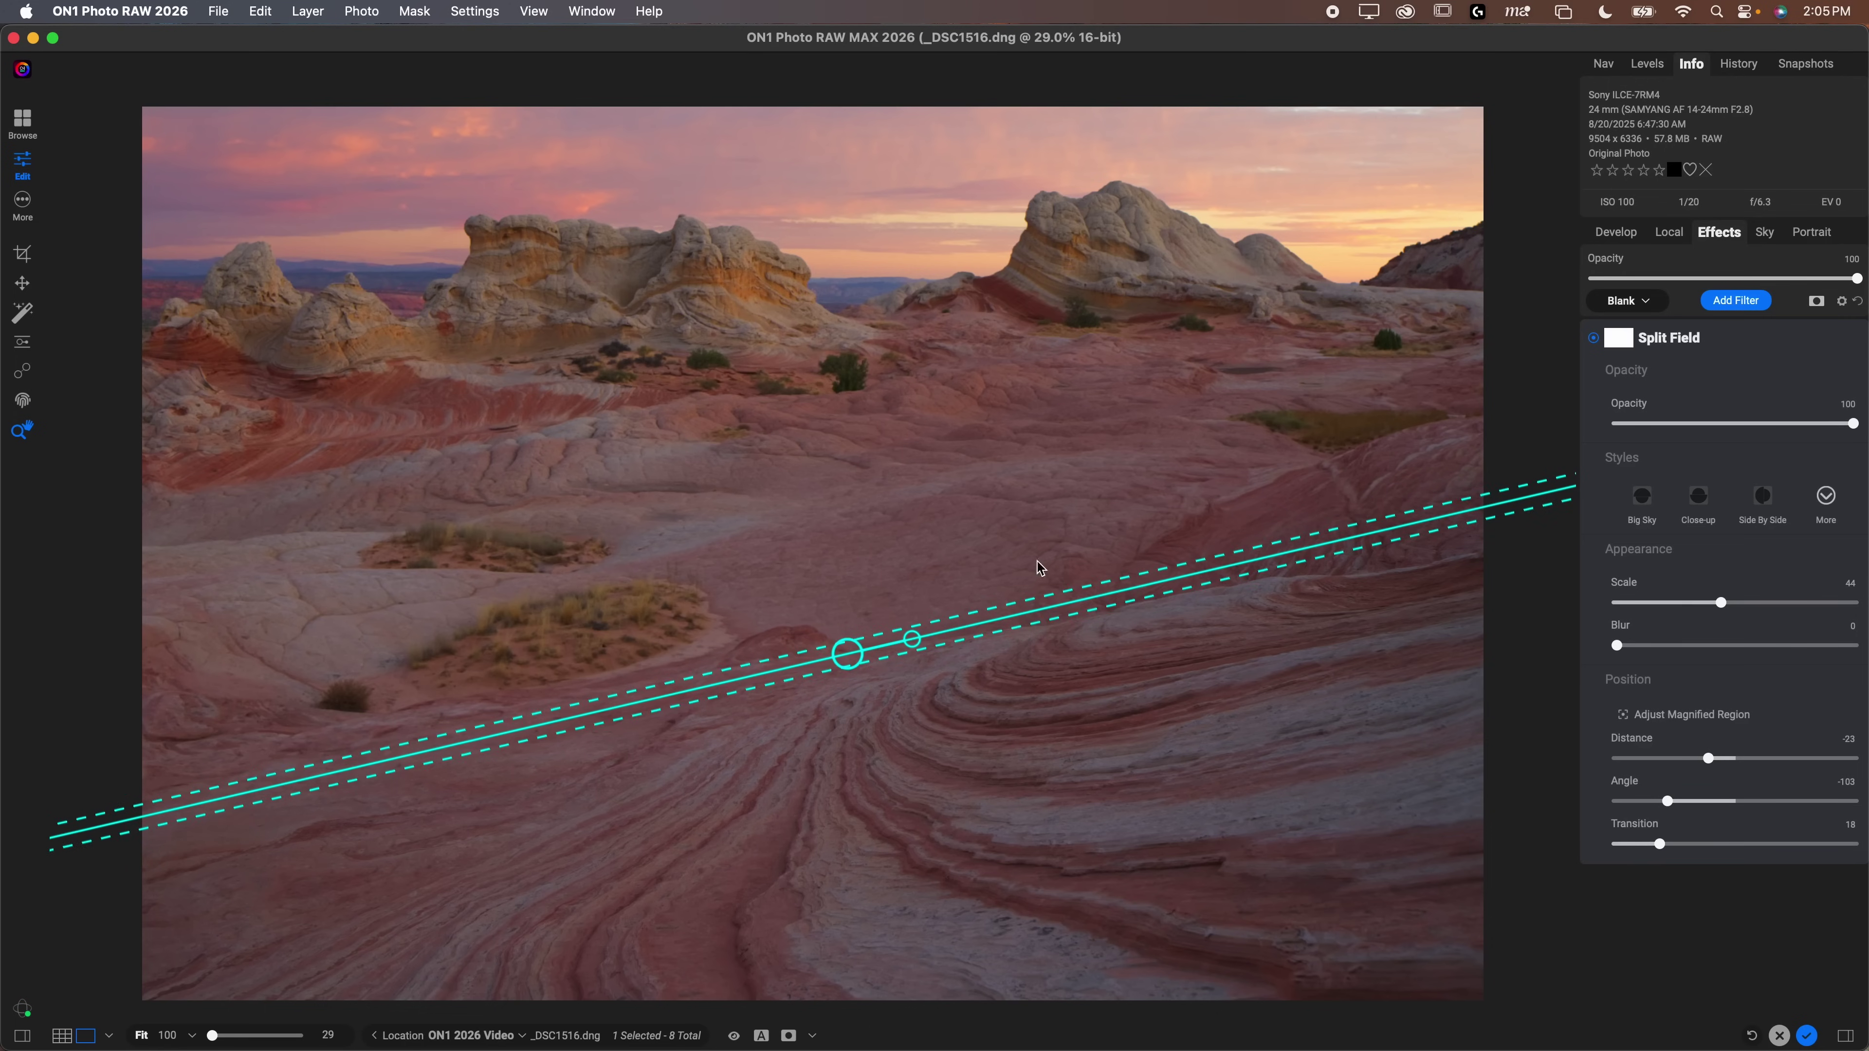
left_click(1594, 339)
left_click(1594, 339)
left_click(1594, 338)
left_click(1594, 339)
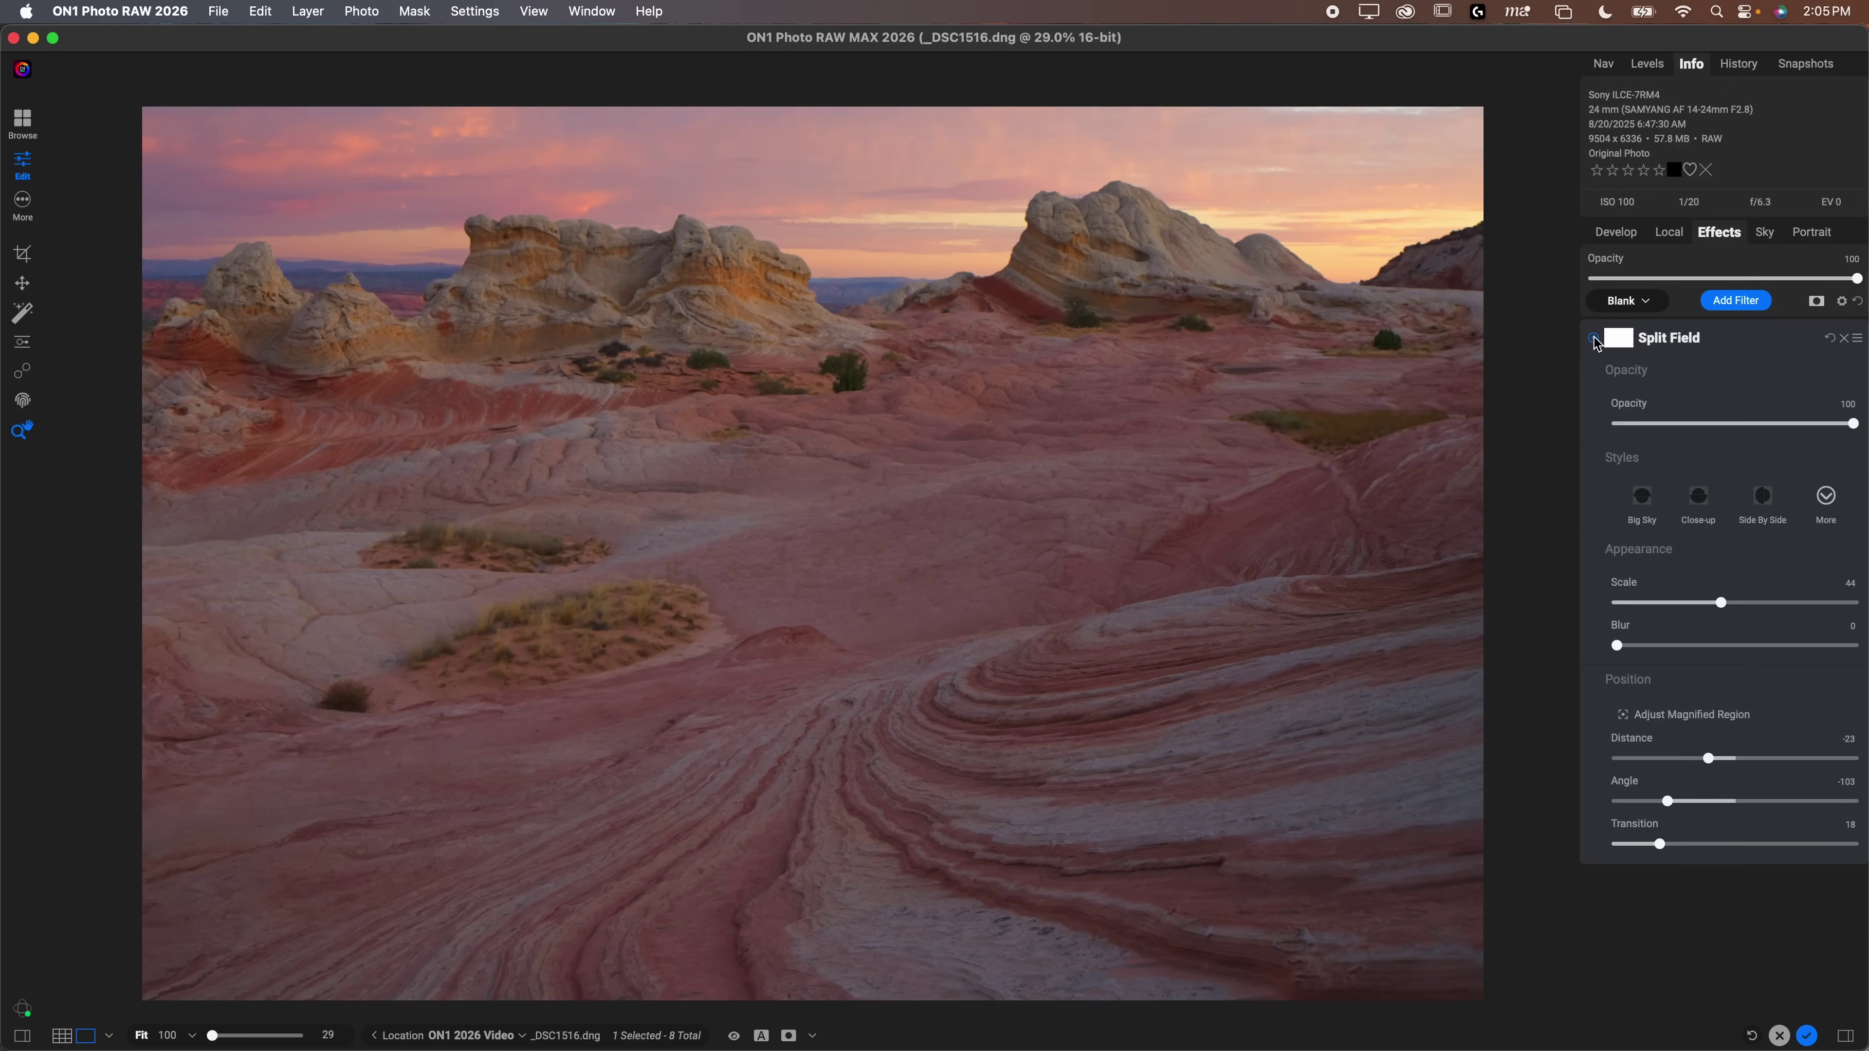
left_click_drag(1721, 603, 1676, 603)
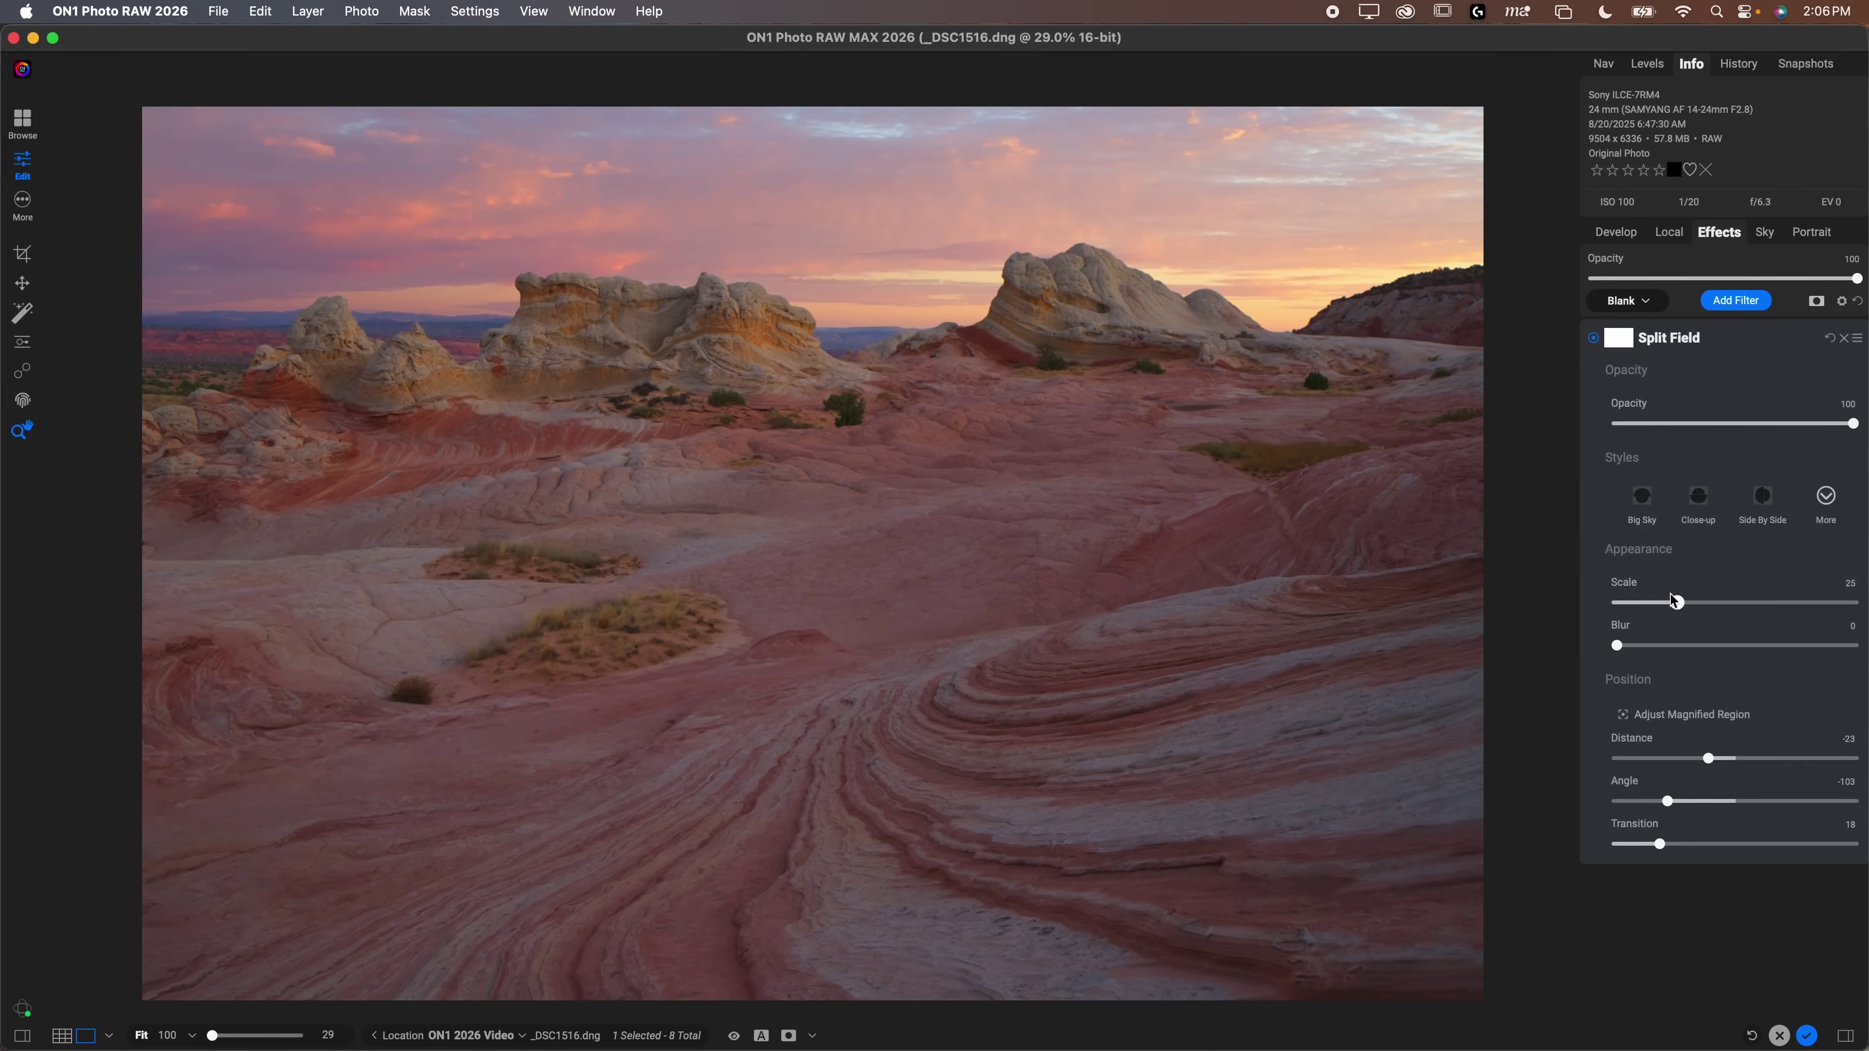
left_click(1594, 339)
left_click(1595, 339)
mouse_move(1402, 576)
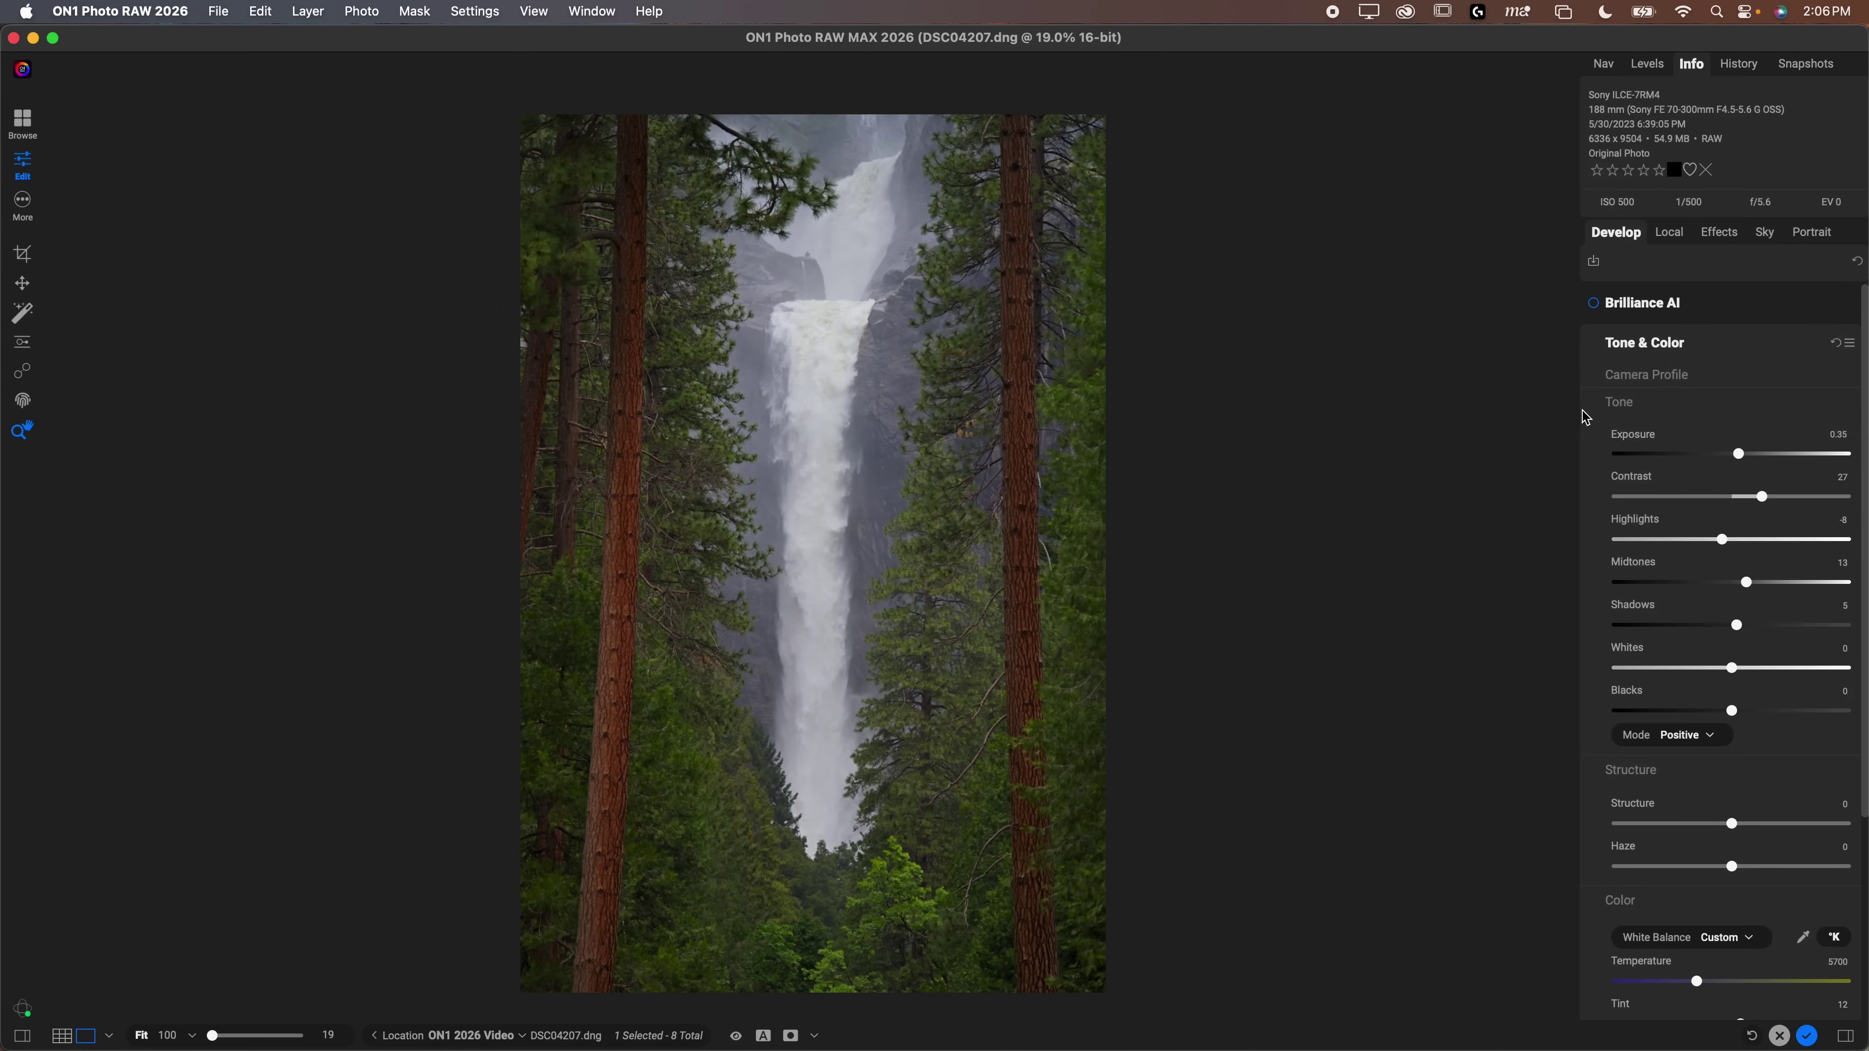
Enable Transform for the waterfall photo, test a Vertical tilt, then undo it back to 0
scroll(1592, 415, "down", 5)
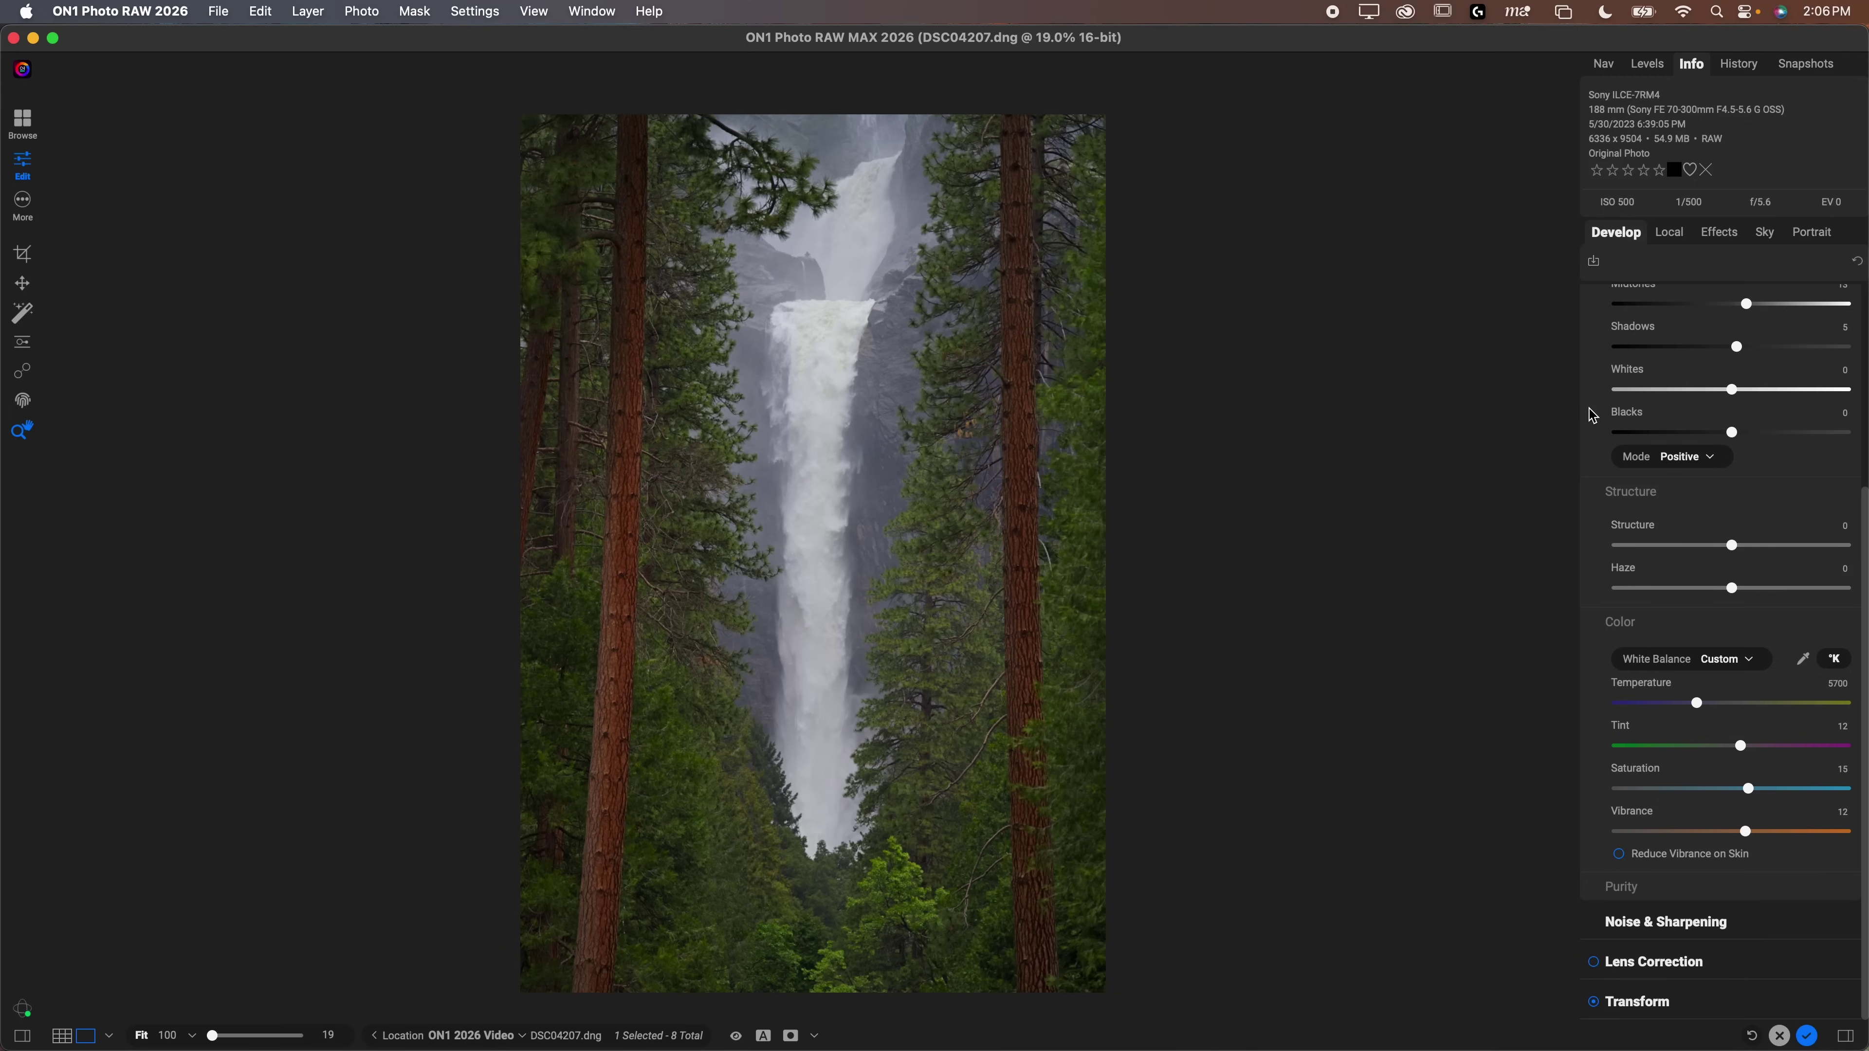
left_click(1642, 1001)
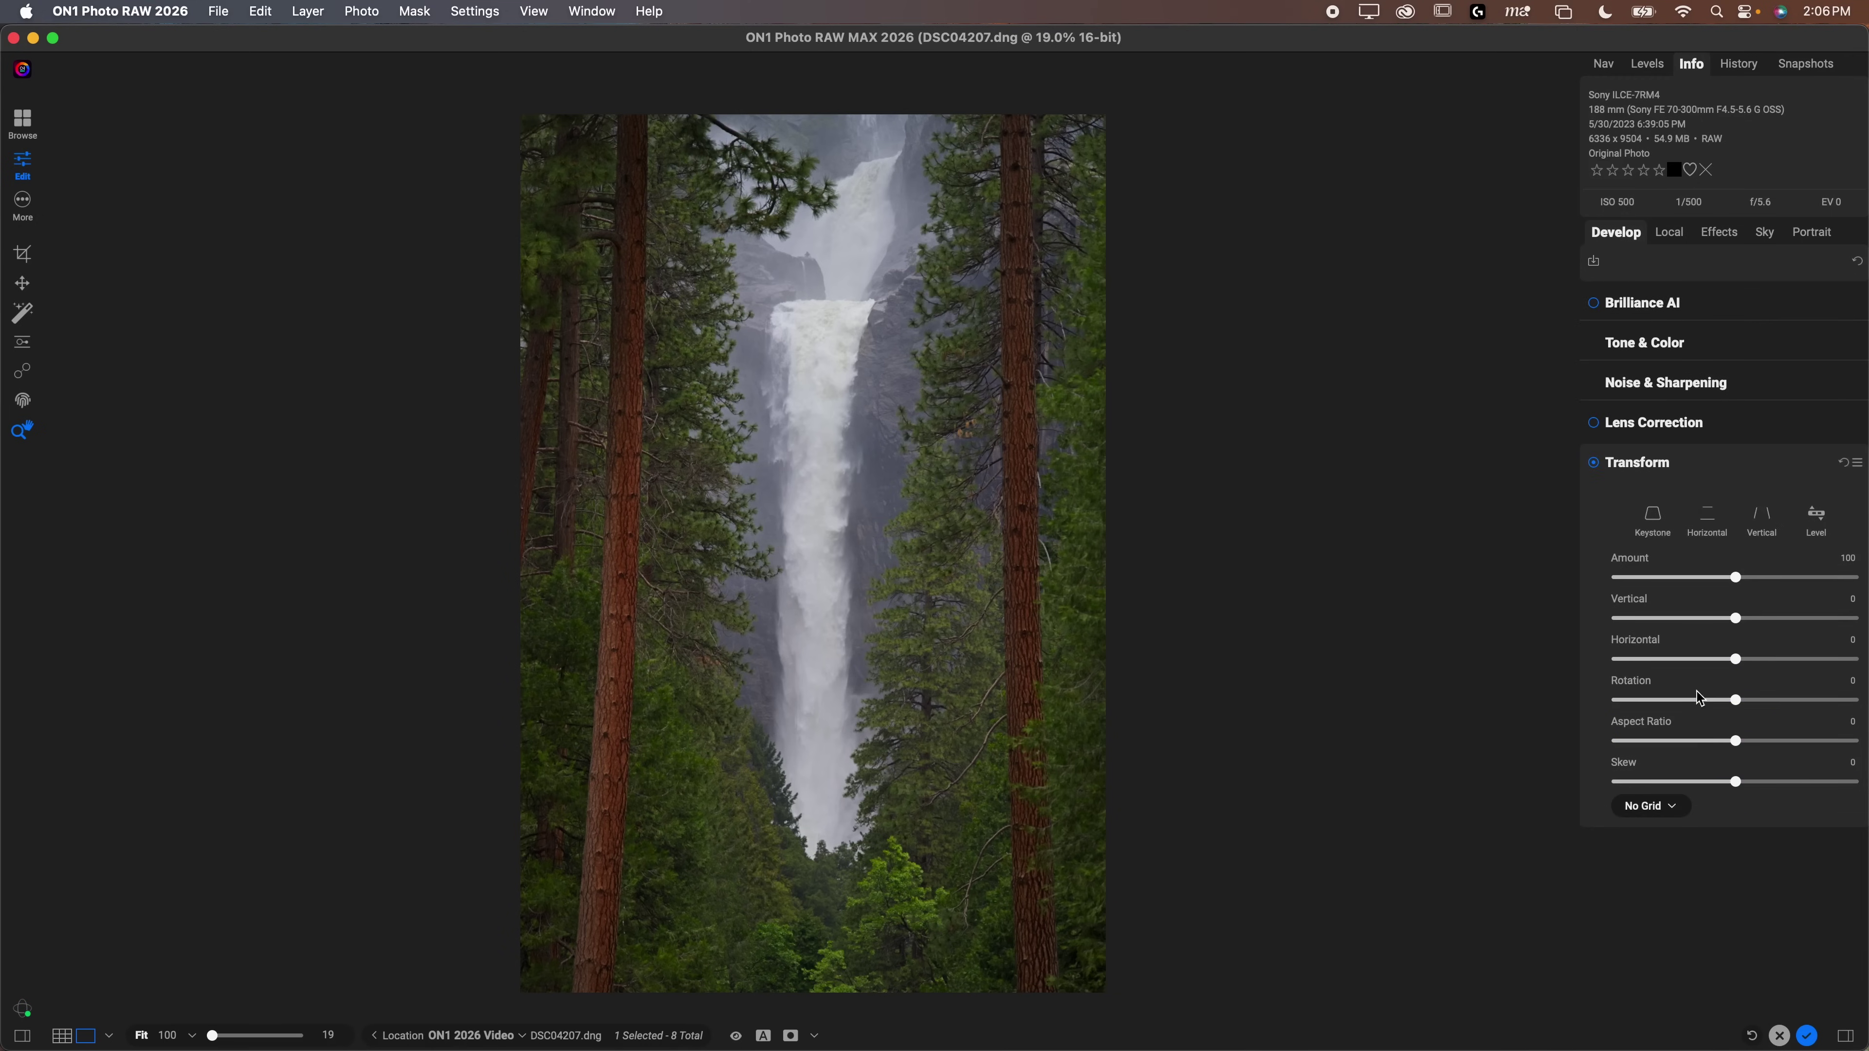
left_click(1594, 462)
left_click_drag(1738, 621, 1719, 619)
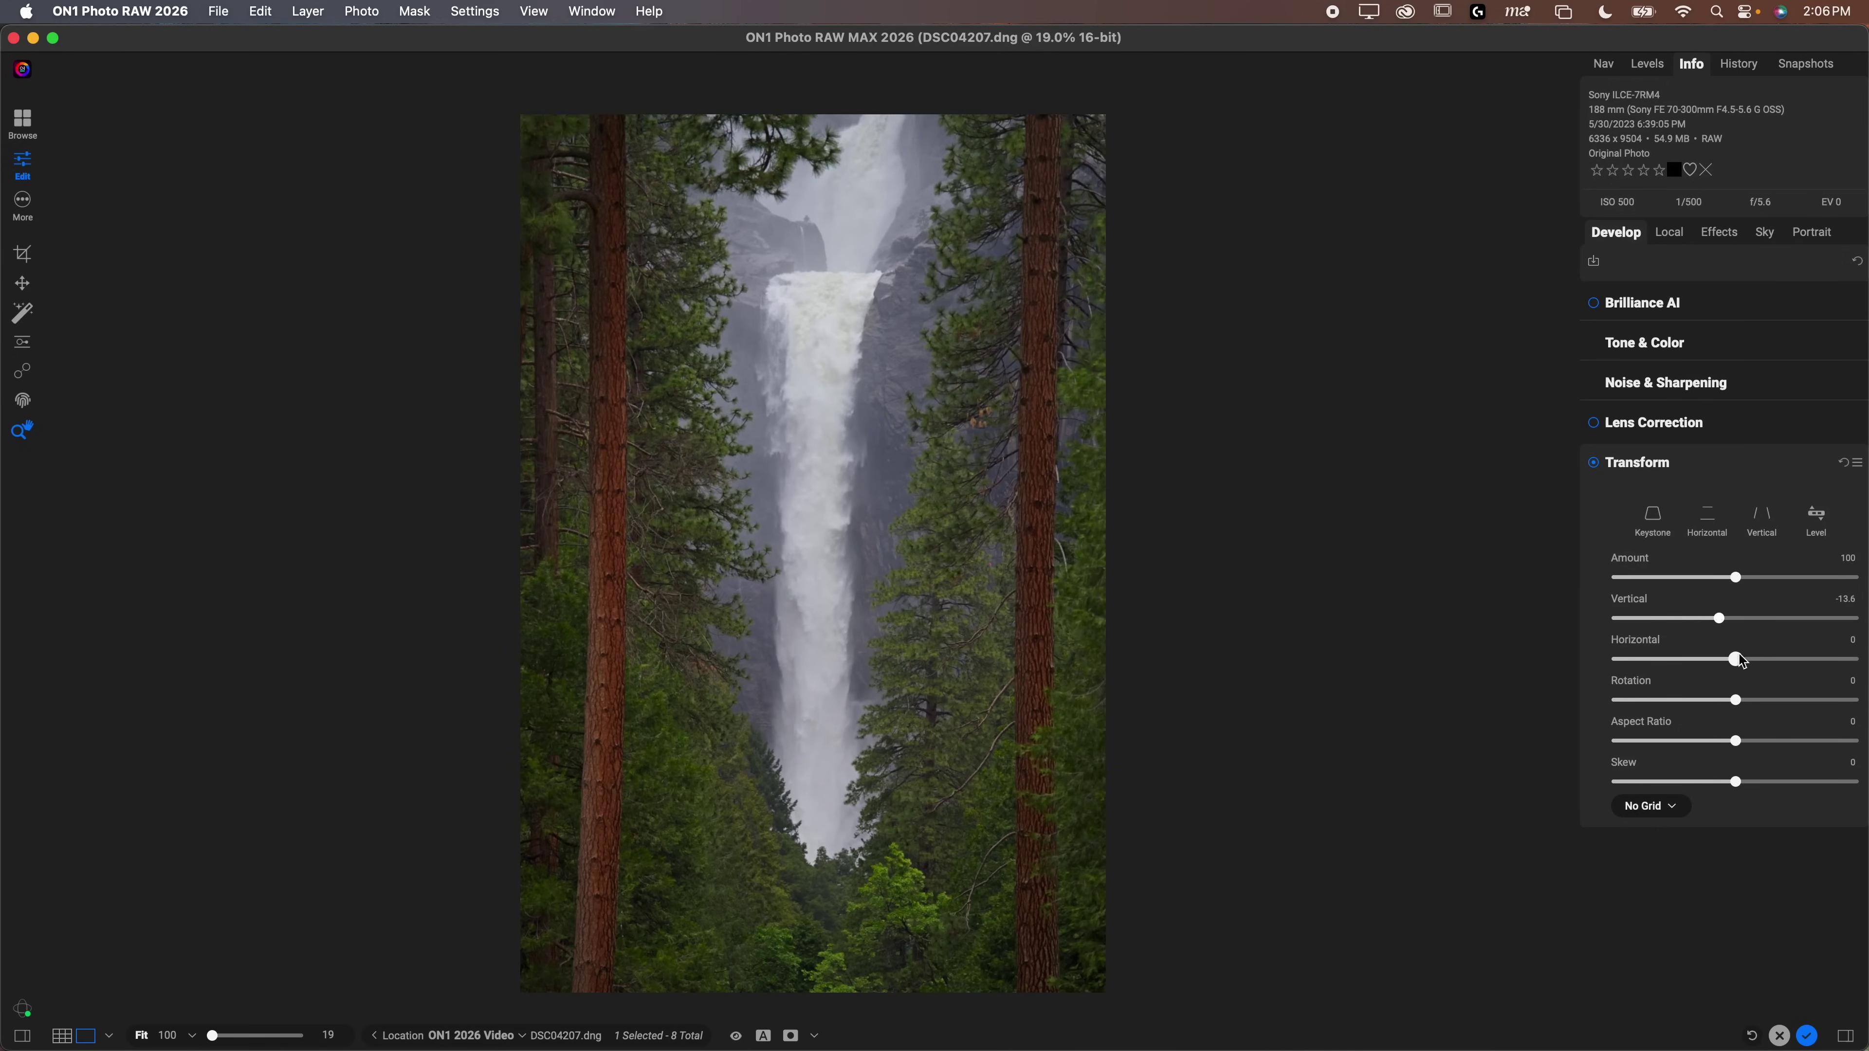
key("super+z")
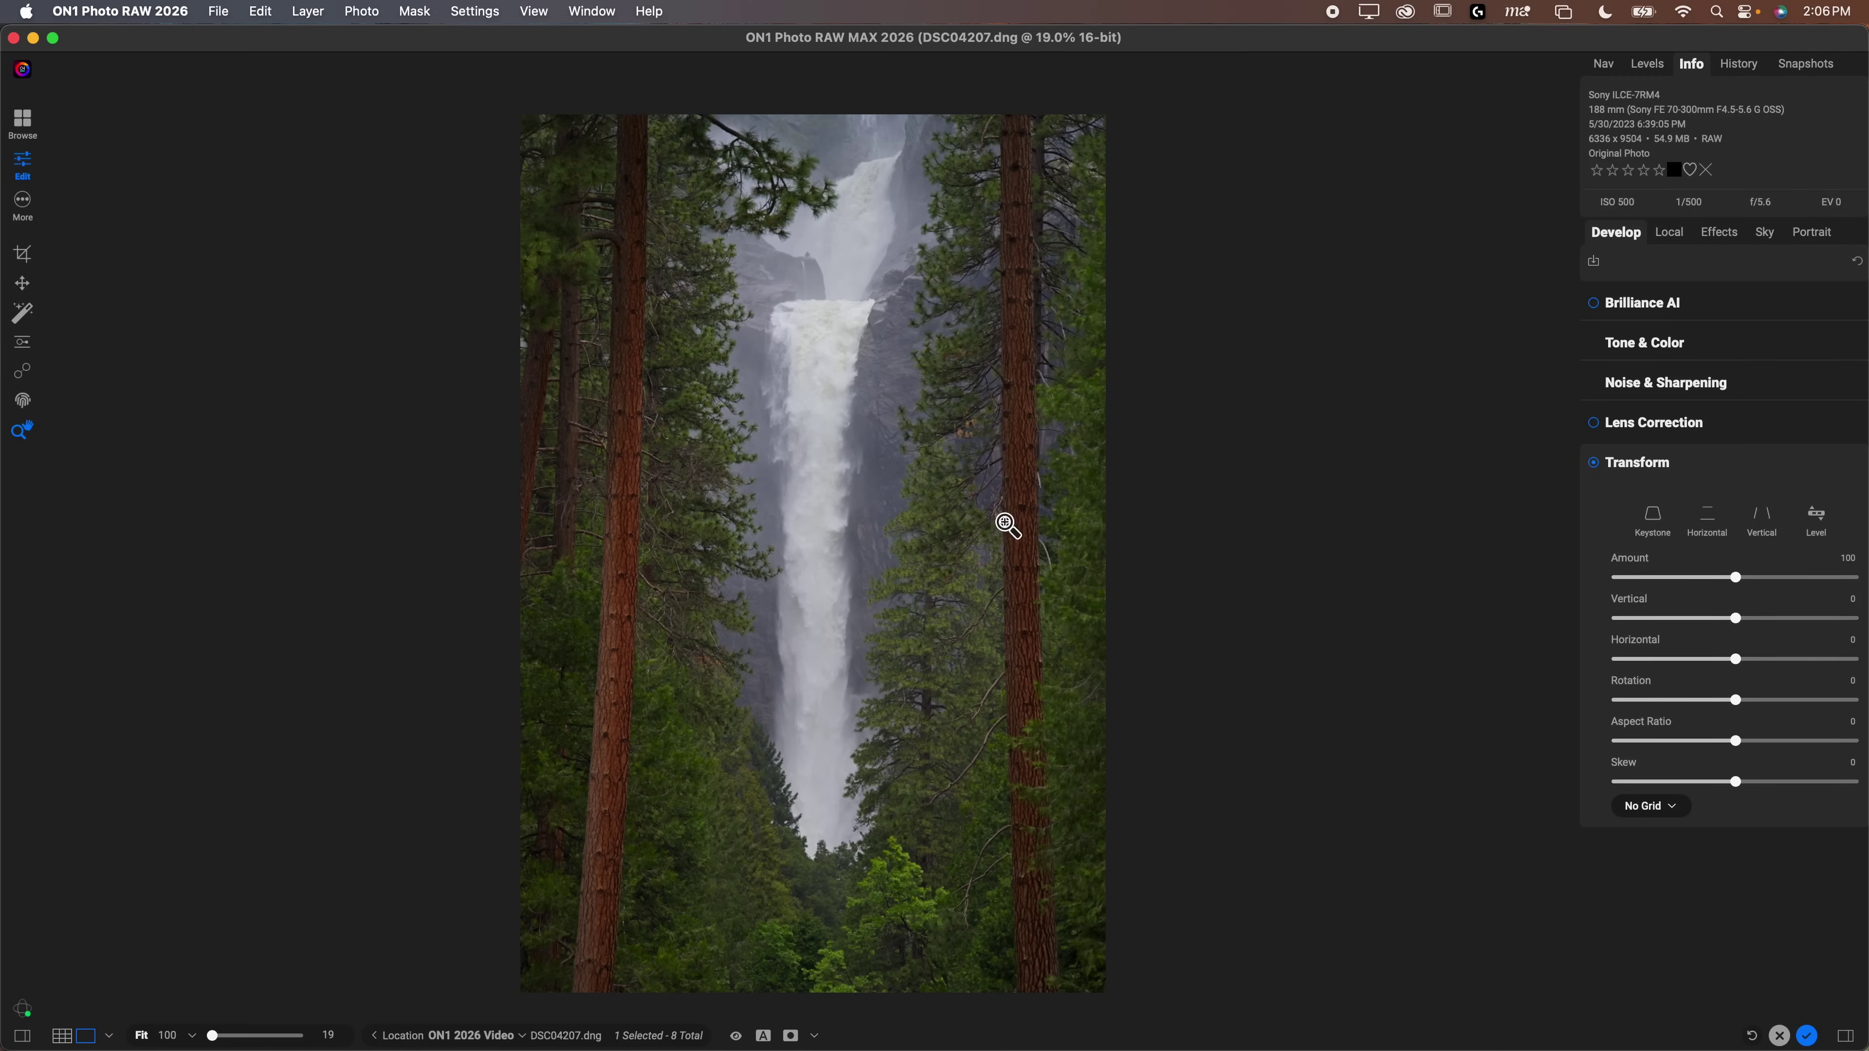
Align Vertical guide lines with both tree trunks and apply a -8.9 vertical correction
left_click(1653, 515)
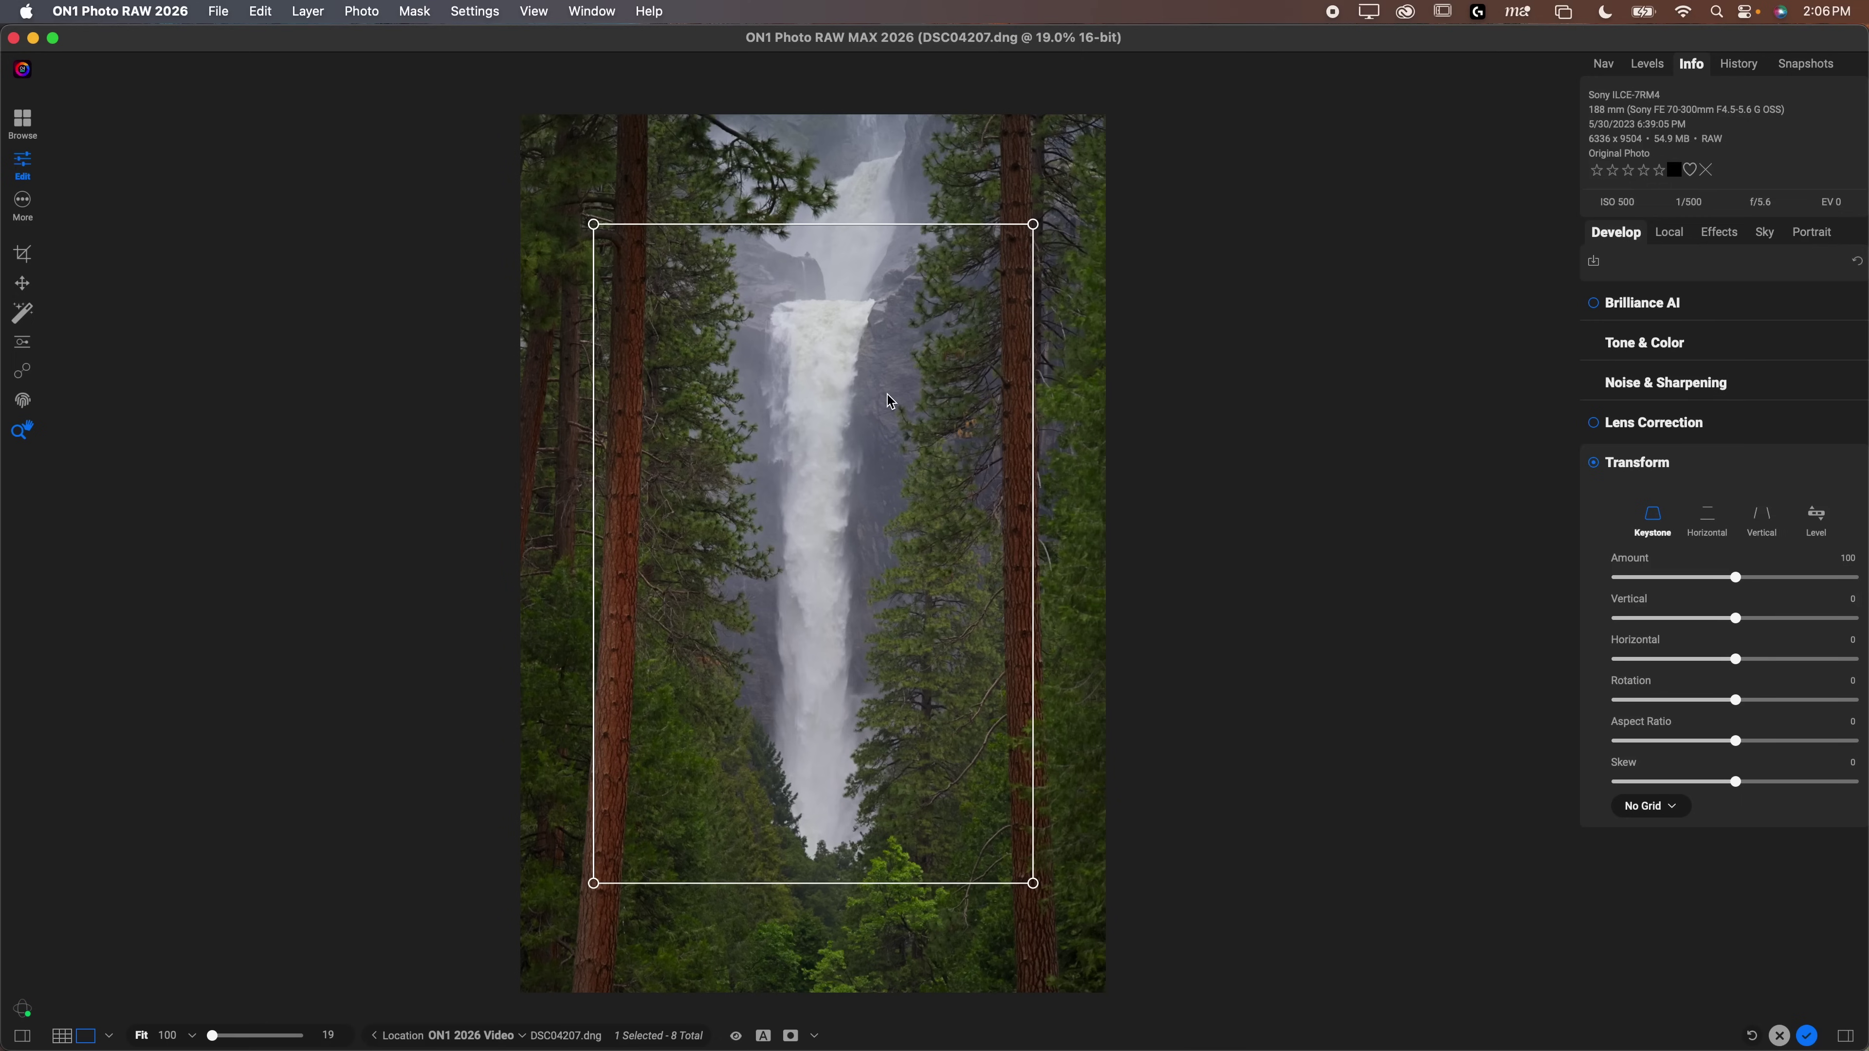
left_click(1707, 515)
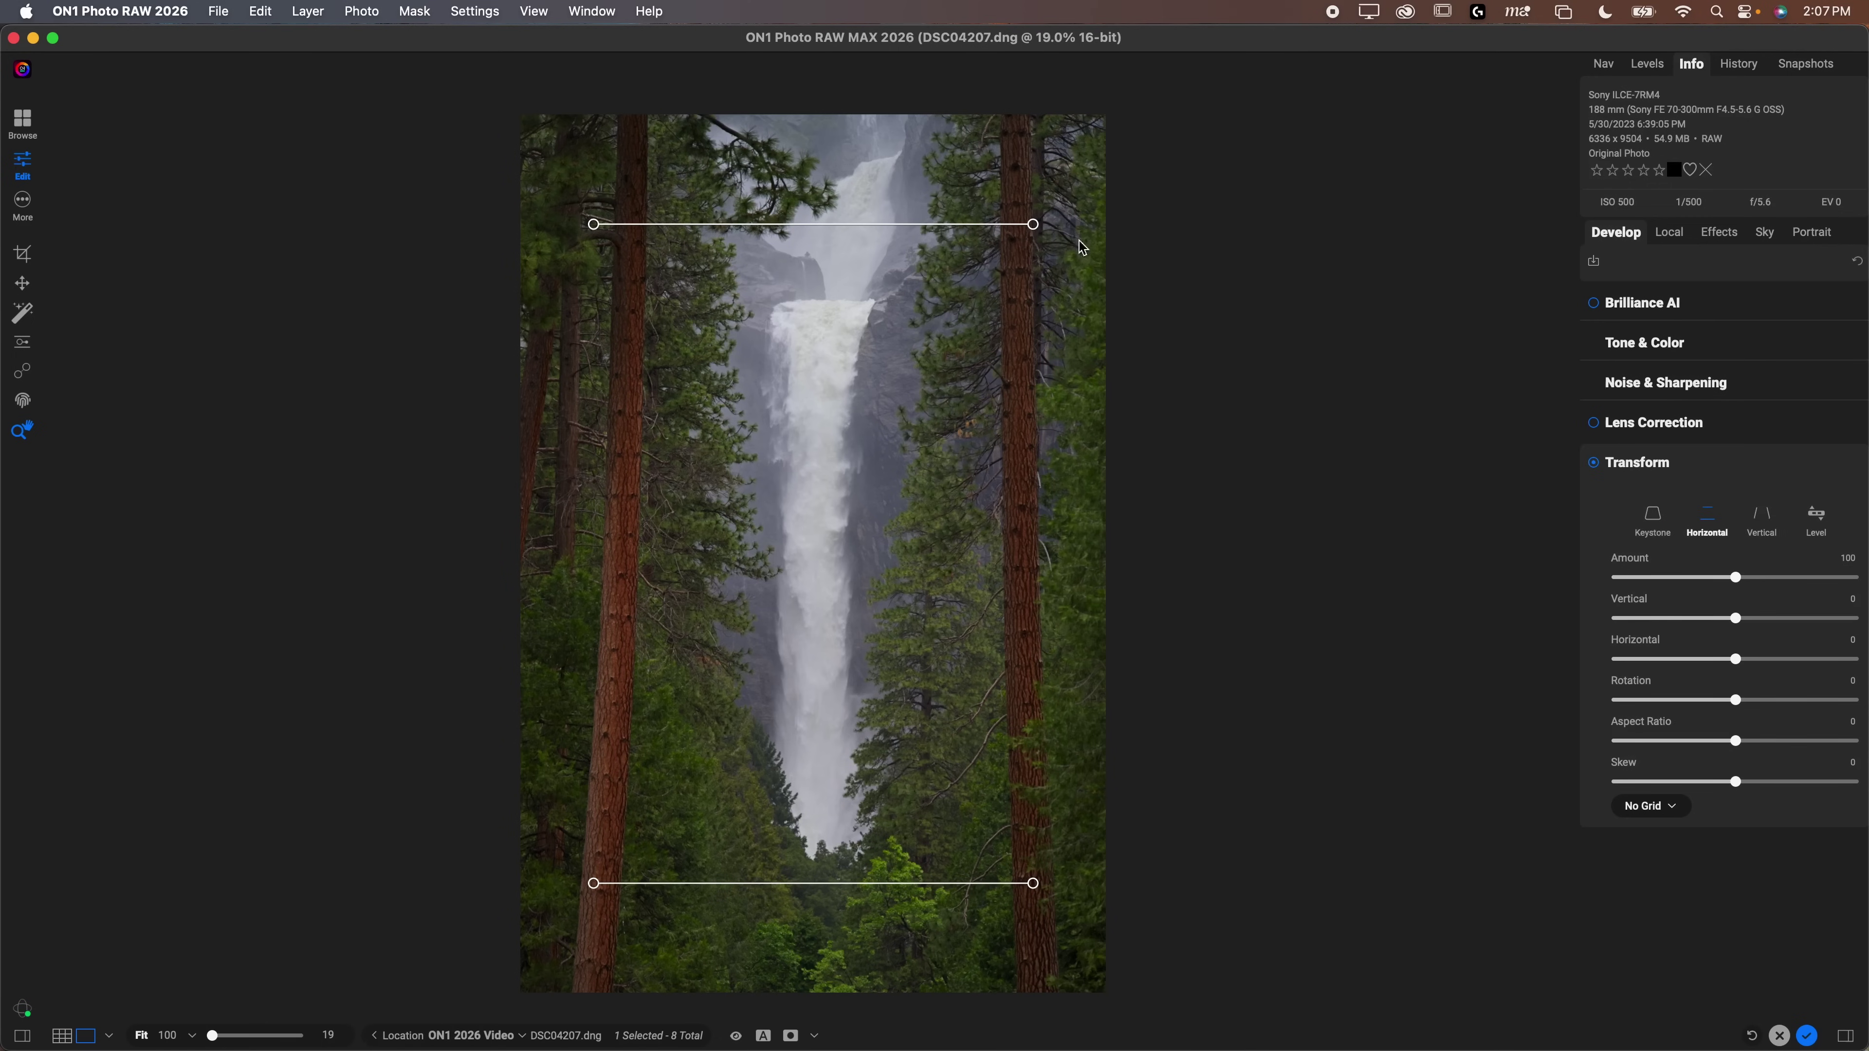
left_click(1764, 520)
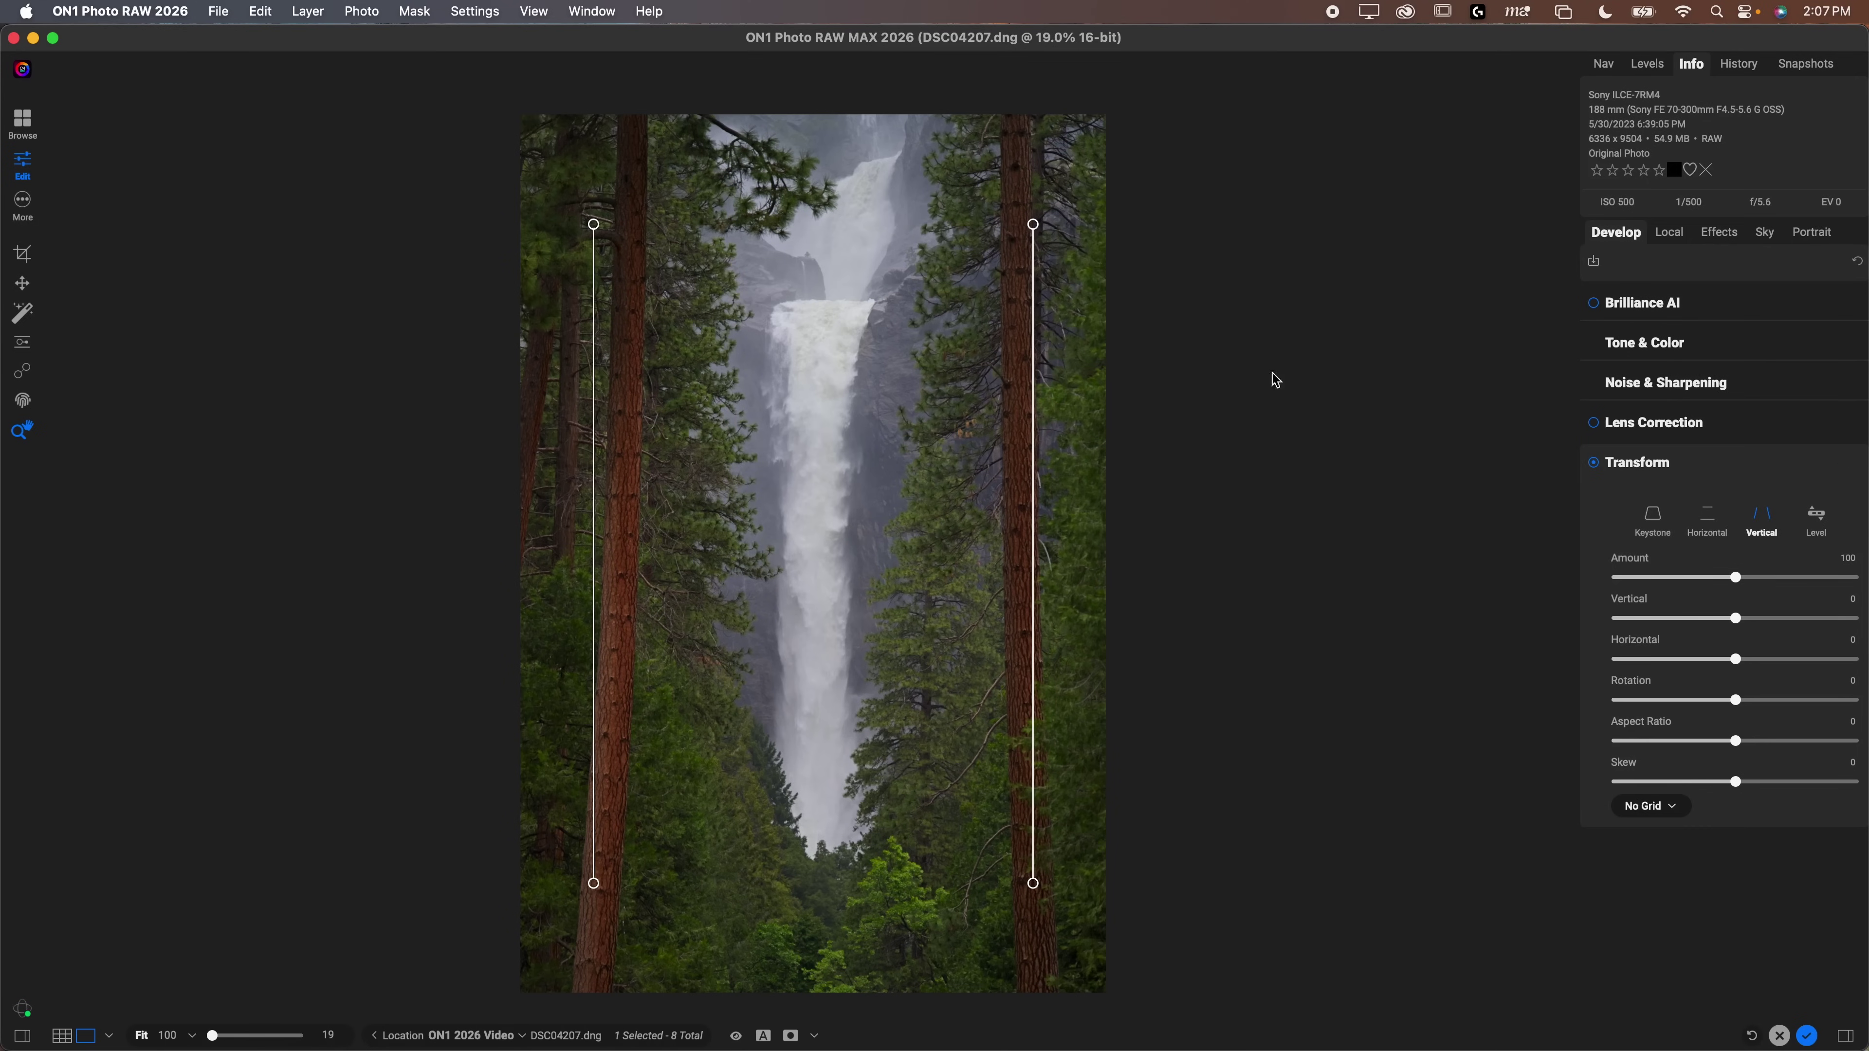
left_click_drag(1032, 223, 1004, 221)
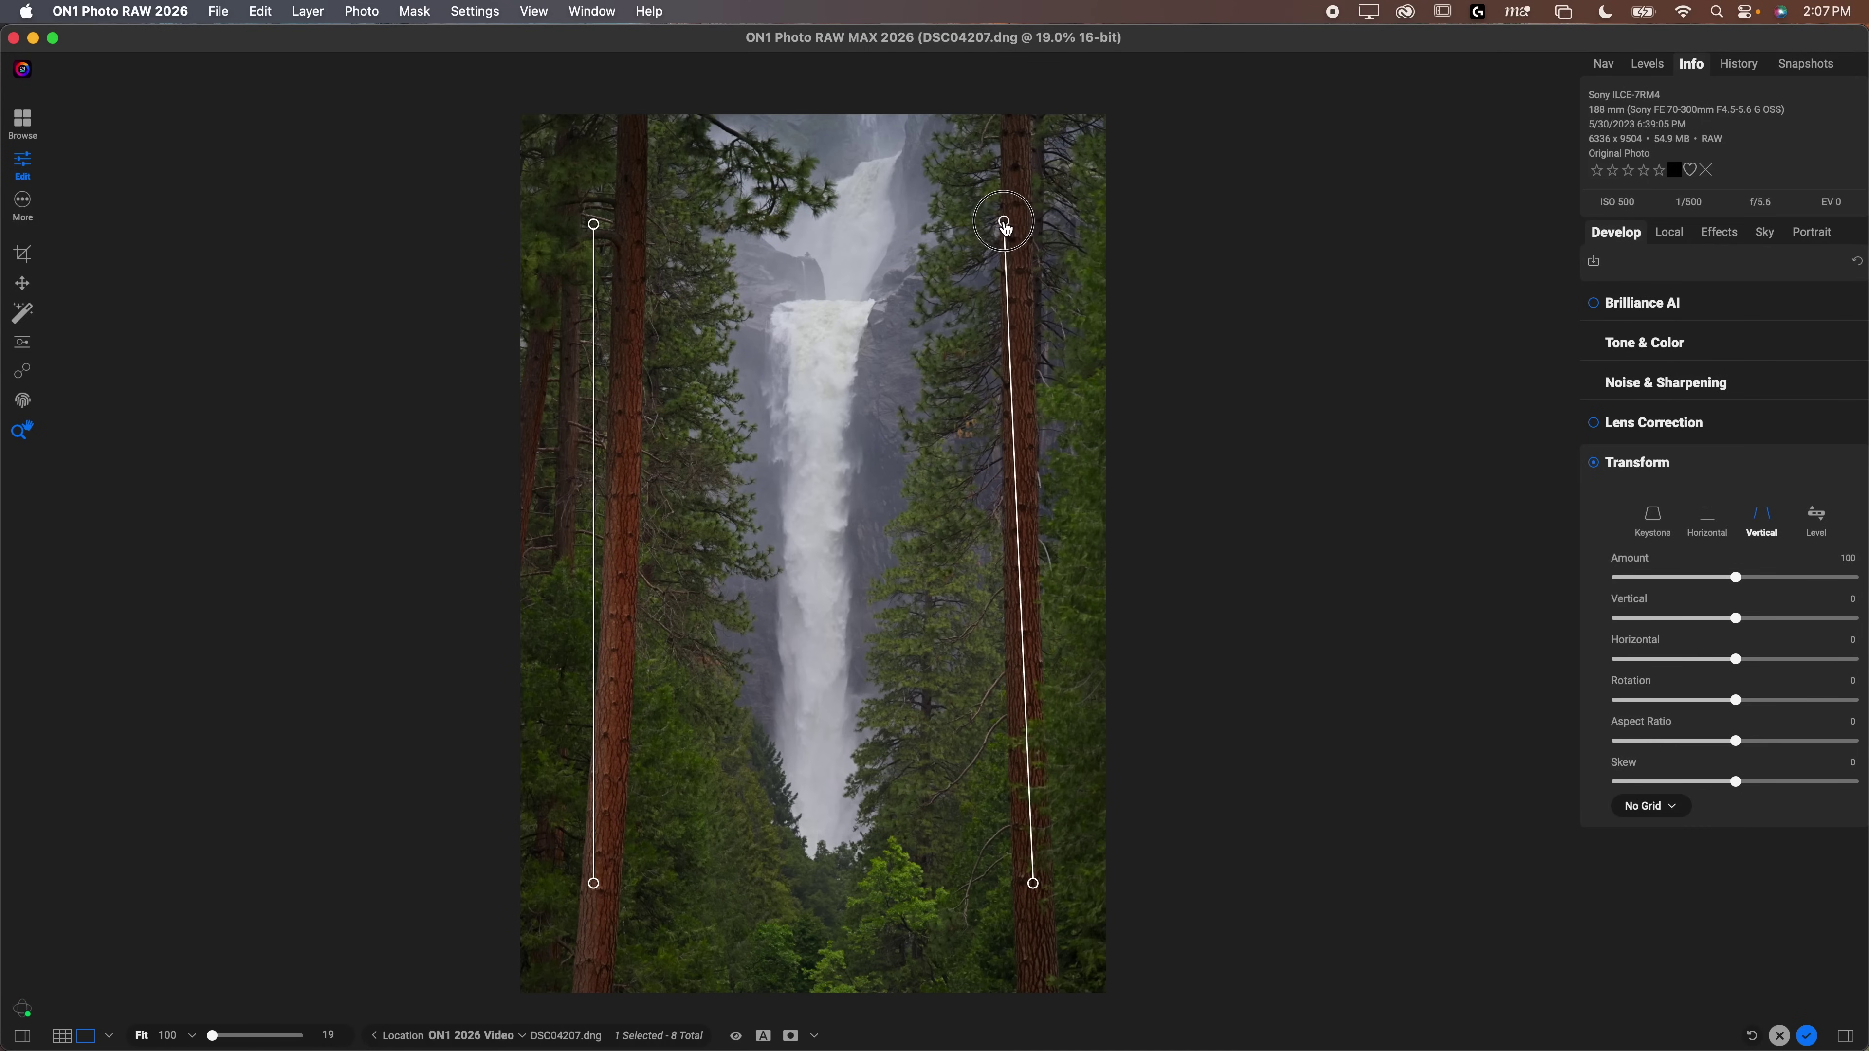
left_click_drag(1040, 885, 1009, 831)
left_click_drag(593, 224, 646, 220)
left_click_drag(597, 893, 629, 869)
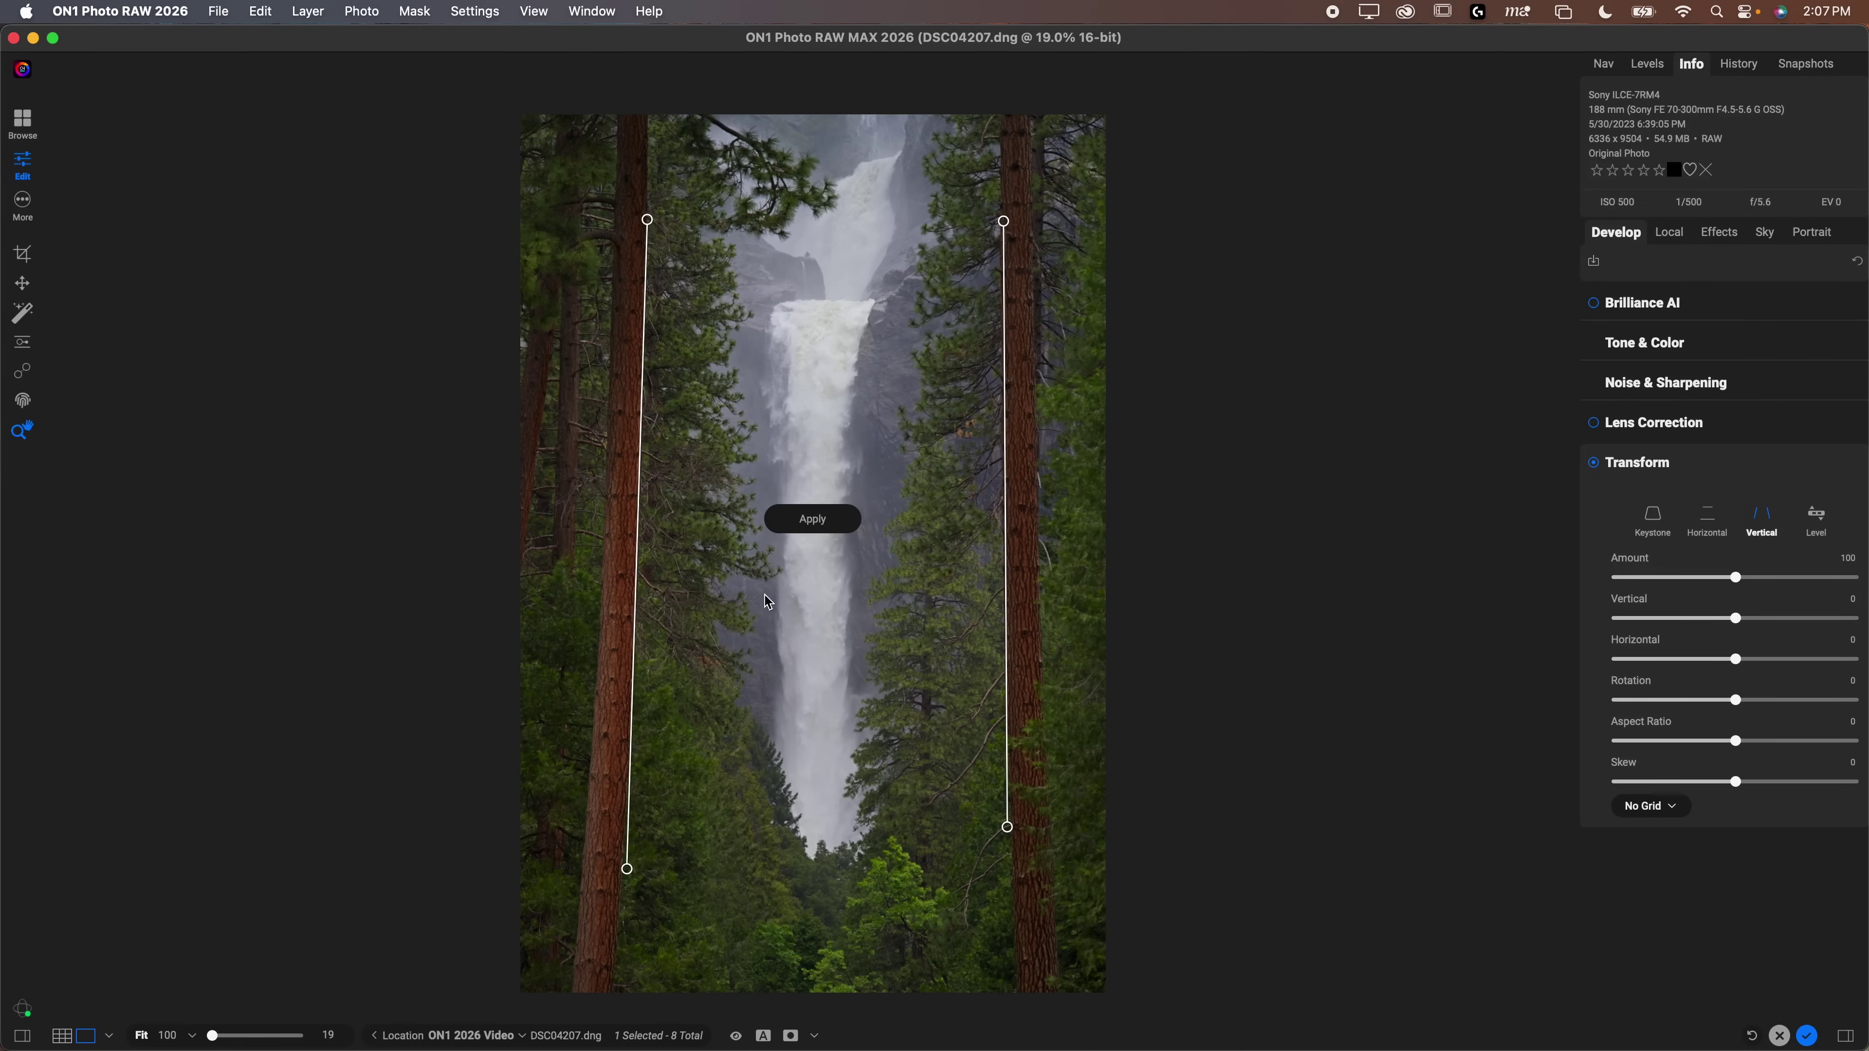
left_click(795, 522)
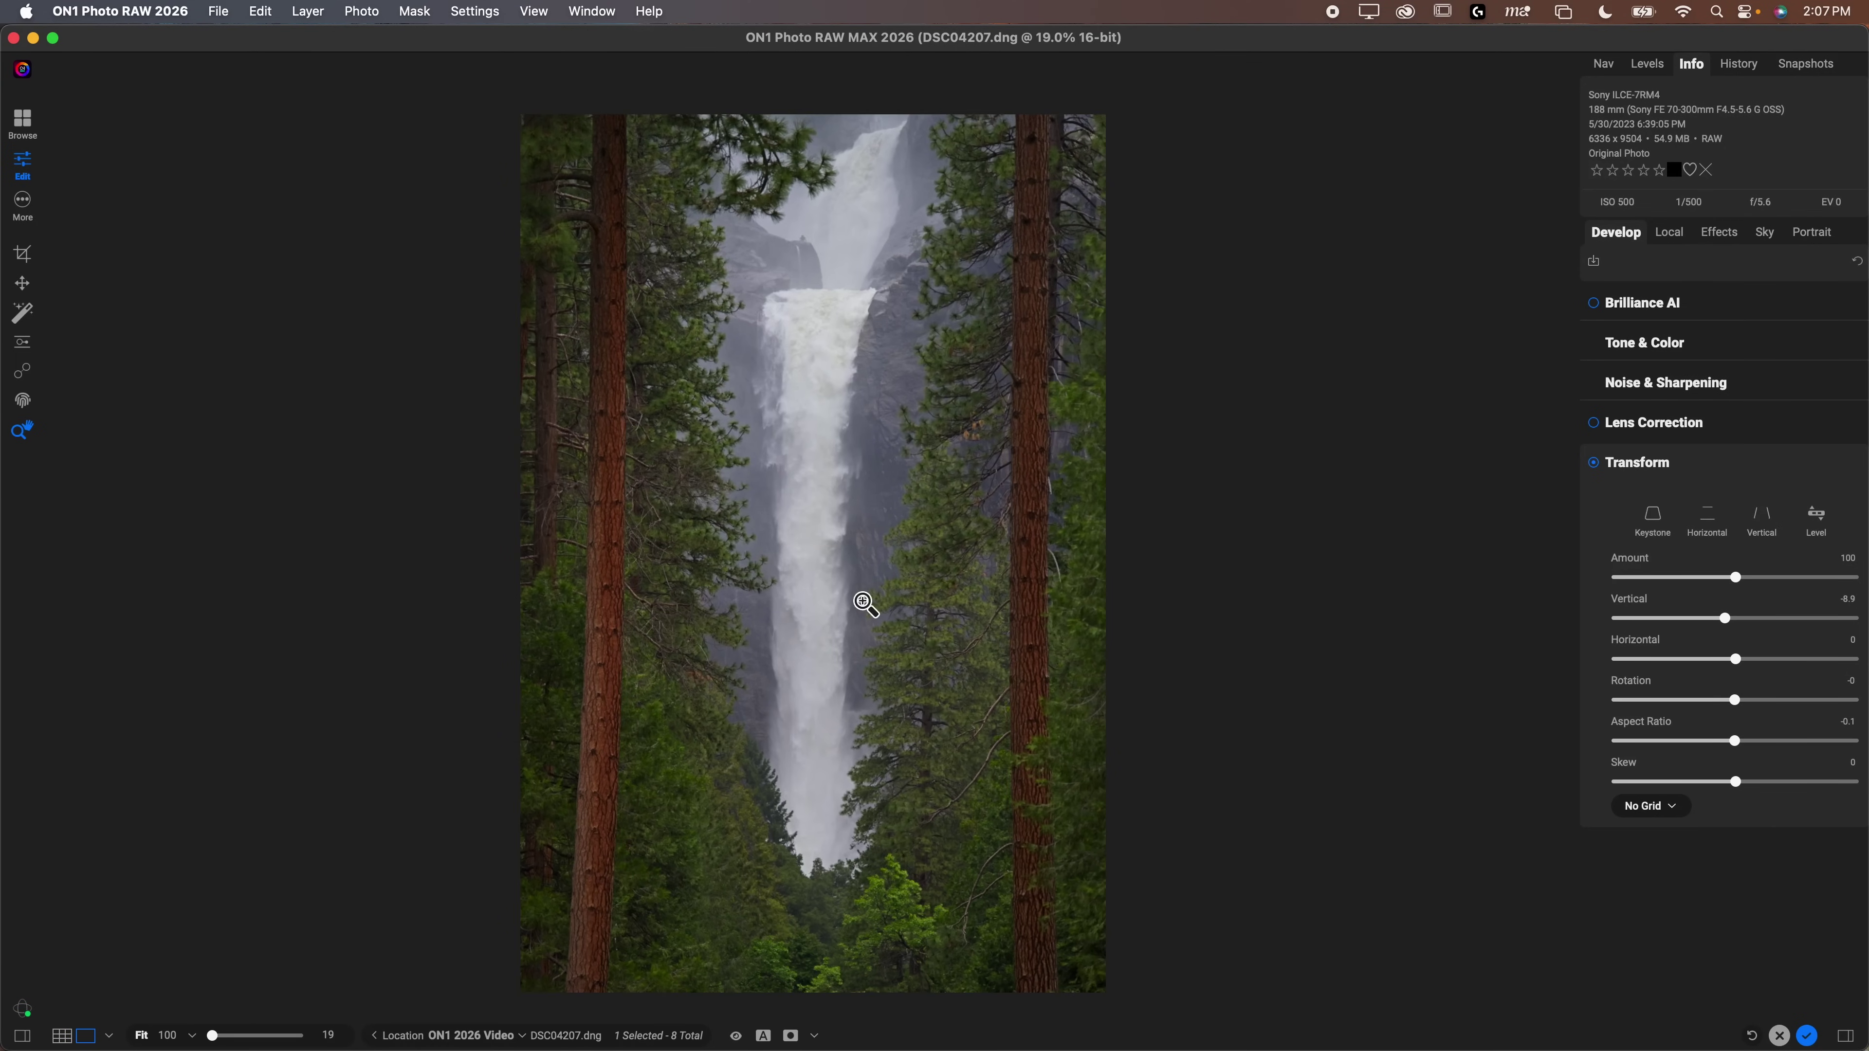
Compare the straightened waterfall with Transform off and on
left_click(1594, 462)
left_click(1594, 463)
left_click(1594, 463)
left_click(1594, 463)
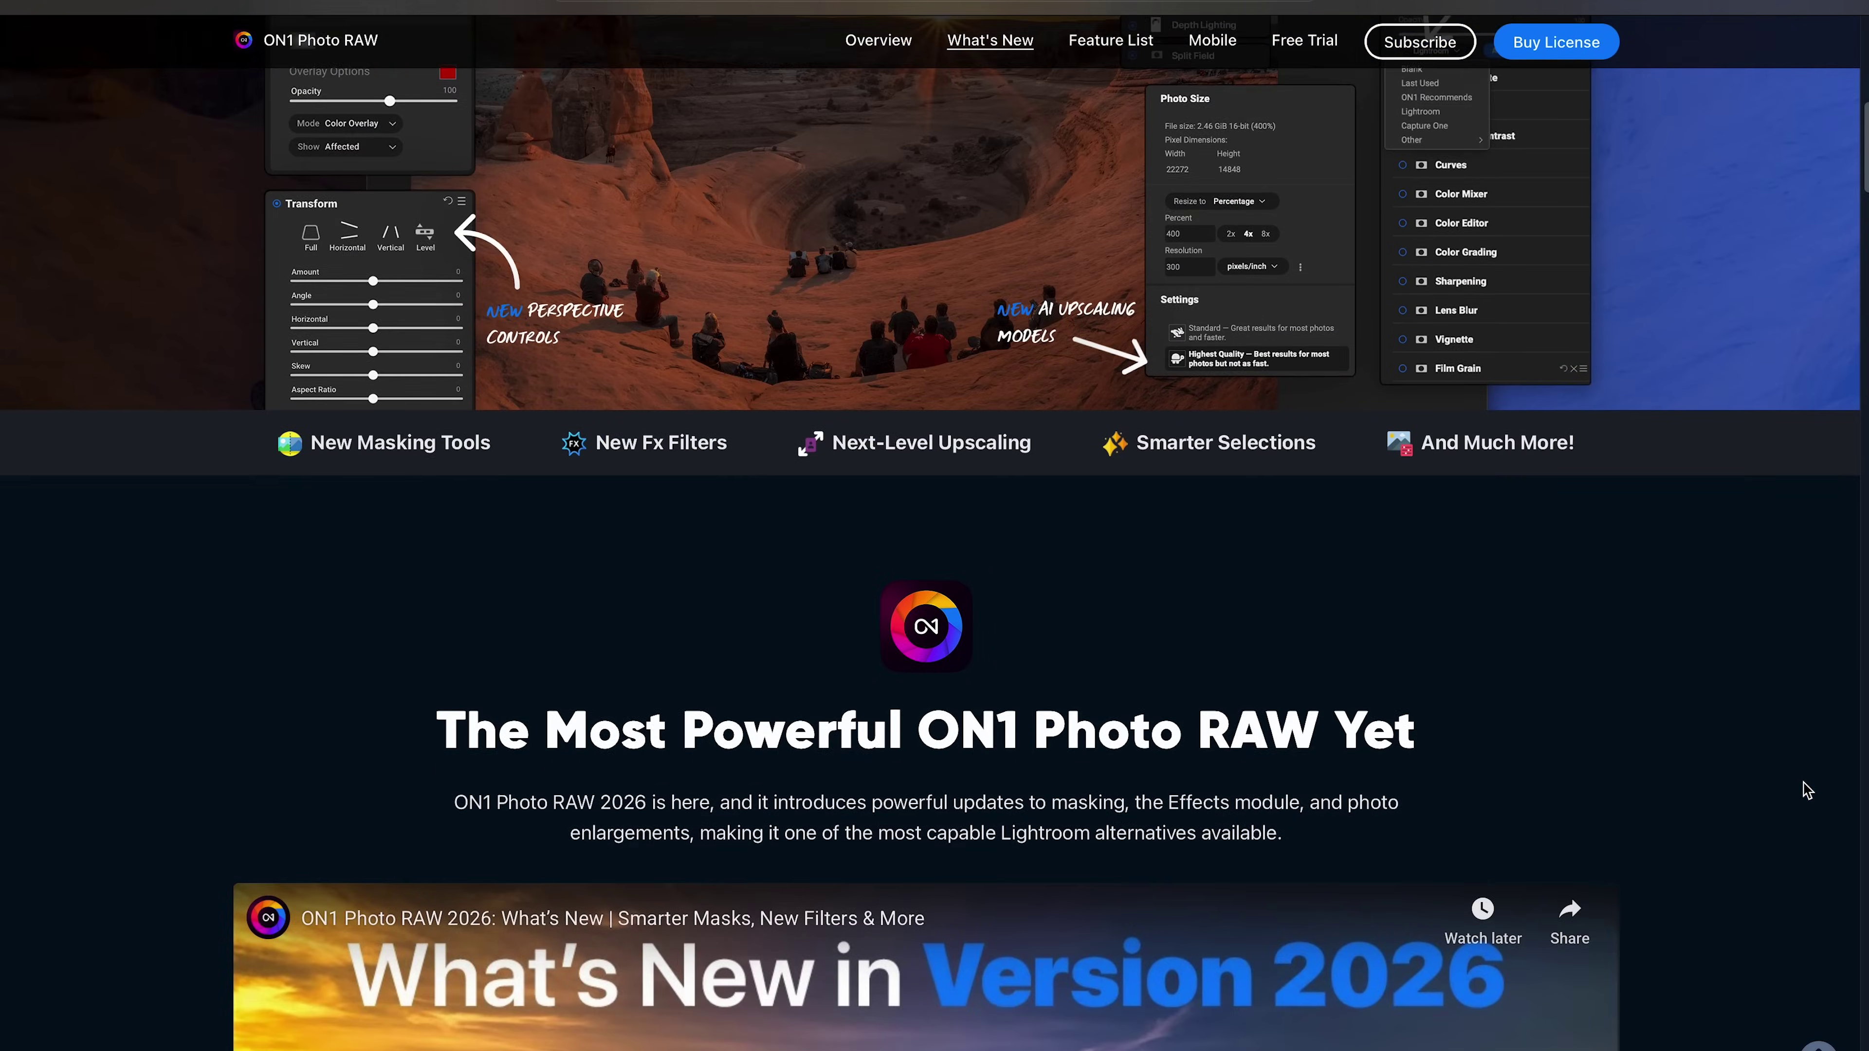
Scroll through the What's New feature cards down to the Digitizing Film card
scroll(1807, 789, "down", 20)
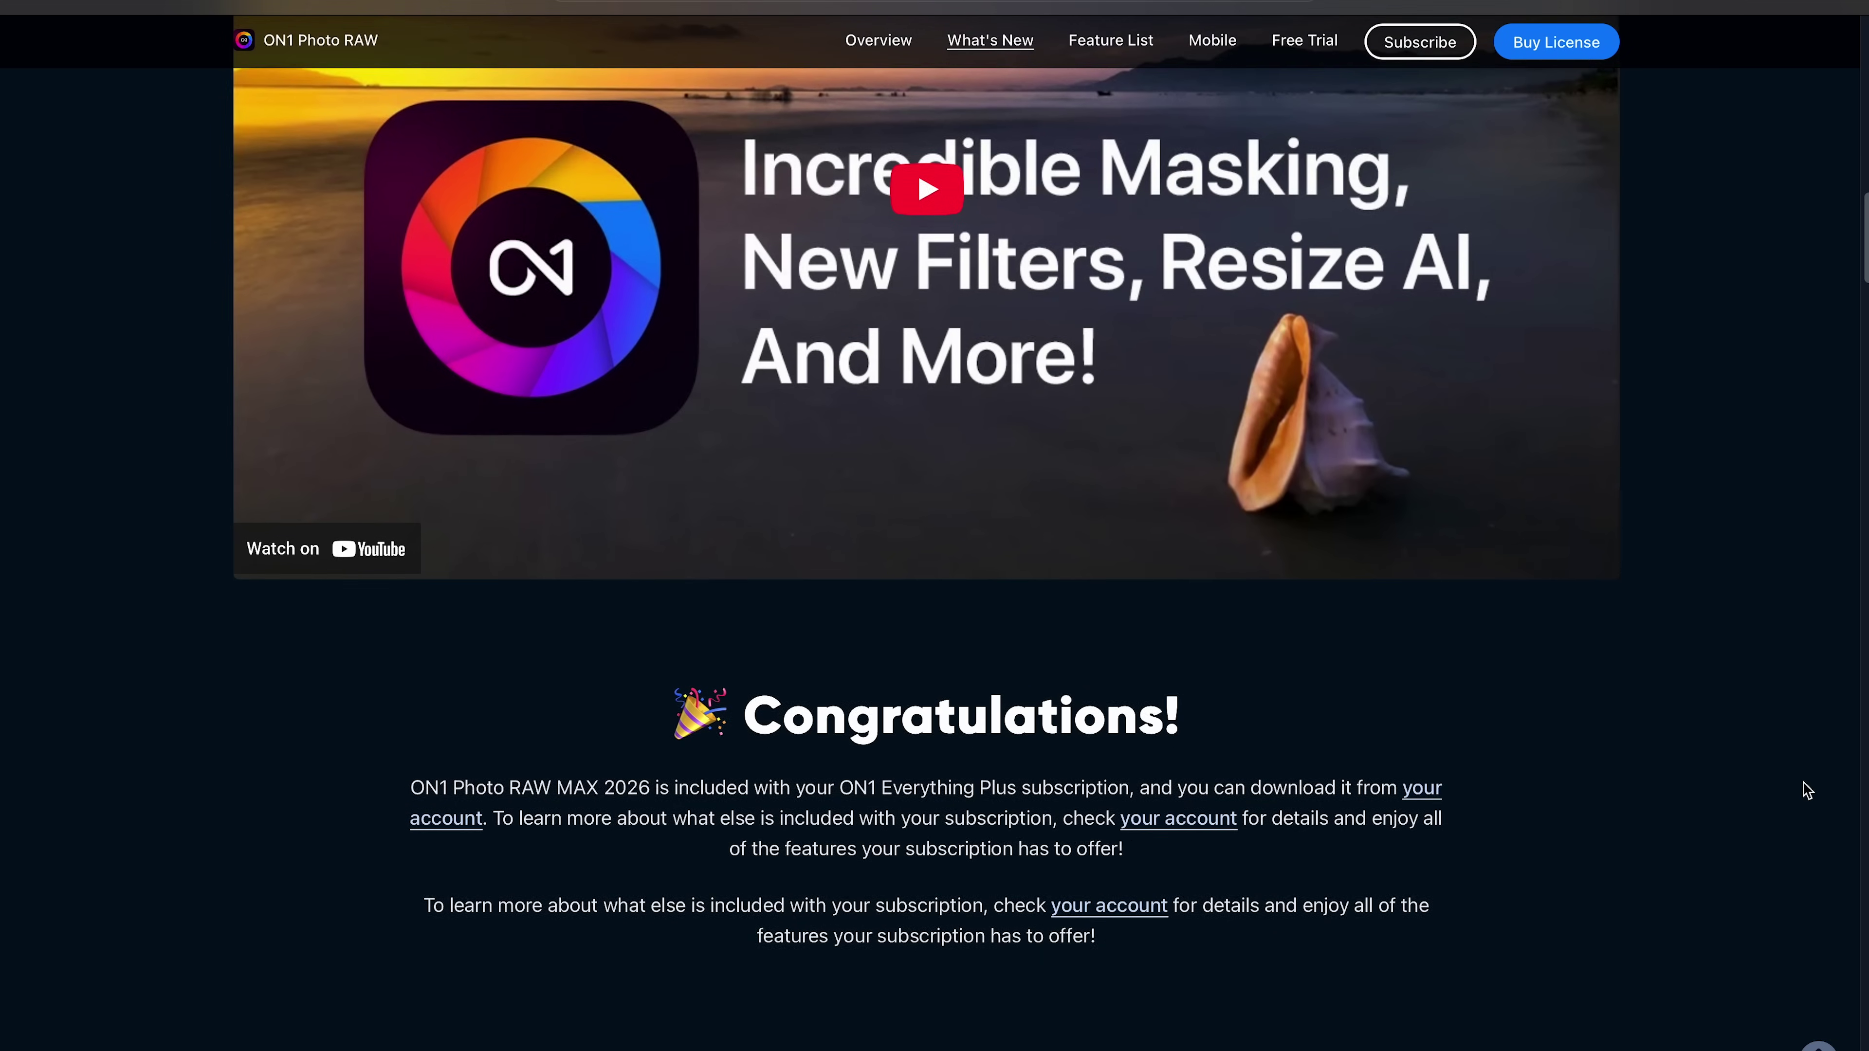
scroll(1807, 790, "down", 10)
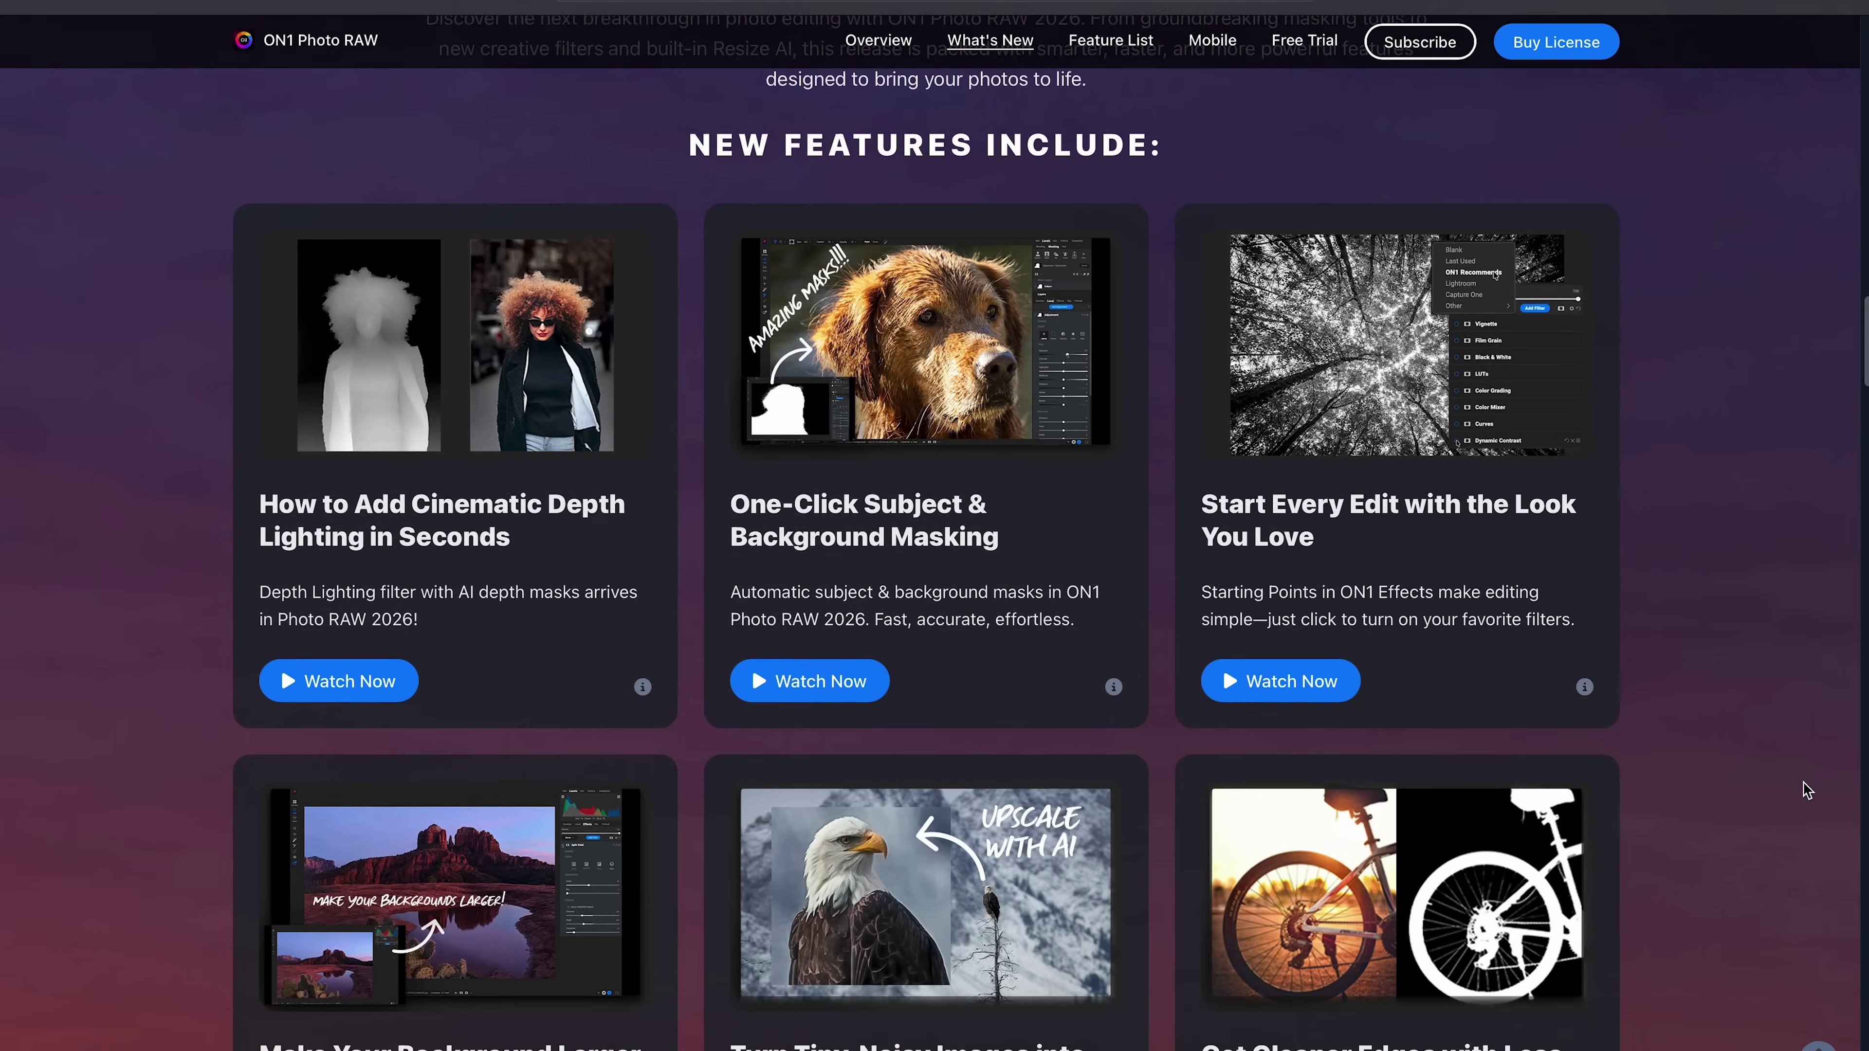
scroll(1804, 782, "down", 9)
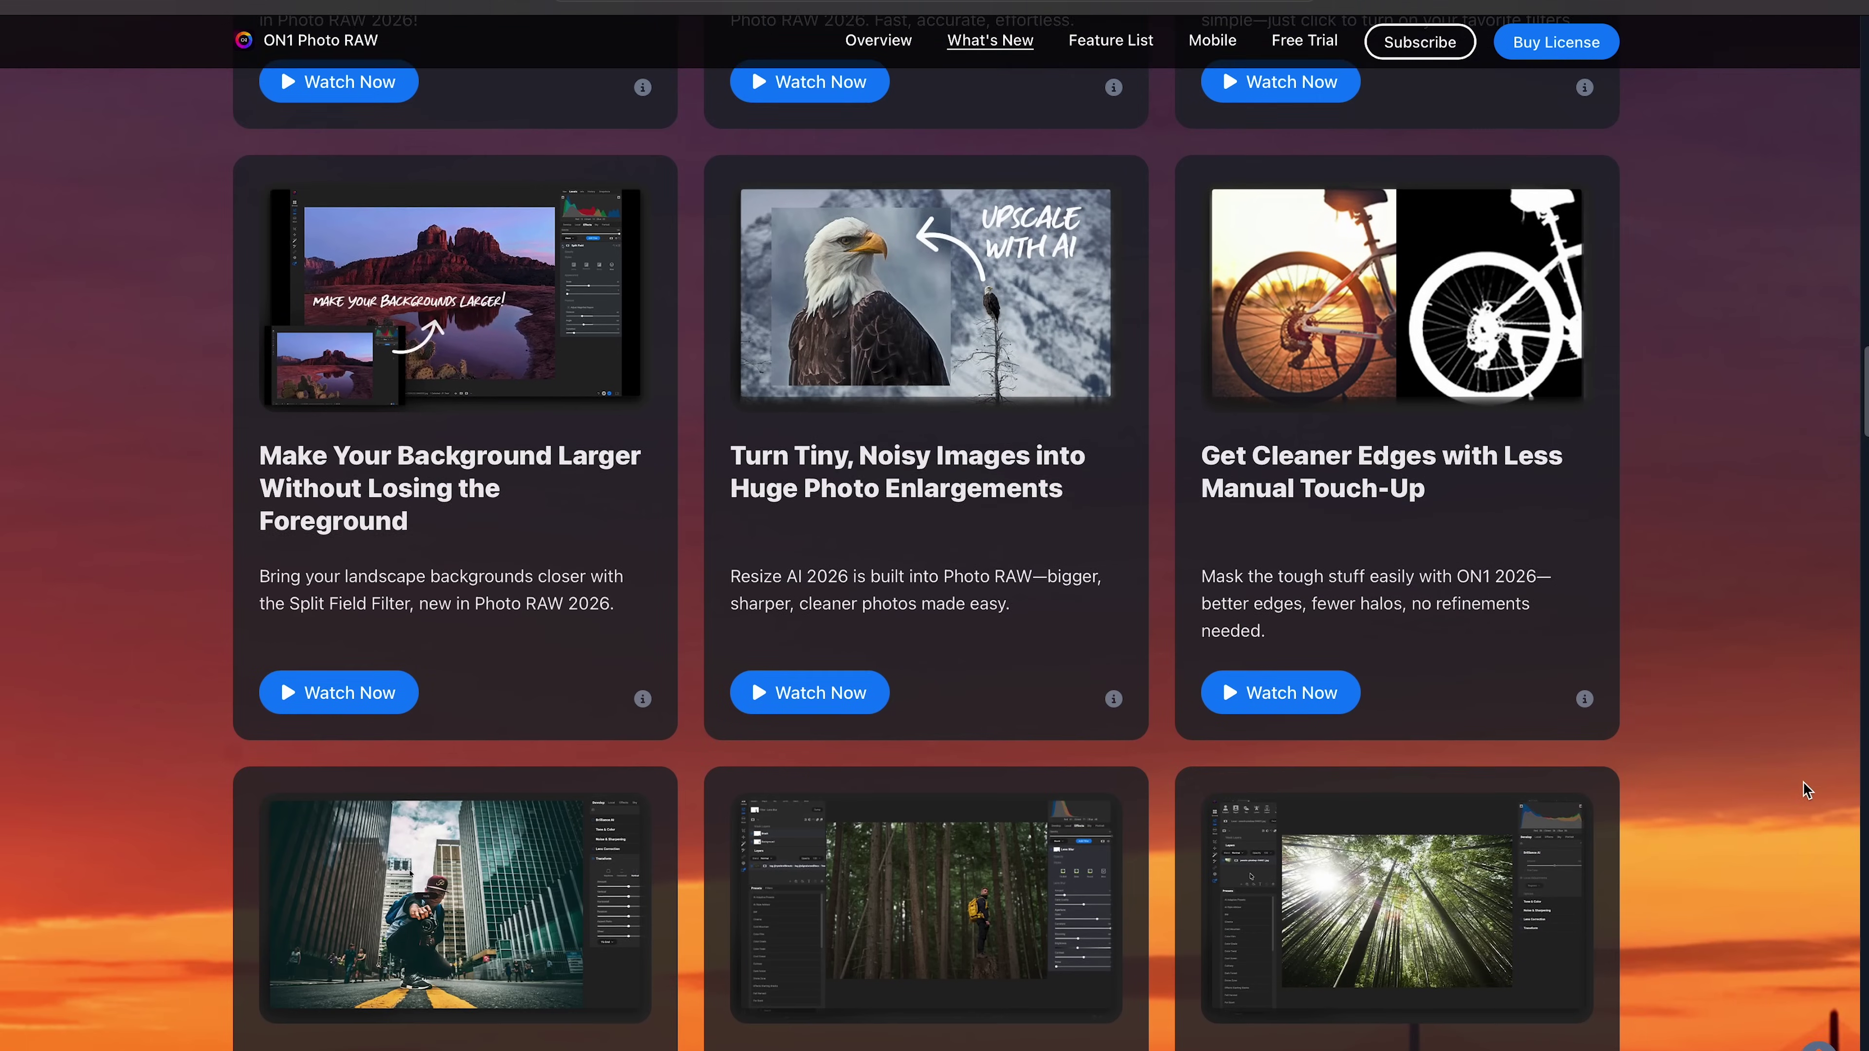
scroll(1803, 782, "down", 10)
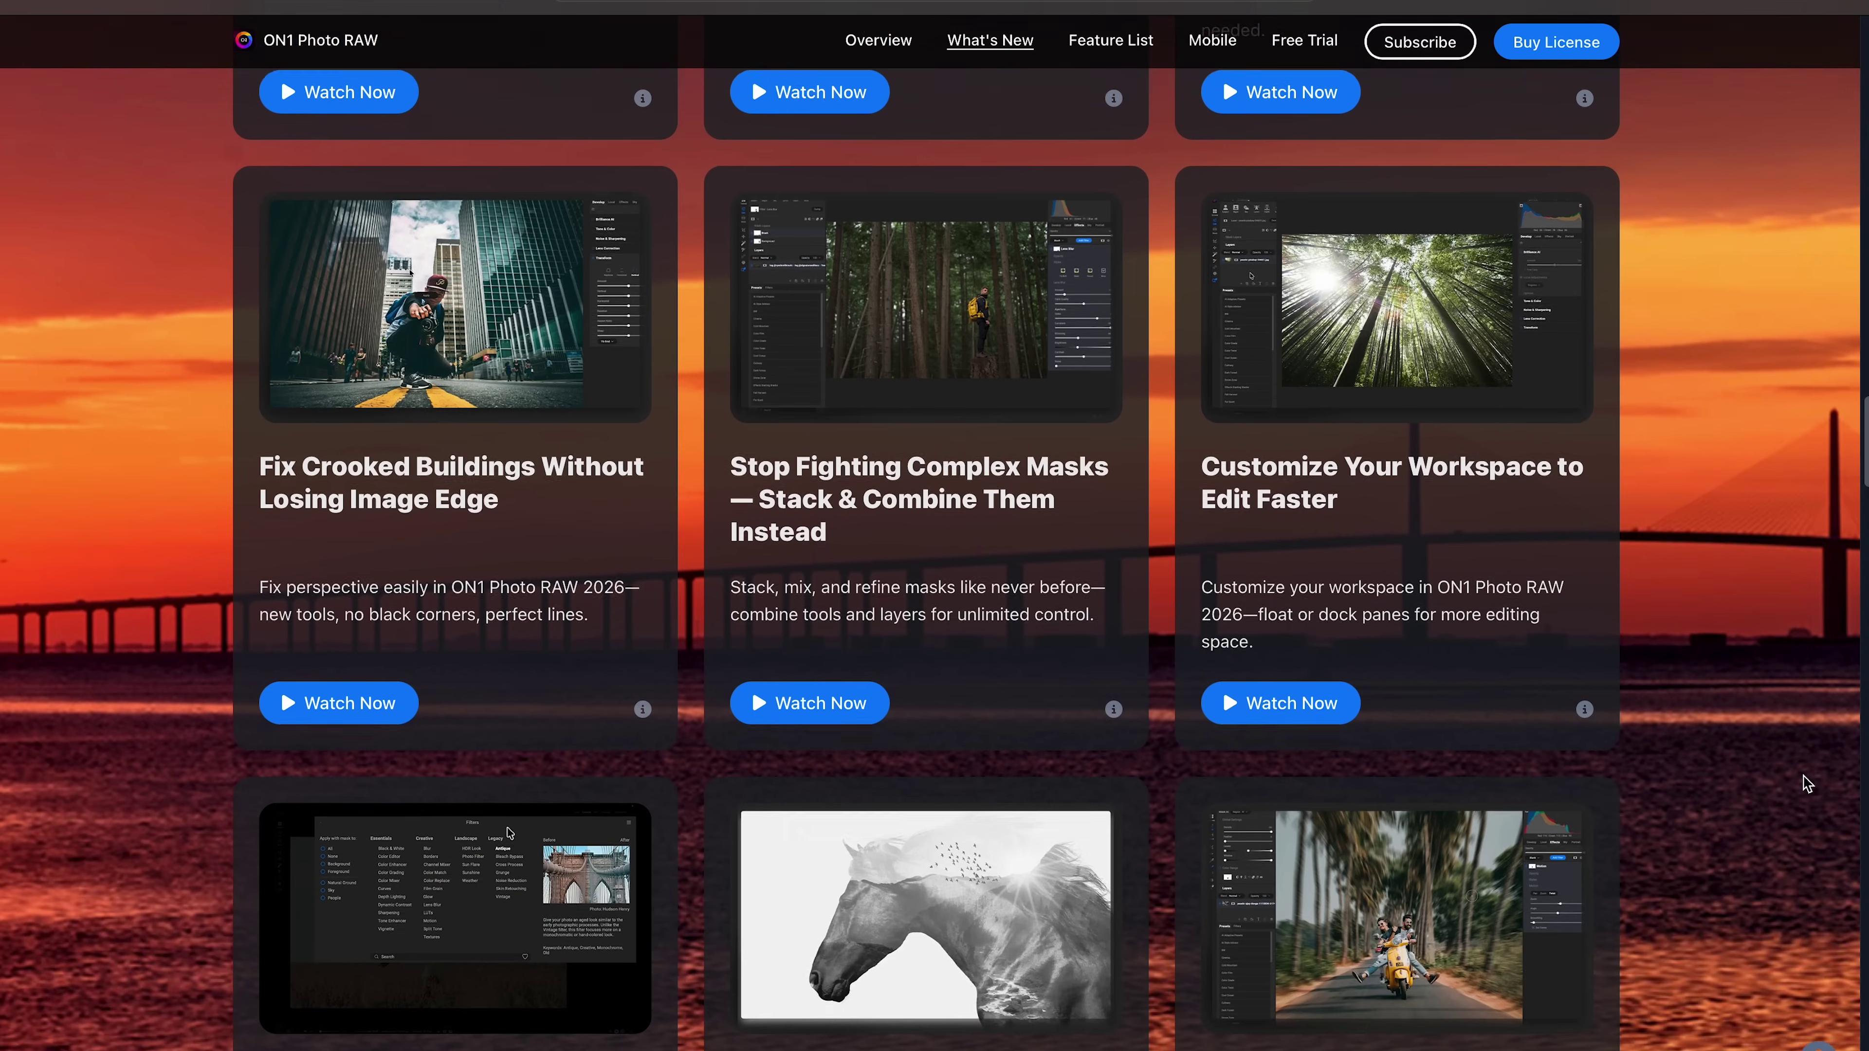
scroll(1808, 784, "down", 9)
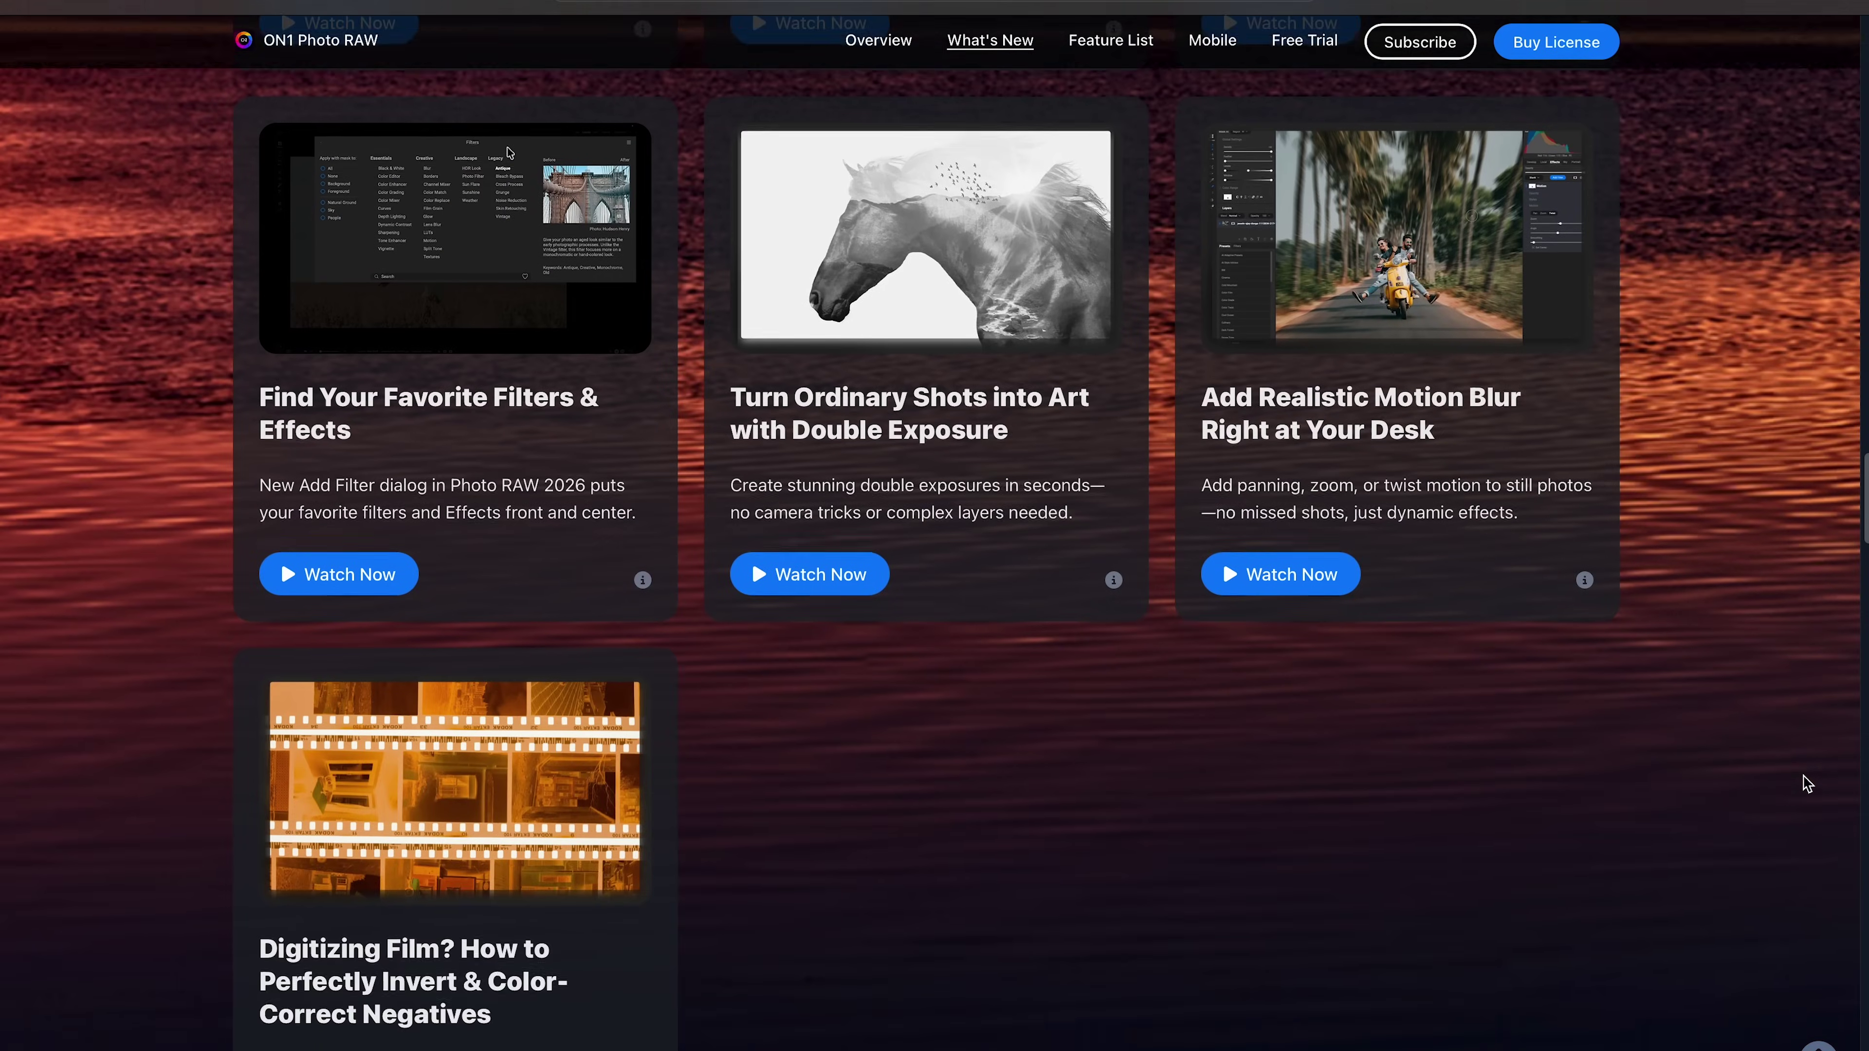
scroll(1804, 781, "down", 3)
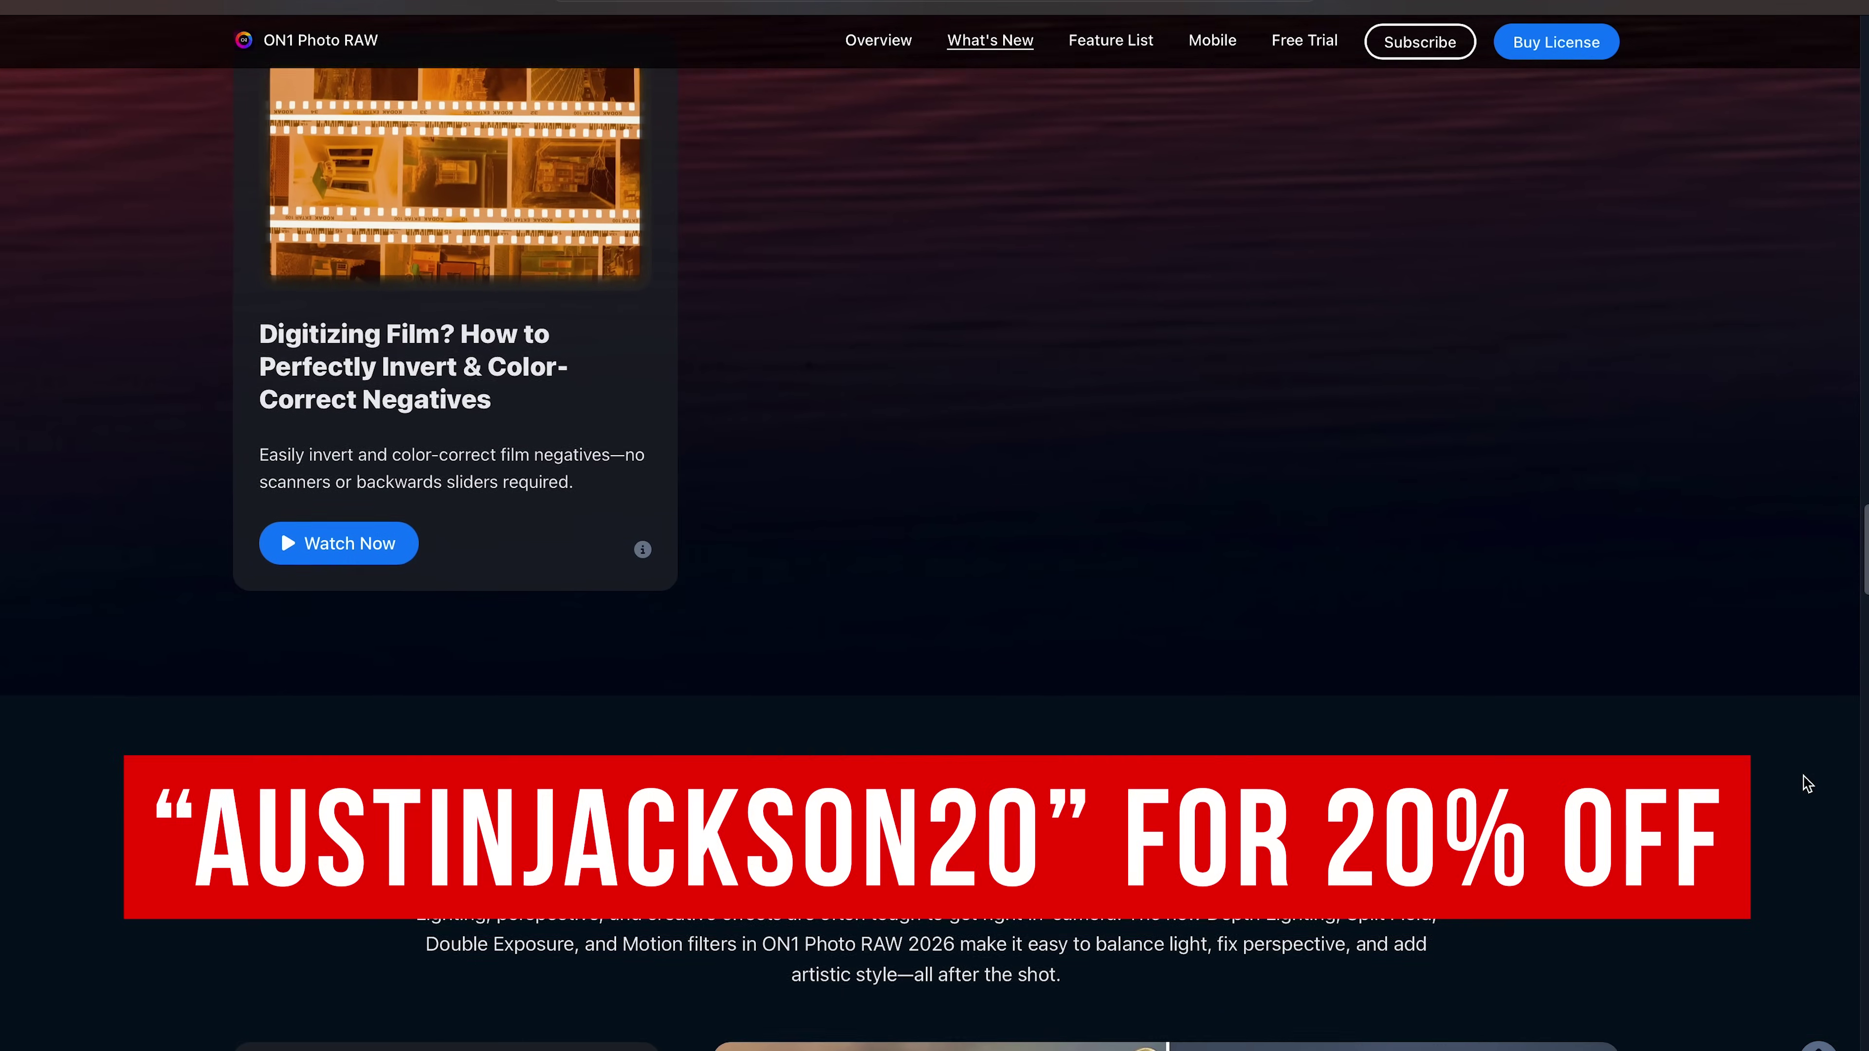